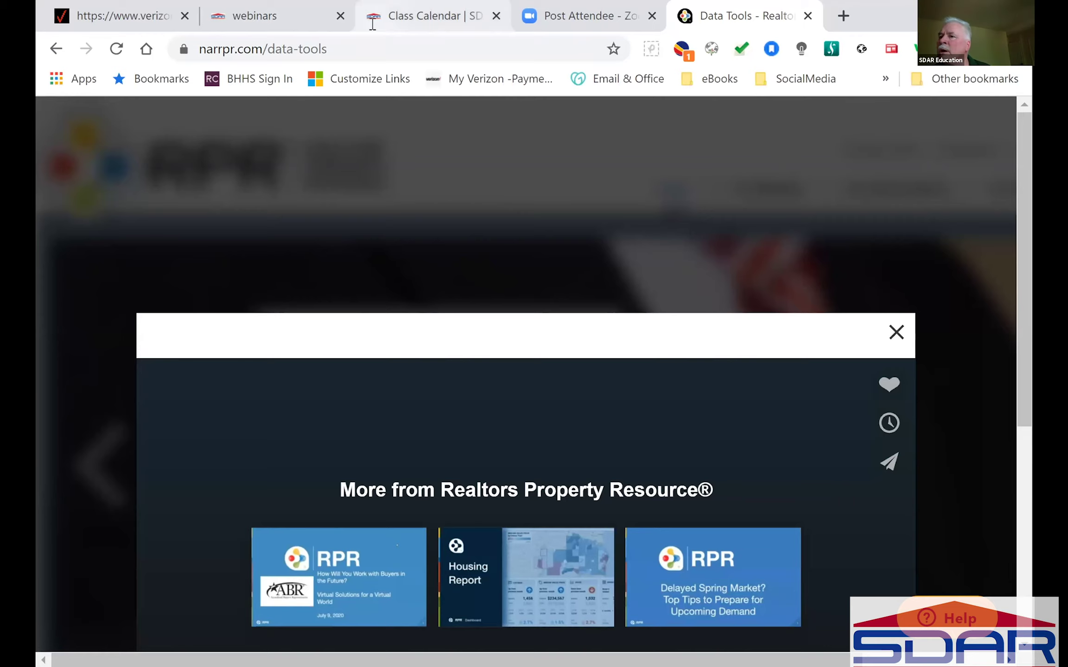
- Select the narrpr.com/data-tools address in Chrome's address bar so it can be replaced
left_click(366, 46)
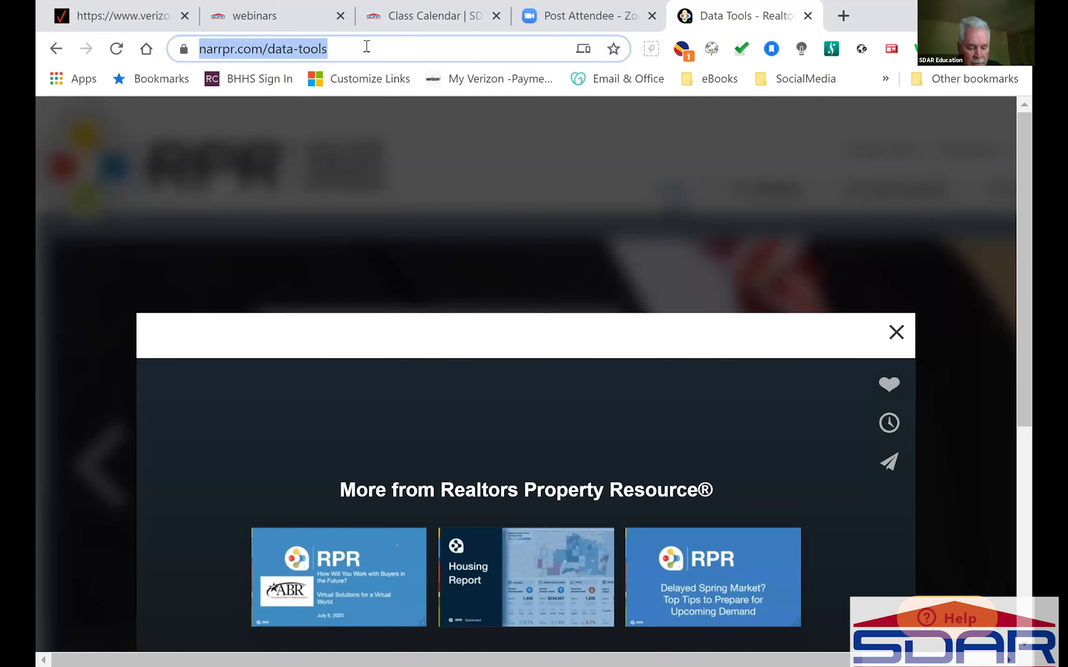
- Go to narrpr.com by entering narrpr in the address bar
type("narrpr")
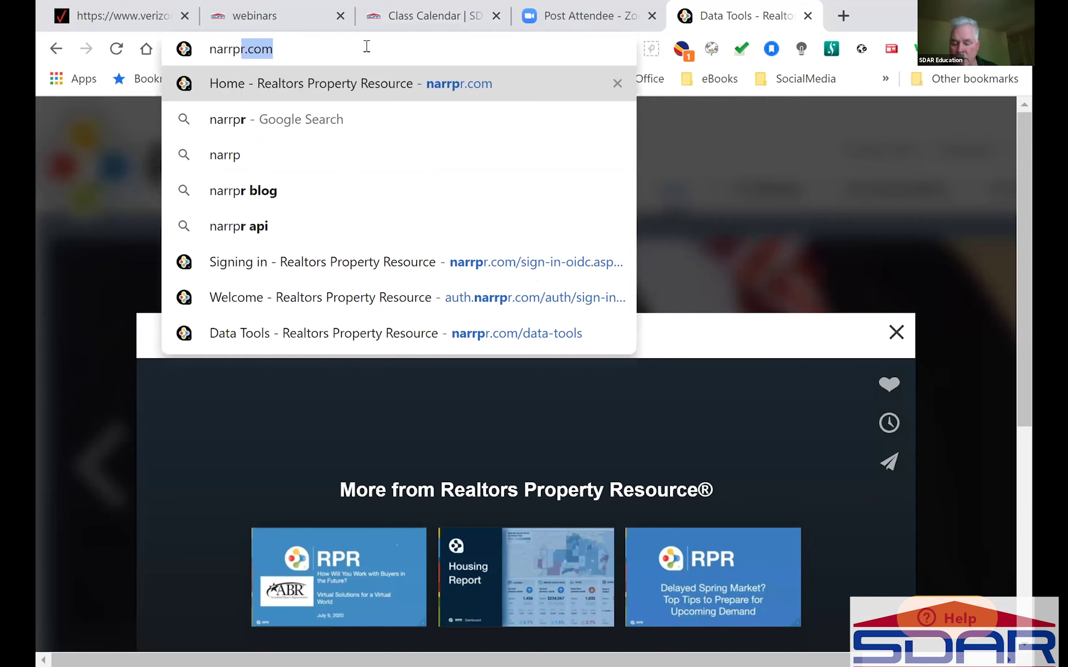
key("Return")
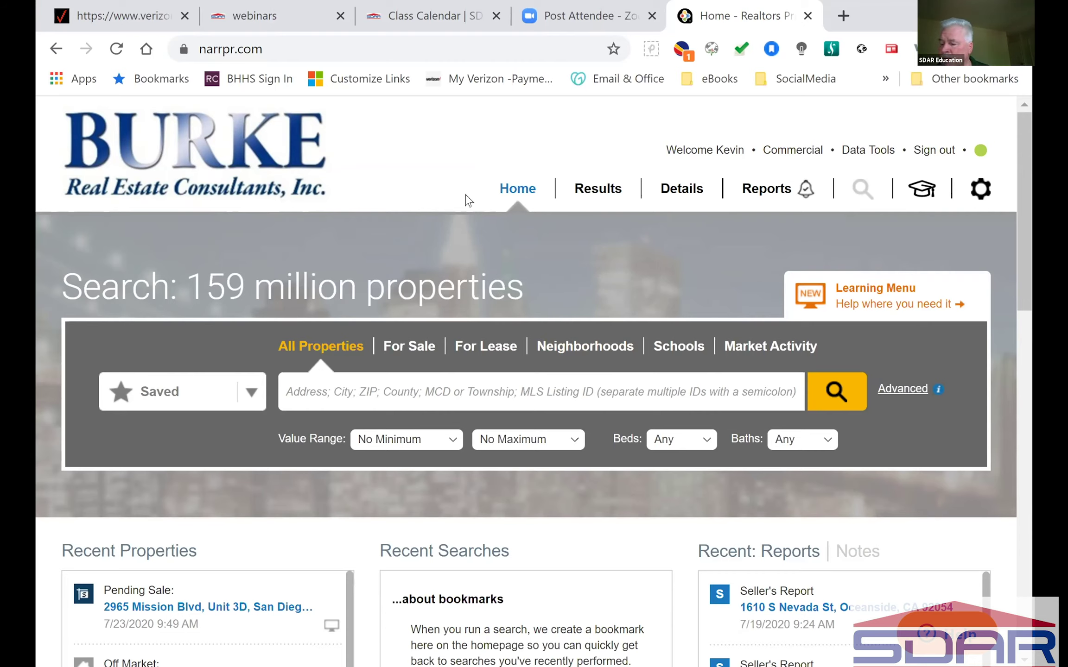
left_click(710, 156)
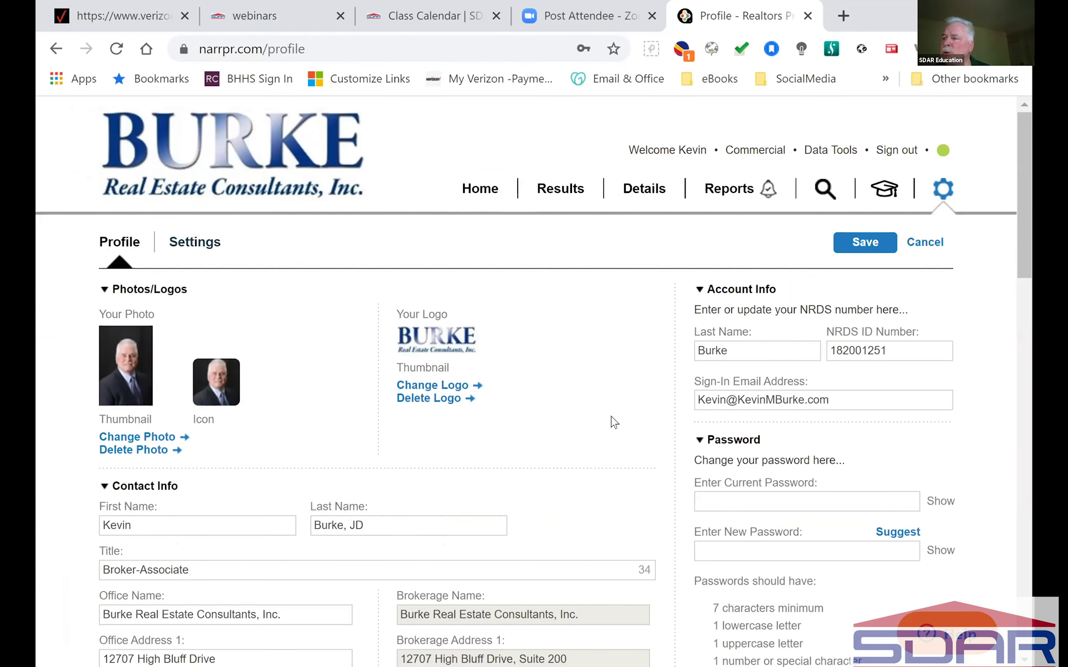
left_click(480, 187)
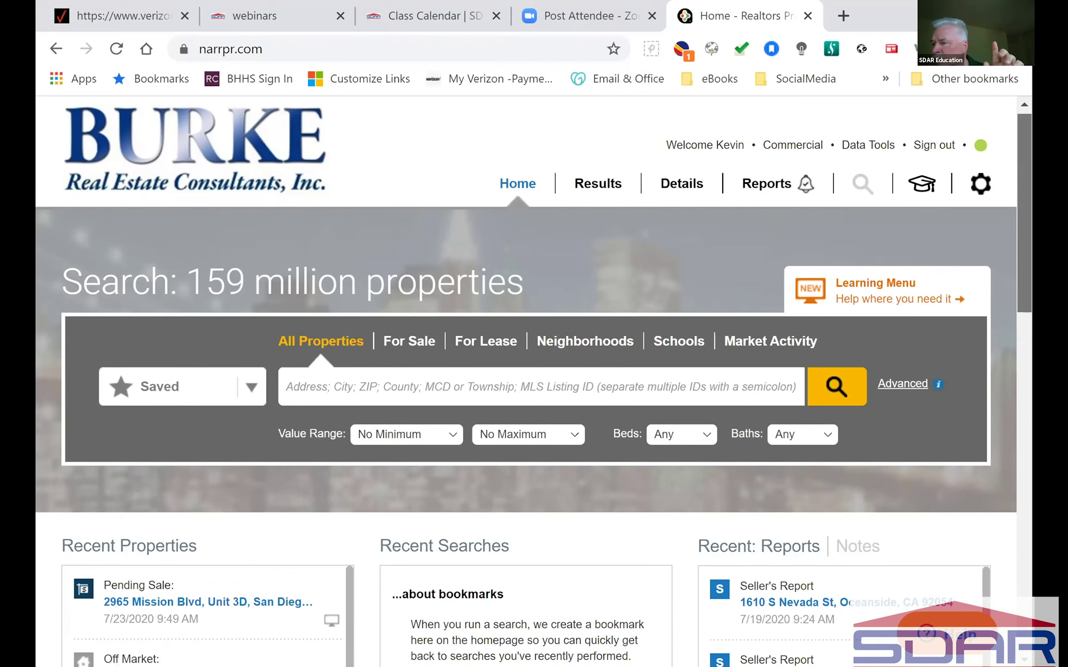
- Scroll down the home page and expand the Saved dropdown listing saved properties and searches
scroll(795, 214, "down", 2)
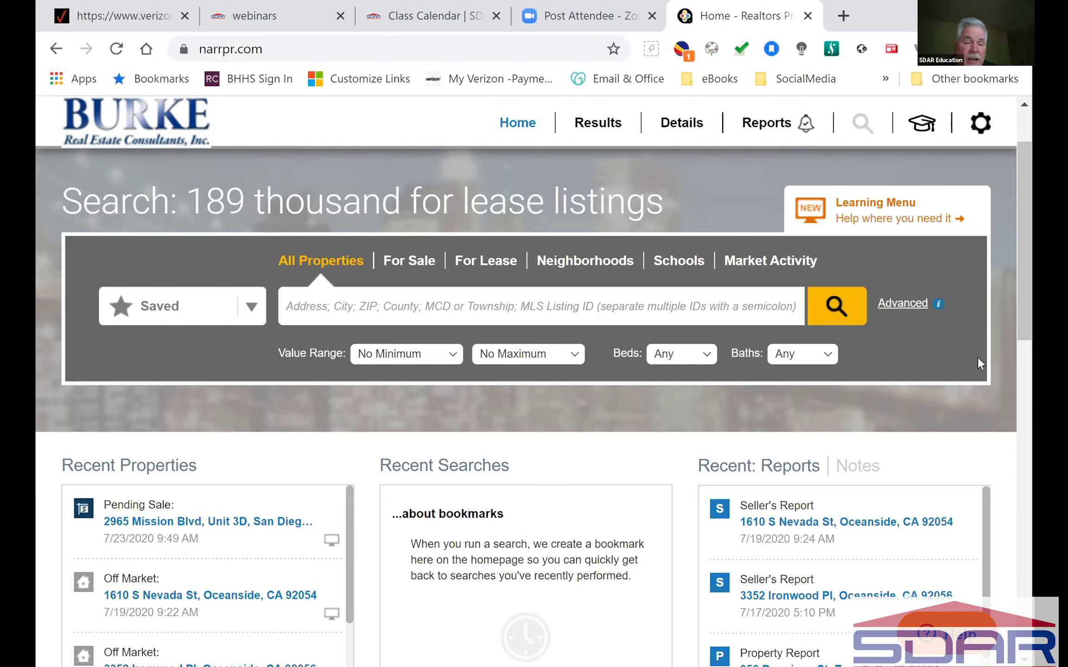
left_click(253, 307)
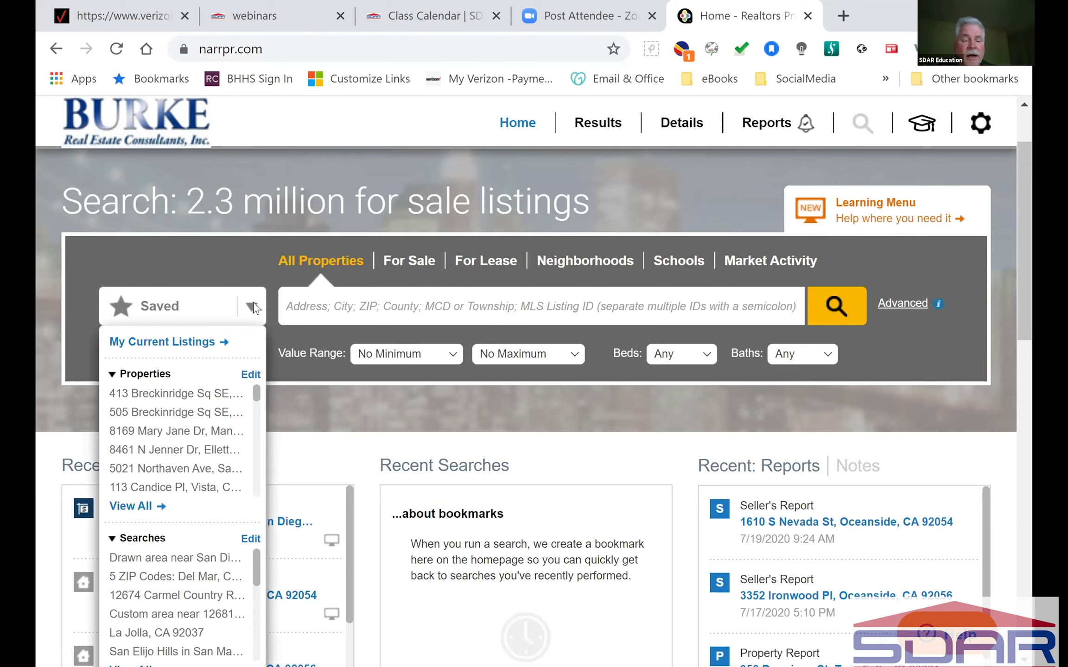
- Bring up the previously entered address suggestions and leave the property search box focused
left_click(385, 305)
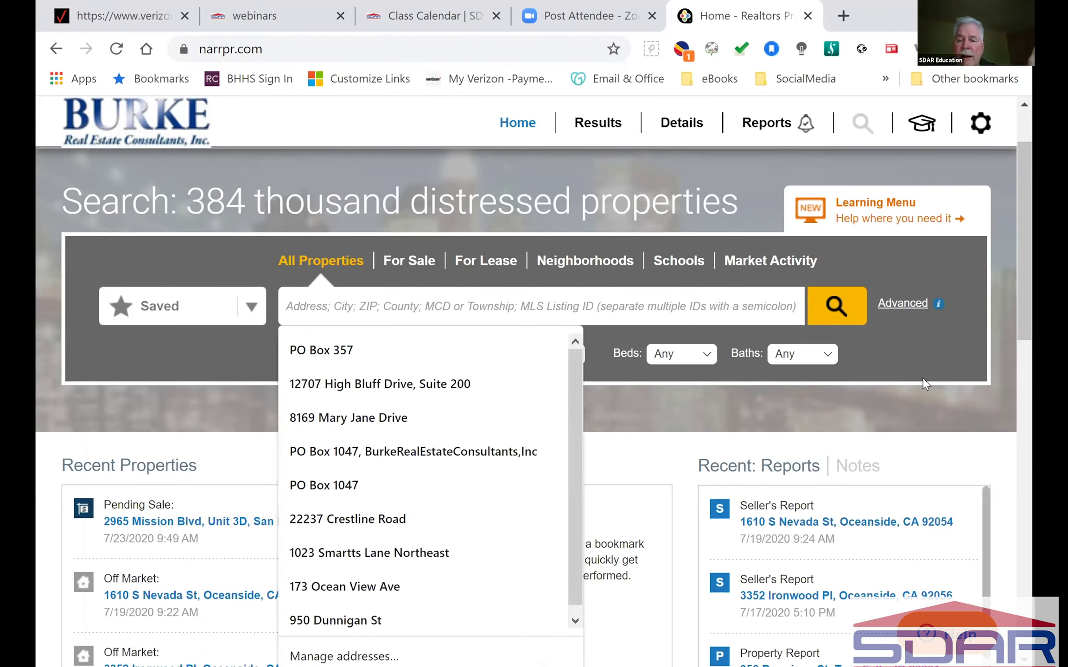
left_click(949, 374)
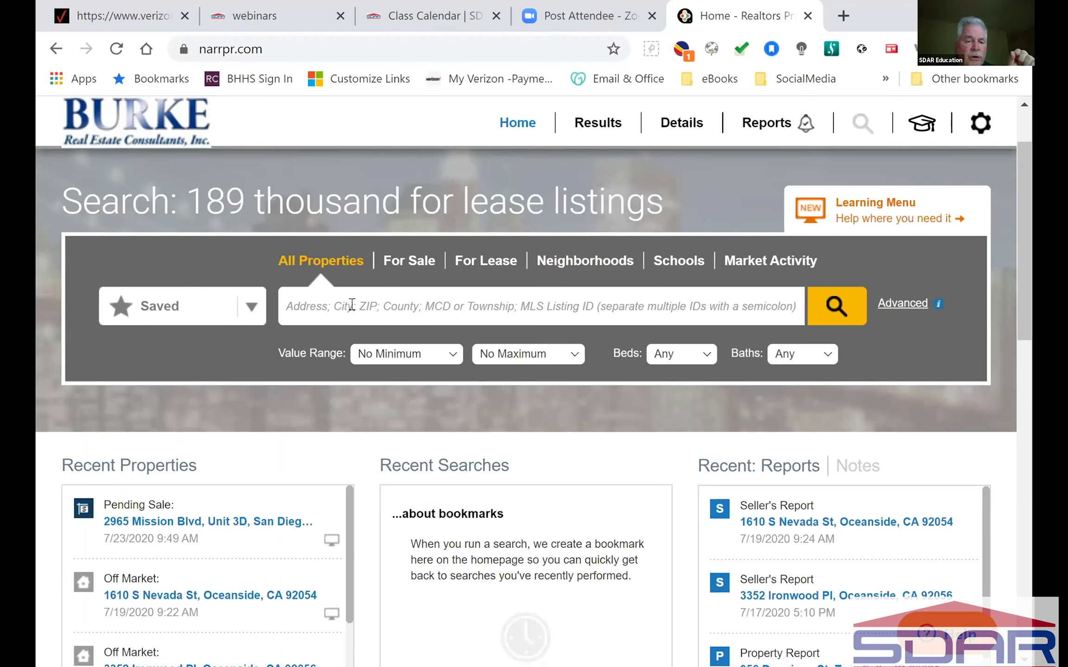
left_click(351, 304)
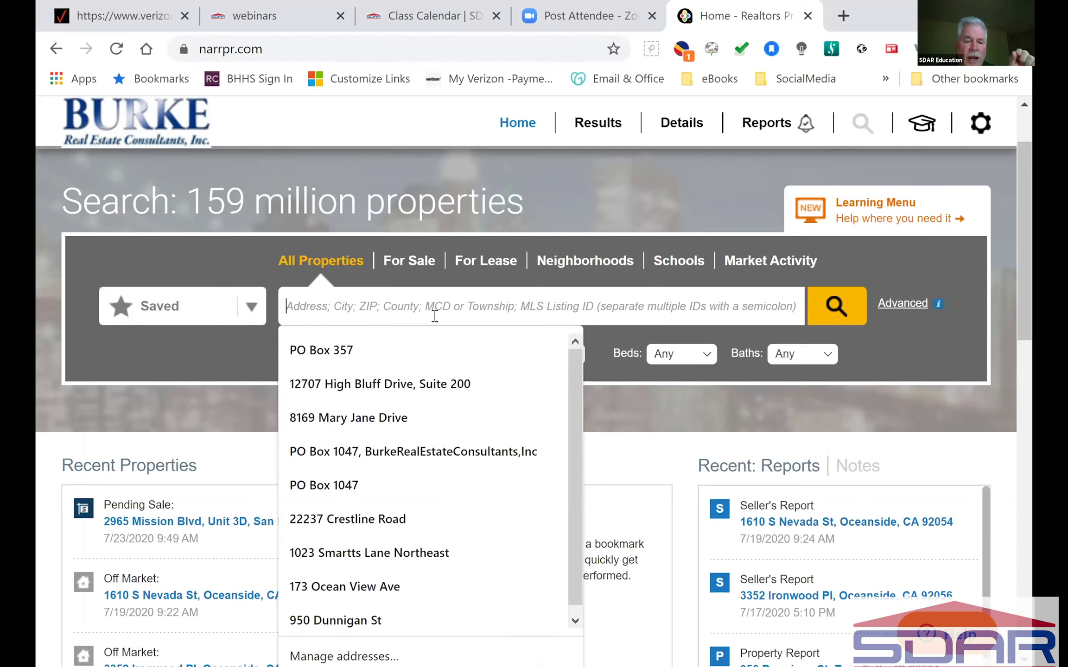
left_click(935, 371)
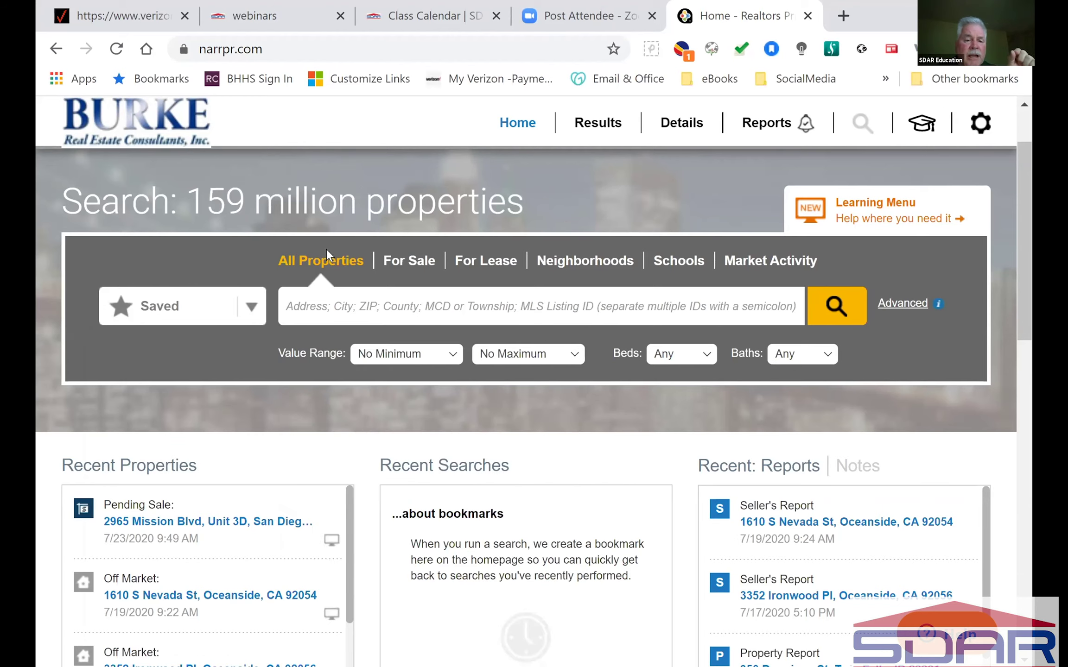
left_click(318, 306)
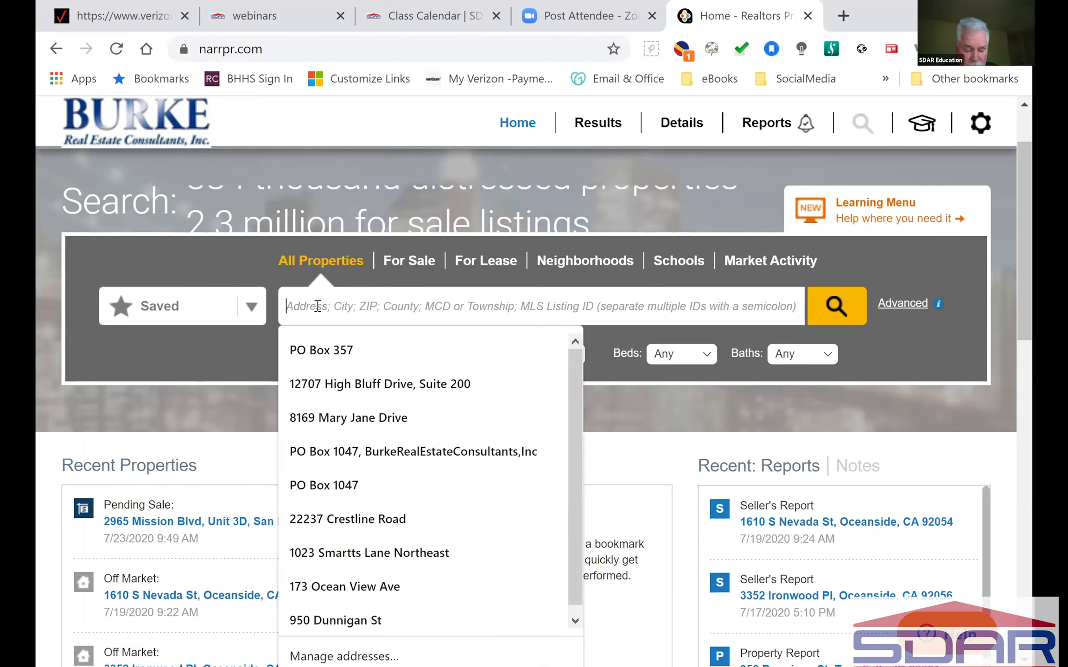
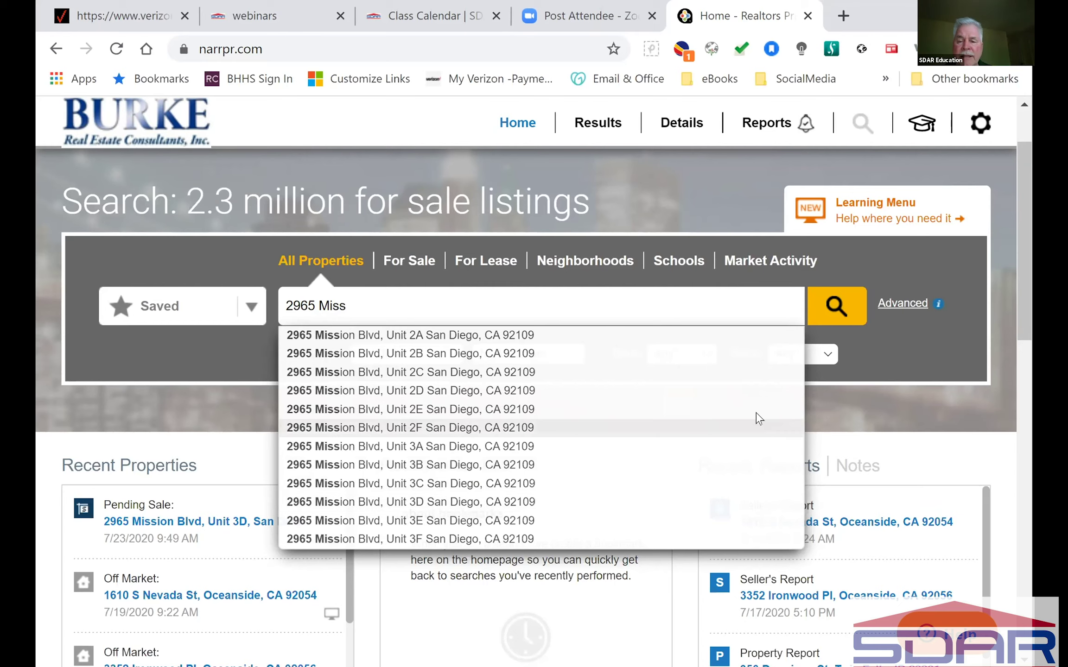
left_click(928, 357)
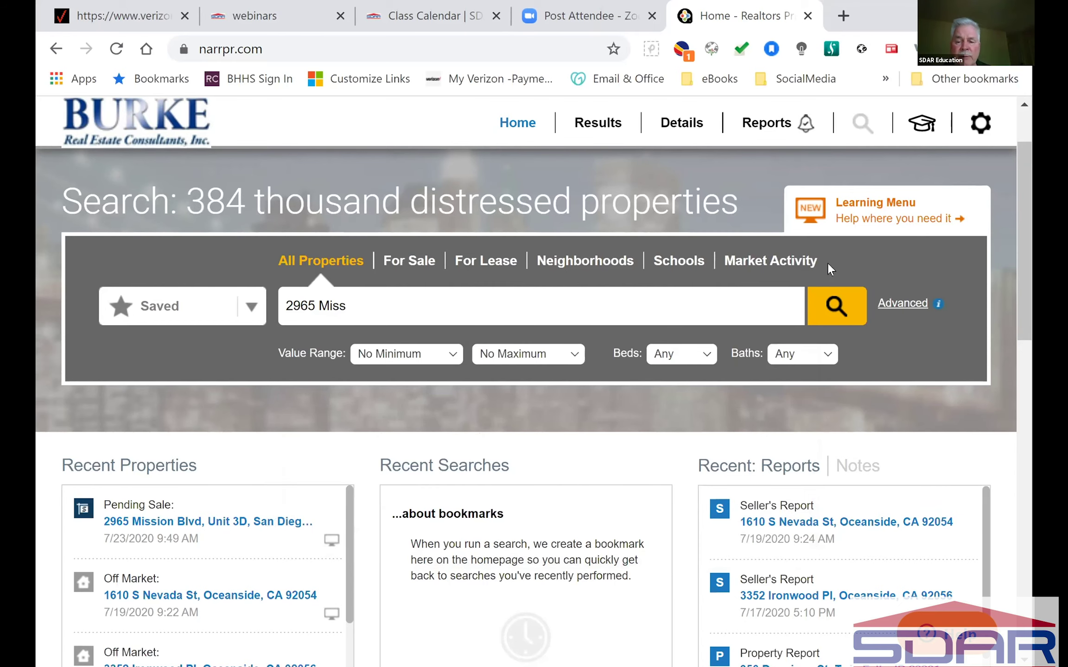
left_click(902, 303)
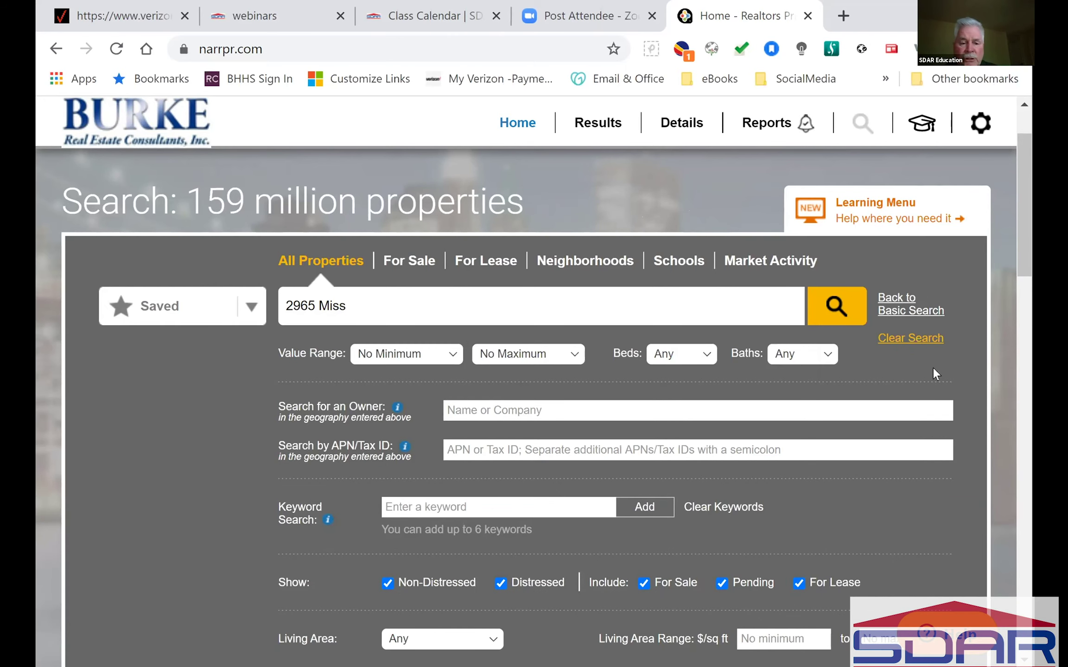
scroll(932, 367, "down", 10)
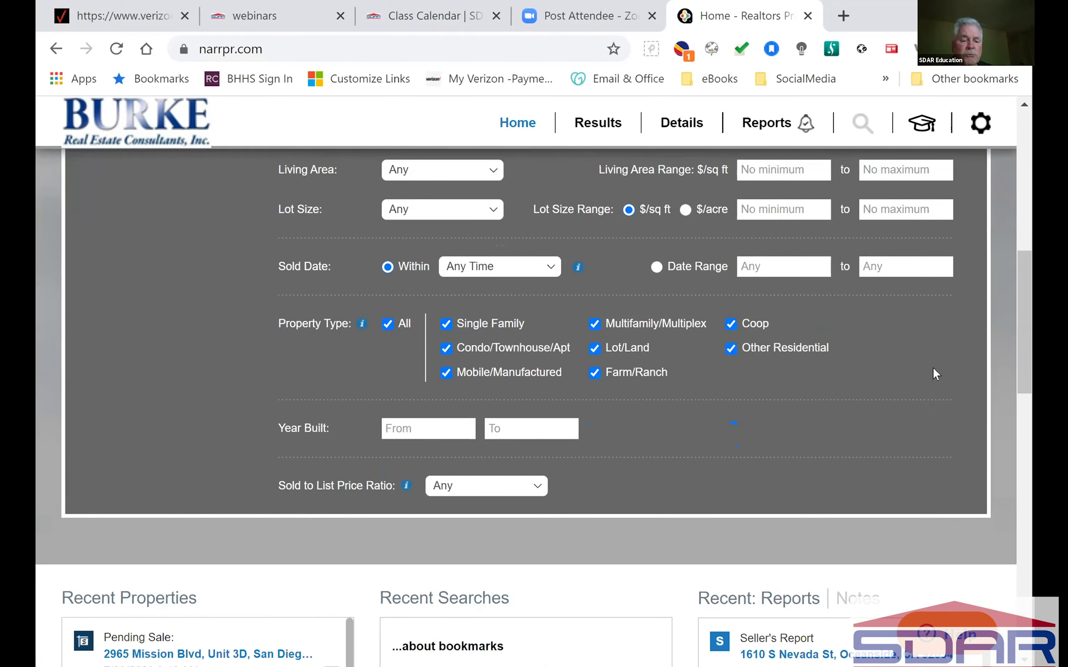
scroll(932, 367, "down", 3)
scroll(933, 367, "up", 7)
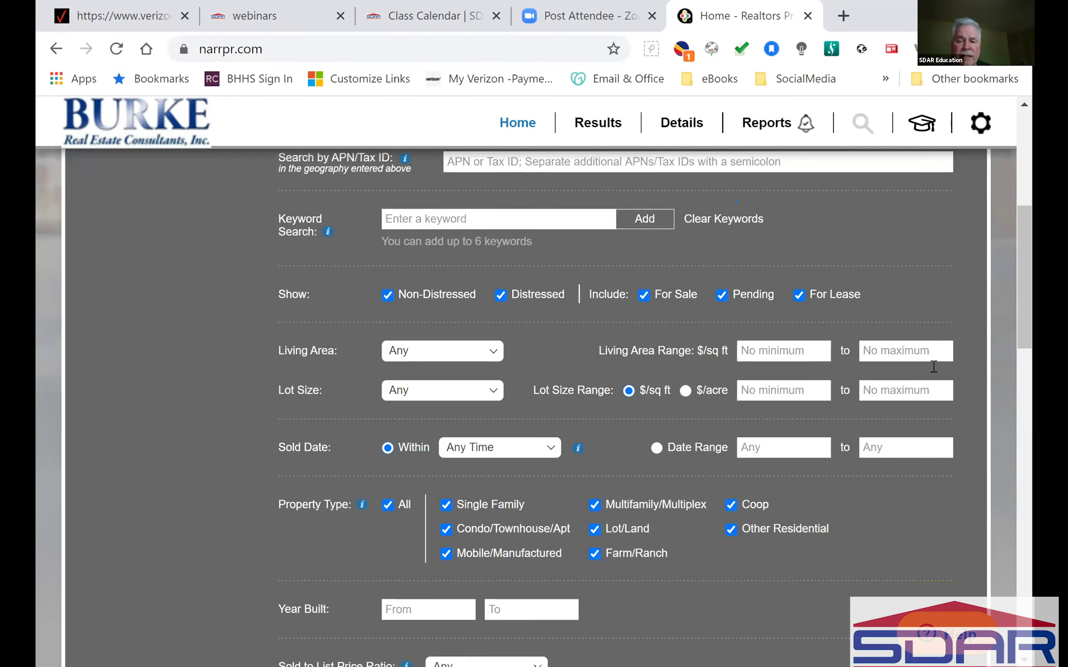
scroll(932, 369, "up", 8)
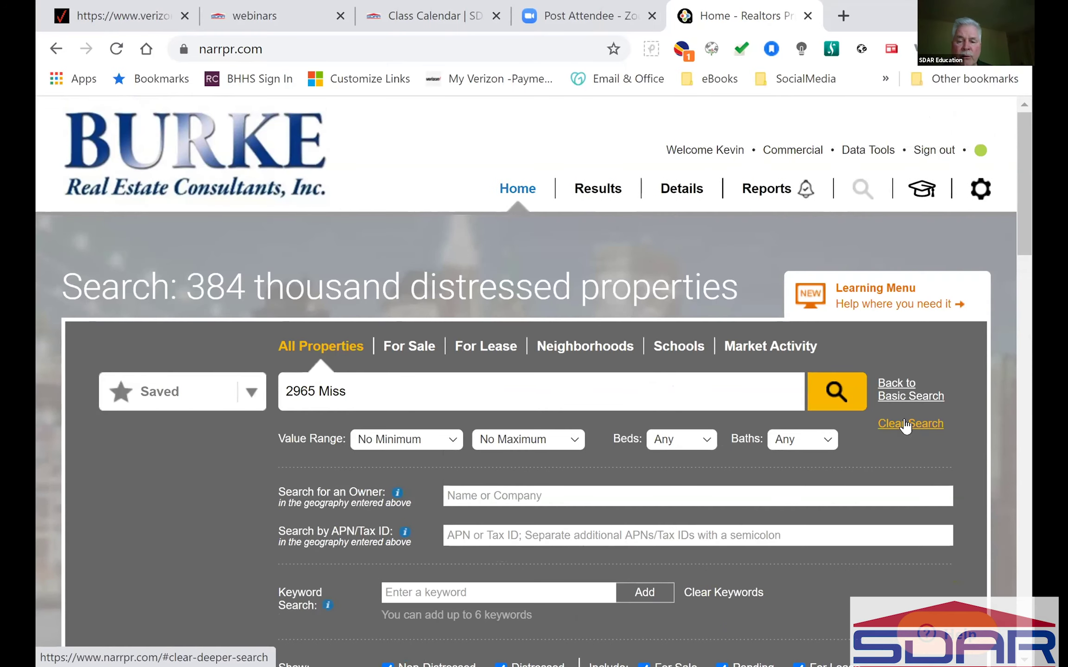
left_click(903, 395)
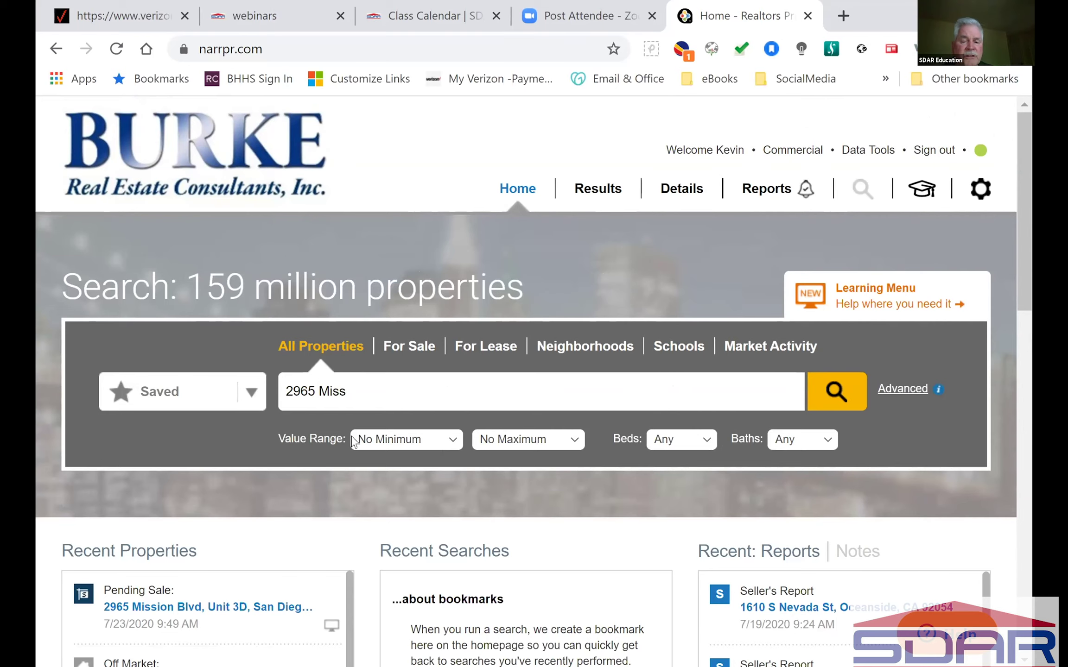
- Scroll the home page down to the Recent Properties, Recent Searches and Recent Reports panels
scroll(359, 431, "down", 3)
scroll(360, 429, "down", 3)
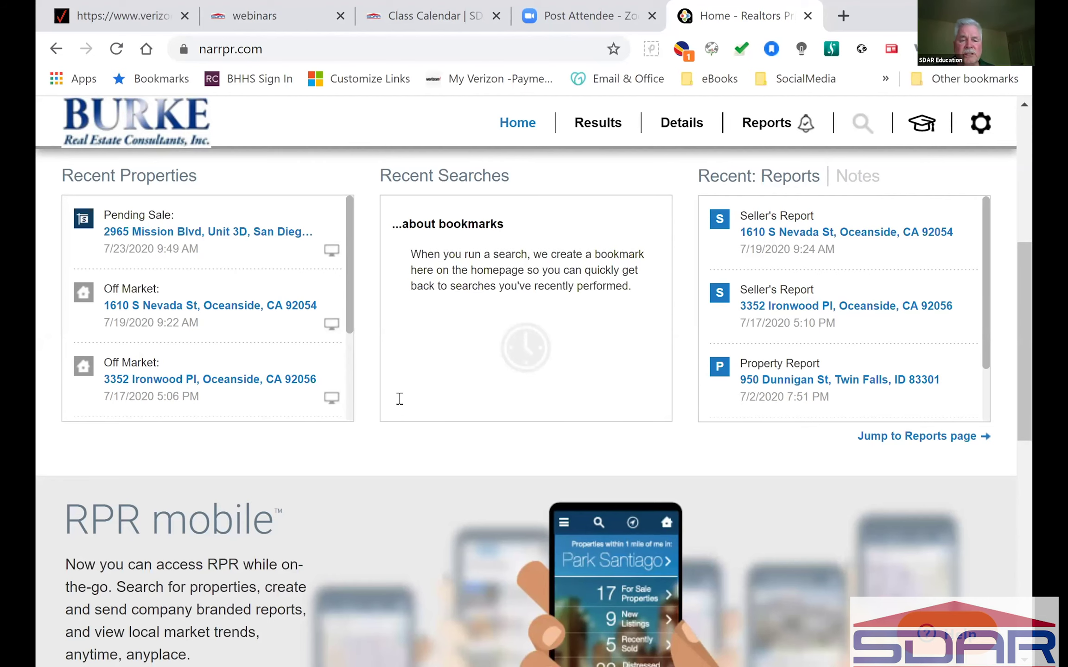
scroll(400, 403, "up", 5)
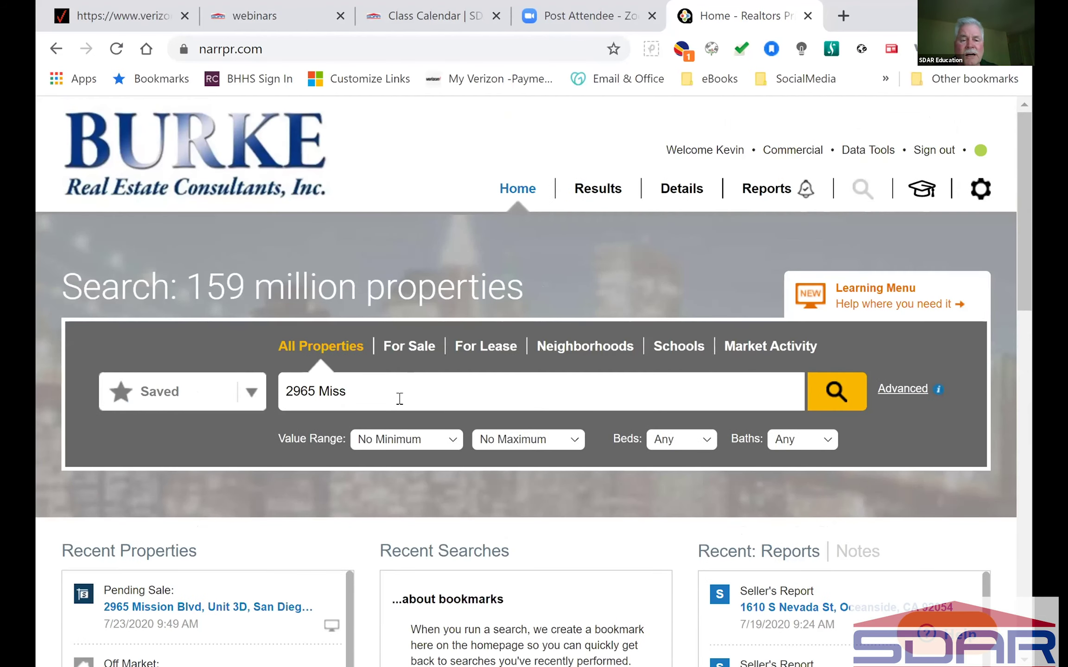
scroll(400, 403, "down", 2)
scroll(401, 406, "down", 6)
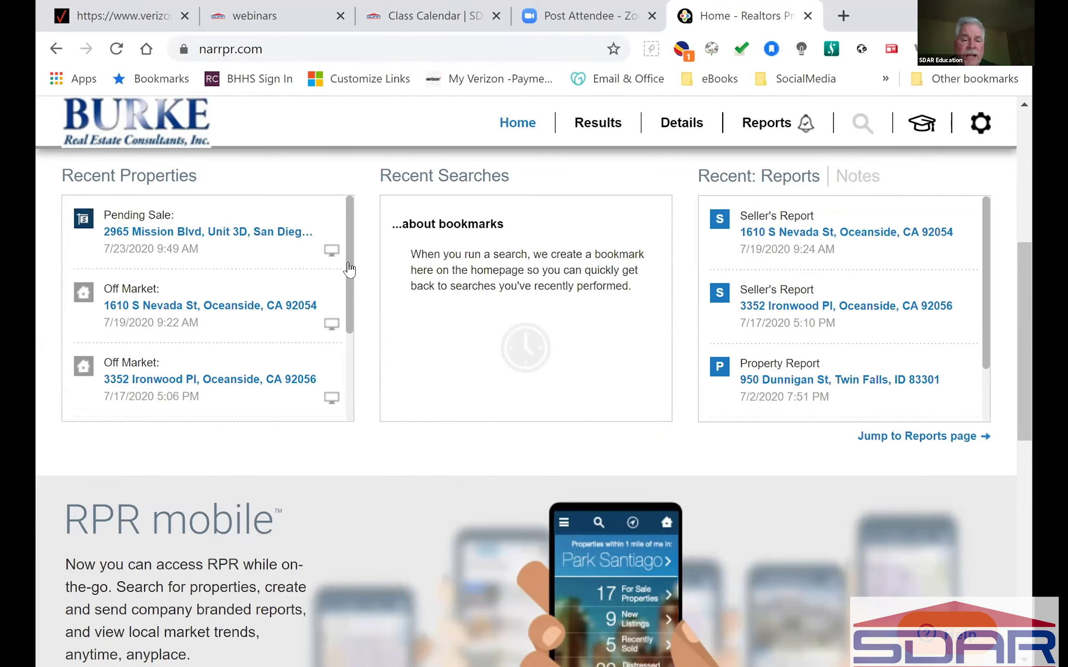
left_click_drag(351, 269, 373, 378)
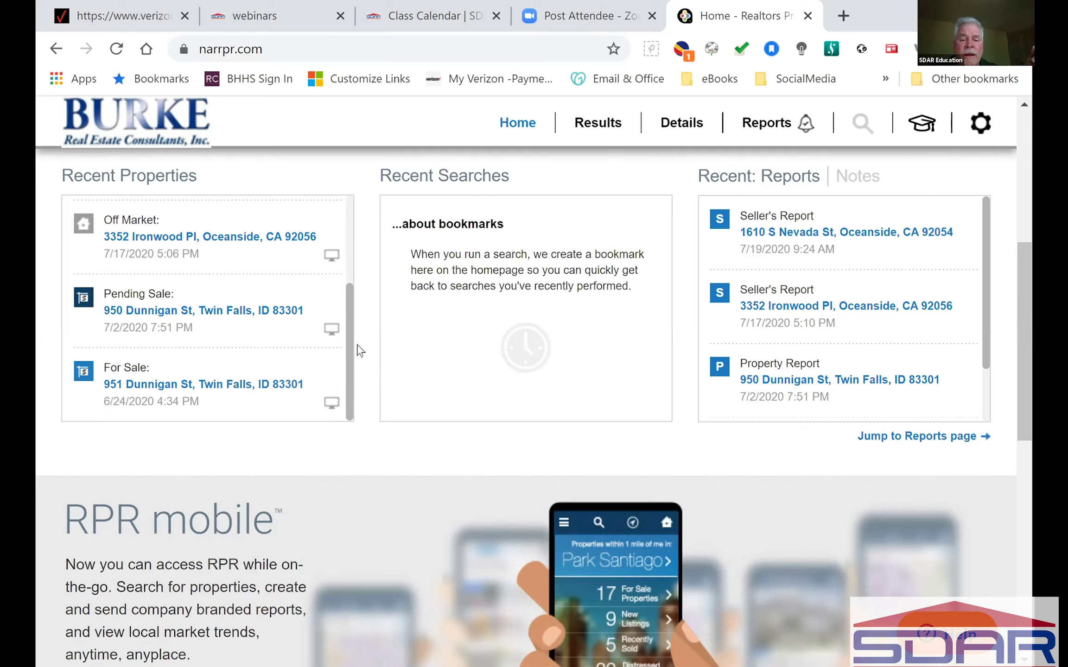
left_click_drag(351, 350, 375, 219)
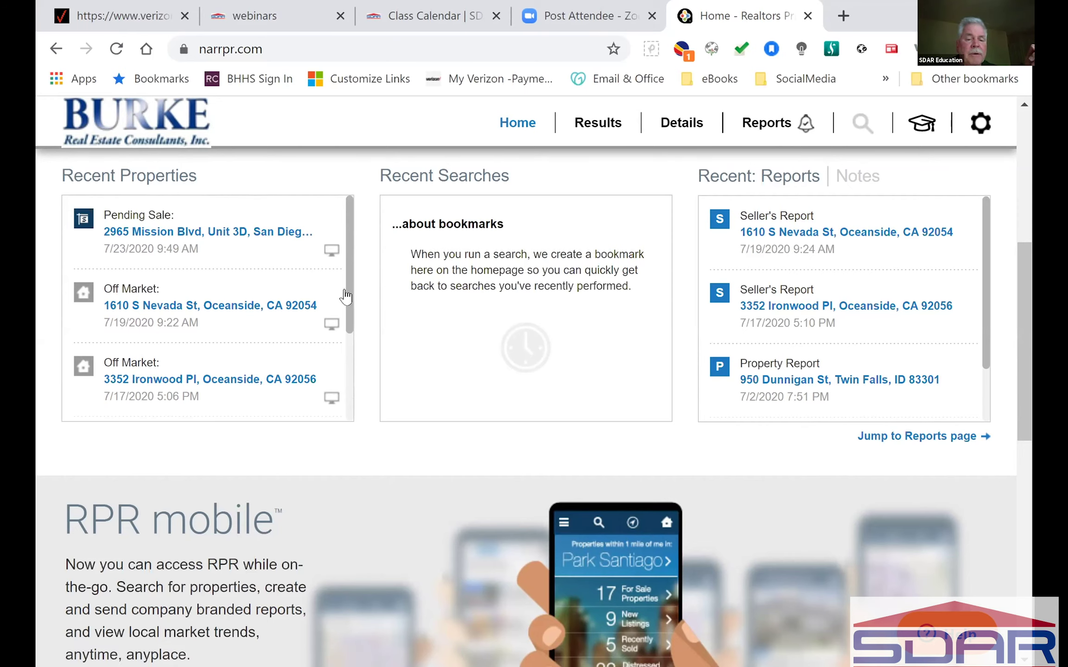
left_click_drag(348, 298, 348, 331)
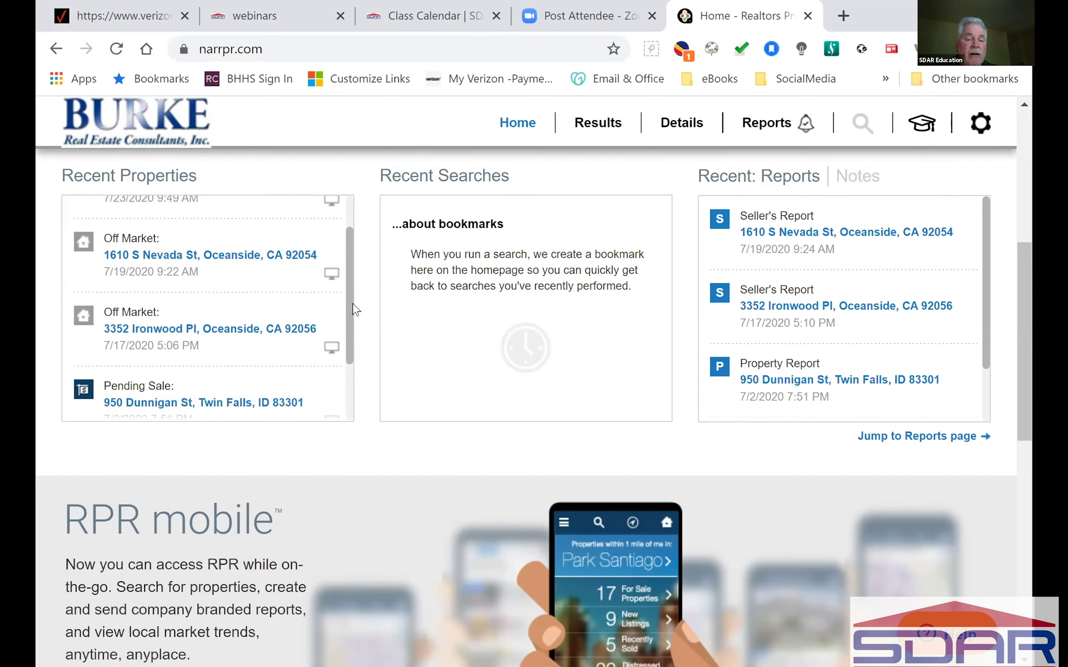
left_click_drag(353, 309, 360, 377)
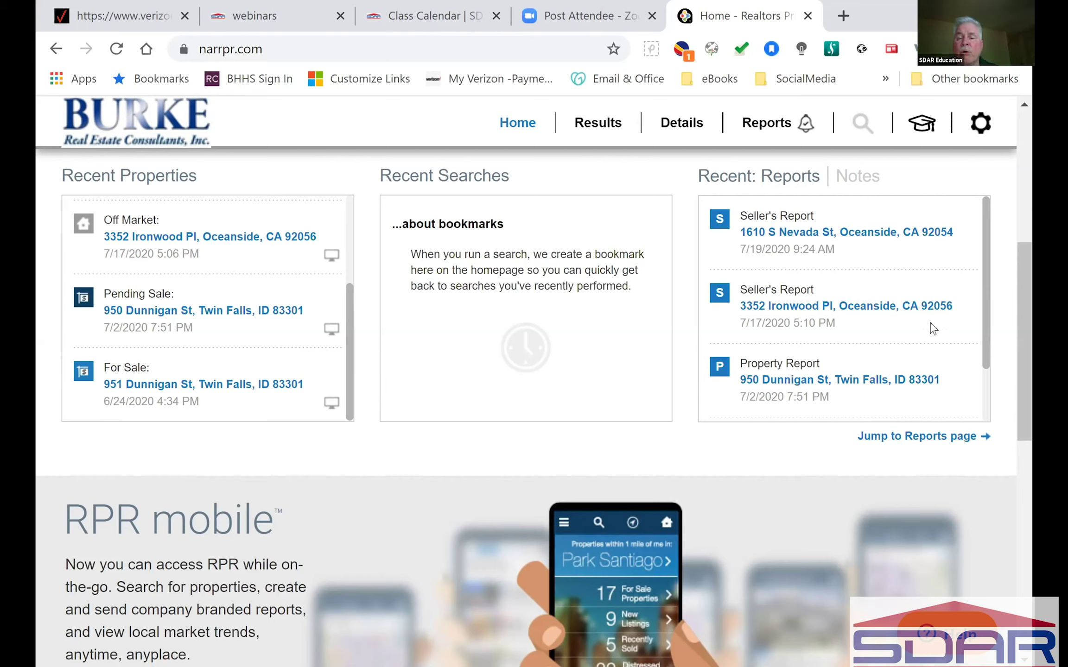
- Scroll Recent Reports to its oldest entries, then down to the RPR mobile app section
scroll(985, 316, "down", 2)
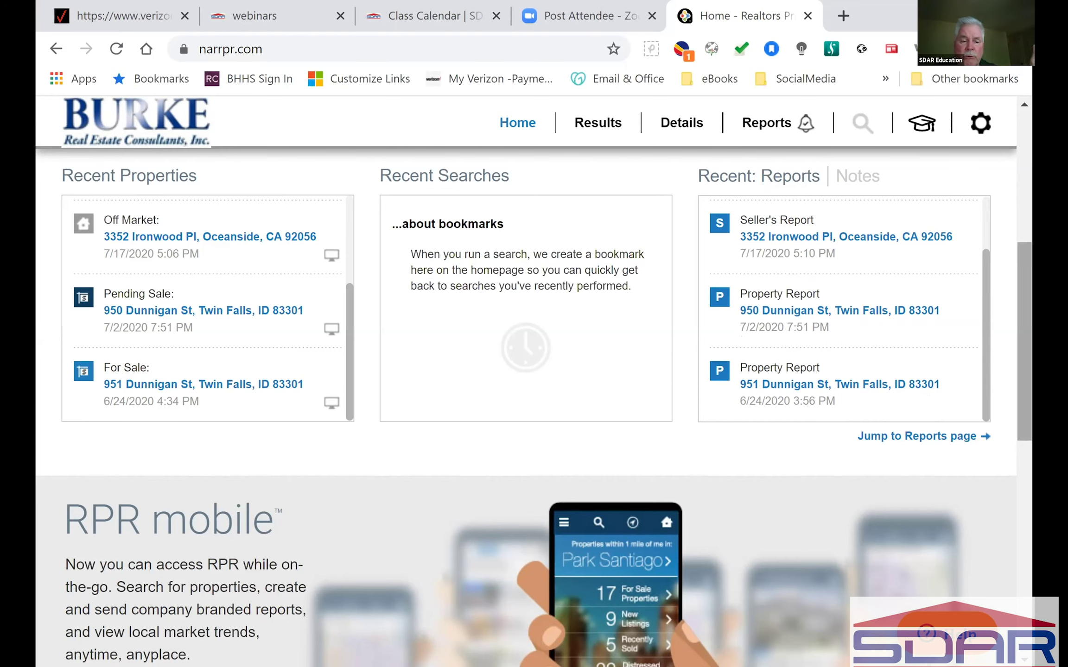
scroll(916, 436, "down", 3)
scroll(533, 408, "down", 4)
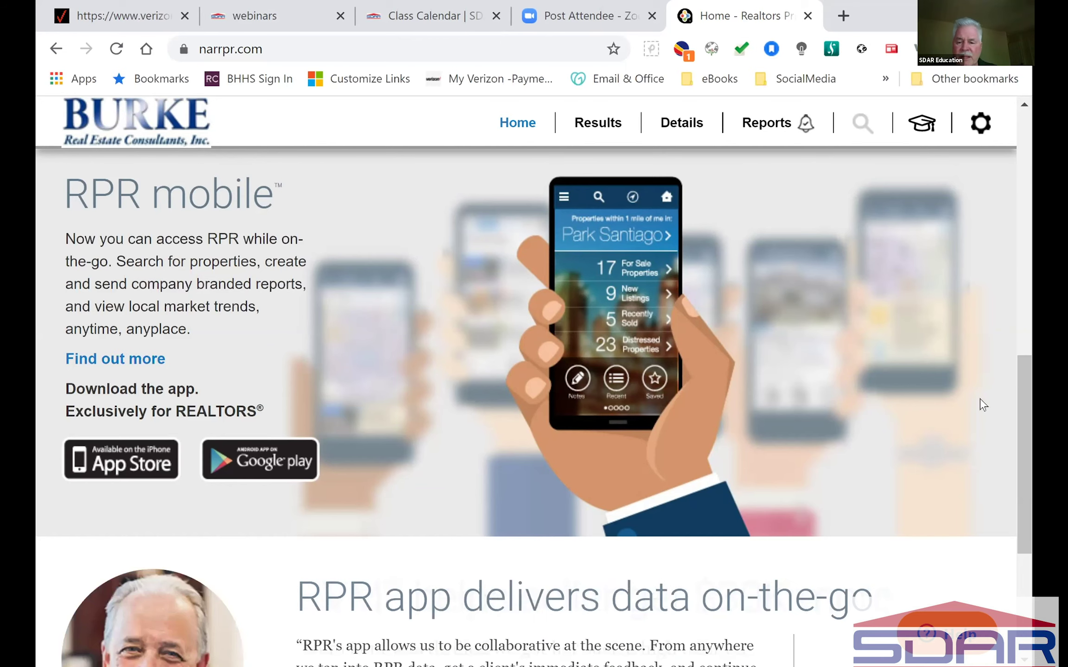
- Scroll down through the testimonials and footer, then back up to the property search
scroll(976, 398, "down", 6)
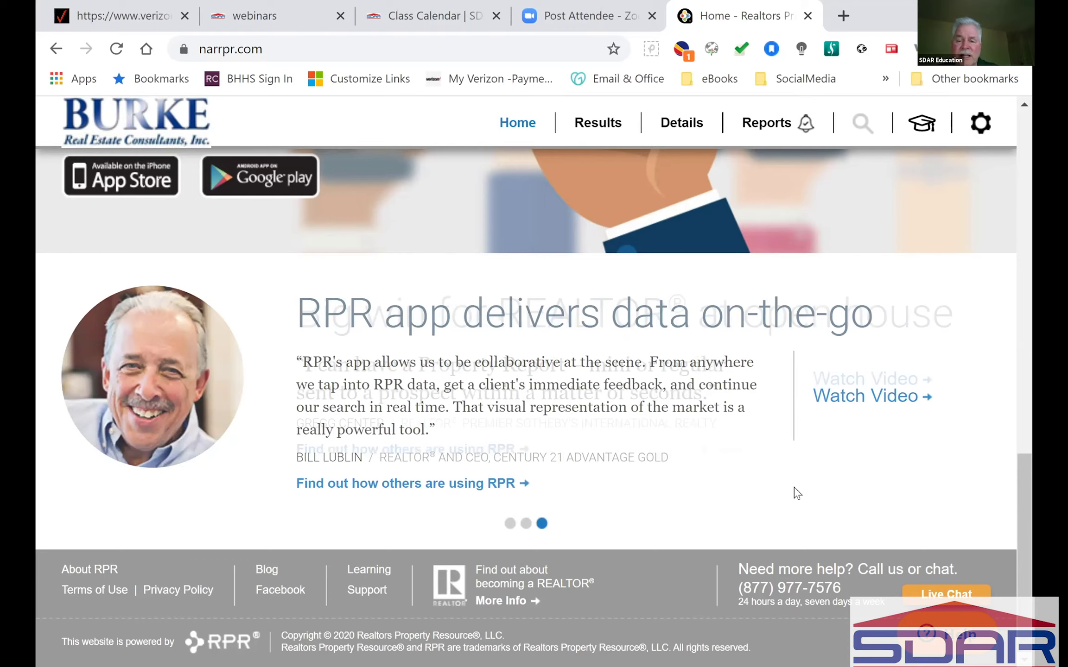
scroll(794, 488, "up", 10)
scroll(794, 486, "up", 6)
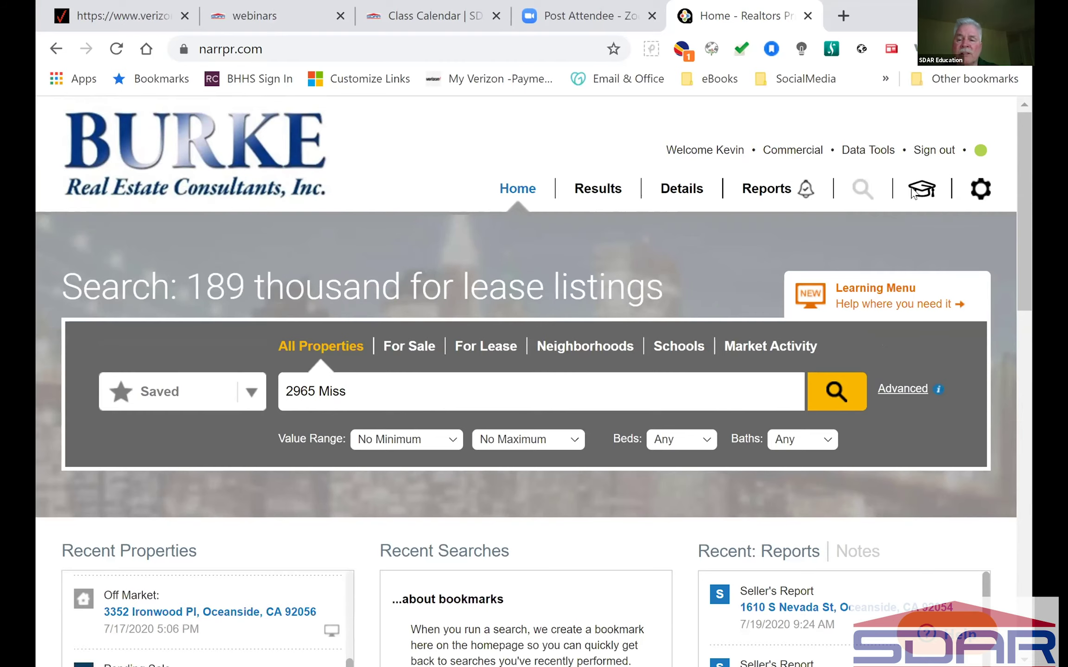
left_click(519, 194)
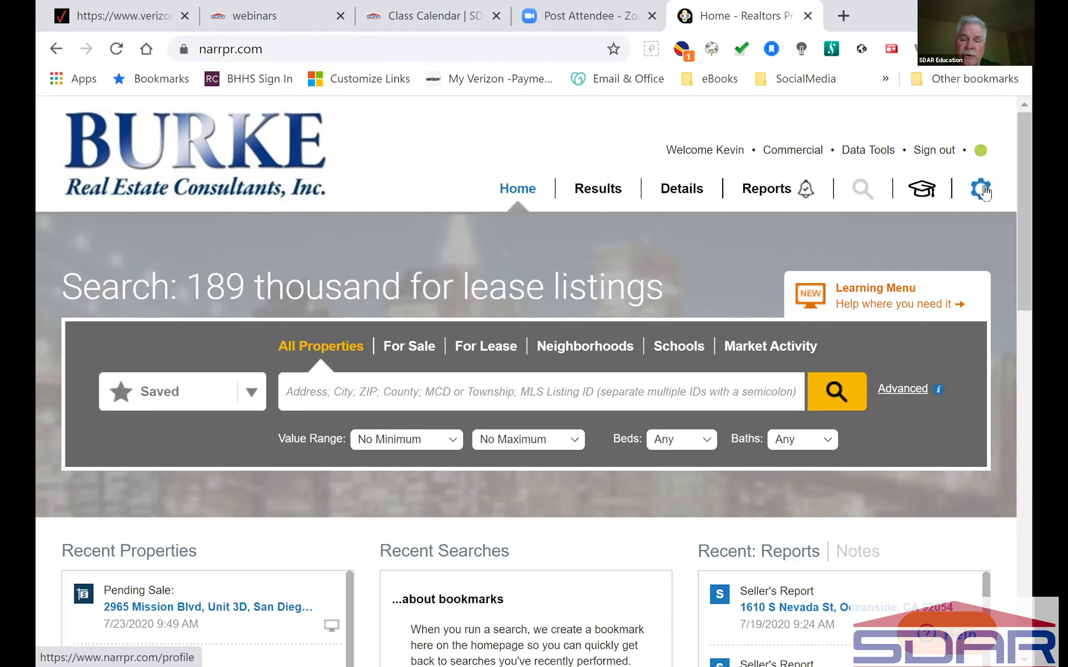
- Go to the profile page and open the file picker to choose a new logo under Photos/Logos
left_click(982, 191)
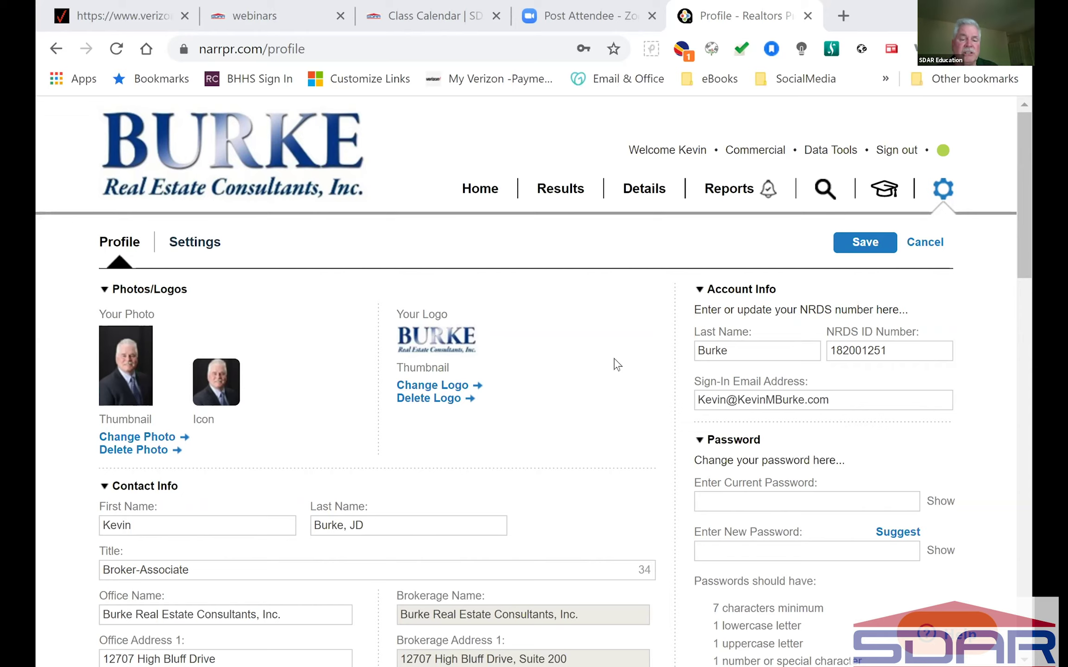
left_click(439, 391)
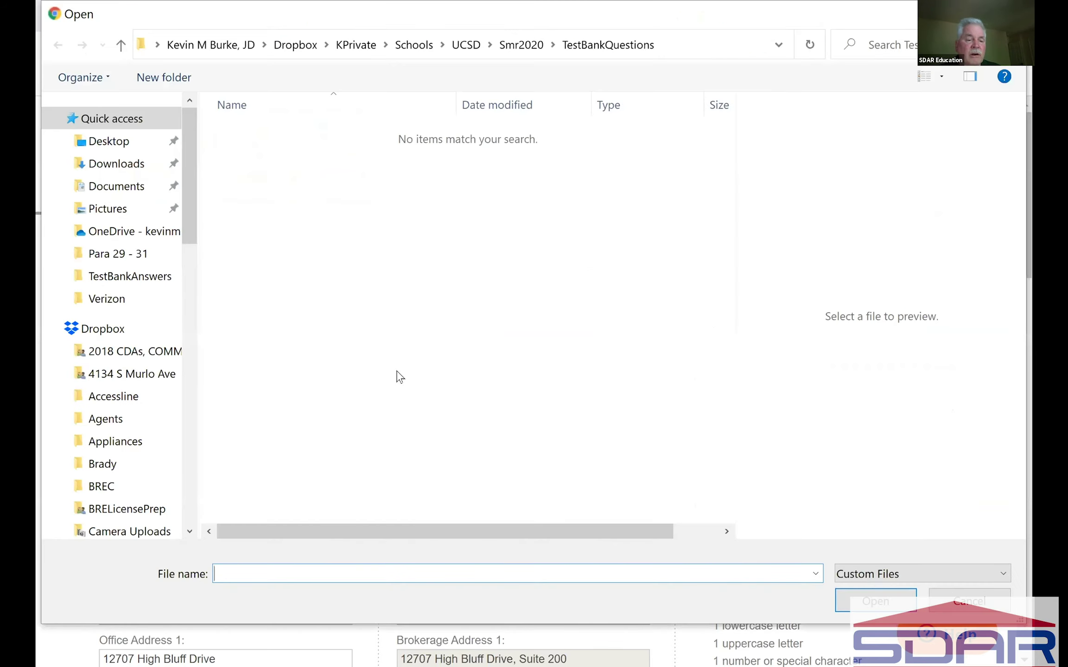
- Pick 'NEW logo BREC_Resized' from Dropbox > BREC > Marketing as the logo and accept the crop
left_click(61, 487)
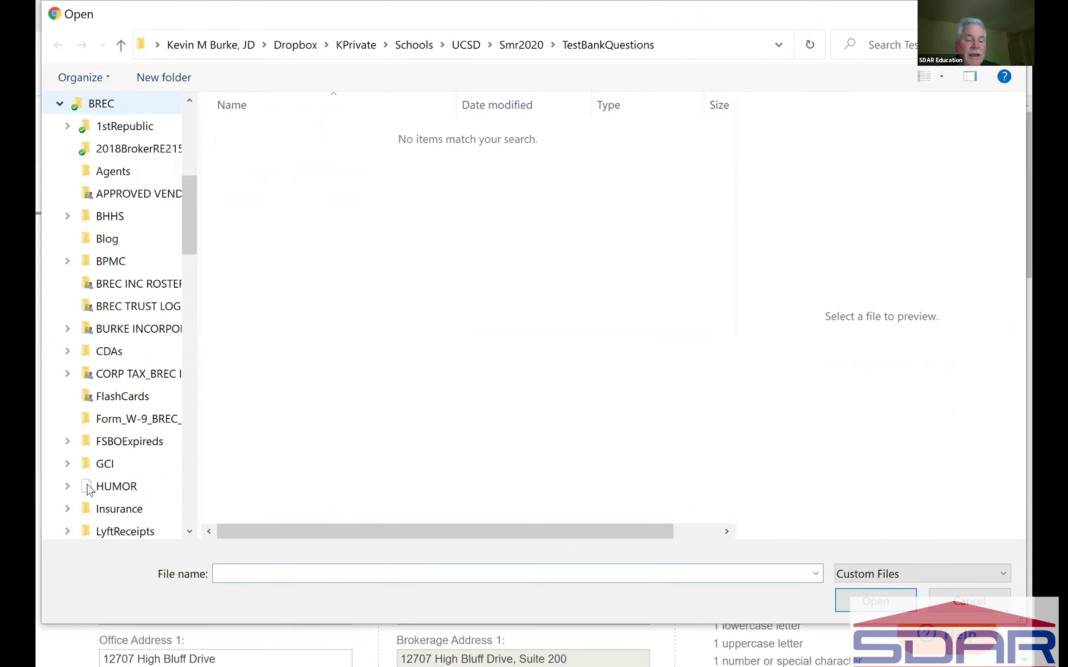
left_click(194, 497)
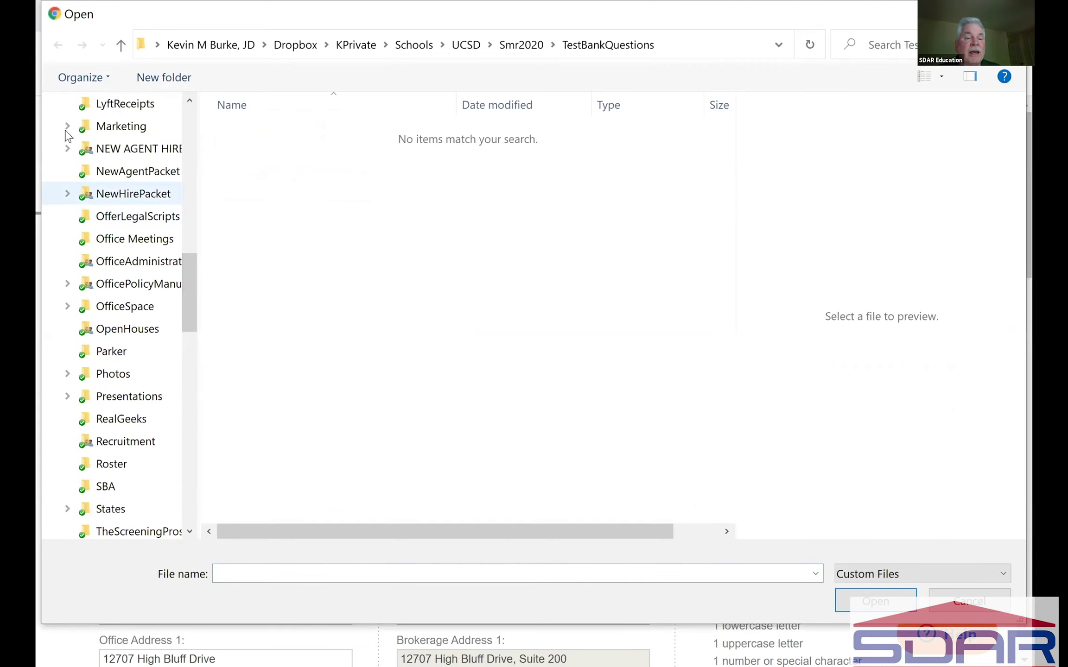
left_click(110, 127)
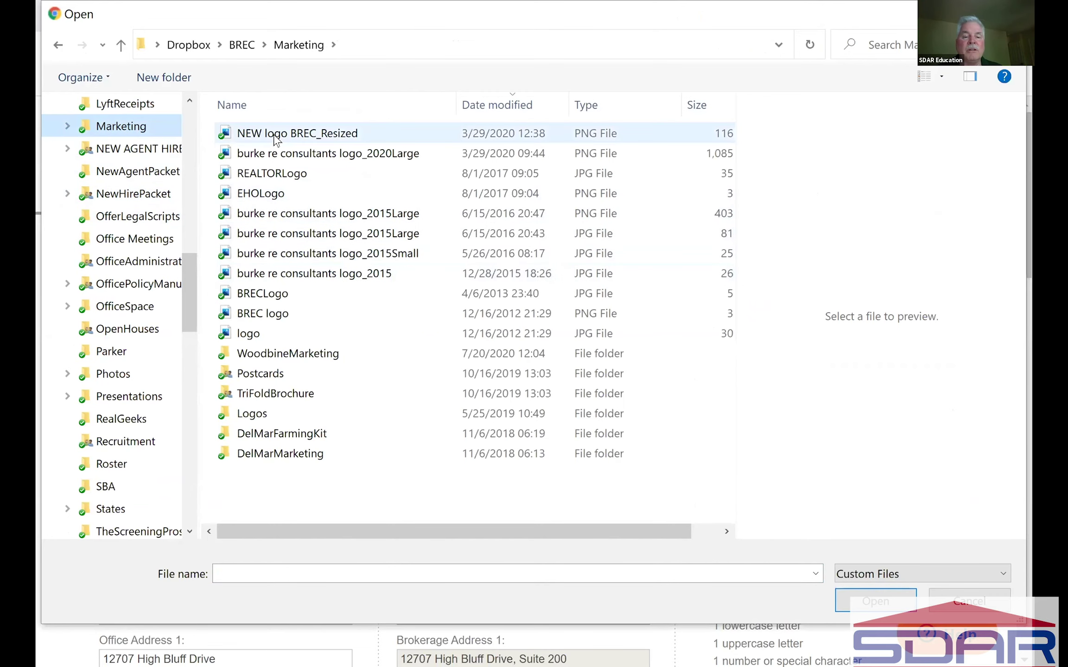
double_click(279, 134)
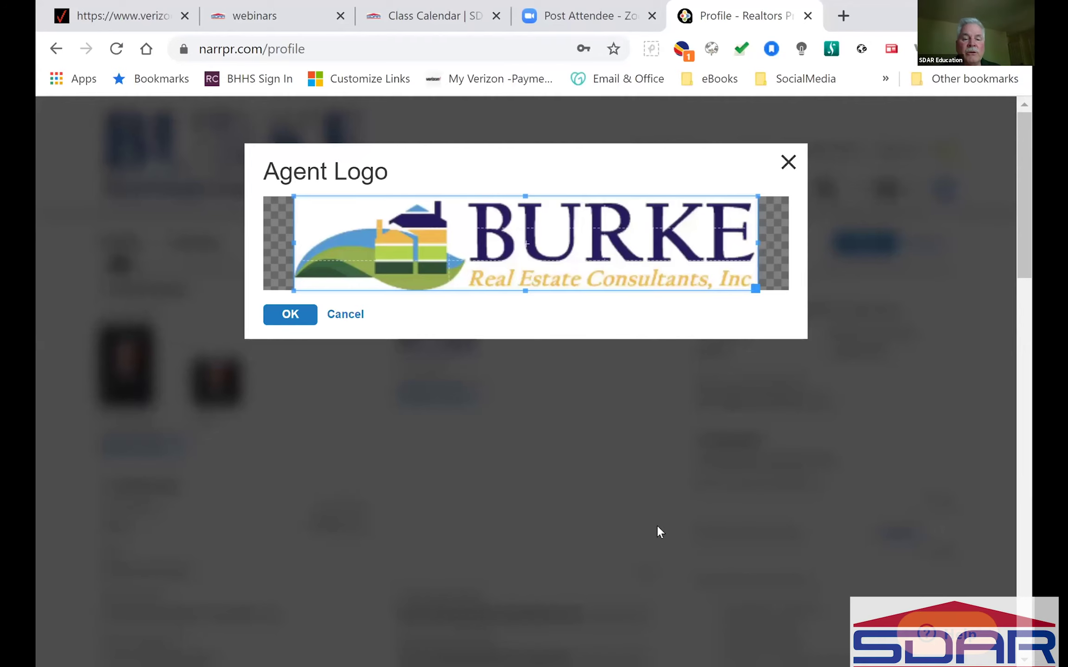
left_click(290, 316)
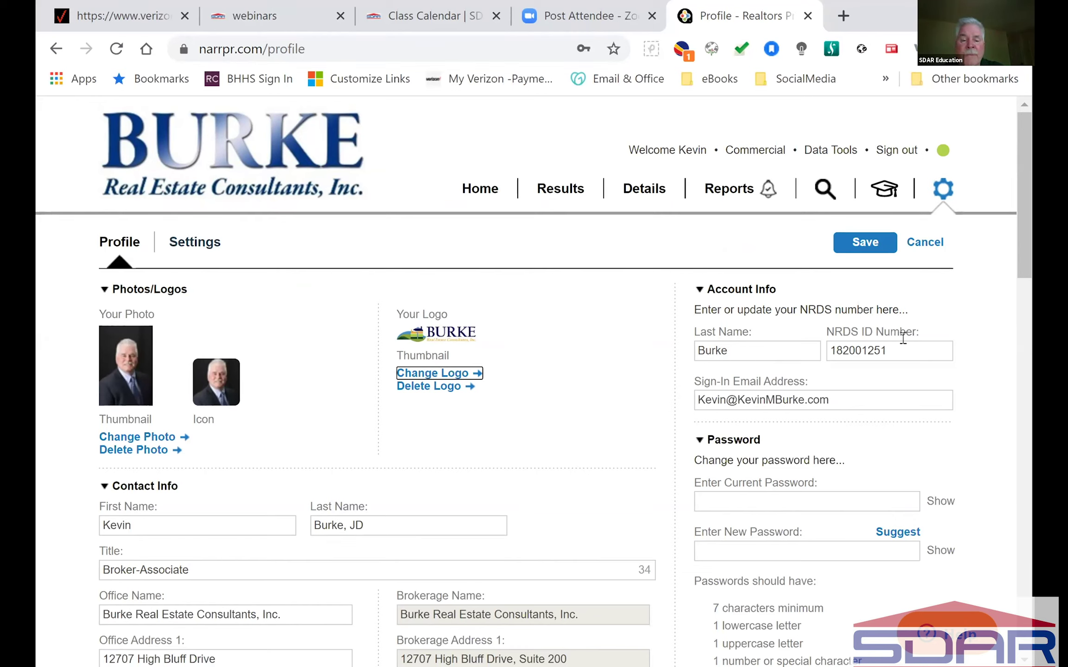
- Save the profile and return from the Profile Saved confirmation to the RPR home page
left_click(870, 248)
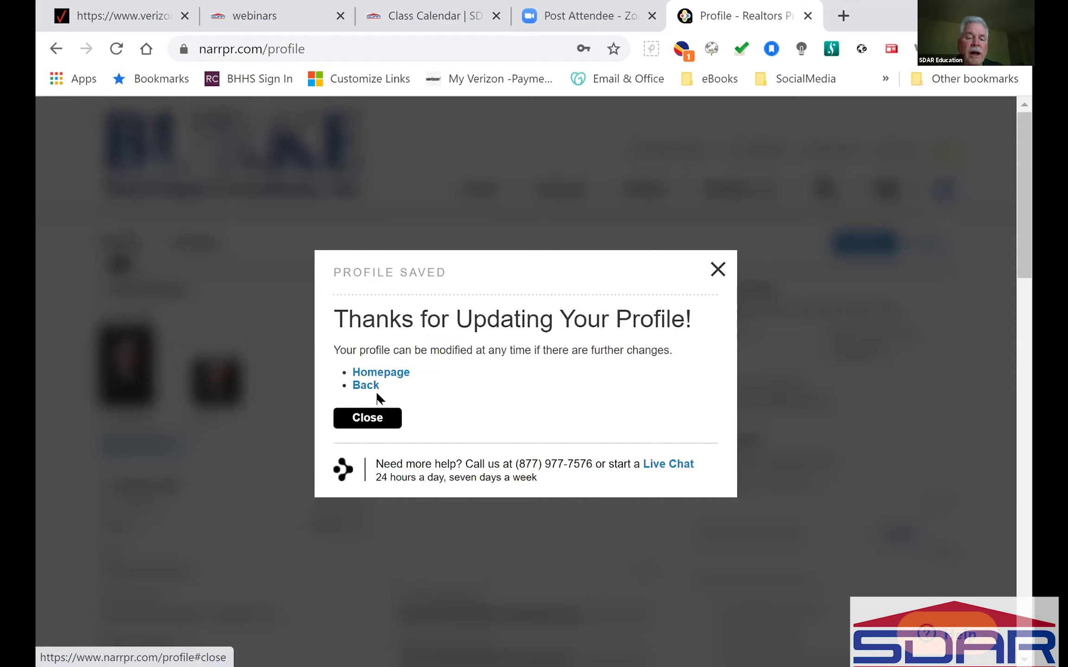
left_click(370, 391)
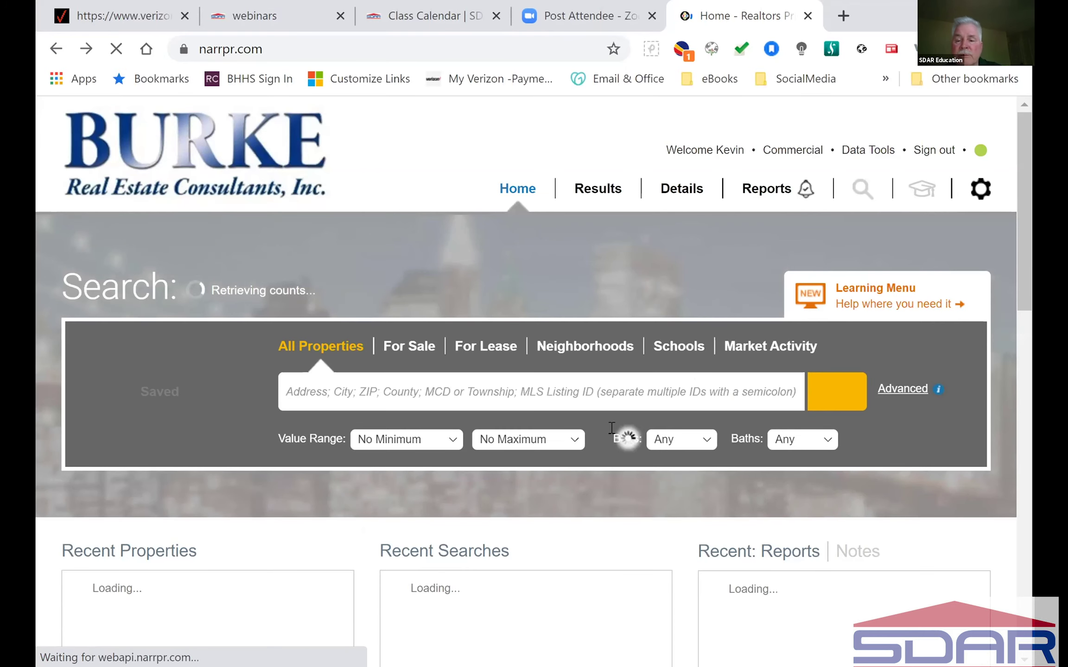
left_click(982, 187)
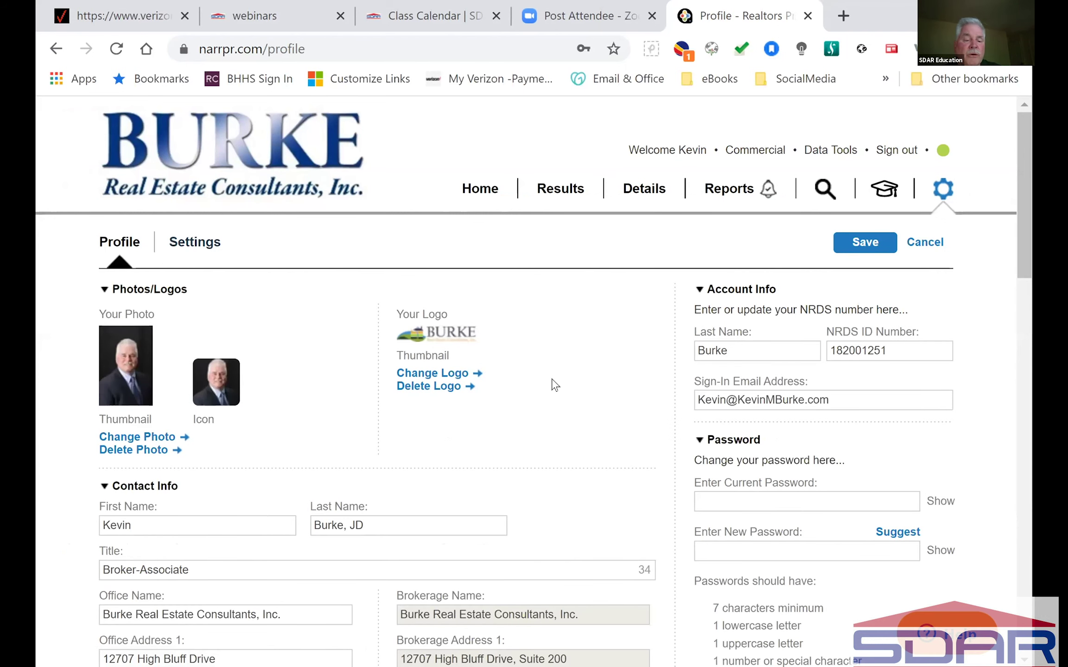
scroll(292, 248, "down", 2)
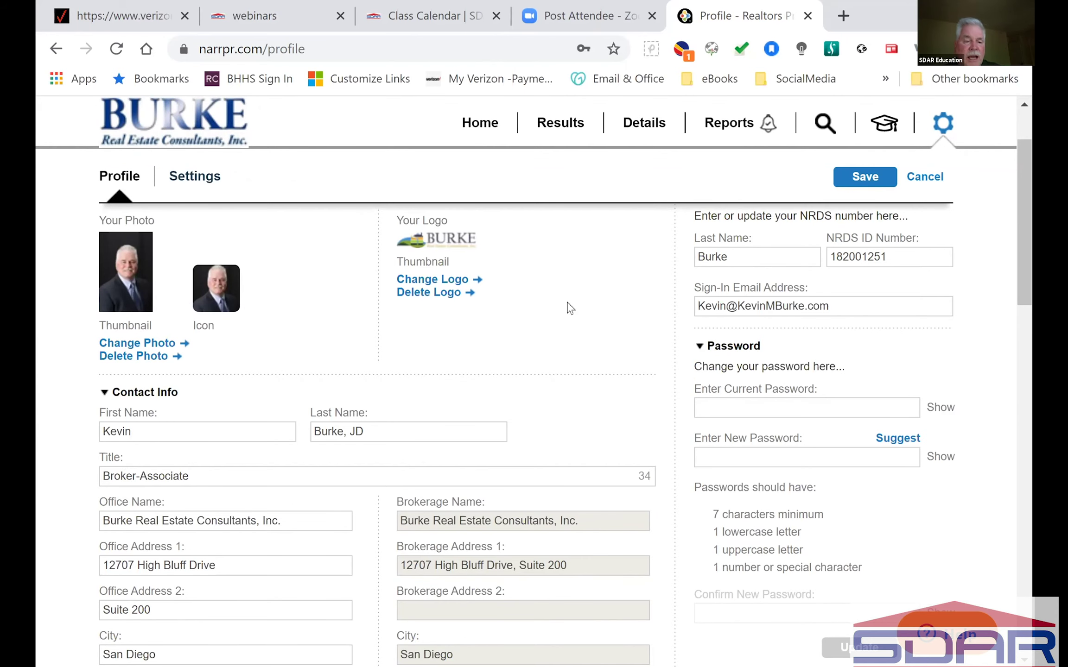
scroll(570, 309, "down", 2)
scroll(570, 308, "down", 2)
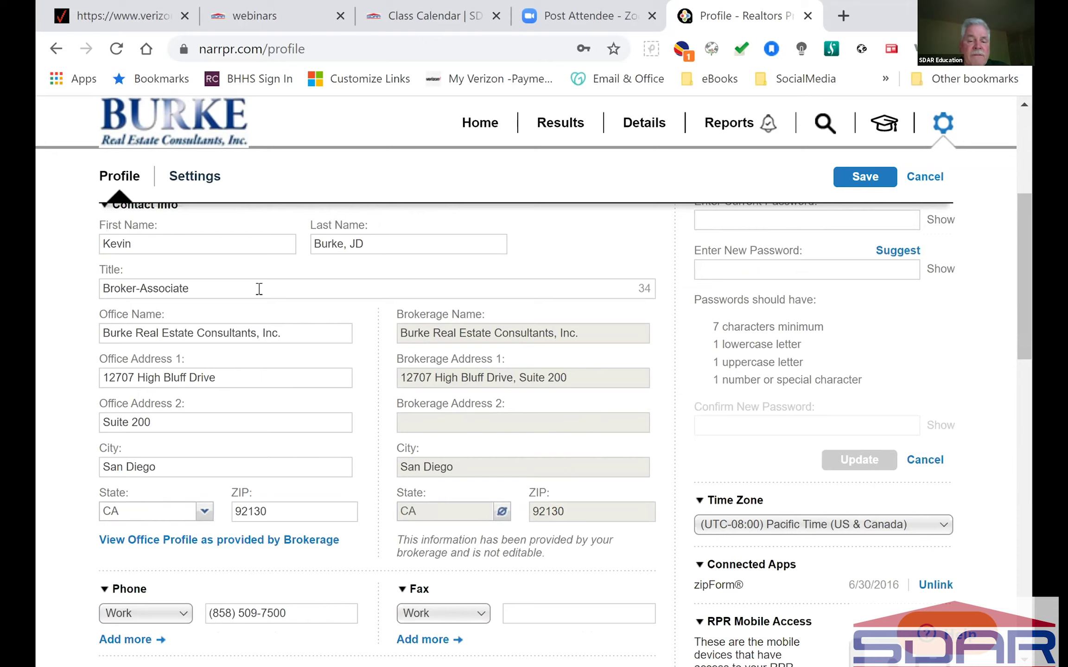
left_click(306, 330)
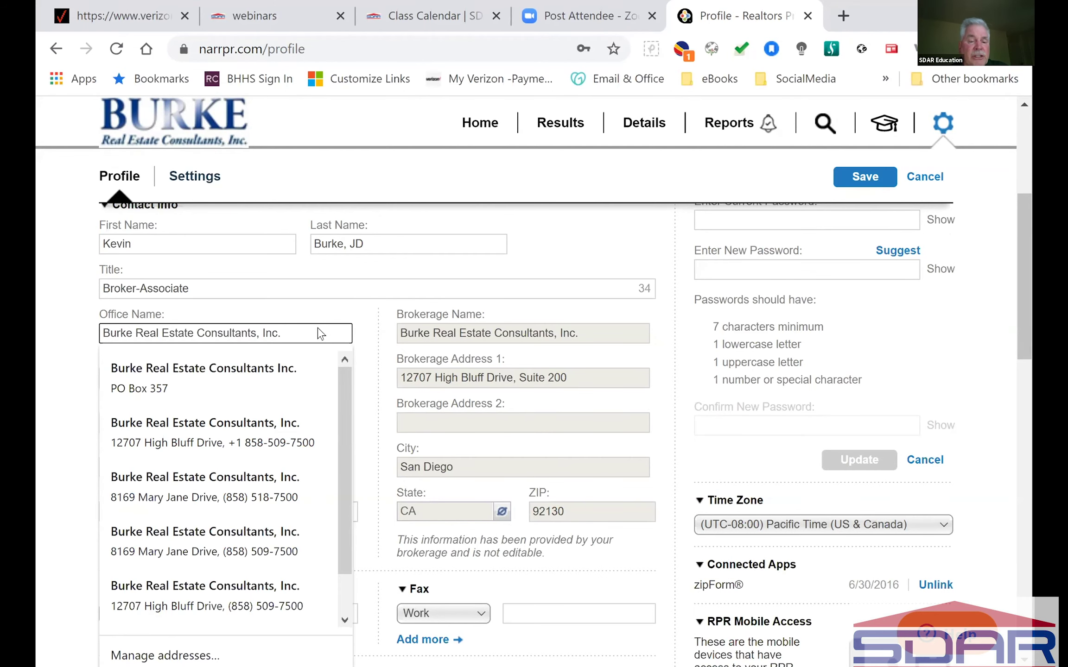
left_click(348, 312)
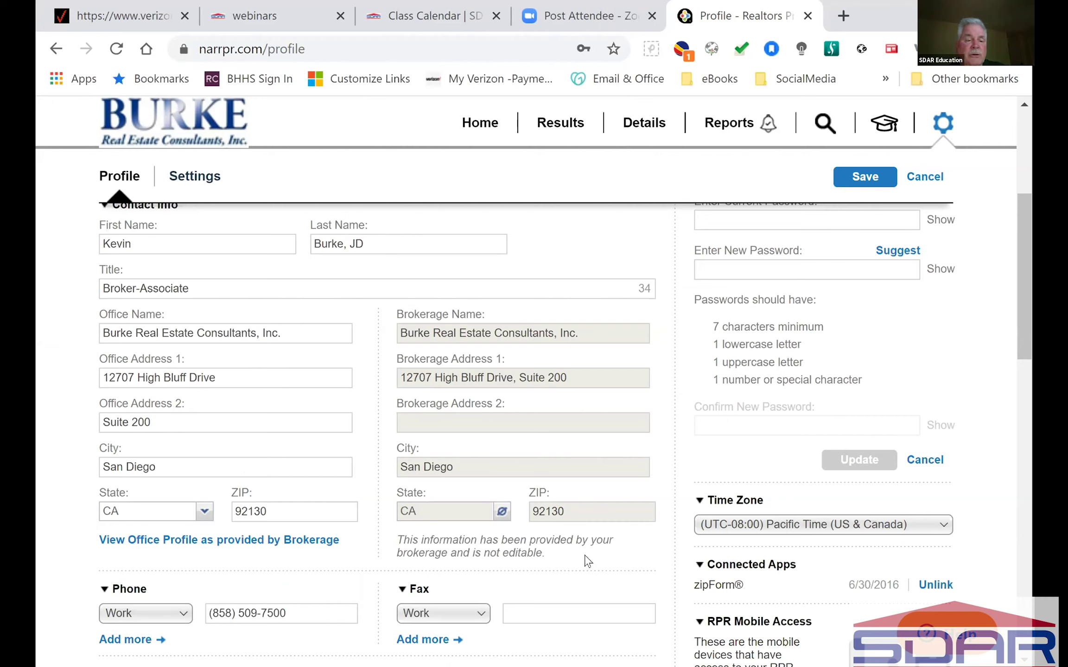
- Scroll the Profile page past the office address to the Phone, Email, Website and MLS sections
scroll(566, 431, "down", 4)
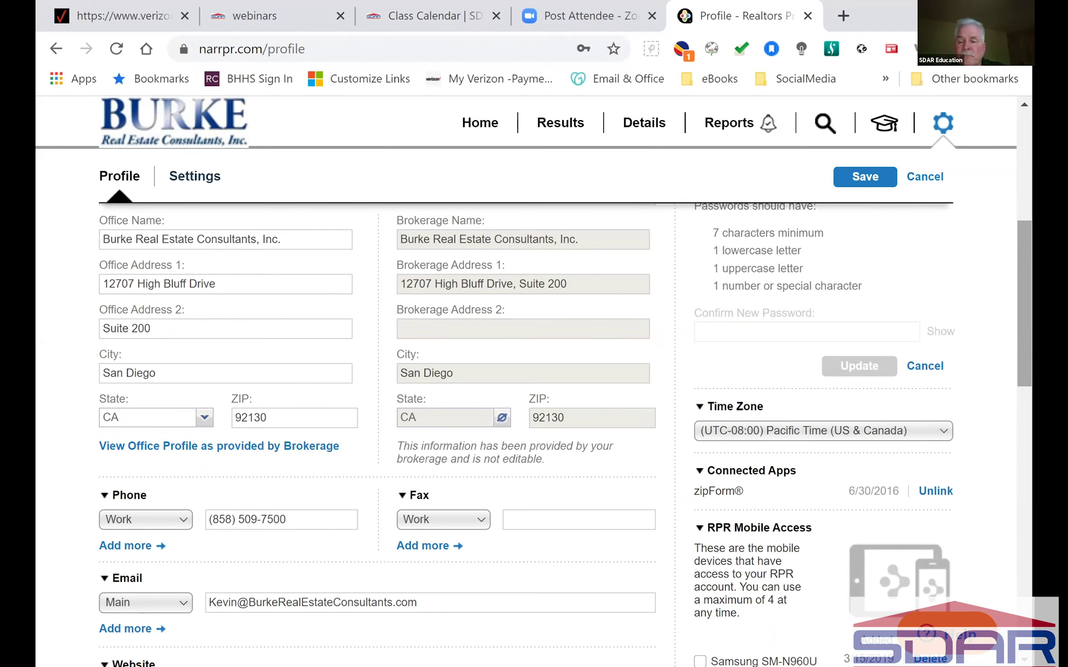
scroll(799, 274, "down", 1)
scroll(799, 274, "down", 1)
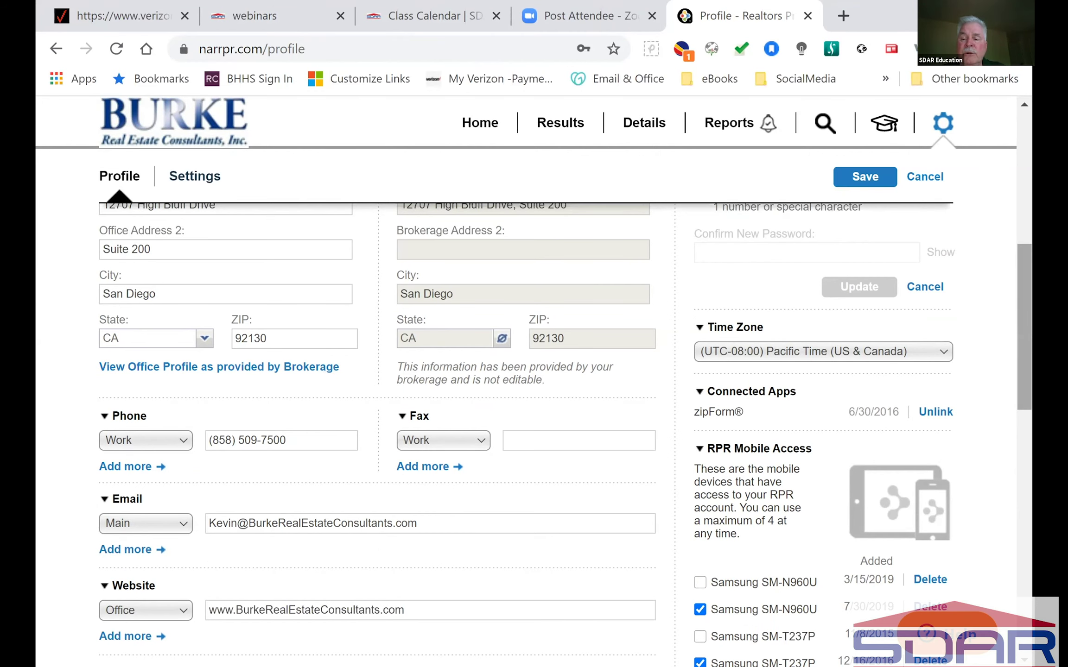
scroll(507, 366, "up", 3)
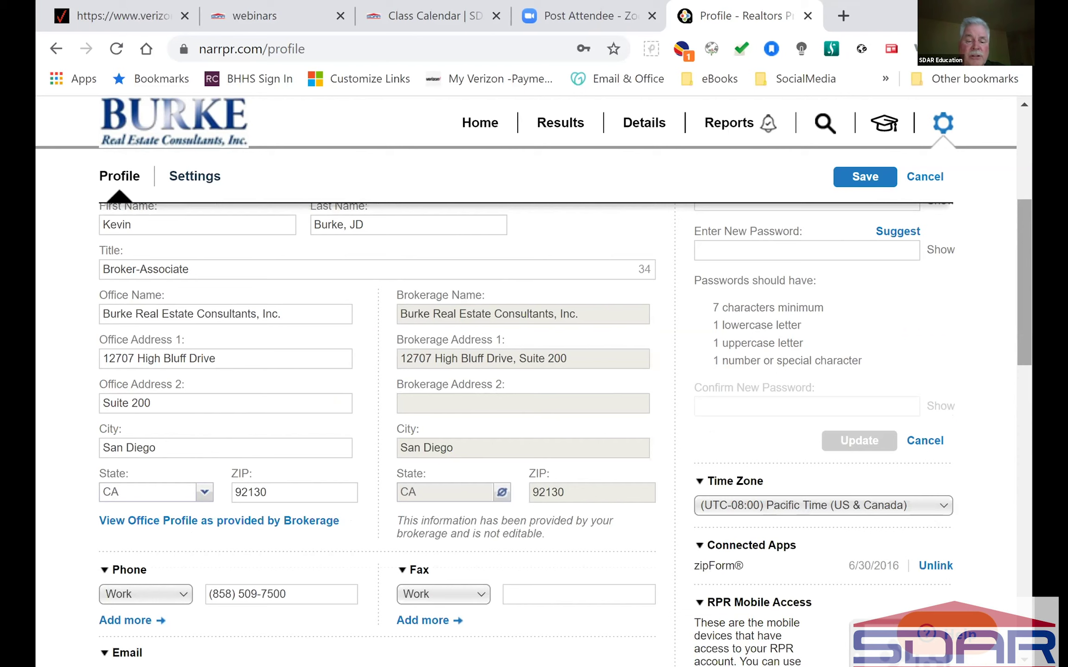
scroll(1024, 282, "down", 1)
scroll(491, 273, "down", 4)
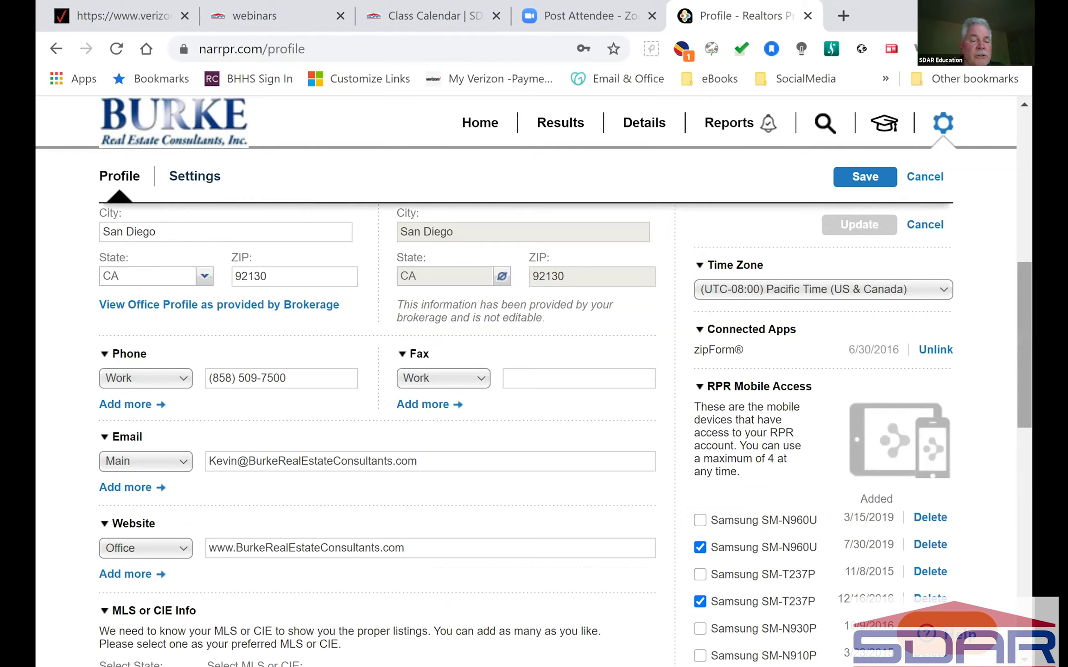
scroll(1024, 345, "down", 3)
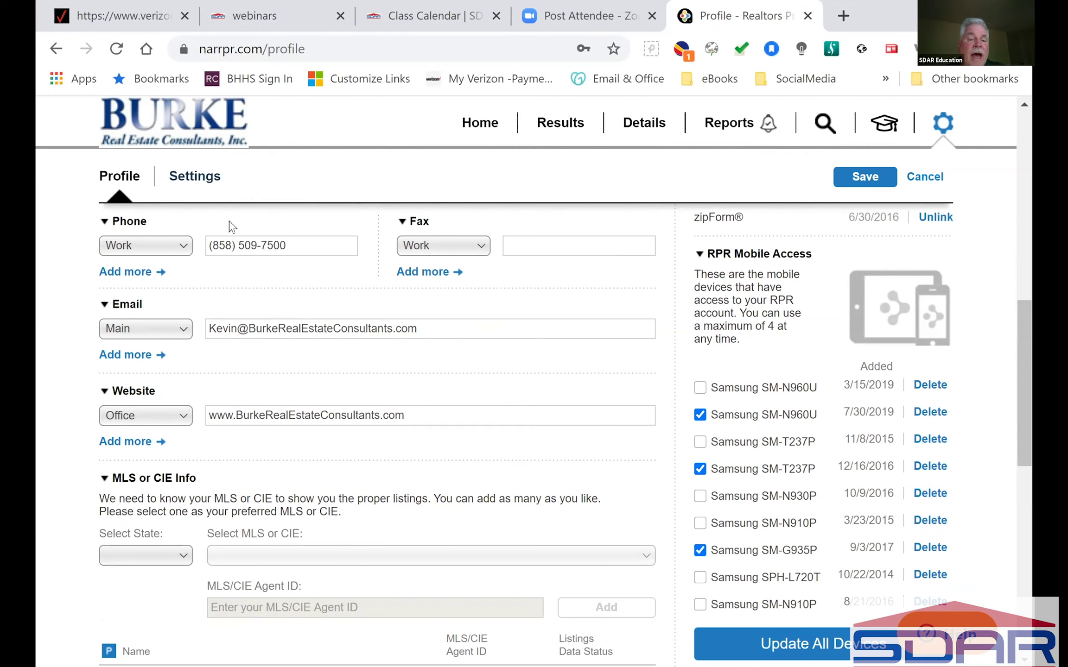
- Add a second phone entry under Phone, leaving its type set to Work
left_click(131, 273)
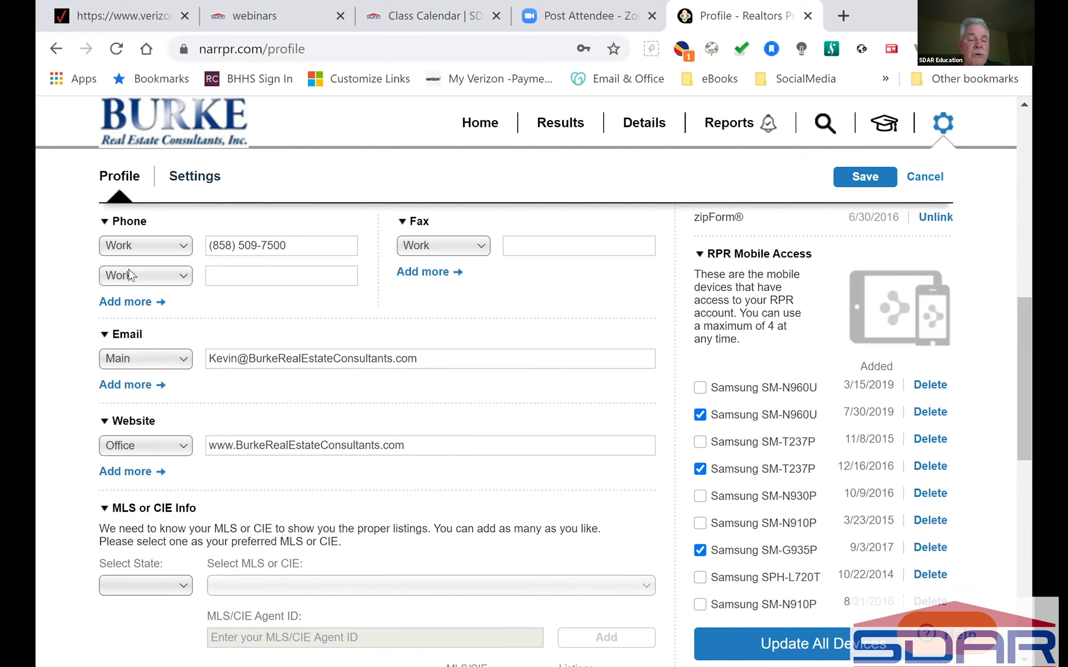
left_click(183, 278)
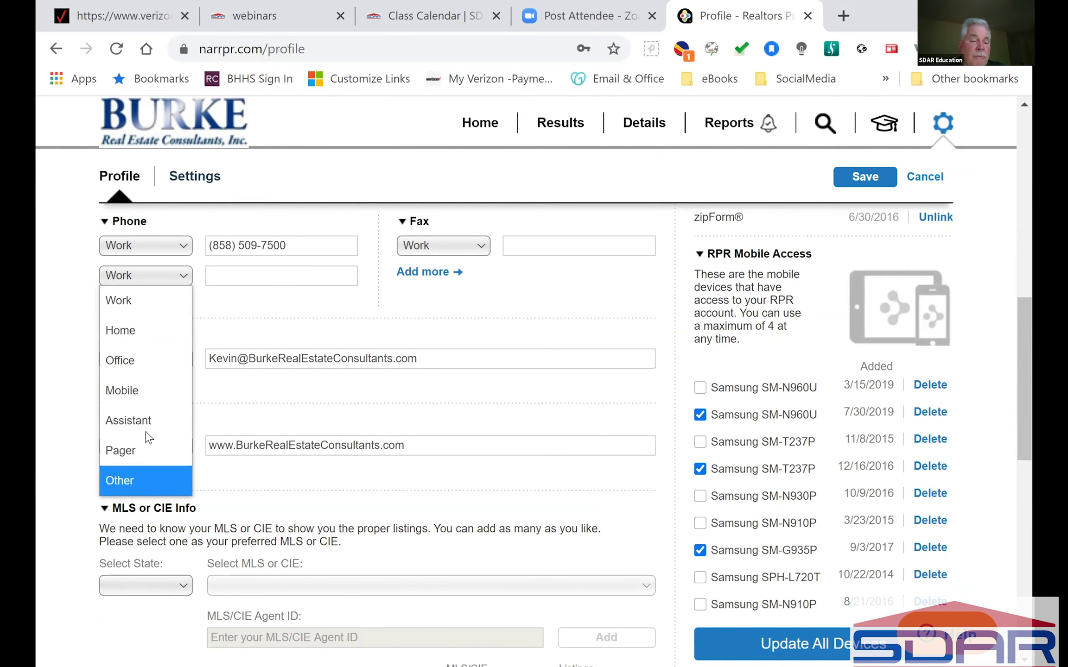
left_click(288, 316)
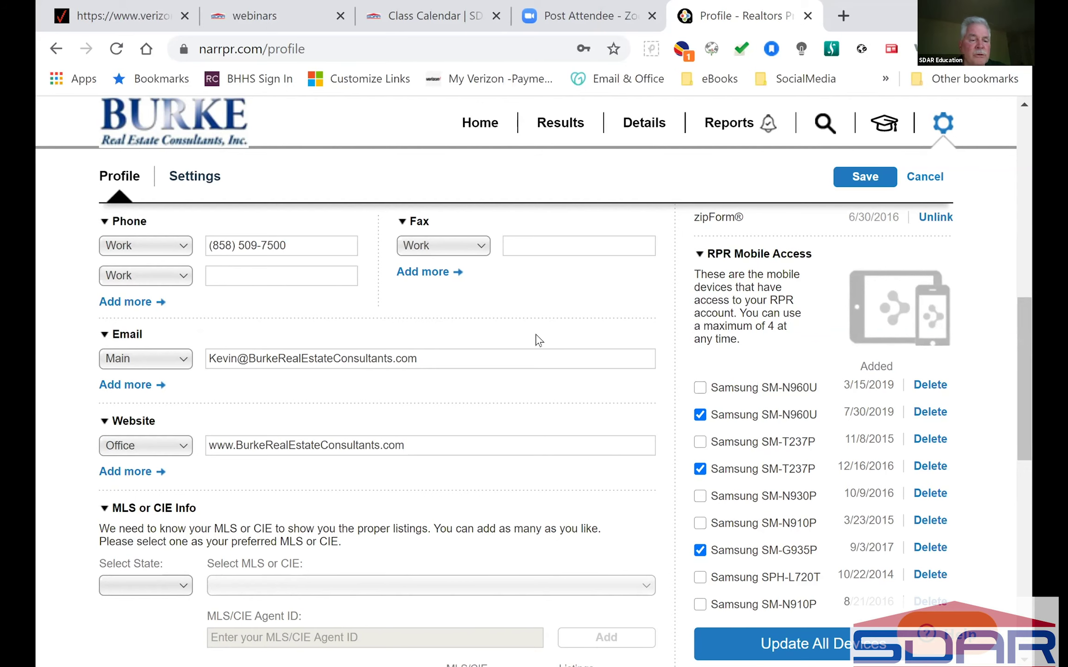
scroll(538, 339, "down", 2)
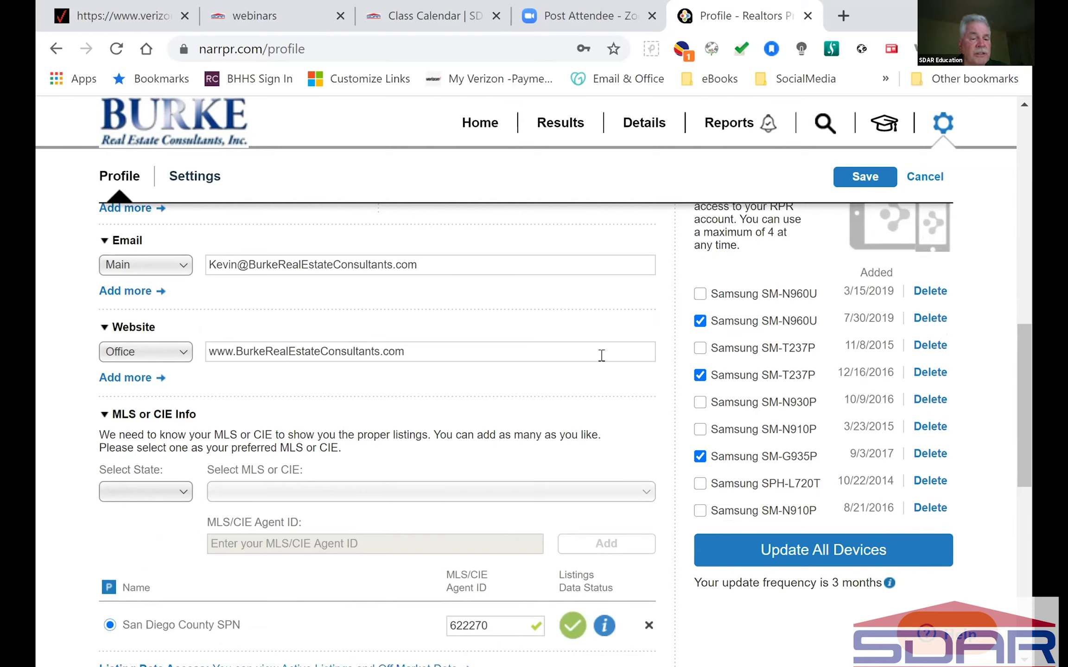
left_click(184, 265)
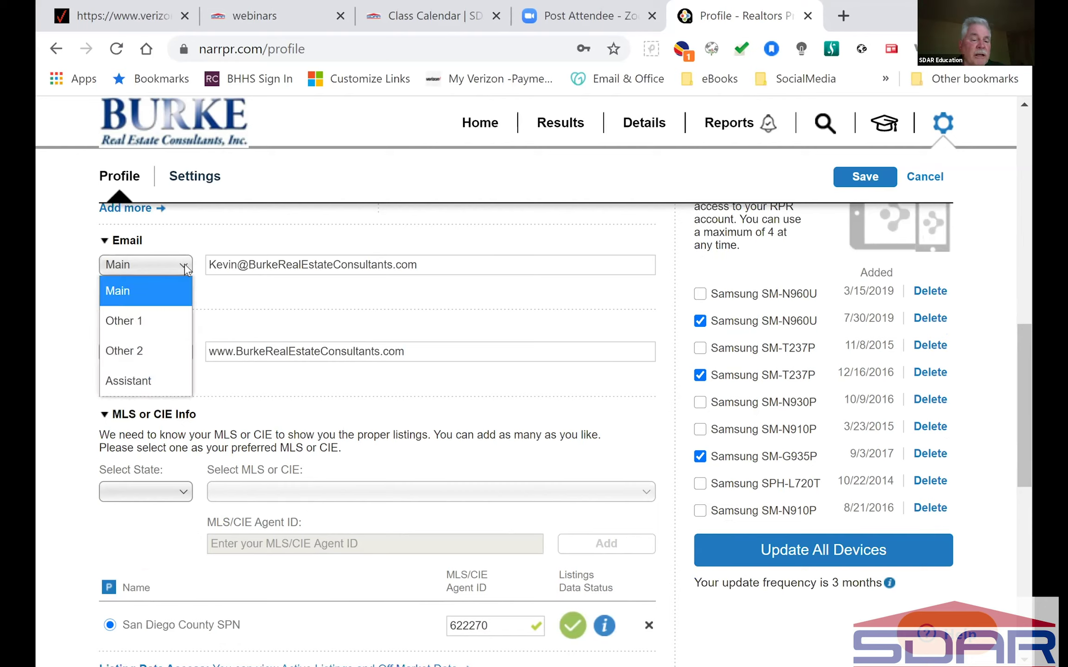
left_click(281, 297)
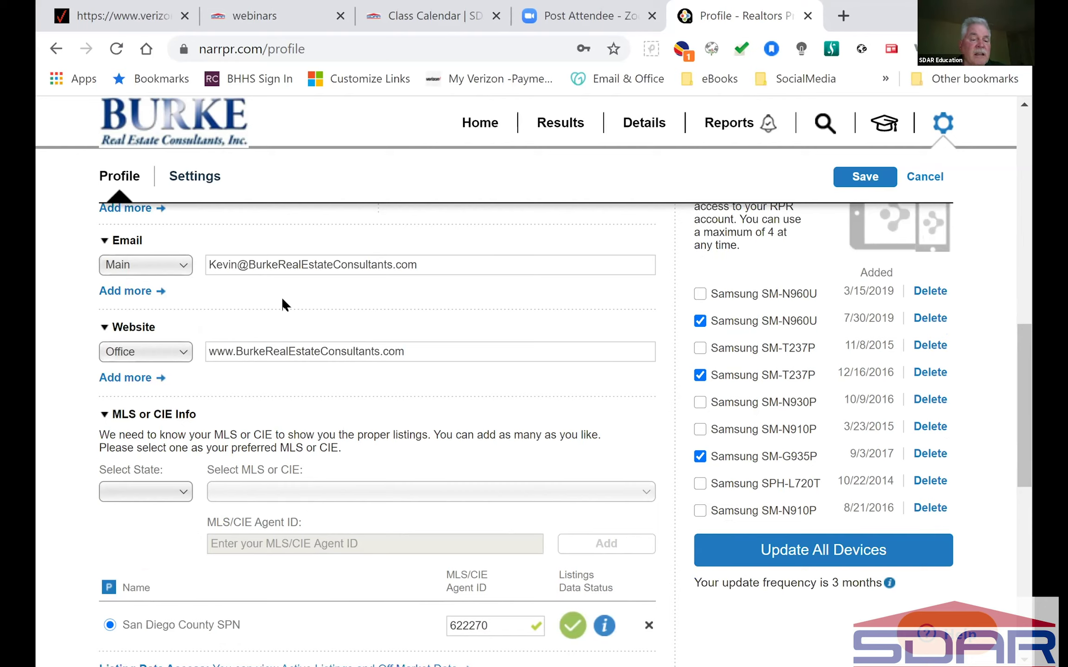
left_click(183, 268)
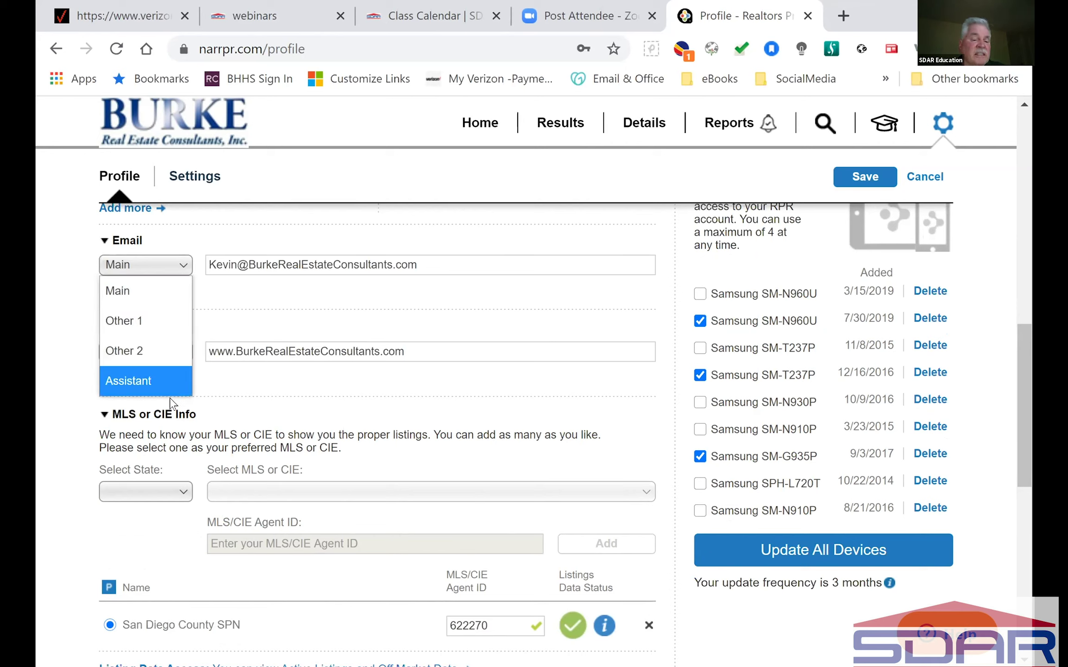
left_click(345, 298)
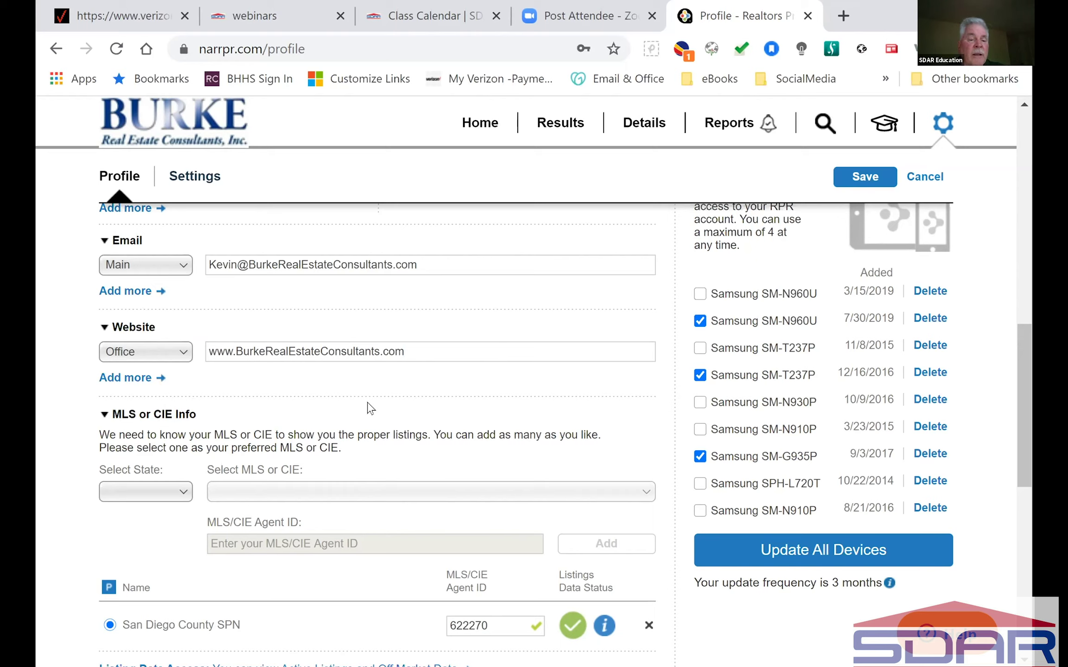
left_click(184, 354)
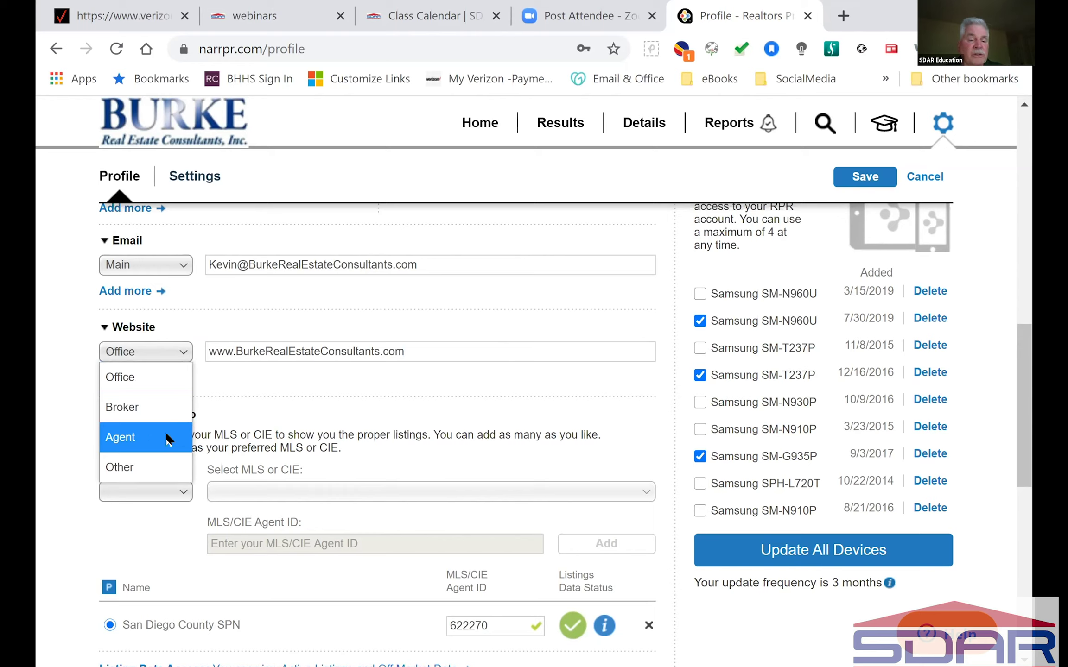
left_click(412, 413)
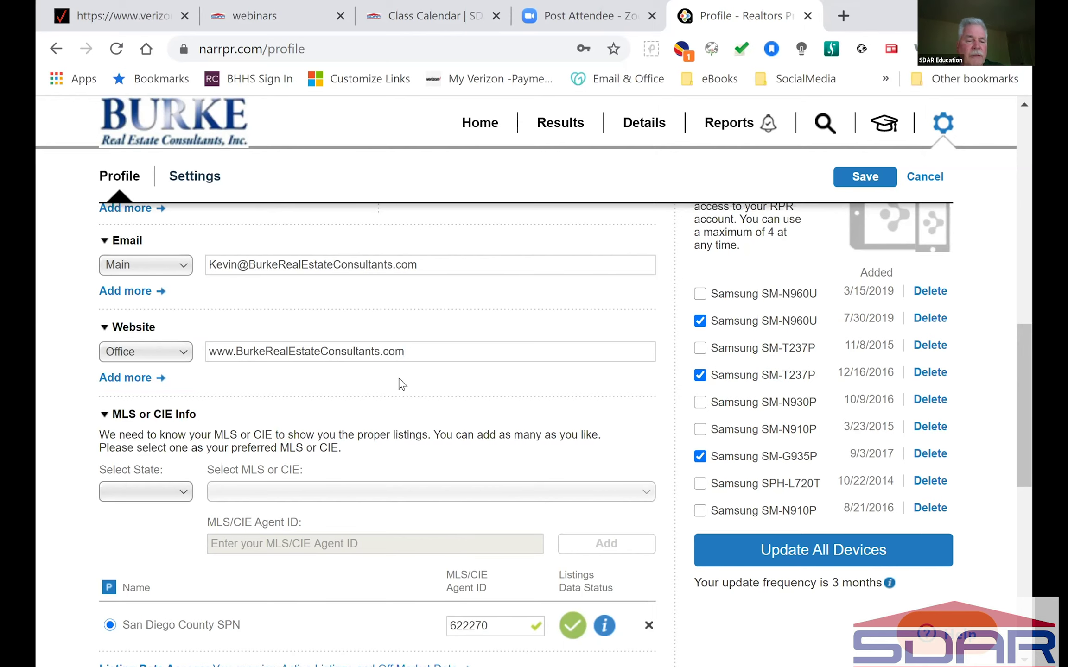
- Scroll down to the three CA Real Estate license numbers and the empty Assistant Users section
scroll(401, 385, "down", 2)
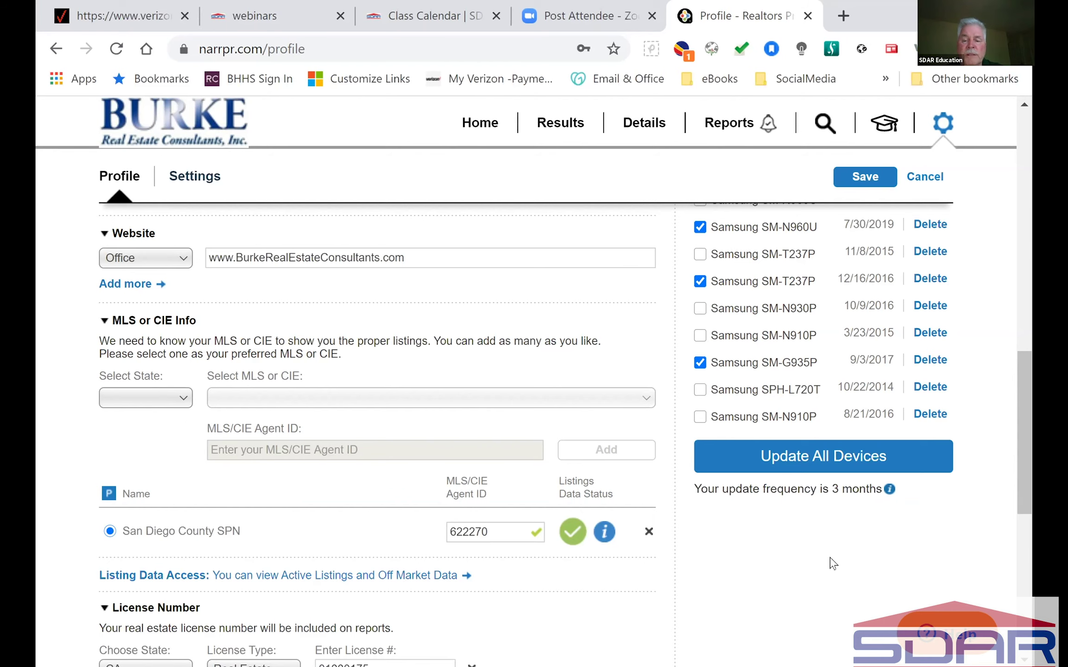
scroll(833, 564, "down", 2)
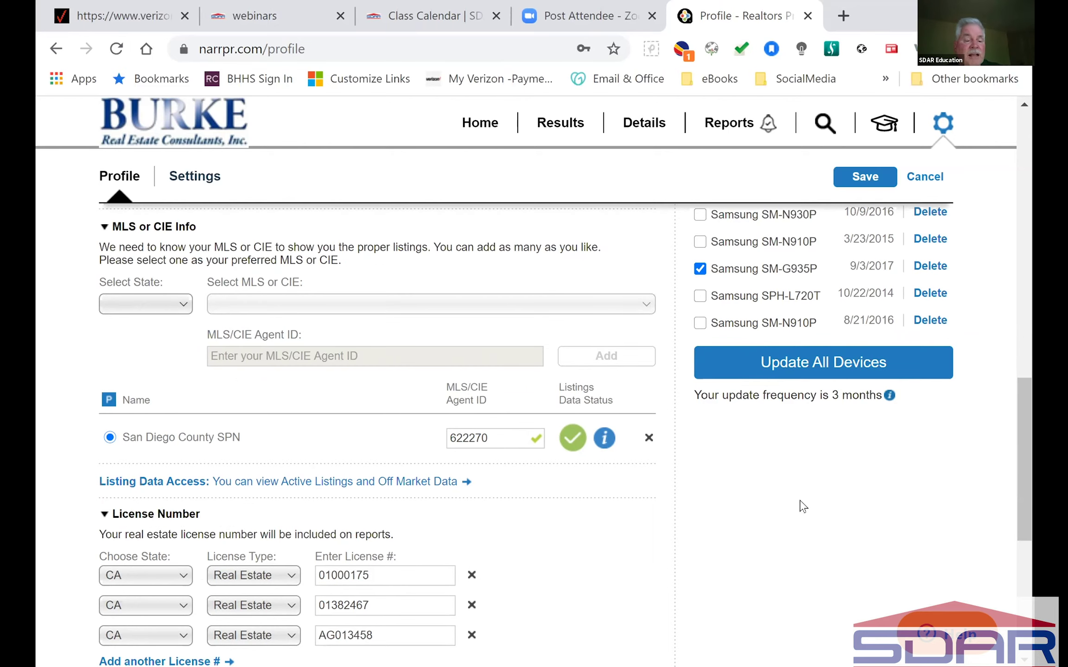
scroll(803, 506, "down", 4)
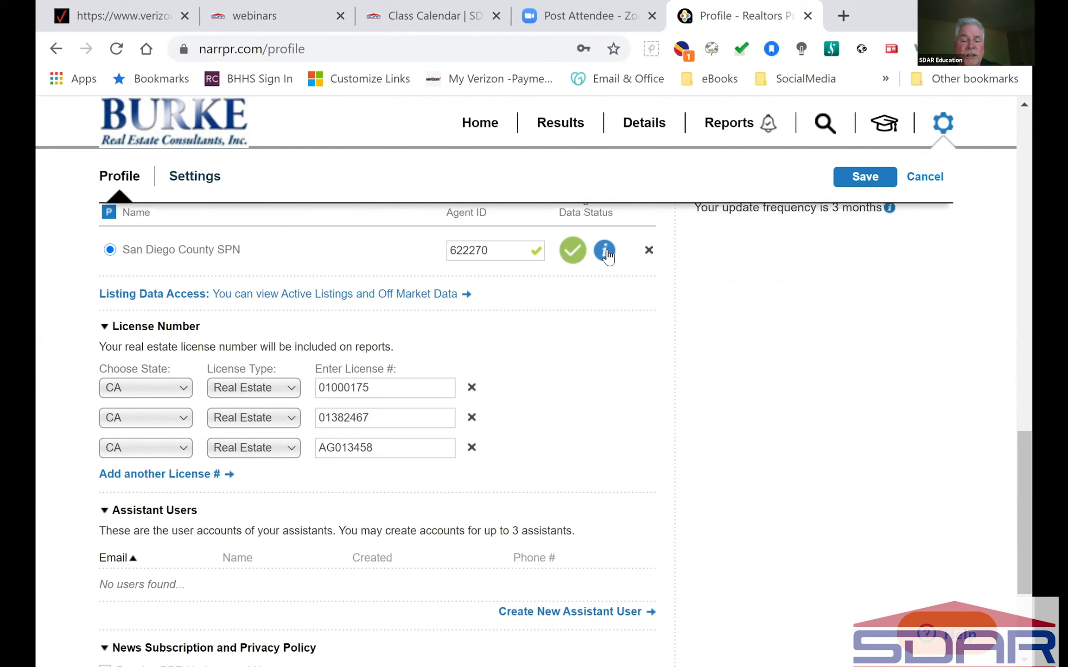
mouse_move(605, 253)
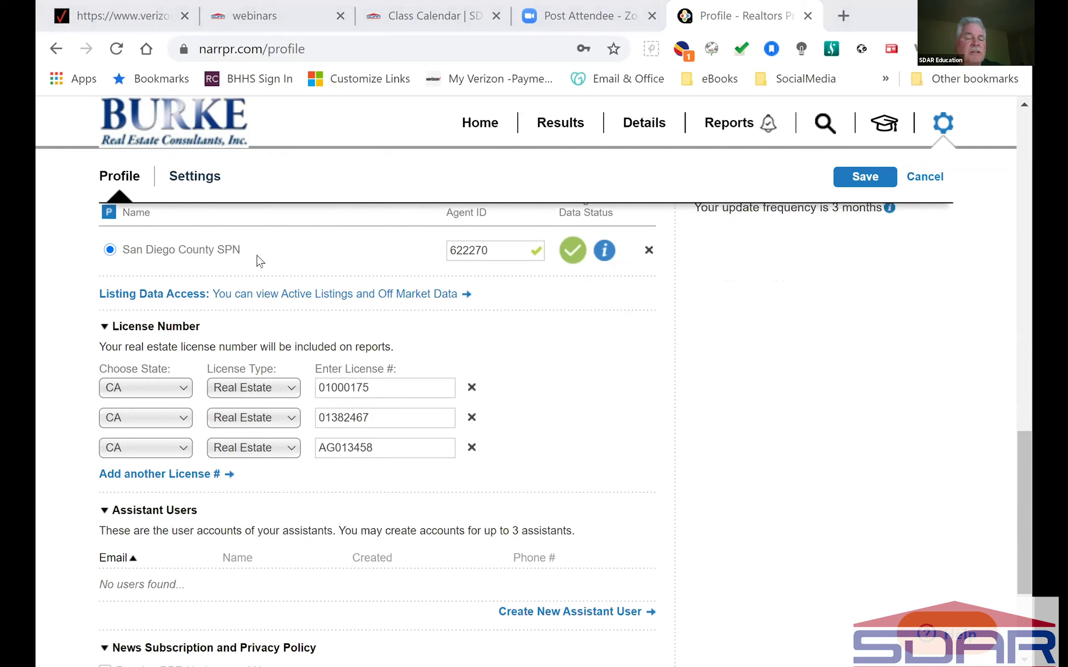
scroll(827, 514, "up", 2)
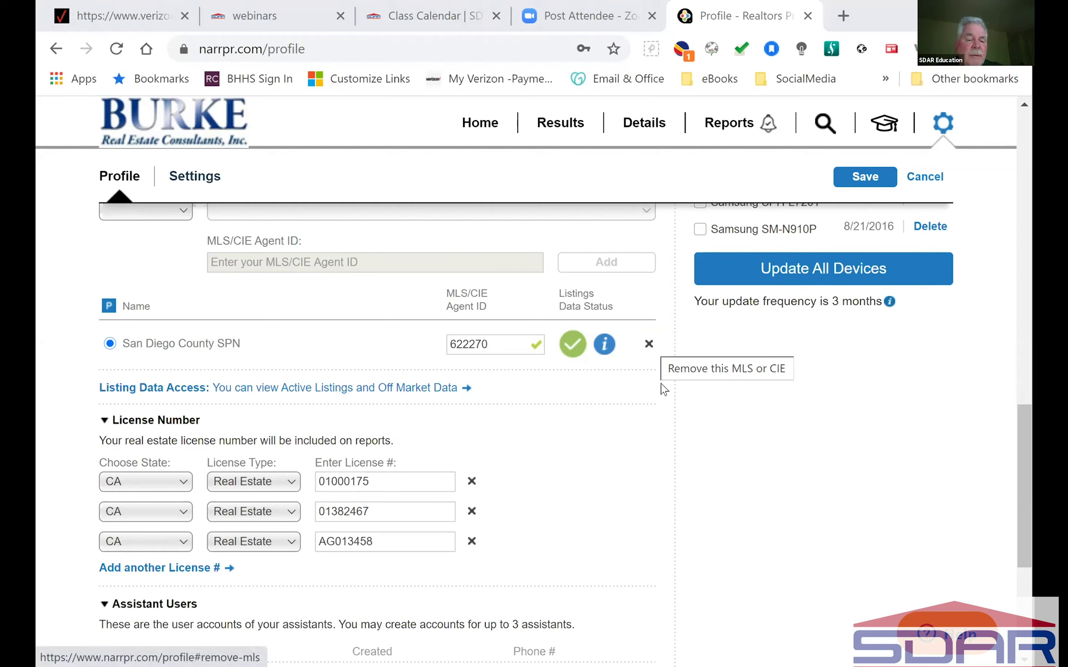
scroll(823, 463, "down", 2)
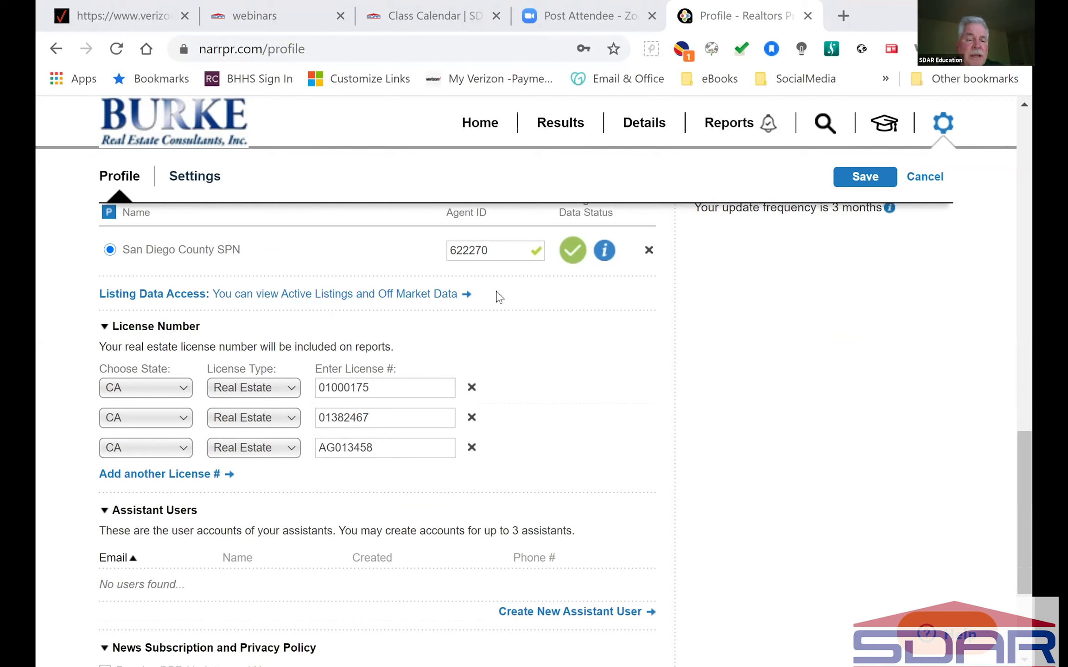
scroll(510, 417, "down", 2)
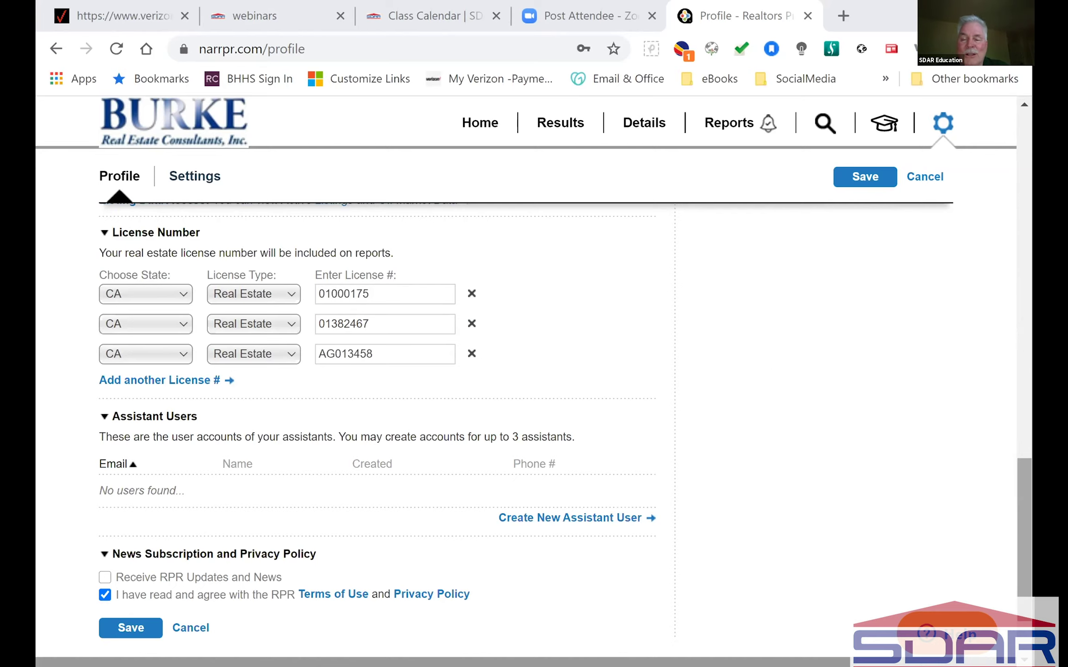
- Check 'Receive RPR Updates and News' and save the profile with the lower Save button
scroll(326, 321, "down", 3)
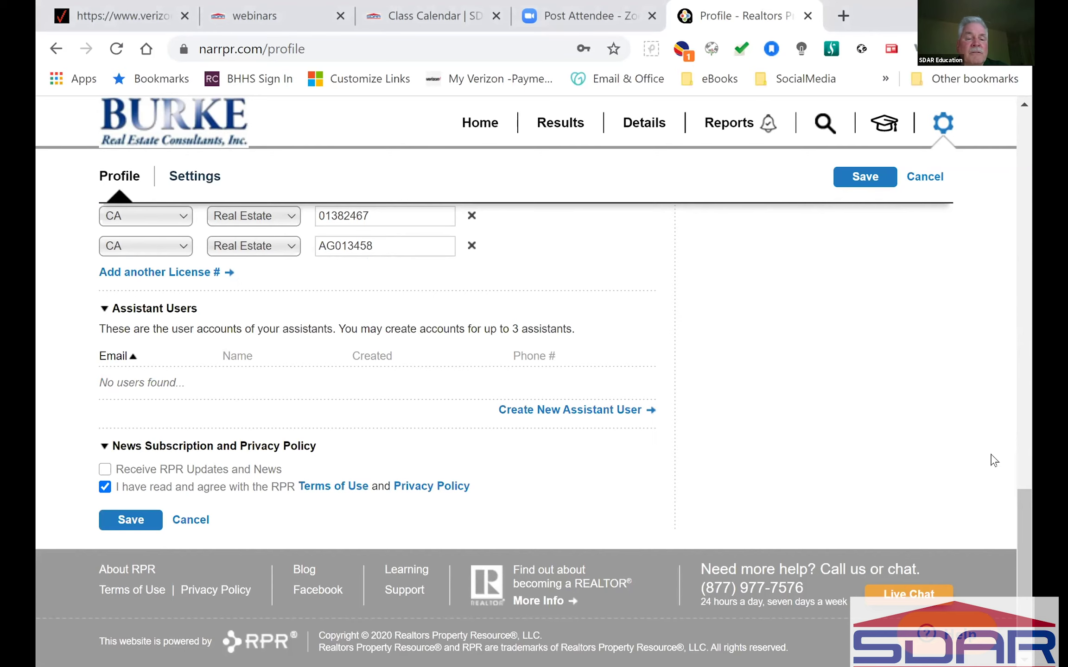
scroll(991, 461, "up", 5)
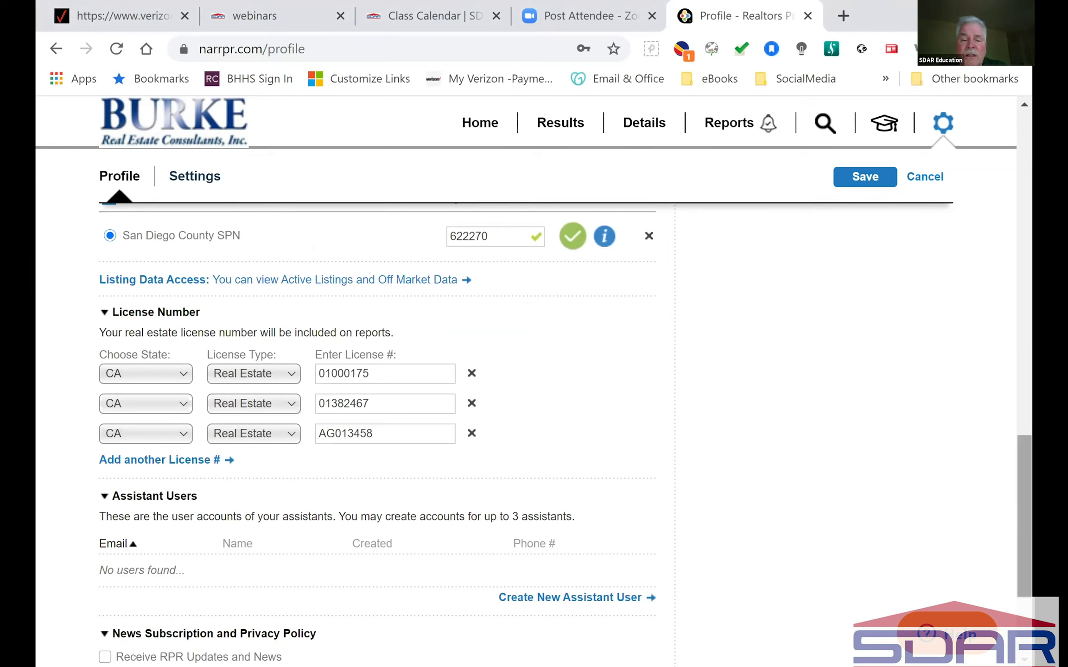
scroll(526, 380, "down", 4)
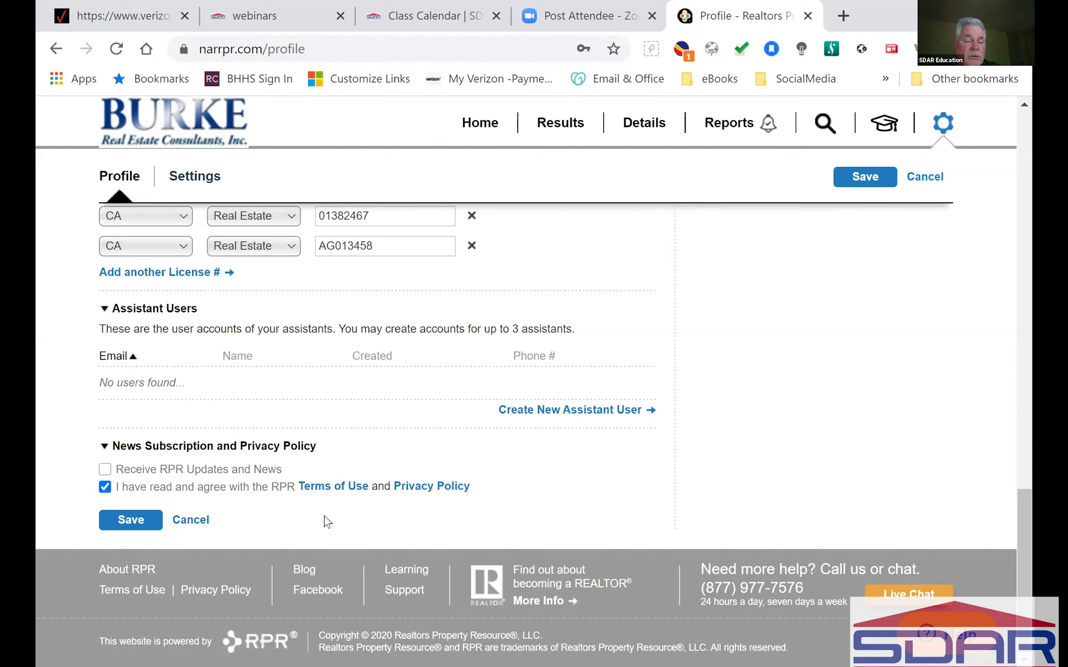
left_click(105, 470)
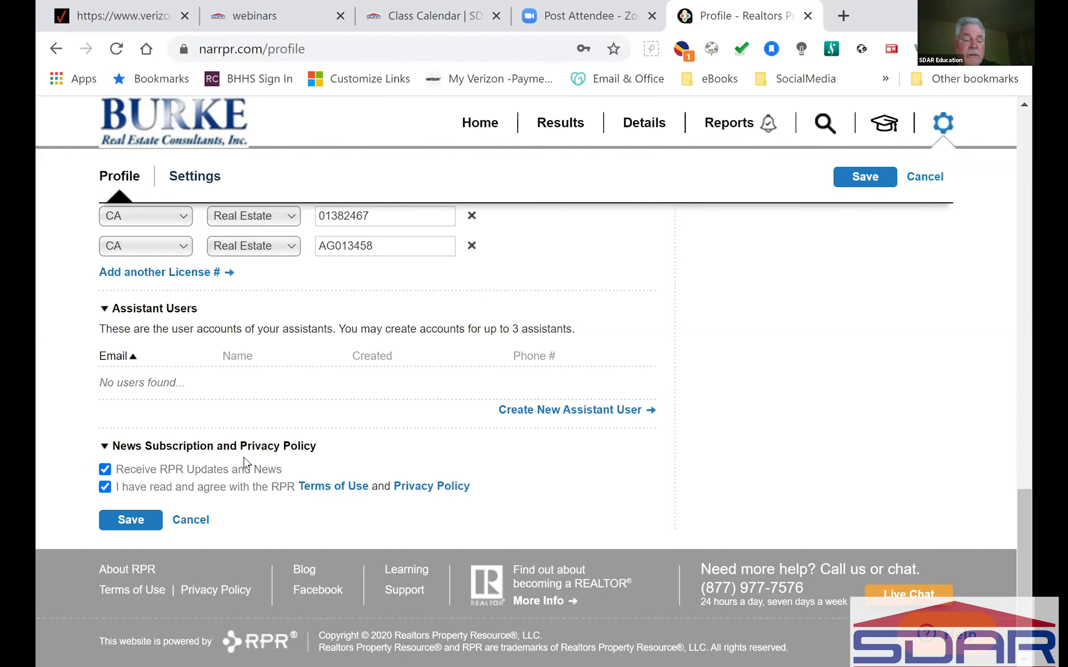
left_click(139, 521)
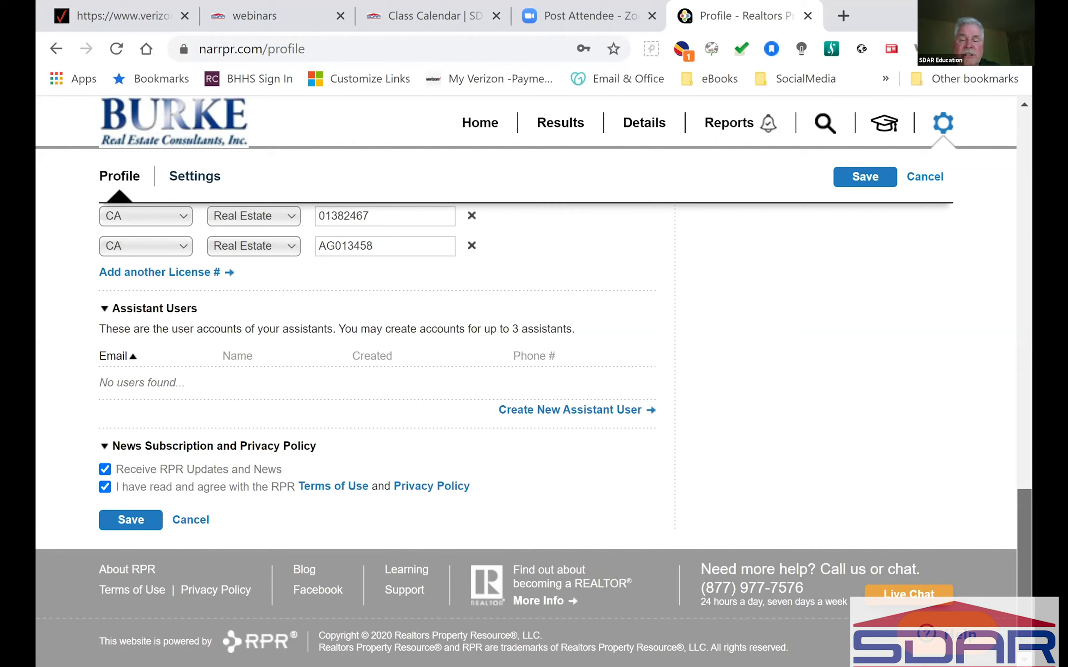
scroll(526, 371, "up", 1)
scroll(526, 370, "up", 3)
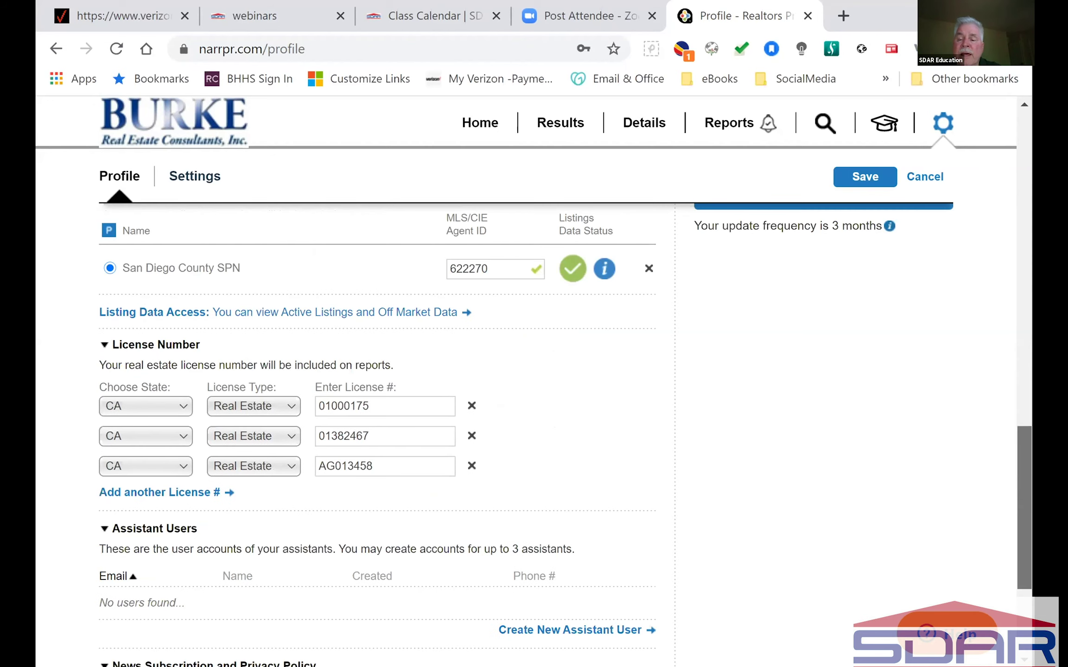
scroll(526, 370, "up", 5)
scroll(526, 370, "up", 5)
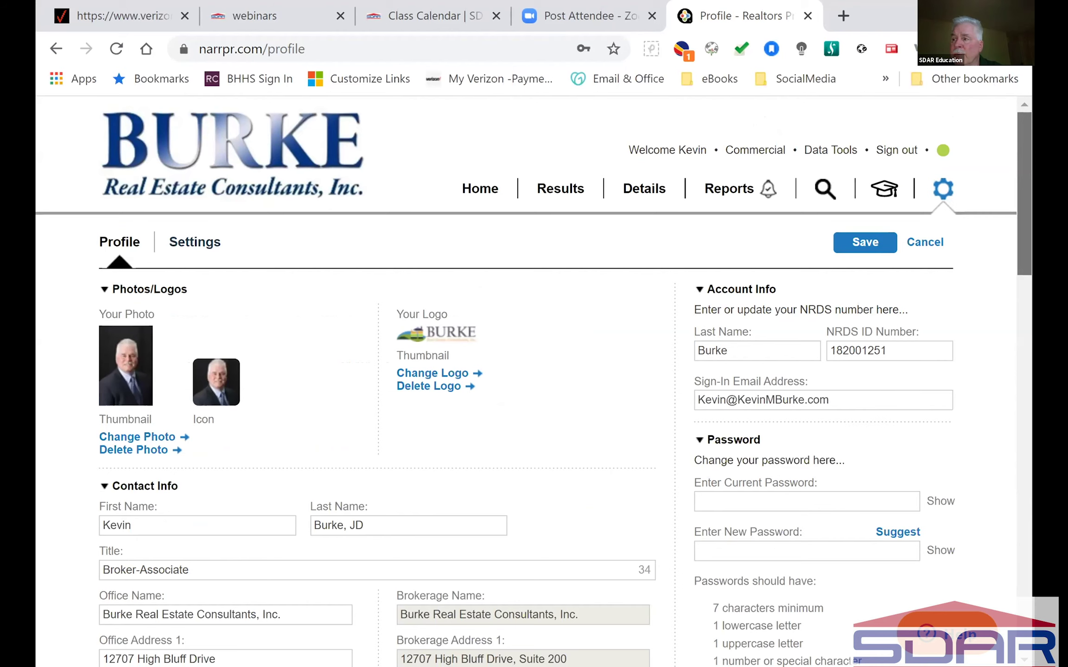
scroll(818, 268, "down", 2)
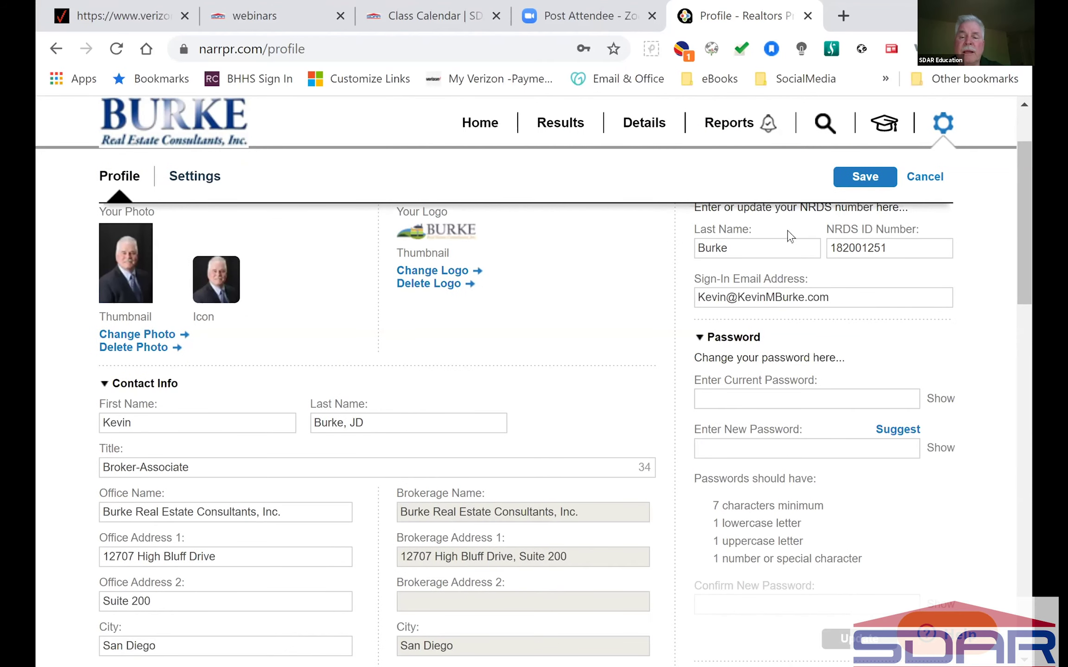
scroll(1024, 278, "down", 1)
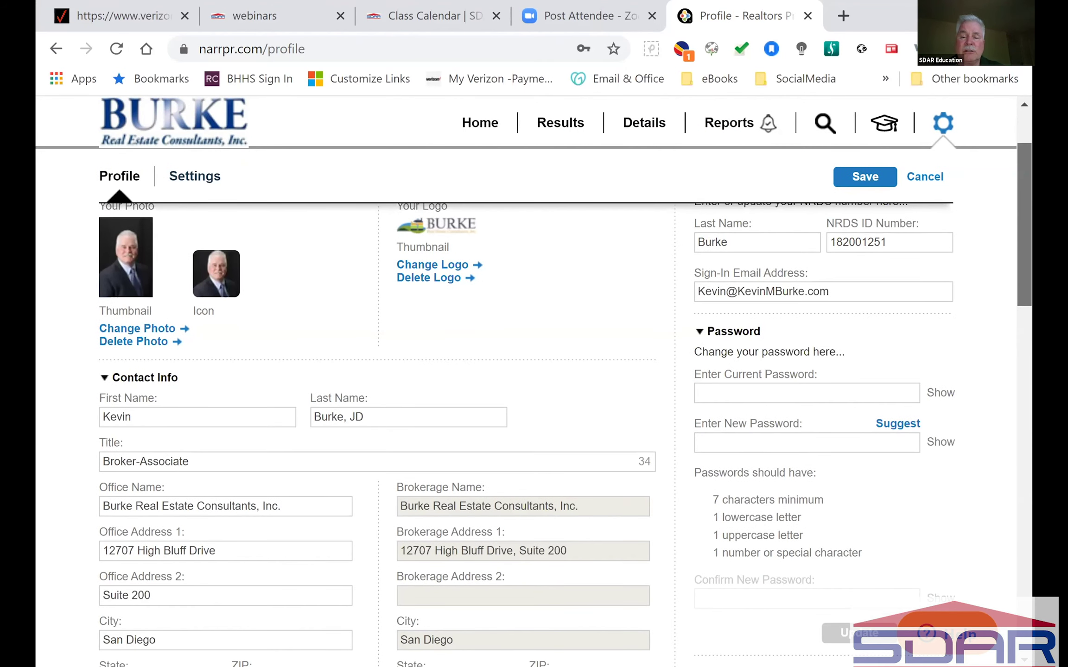
scroll(565, 400, "up", 1)
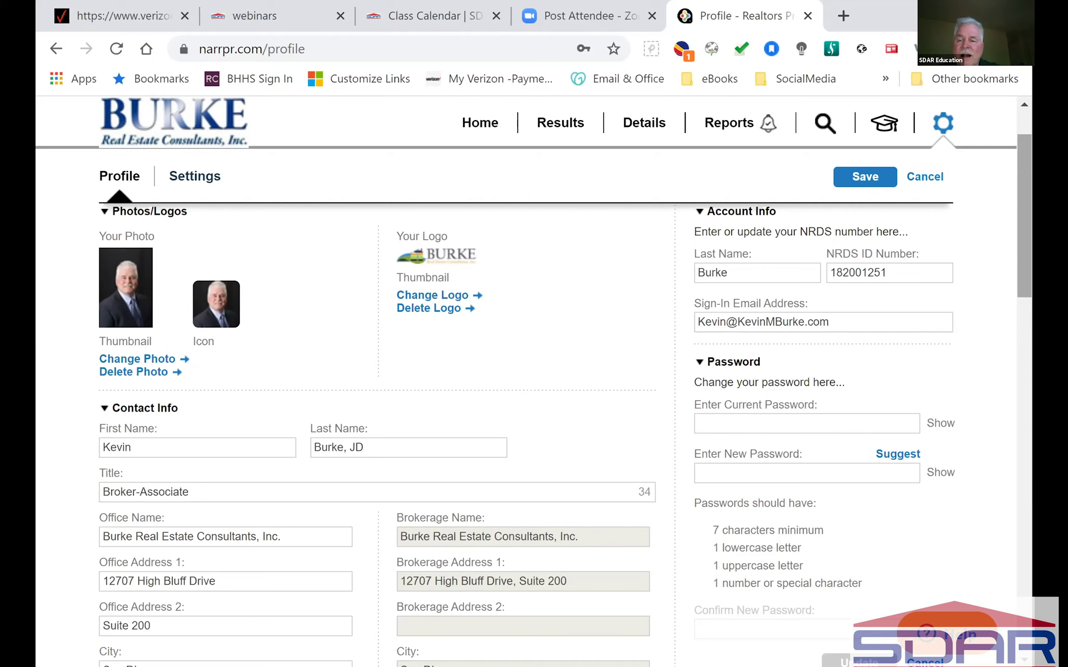
scroll(565, 399, "down", 2)
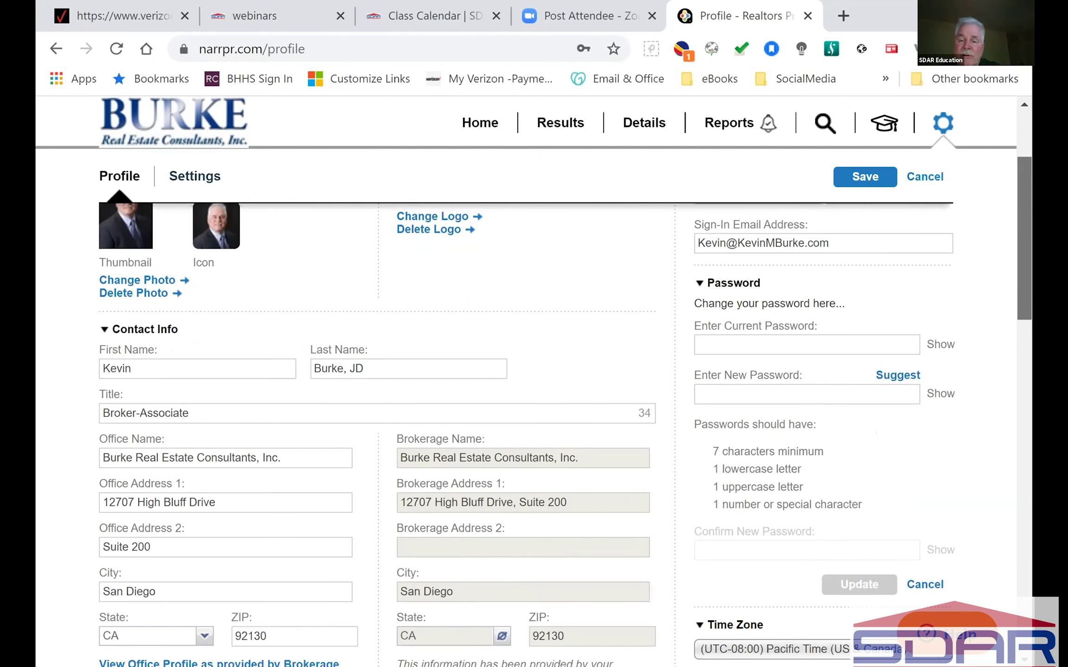
scroll(968, 255, "down", 2)
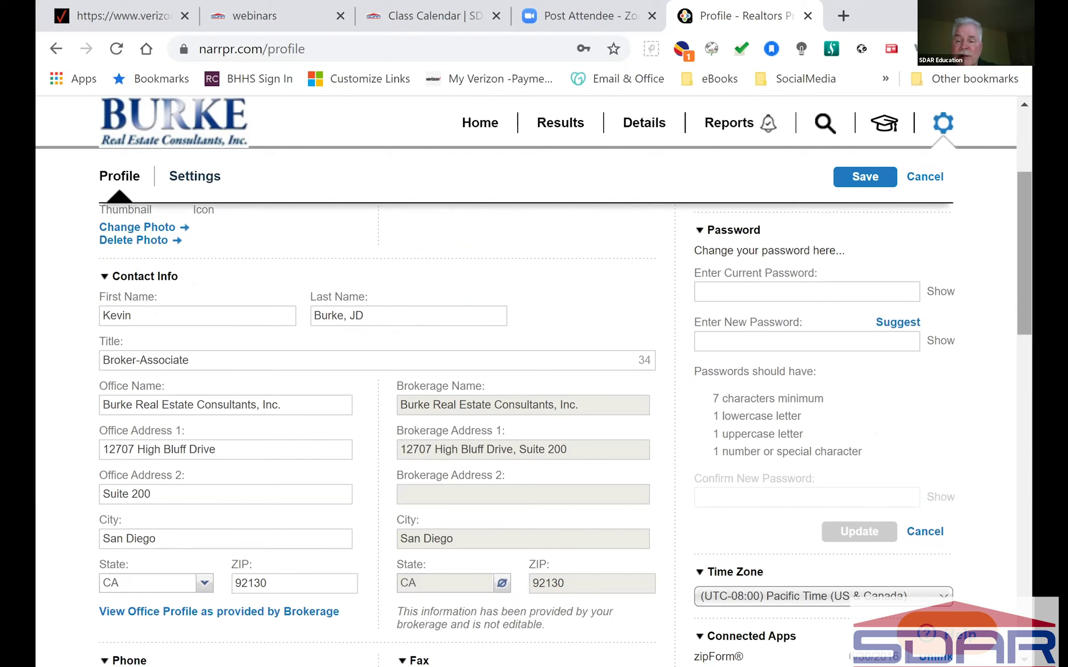
scroll(1024, 260, "down", 3)
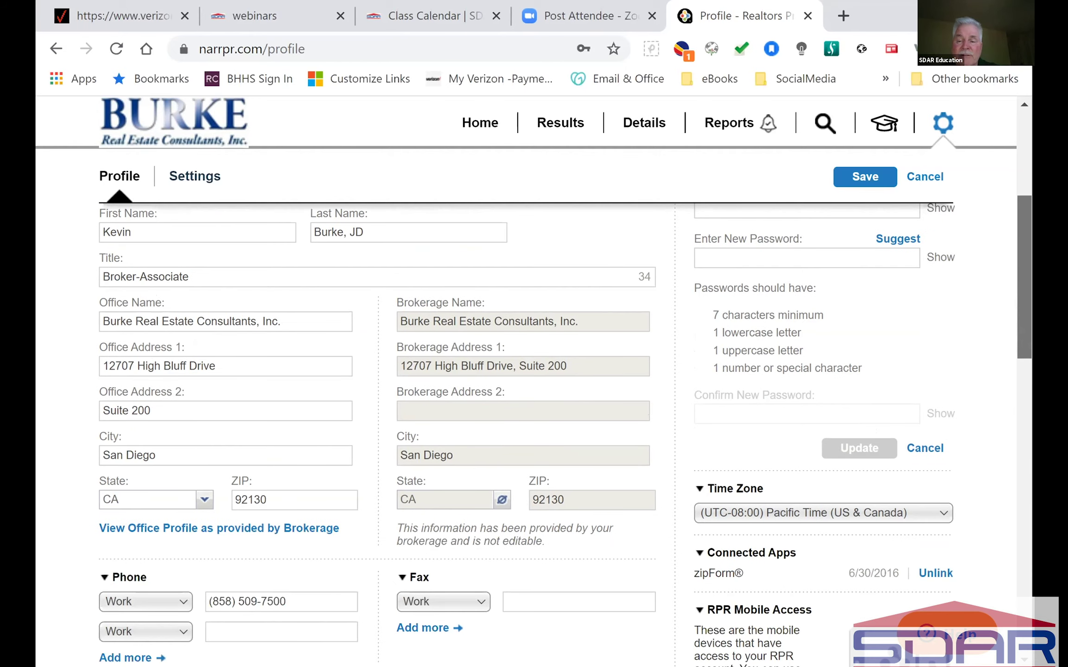
scroll(526, 385, "down", 3)
scroll(1003, 309, "down", 3)
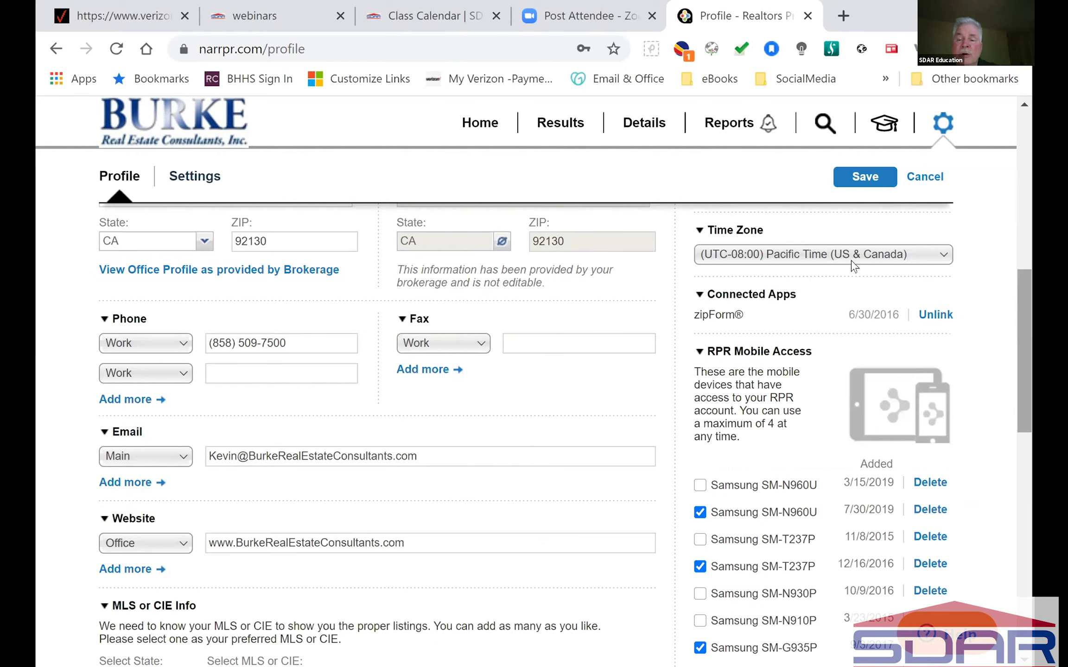
left_click(944, 258)
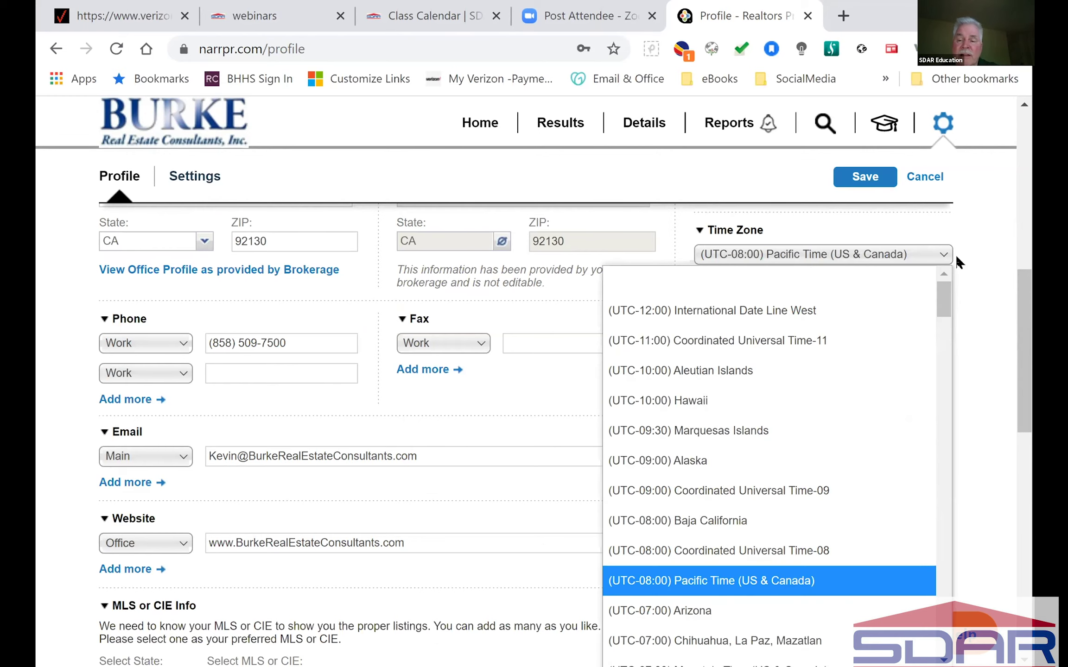
left_click(945, 258)
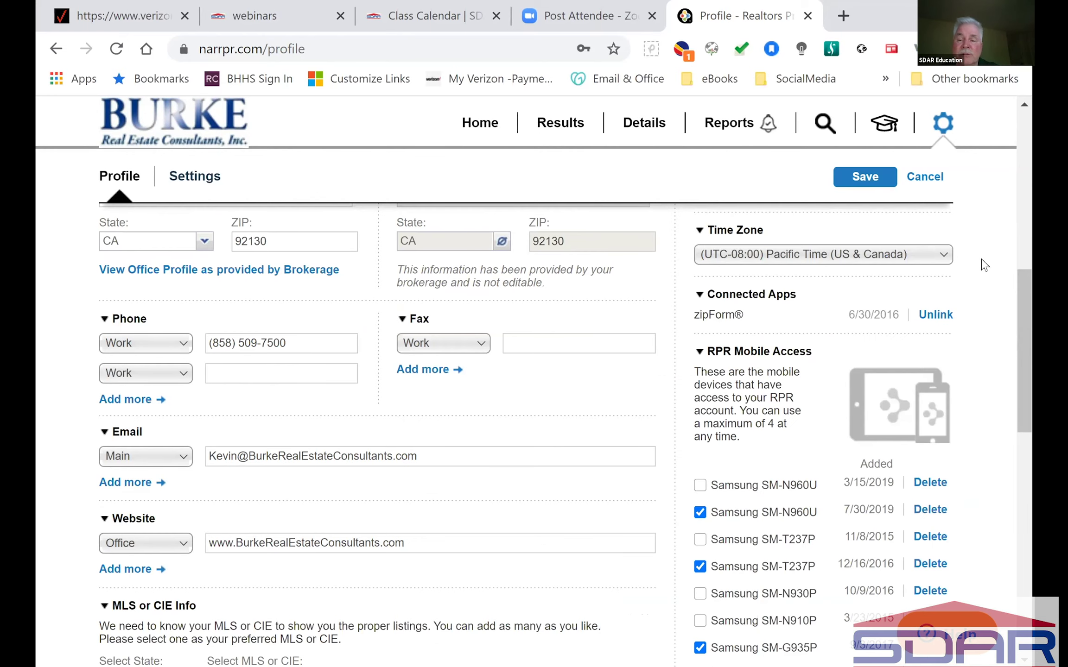
left_click(943, 257)
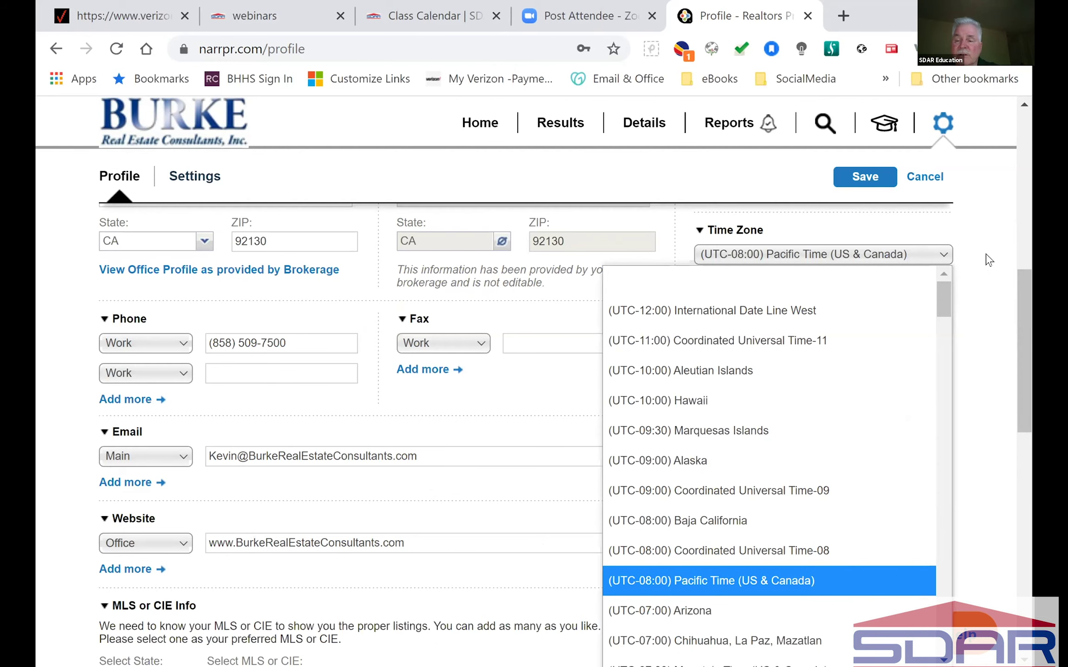
left_click(944, 257)
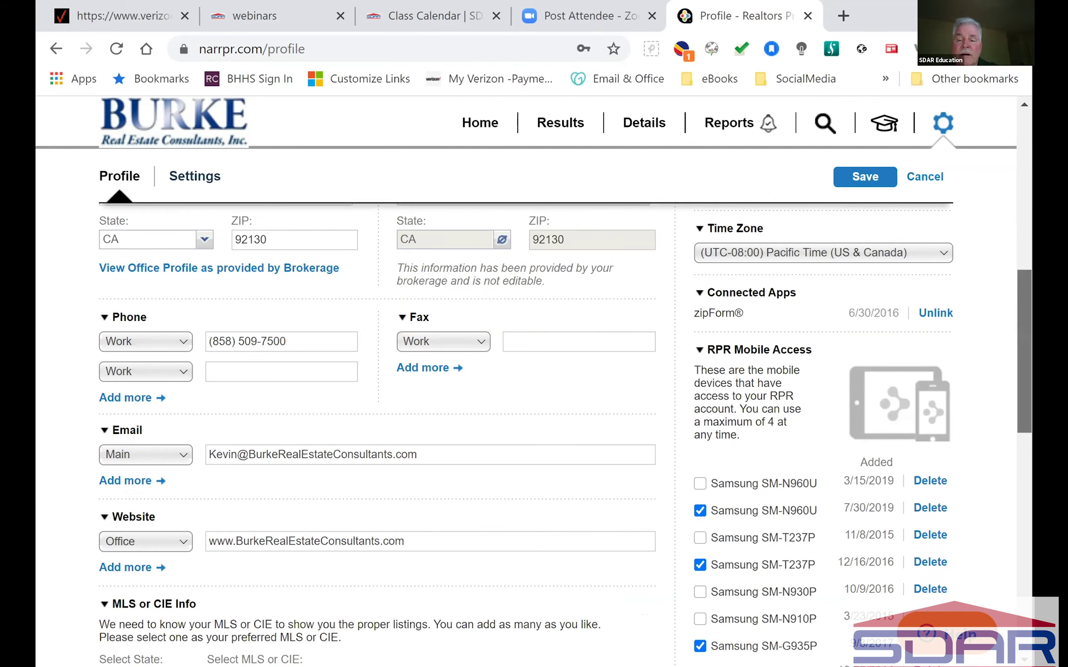
scroll(565, 435, "down", 1)
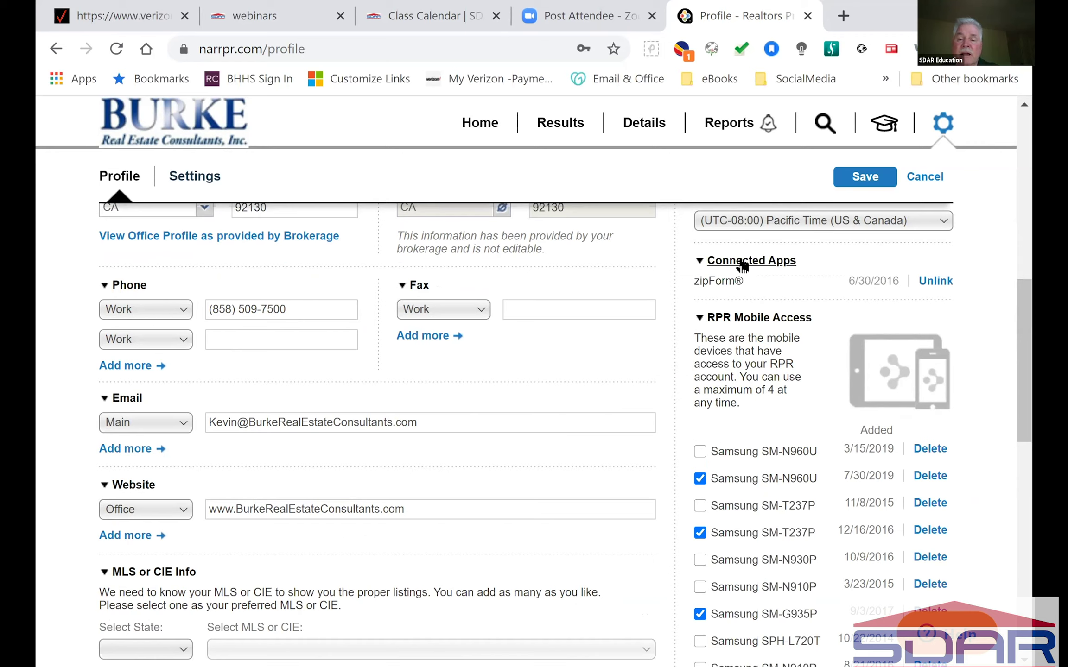
left_click(699, 263)
left_click(701, 263)
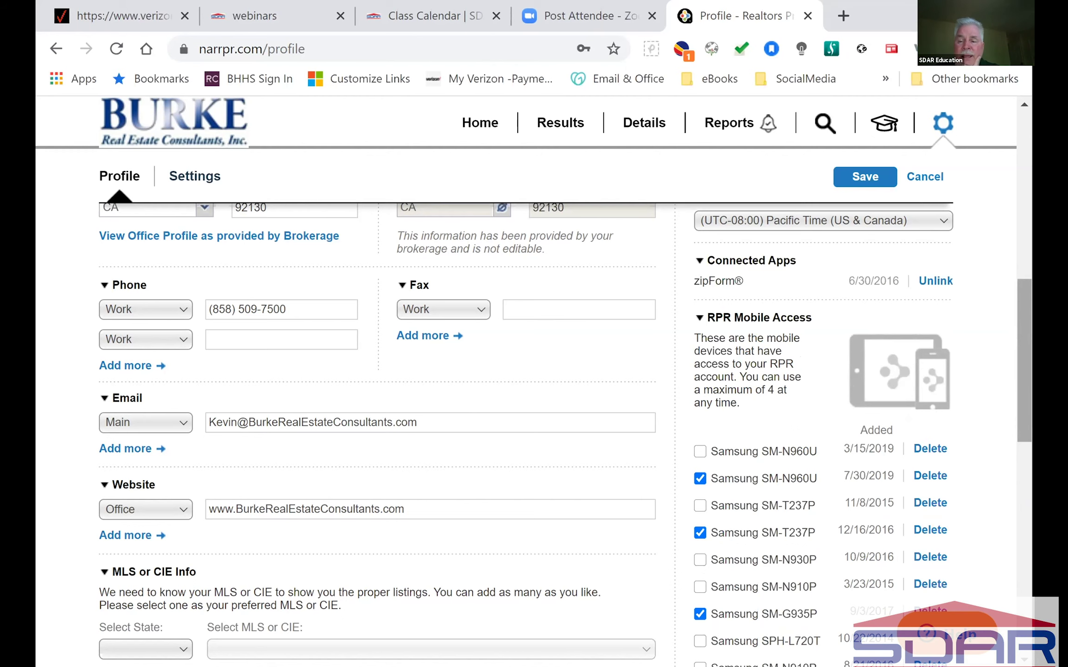
scroll(566, 435, "down", 1)
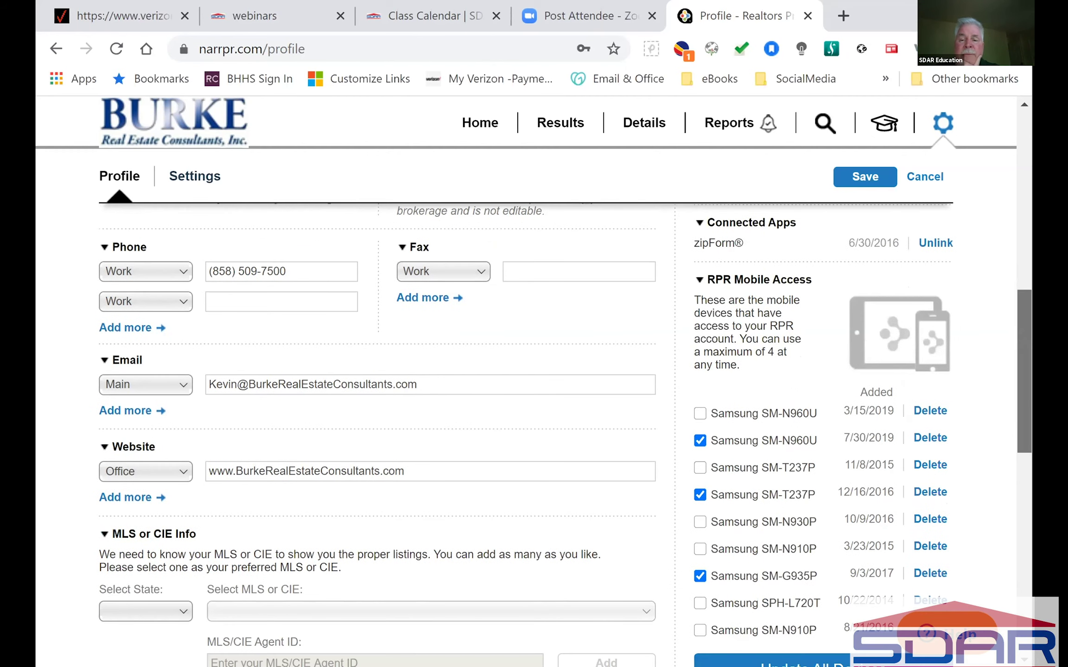
scroll(566, 435, "down", 2)
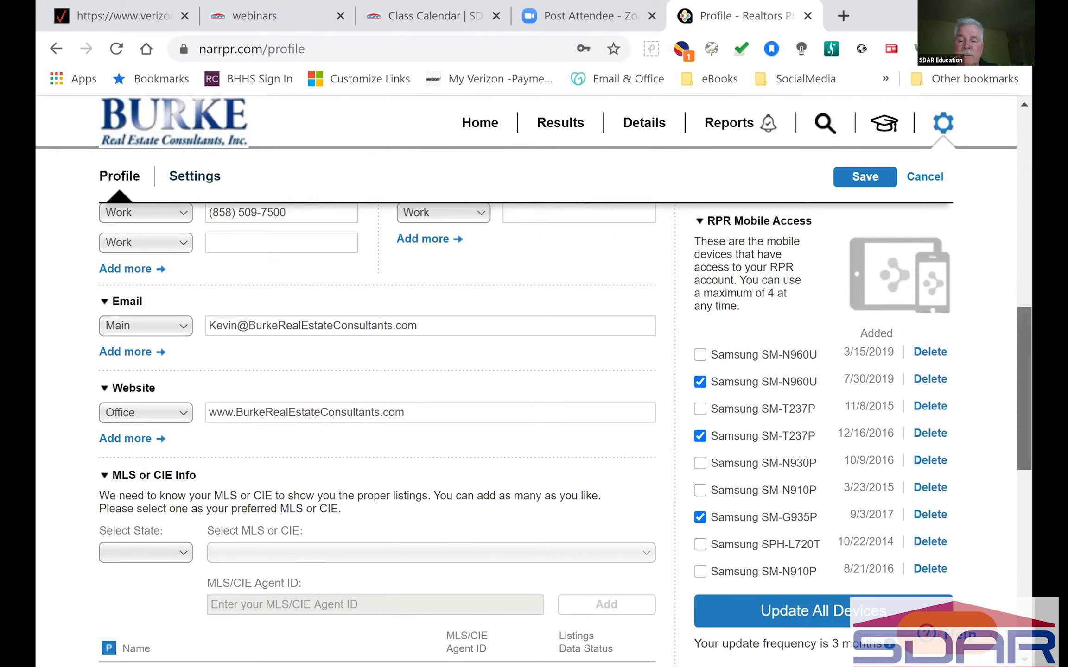
scroll(566, 435, "down", 2)
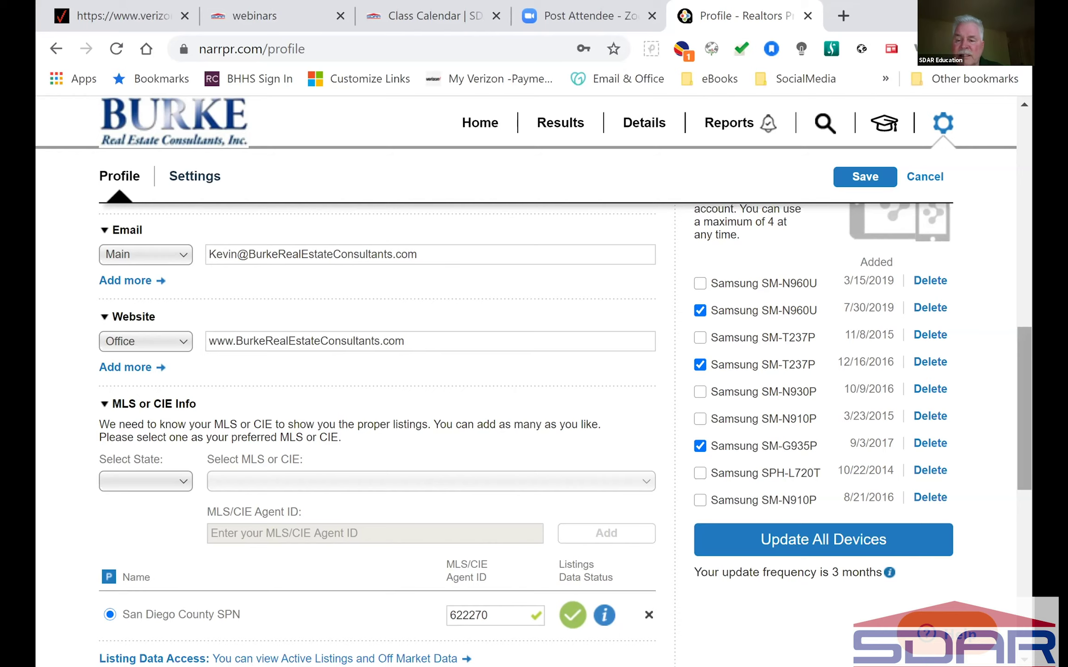
scroll(1024, 408, "down", 2)
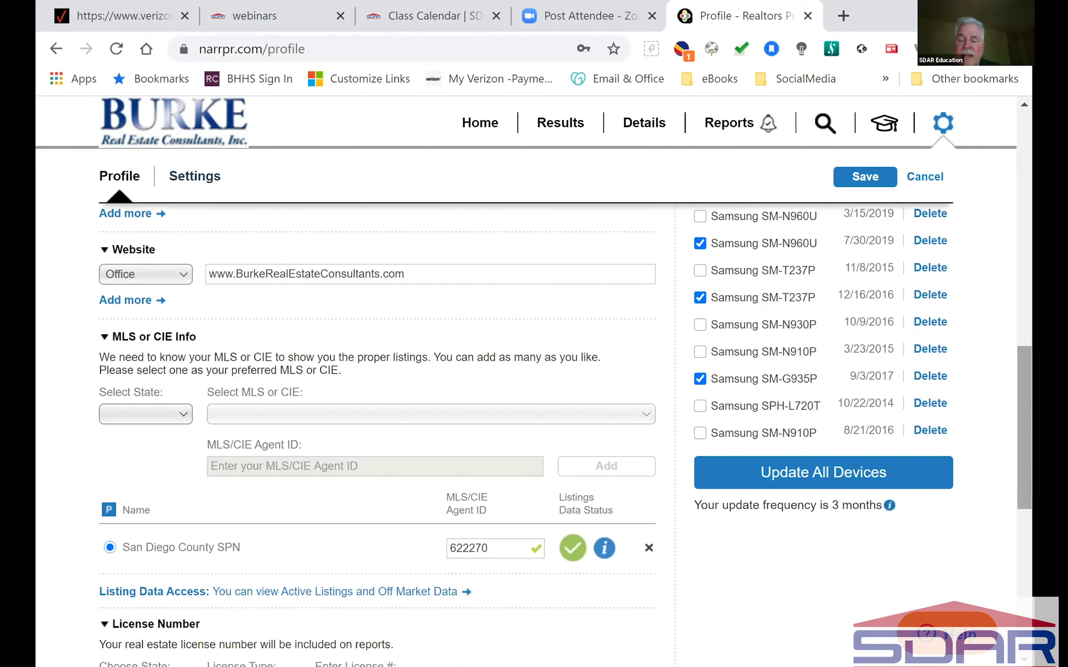
scroll(881, 495, "down", 1)
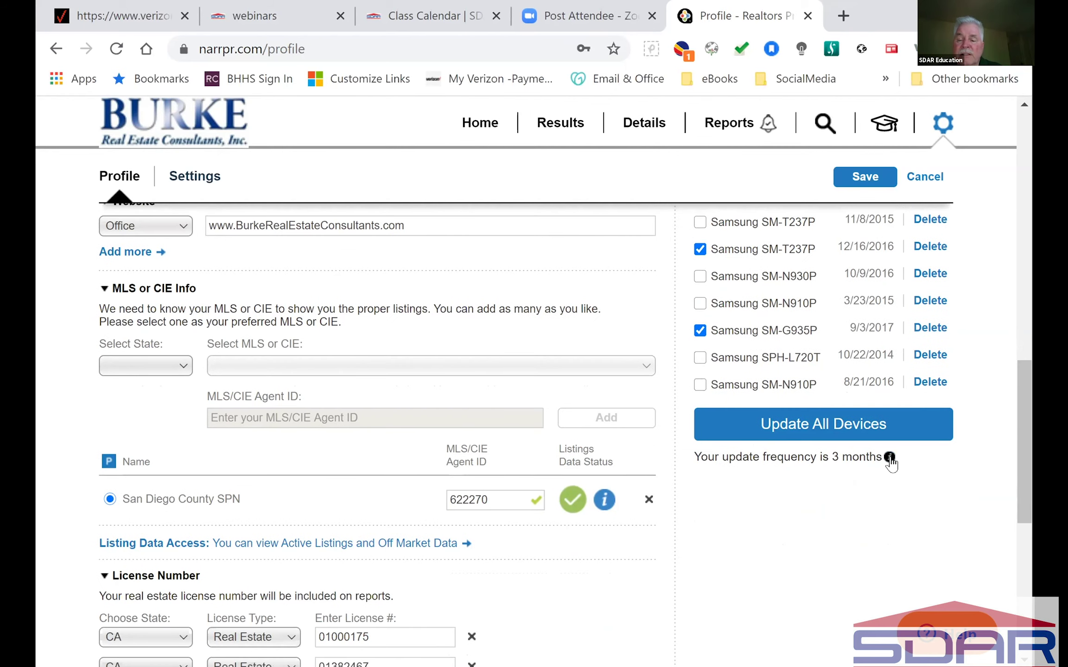
mouse_move(890, 462)
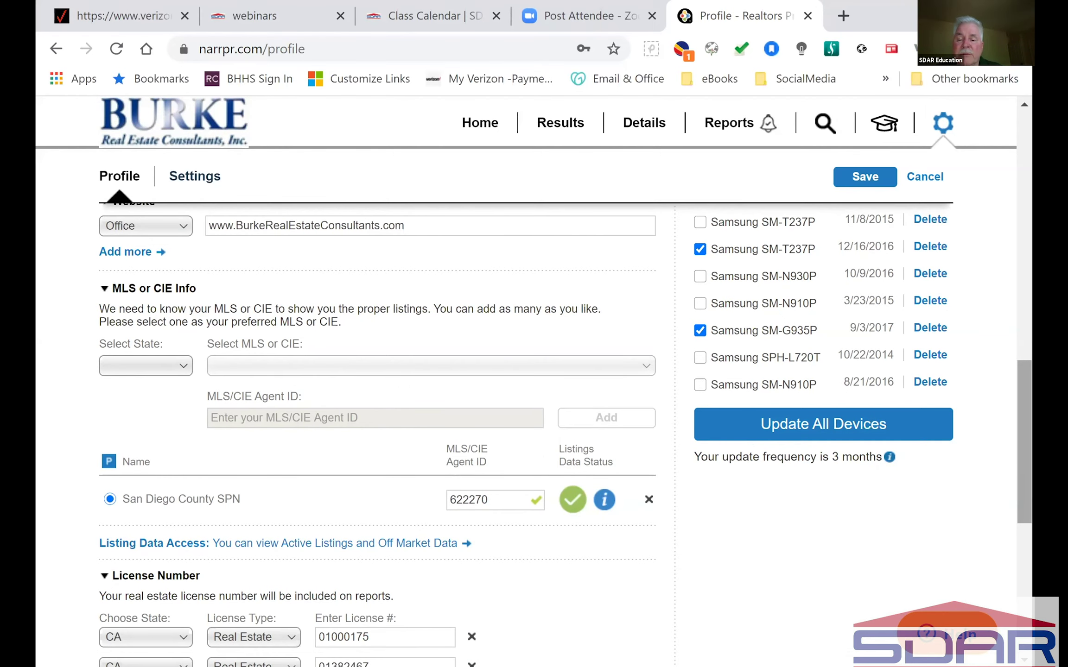
- Save the profile using the Save button at the bottom of the Profile tab
scroll(534, 417, "down", 5)
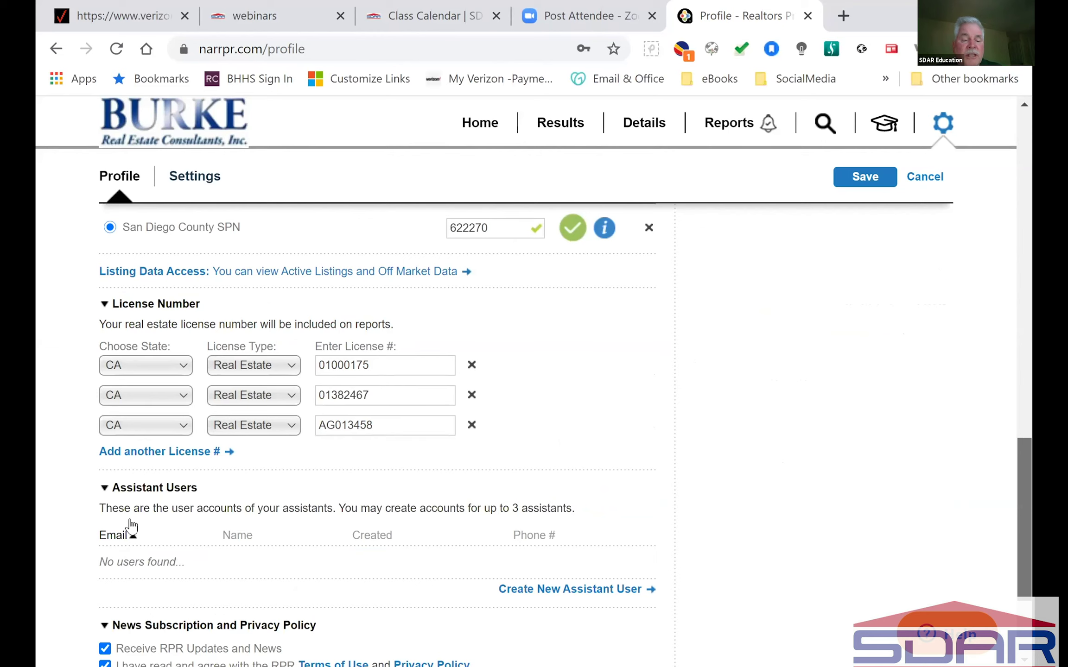
scroll(131, 522, "down", 3)
left_click(131, 519)
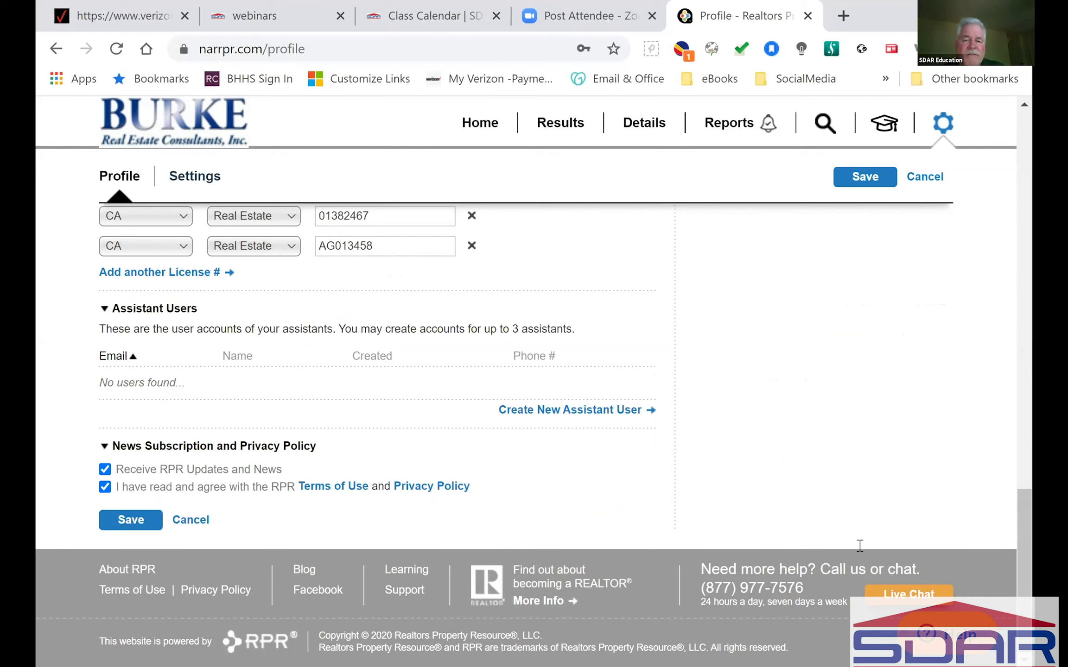
scroll(501, 352, "up", 10)
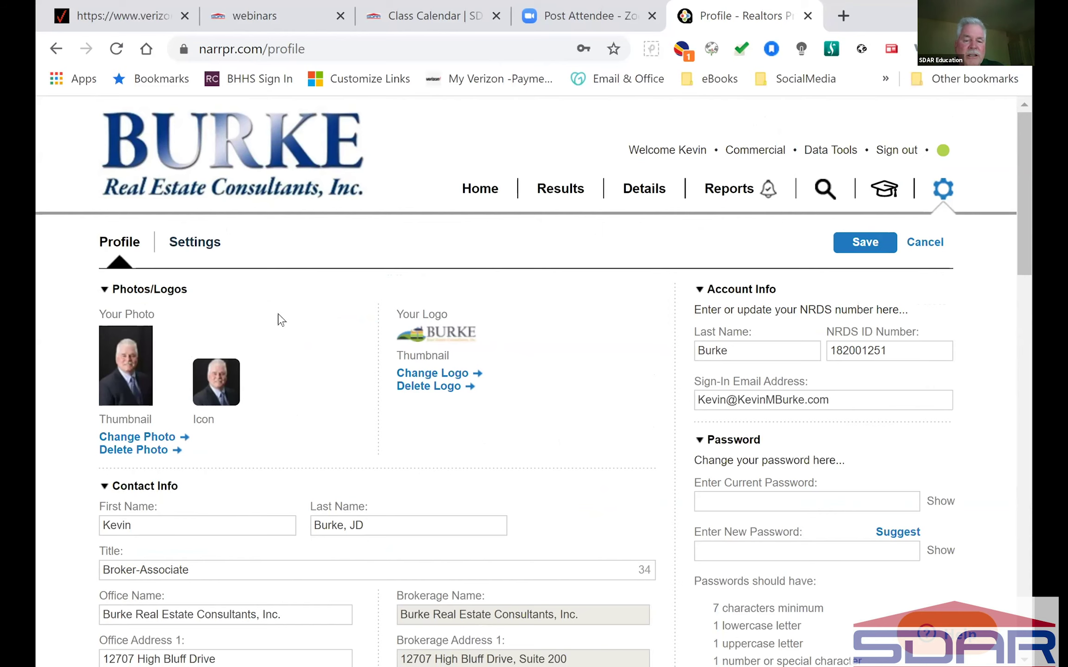
scroll(282, 317, "down", 1)
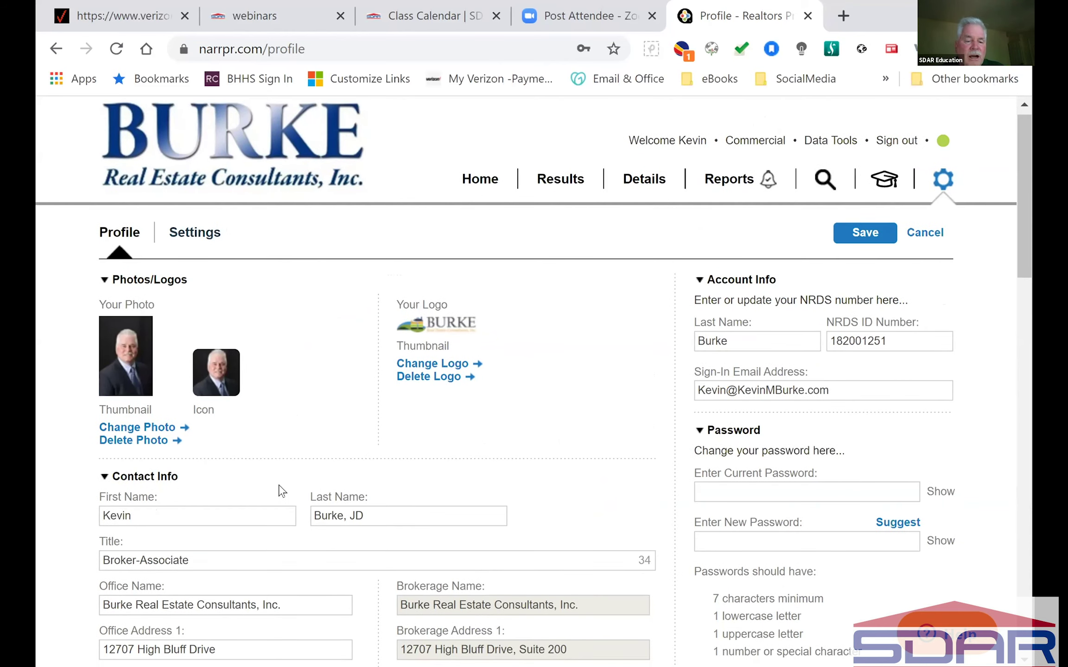
scroll(257, 468, "down", 6)
left_click(249, 447)
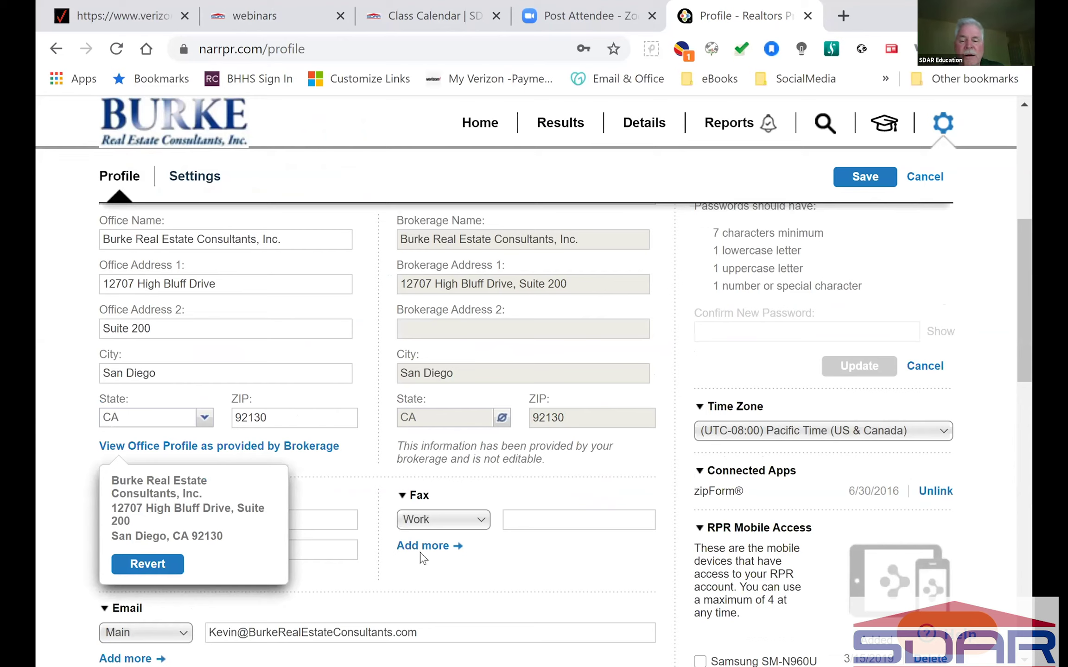
left_click(607, 485)
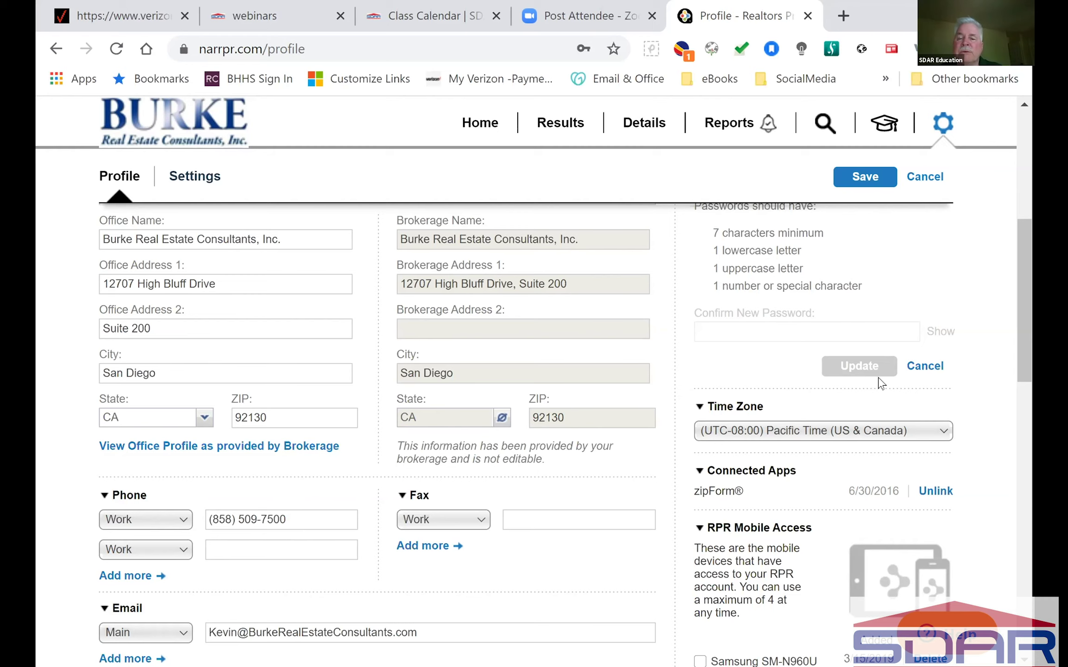
scroll(996, 250, "up", 1)
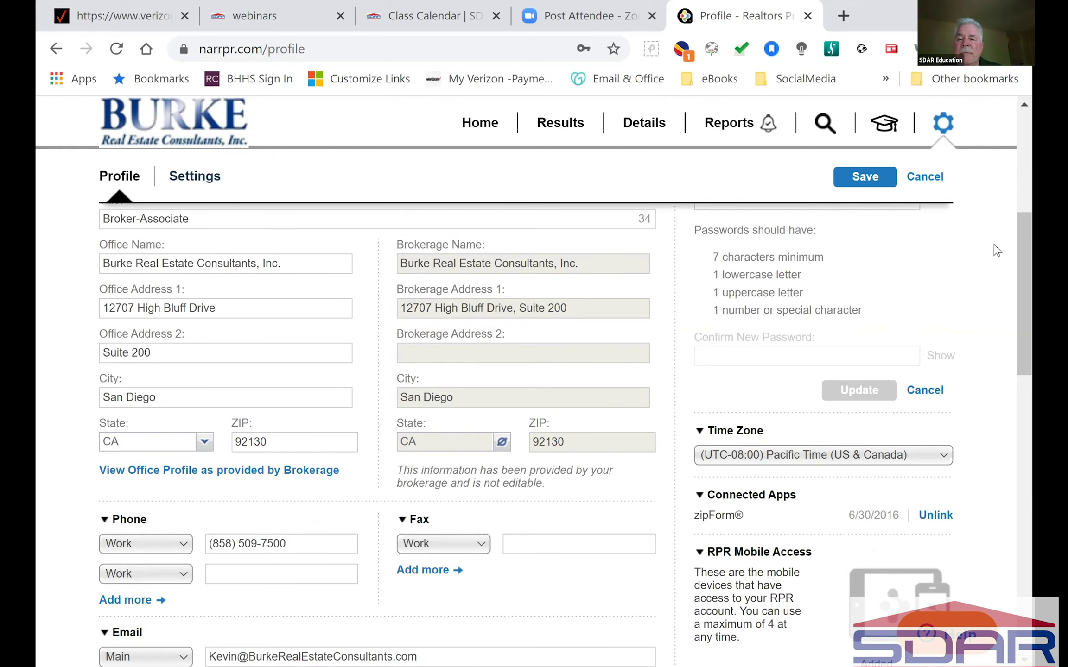
scroll(994, 244, "up", 8)
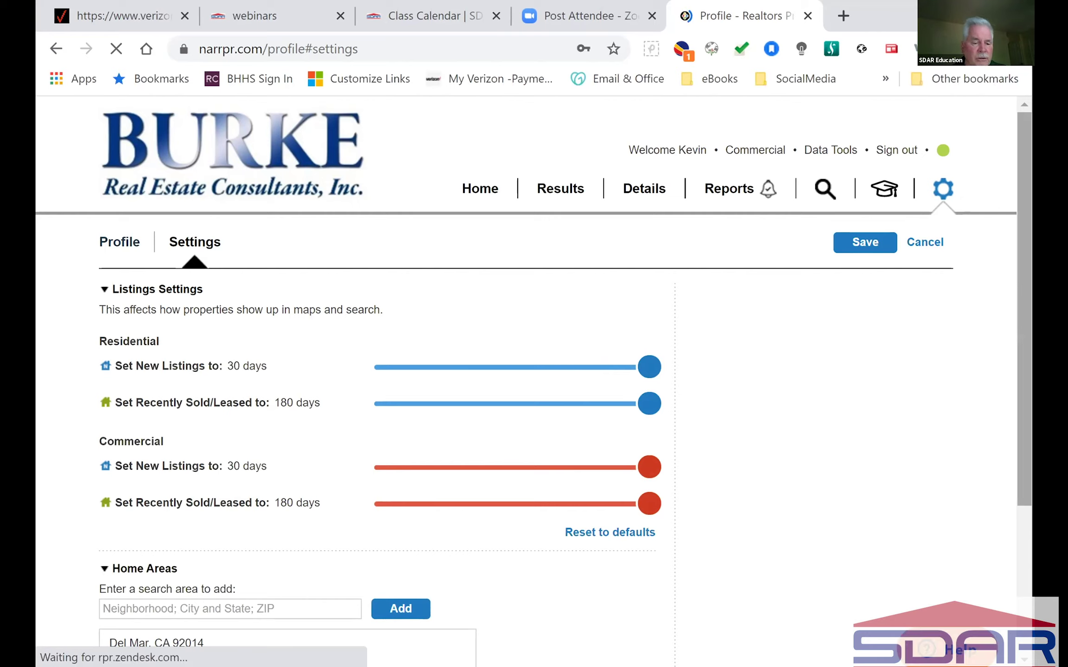
scroll(533, 370, "down", 2)
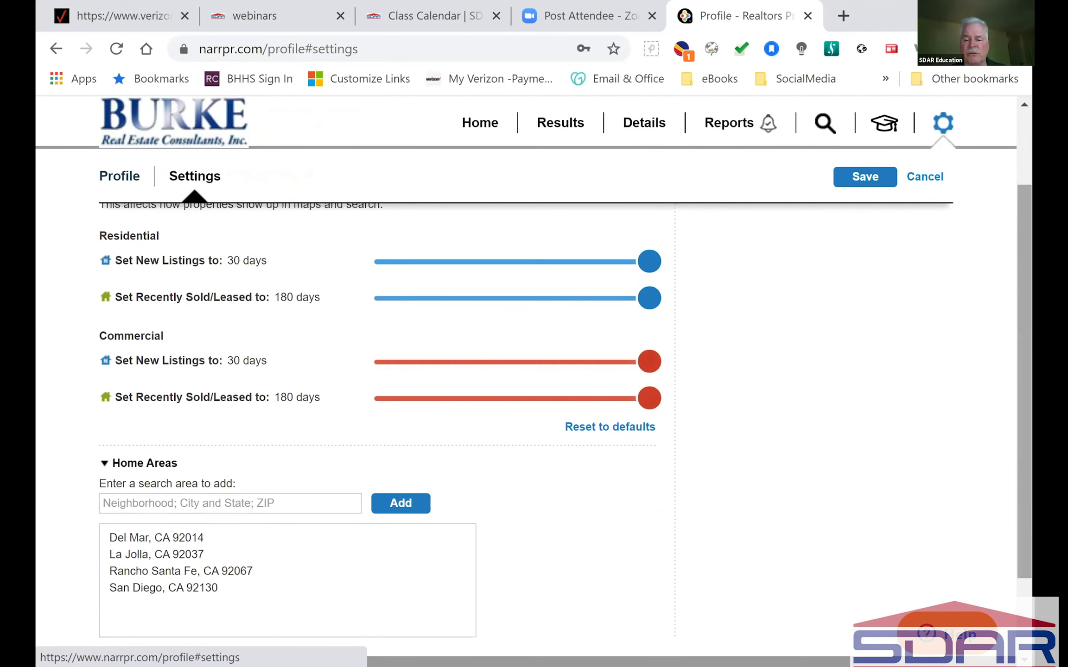
scroll(938, 383, "down", 1)
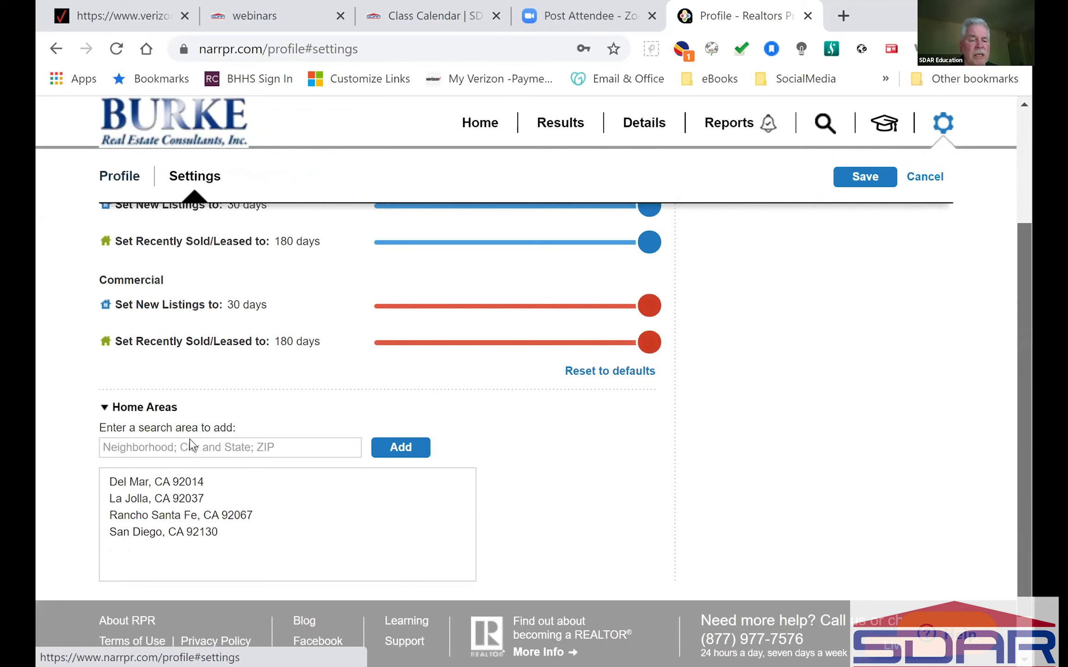
scroll(184, 480, "down", 1)
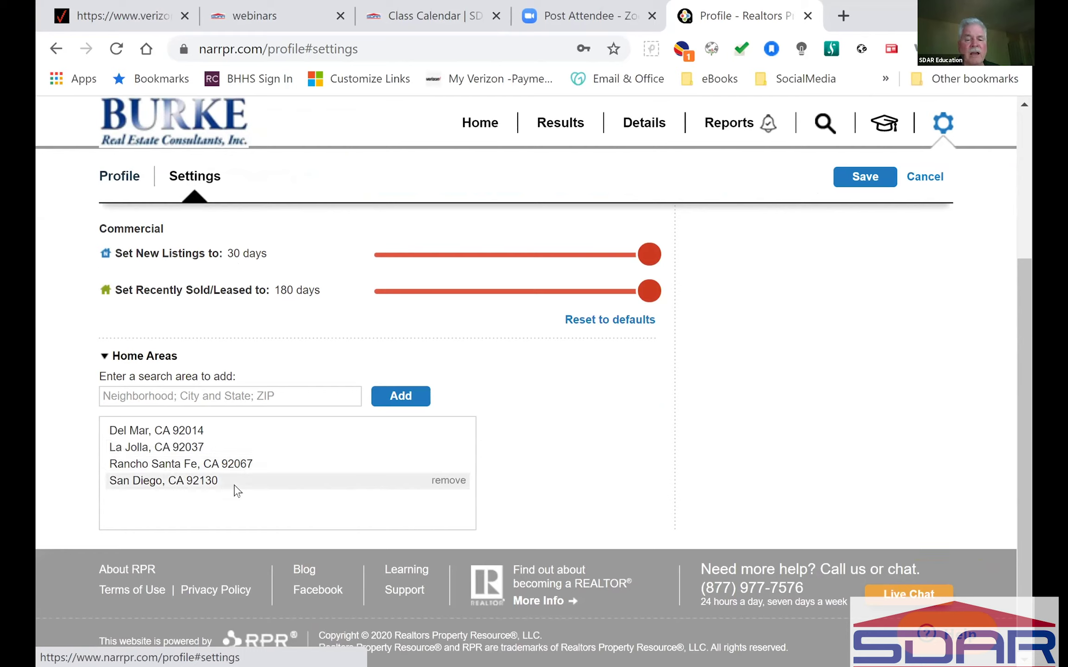
left_click(257, 390)
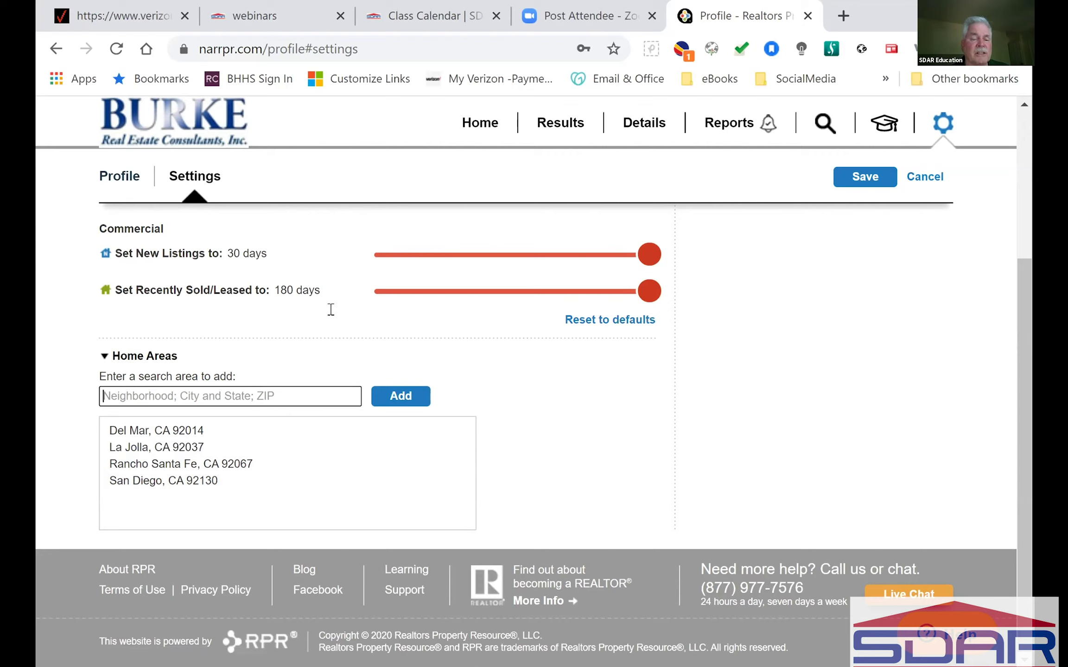
scroll(144, 368, "up", 2)
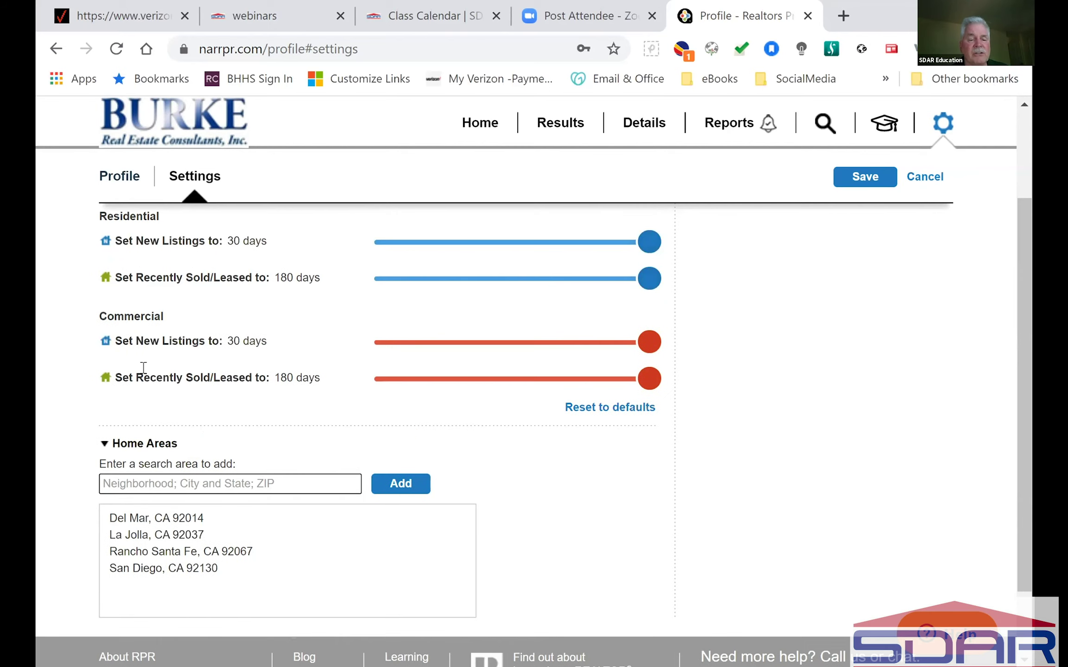
scroll(354, 415, "up", 3)
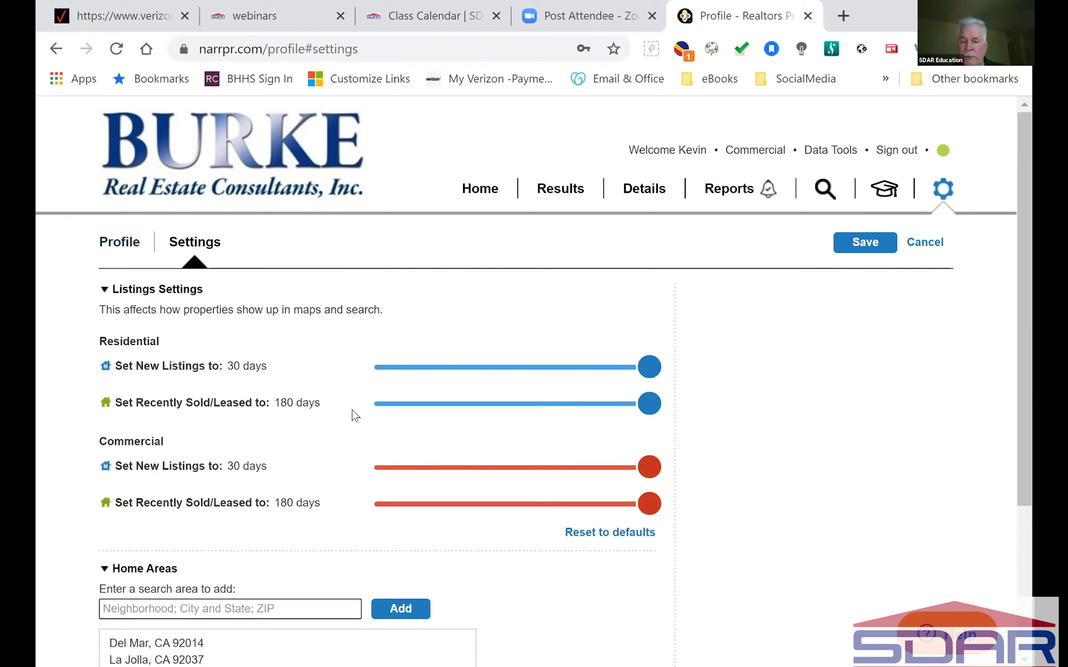
left_click(477, 195)
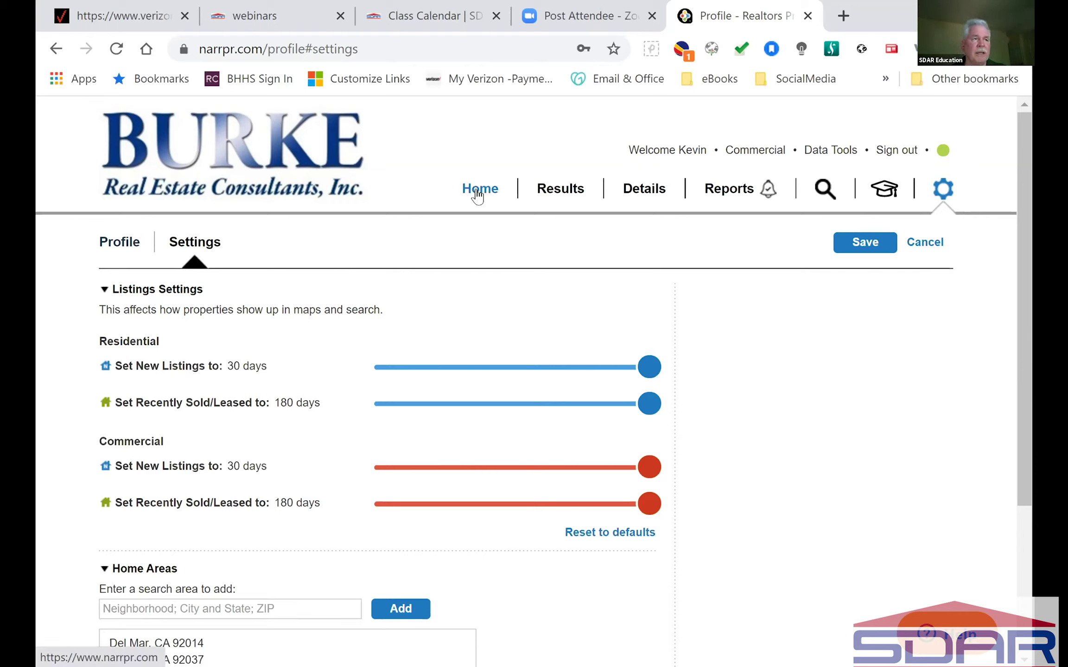
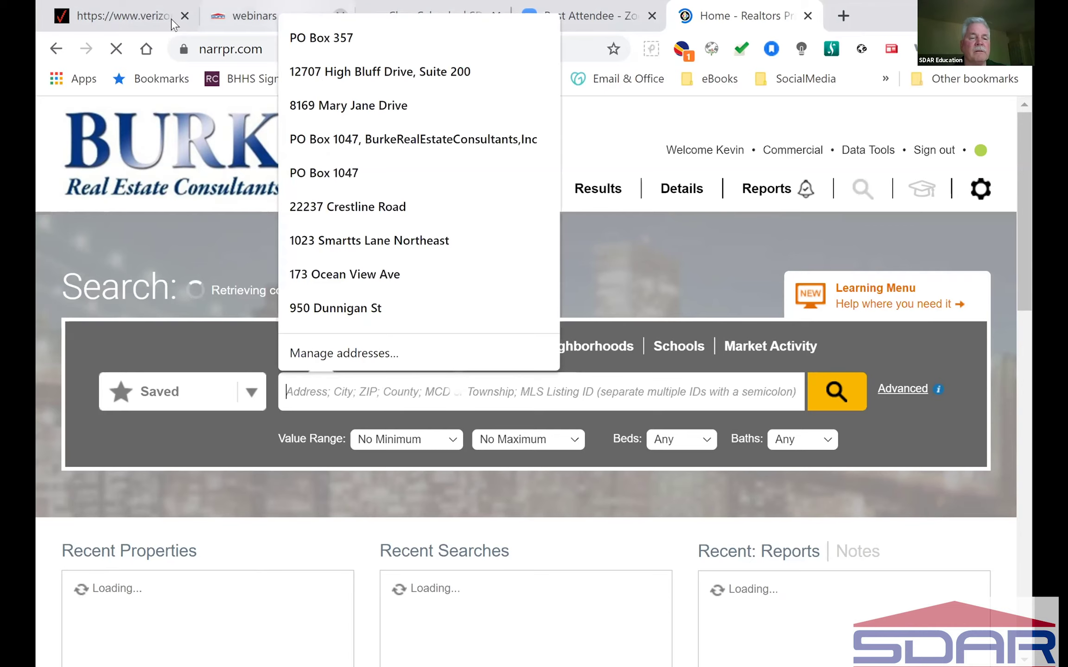
- Close the Verizon and webinars tabs, leaving the class, Zoom and RPR home pages open
middle_click(171, 22)
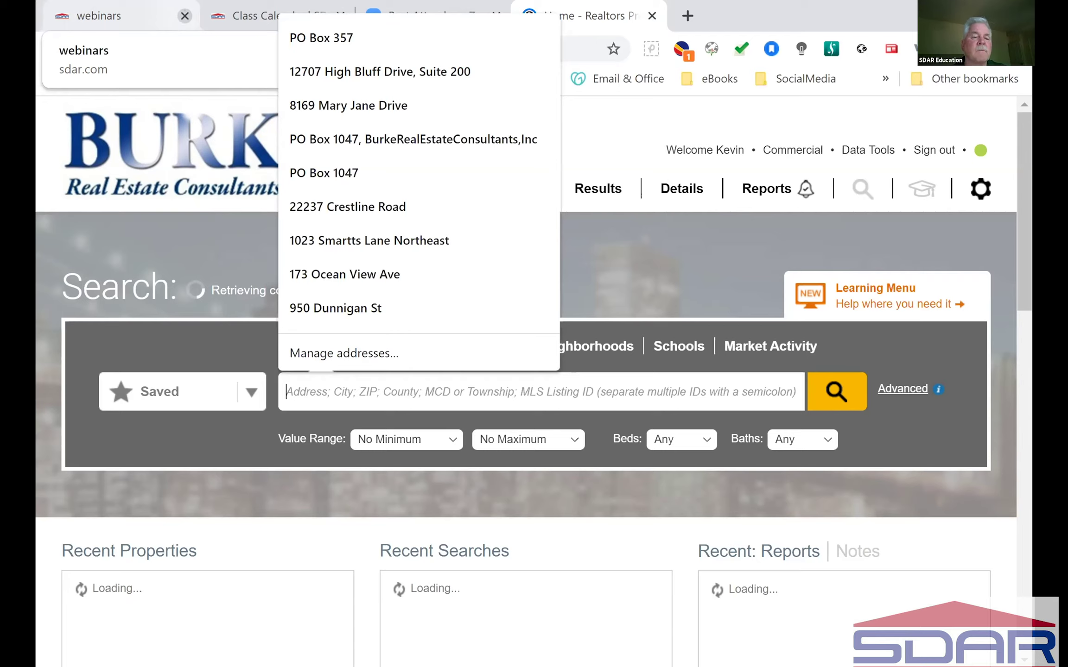
left_click(185, 16)
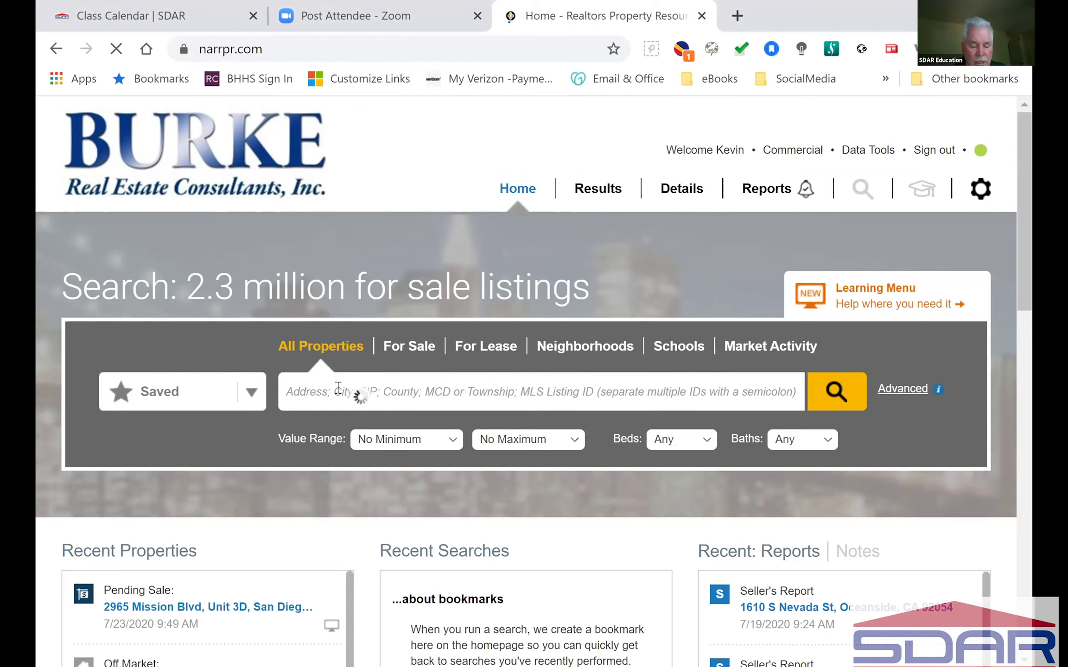
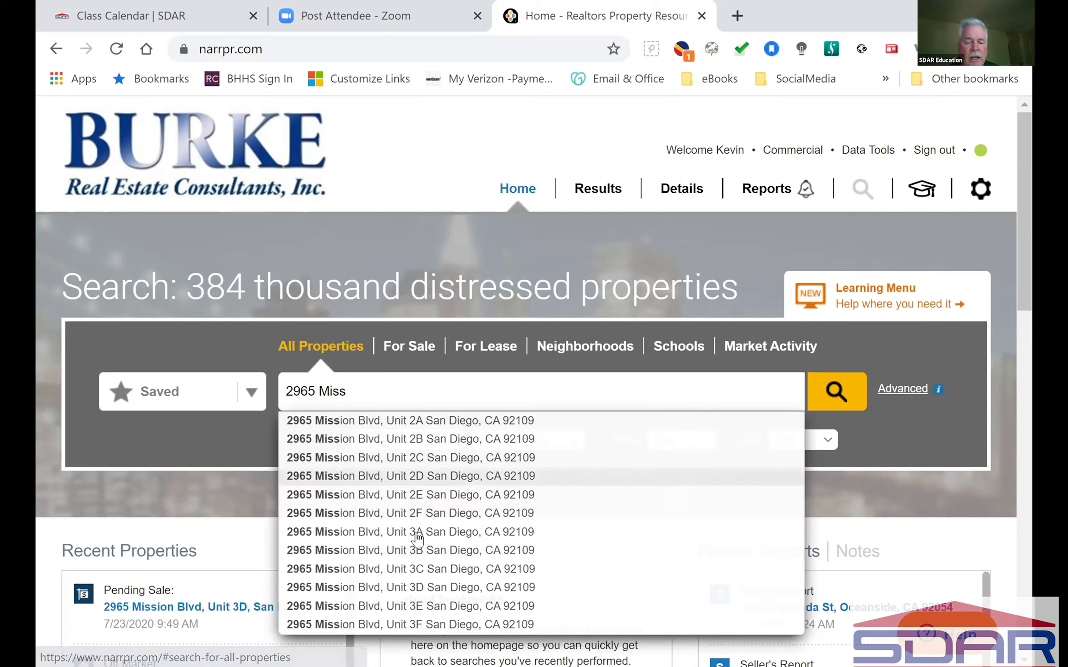
left_click(400, 587)
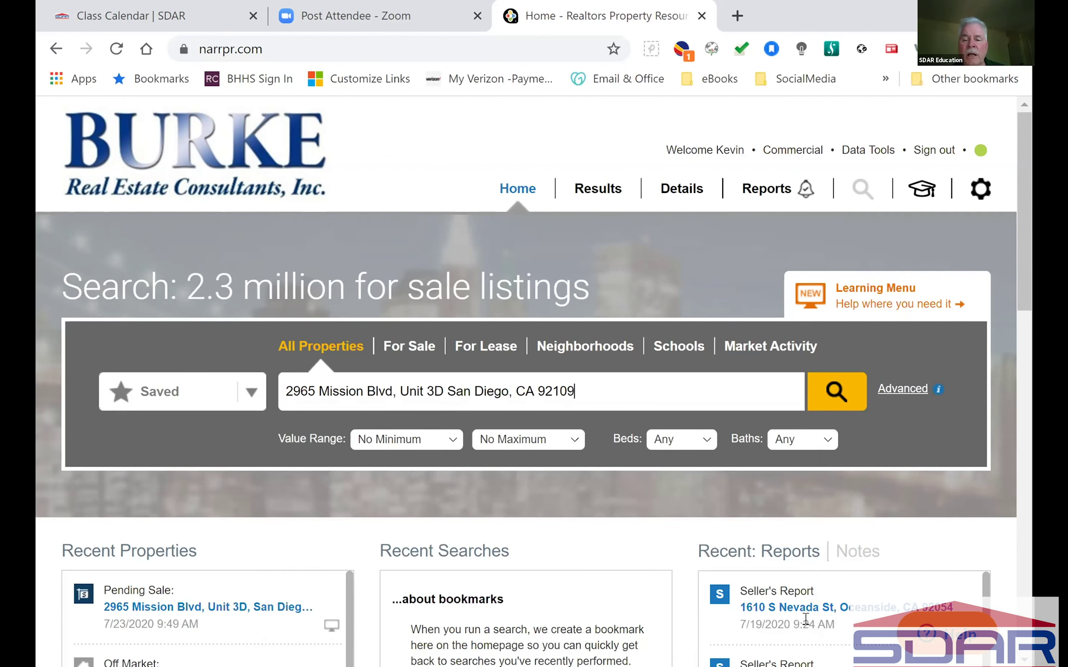
left_click(834, 394)
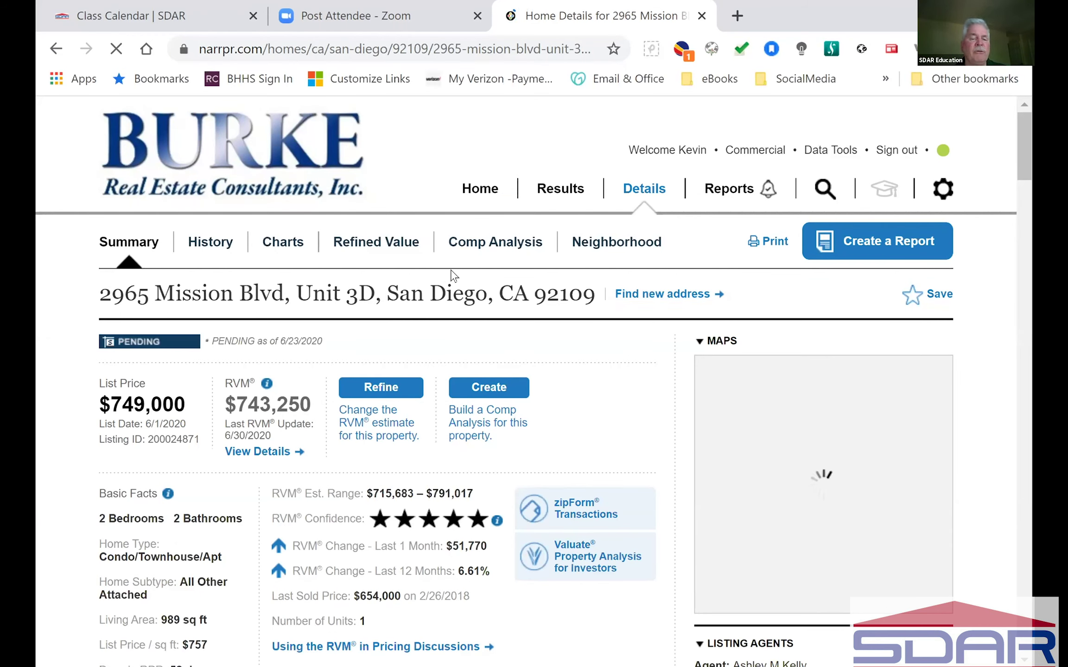
left_click(210, 243)
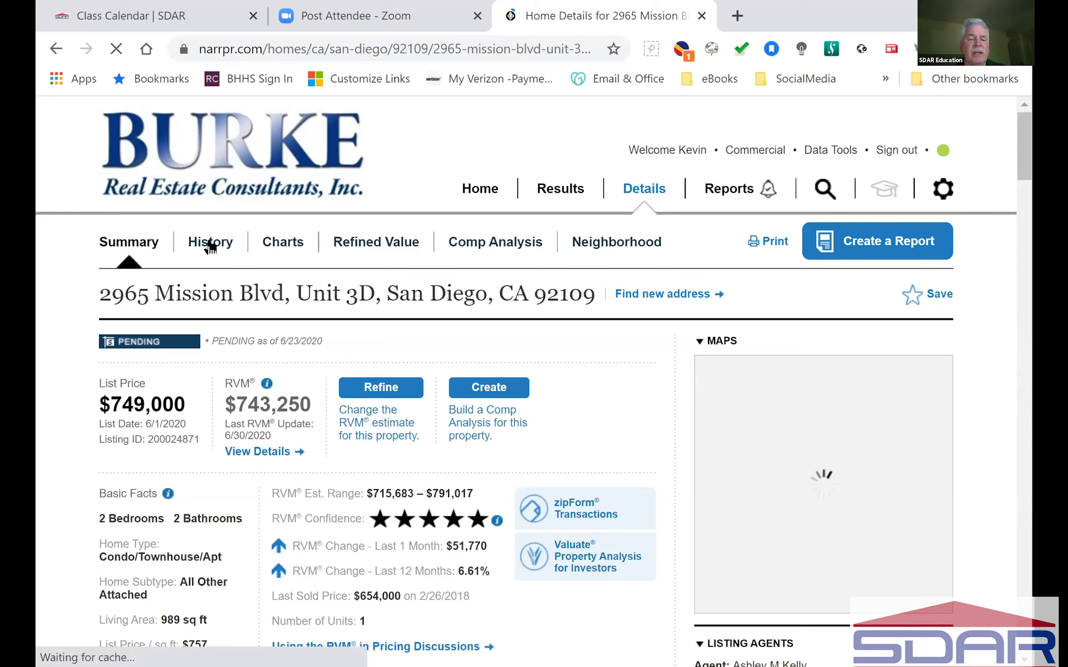
left_click(292, 246)
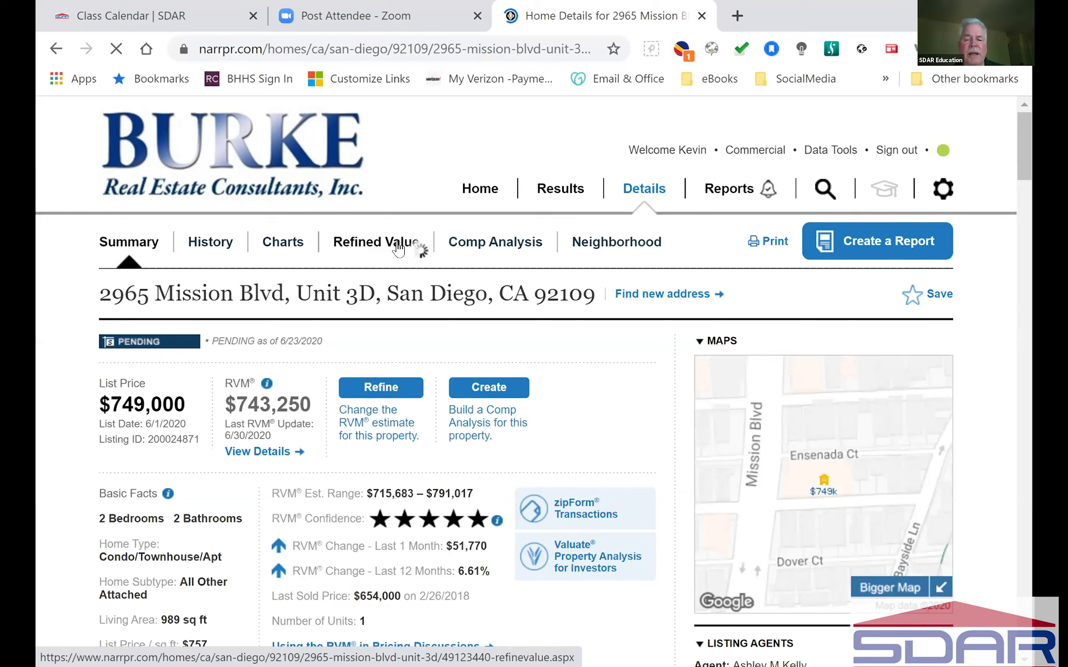
left_click(476, 239)
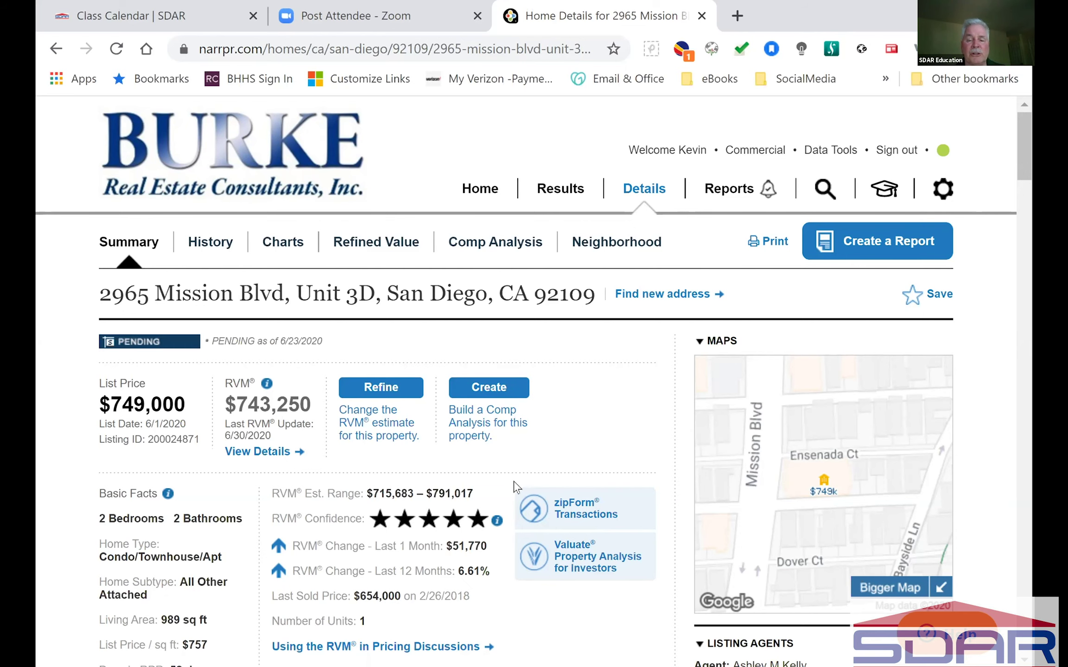
- Scroll down the Summary page and open the 'Using the RVM in Pricing Discussions' video
scroll(514, 509, "down", 2)
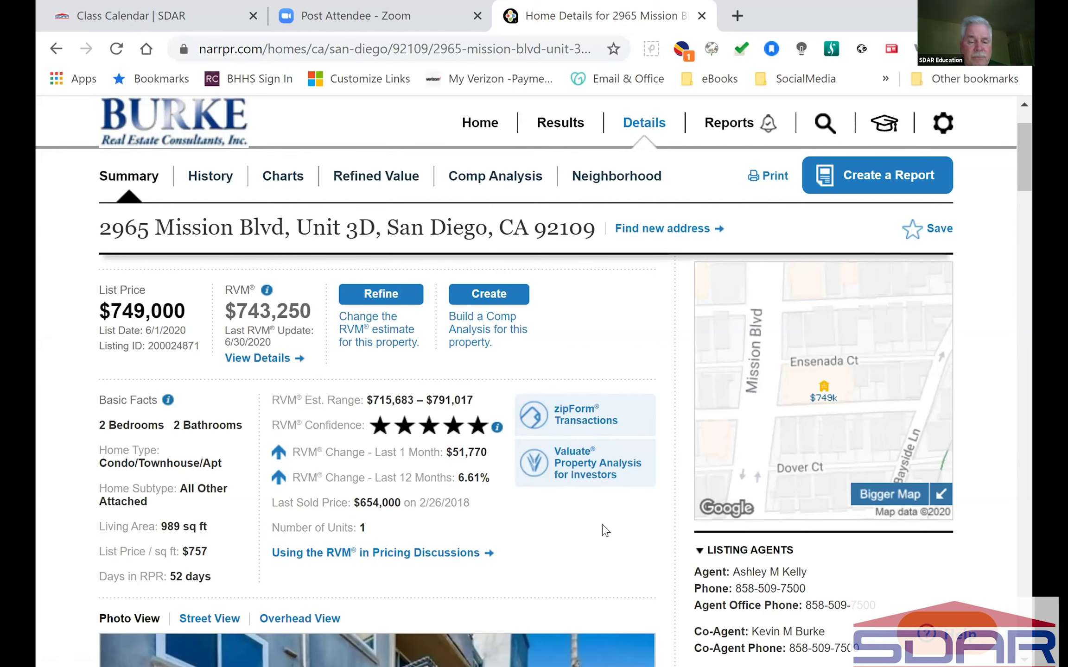
scroll(604, 528, "down", 2)
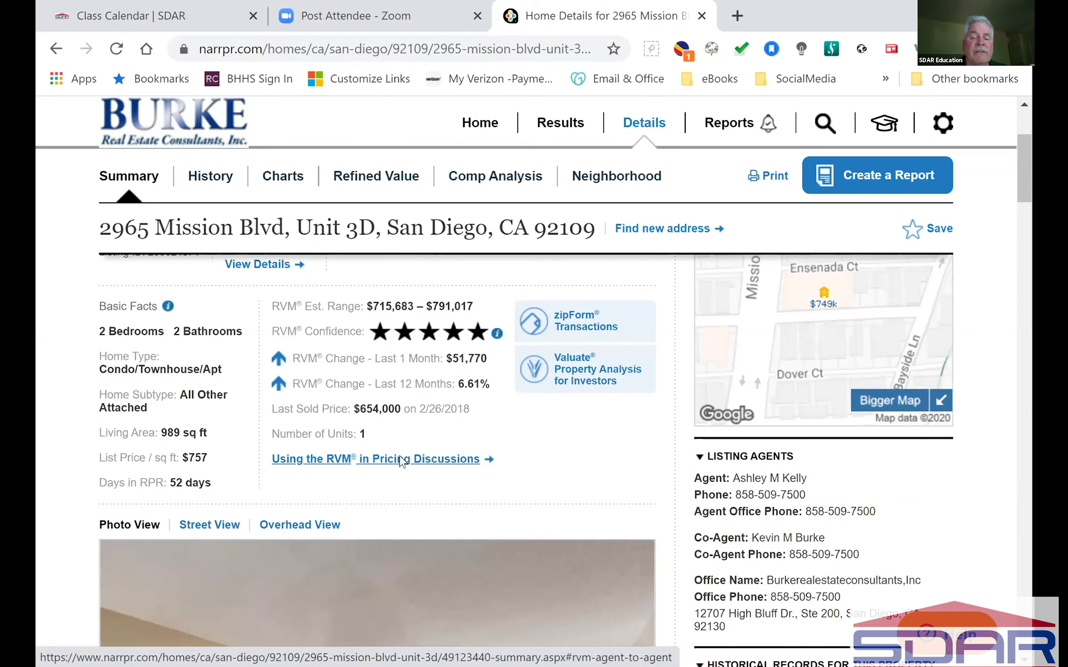
left_click(400, 459)
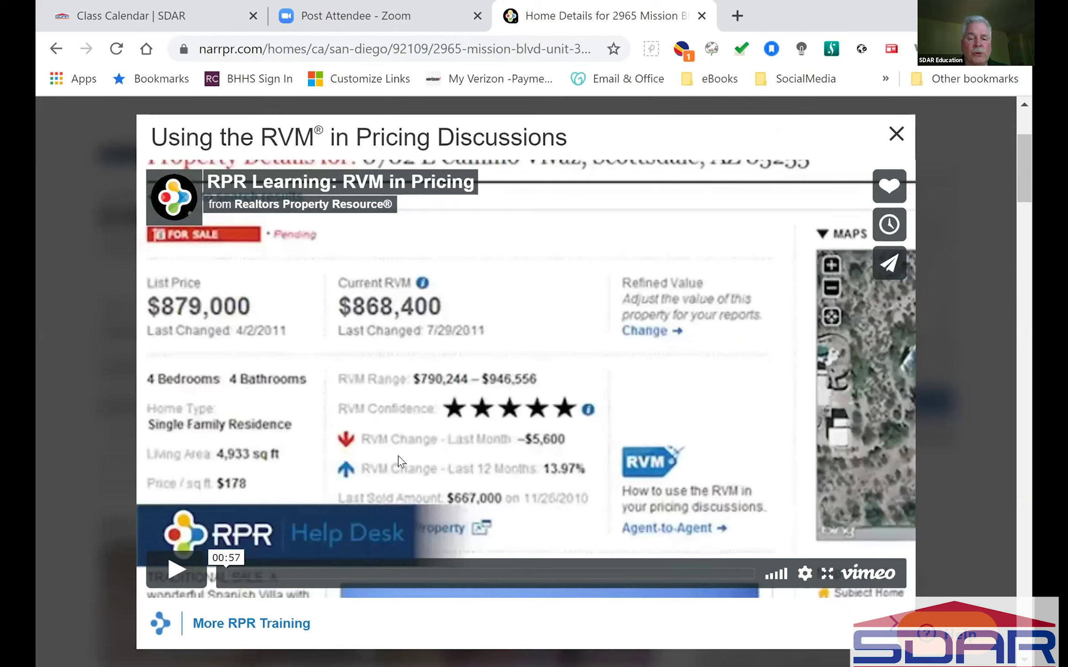
- Play the 'Using the RVM in Pricing Discussions' help video past its intro
left_click(169, 577)
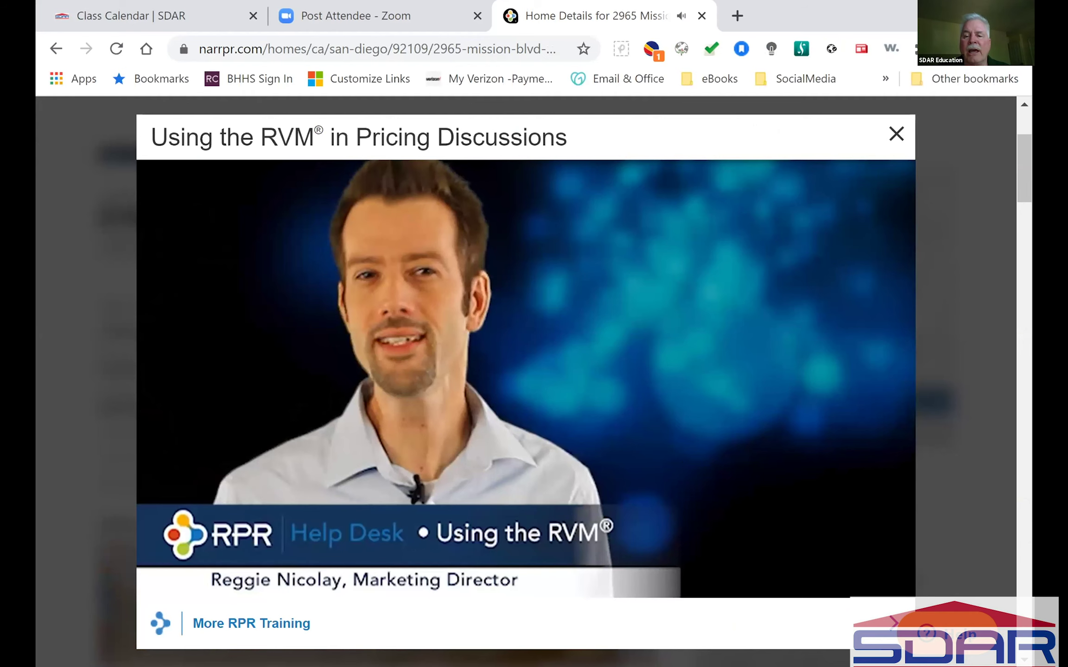
- Close the RVM help video and scroll the Summary page down to the listing photos
left_click(977, 554)
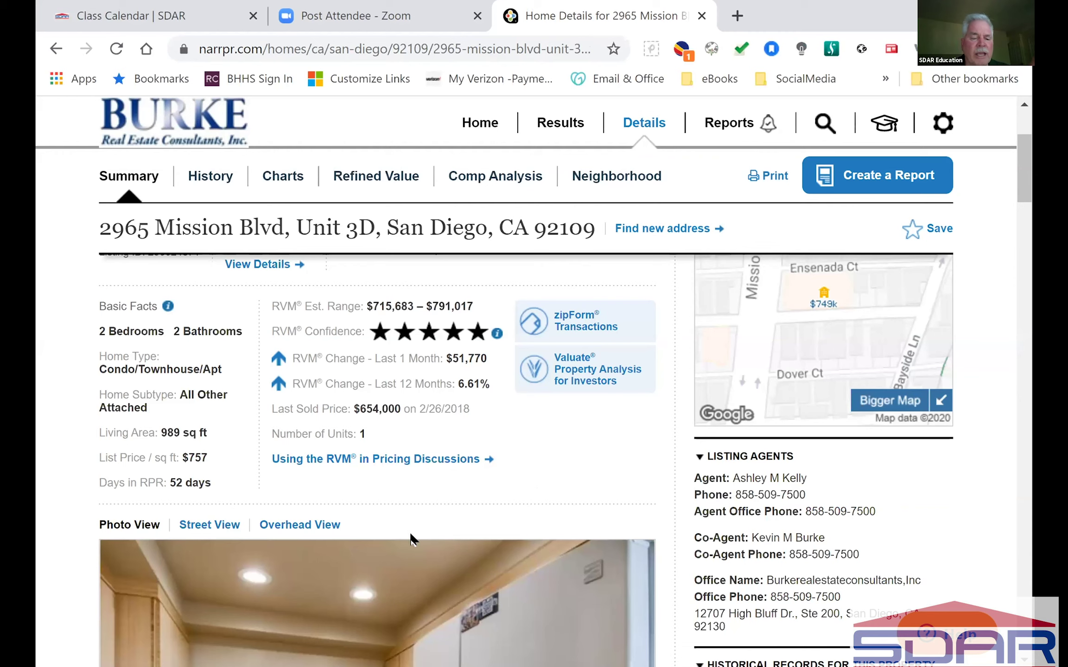
scroll(452, 505, "down", 3)
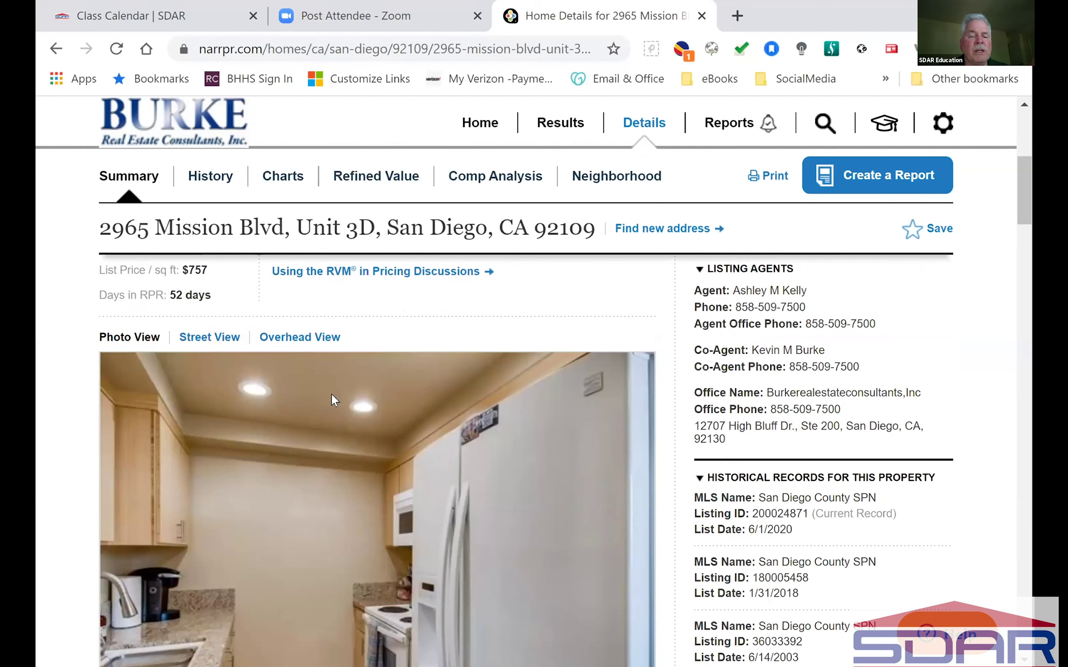
scroll(465, 497, "down", 2)
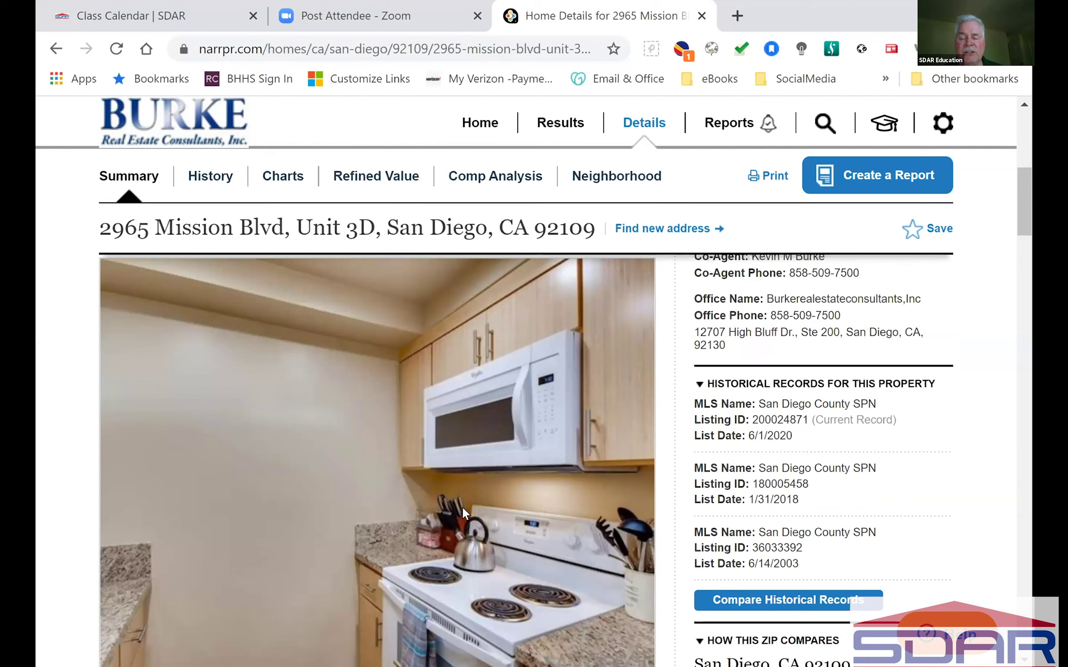
scroll(461, 506, "down", 4)
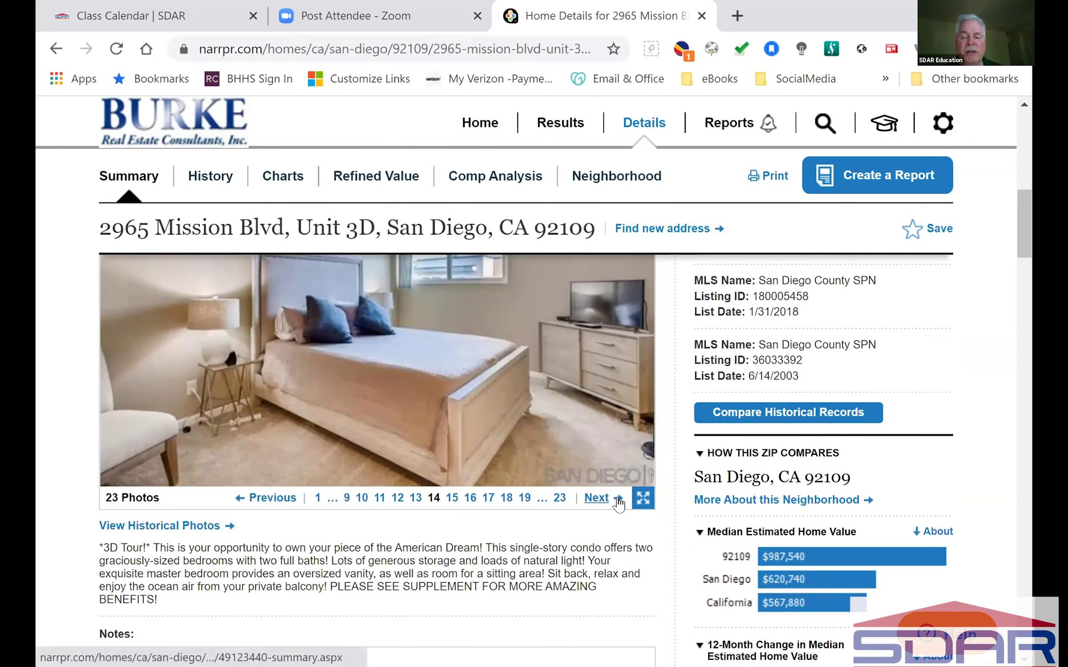
left_click(642, 499)
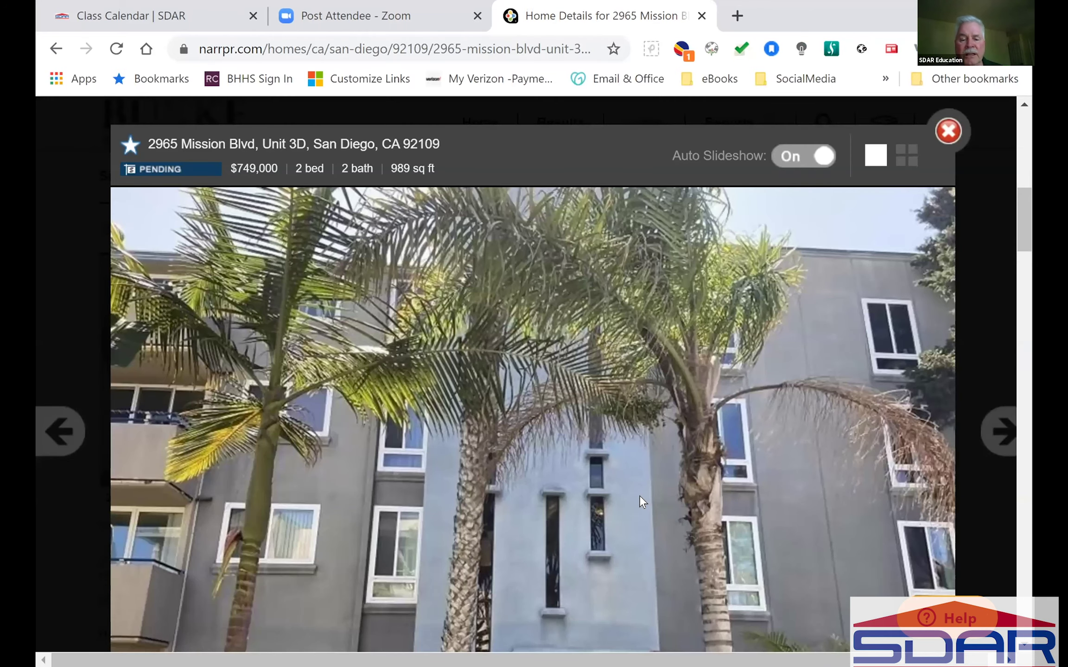
scroll(639, 496, "down", 2)
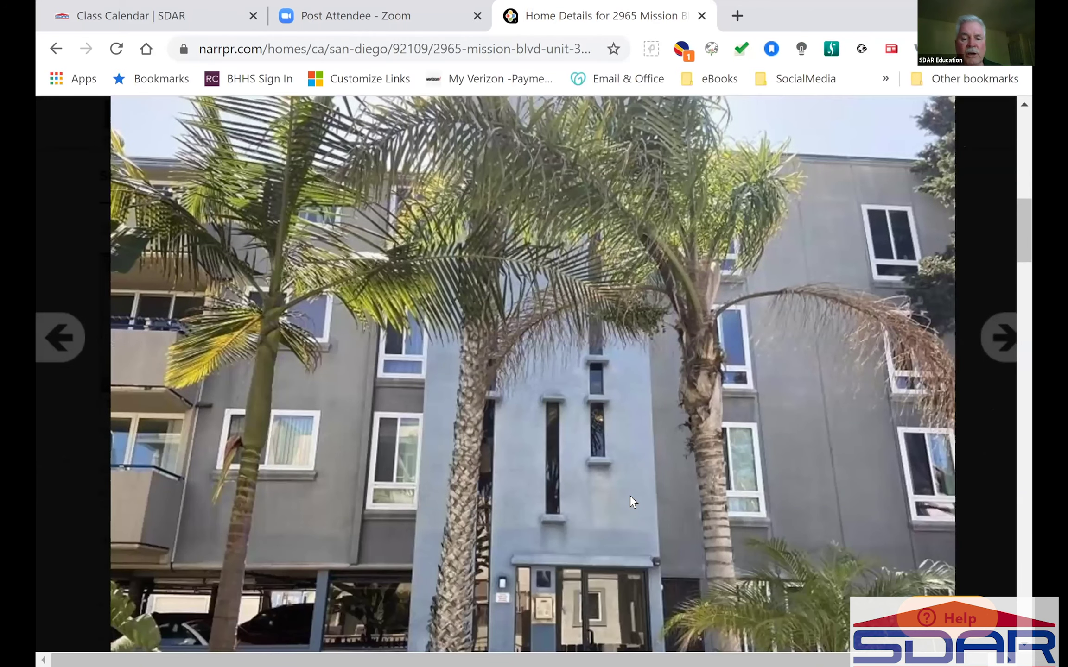
scroll(630, 496, "down", 8)
scroll(629, 494, "up", 8)
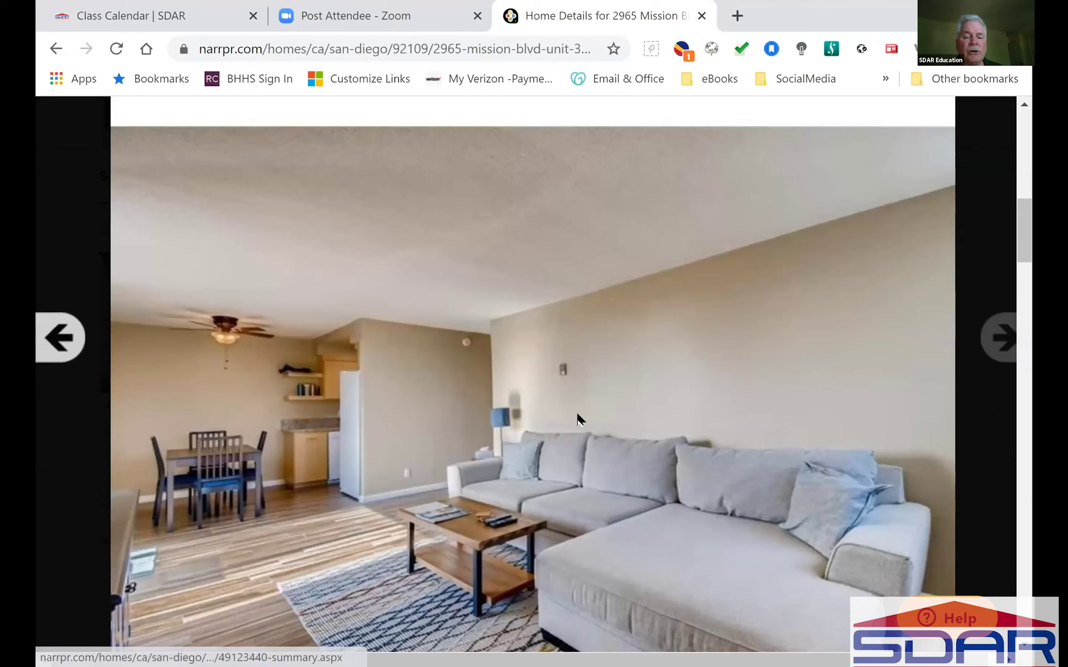
scroll(582, 408, "down", 8)
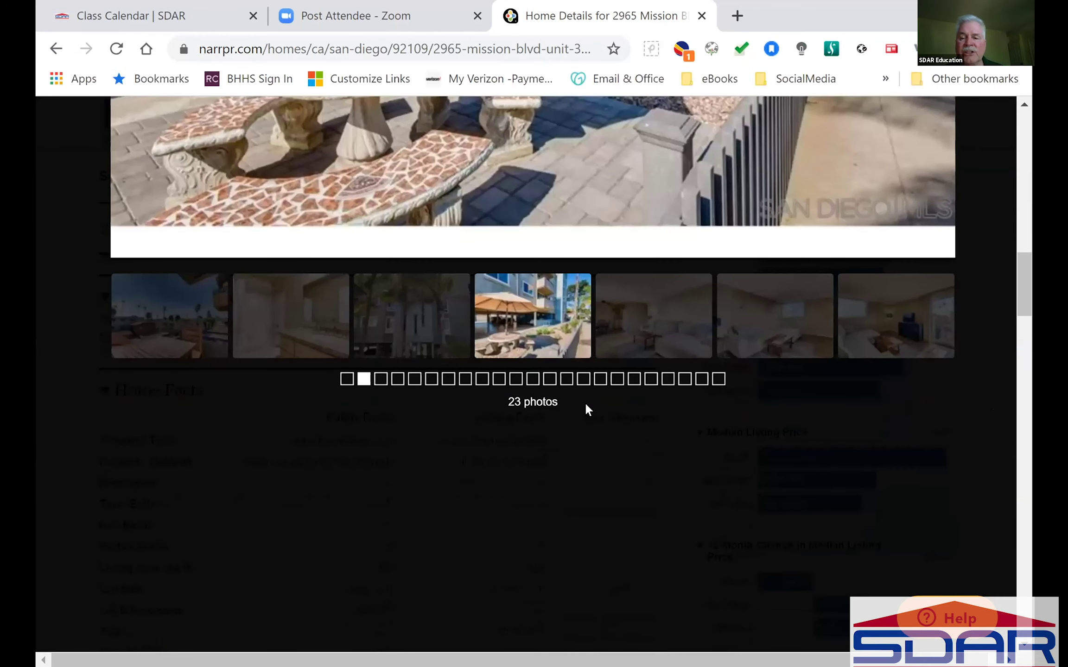
scroll(767, 353, "up", 15)
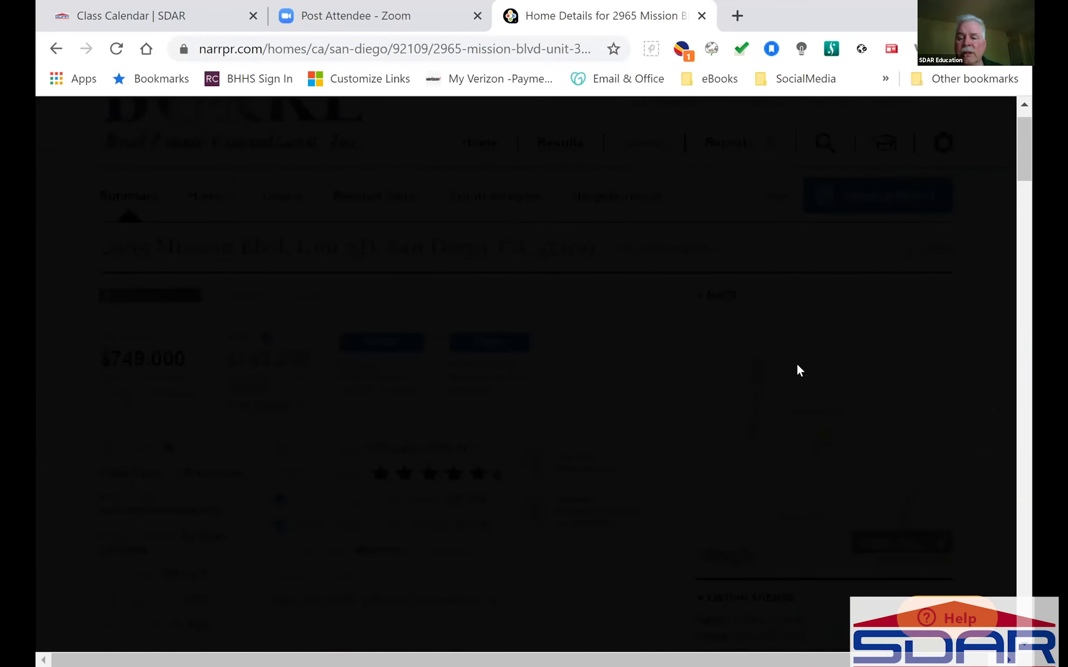
scroll(799, 370, "down", 1)
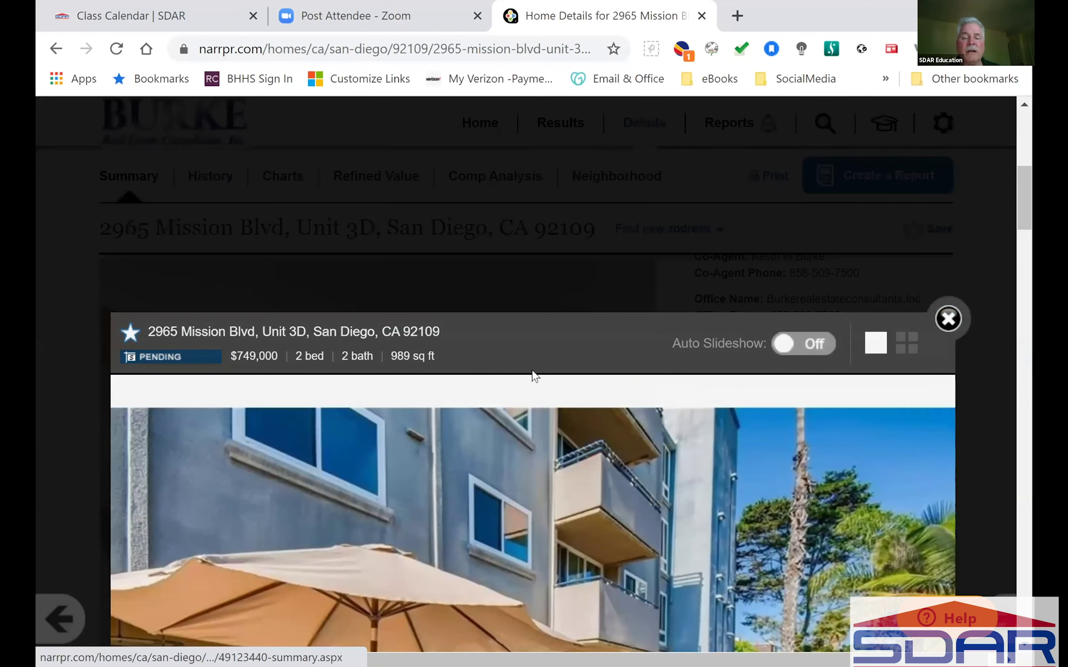
key("Escape")
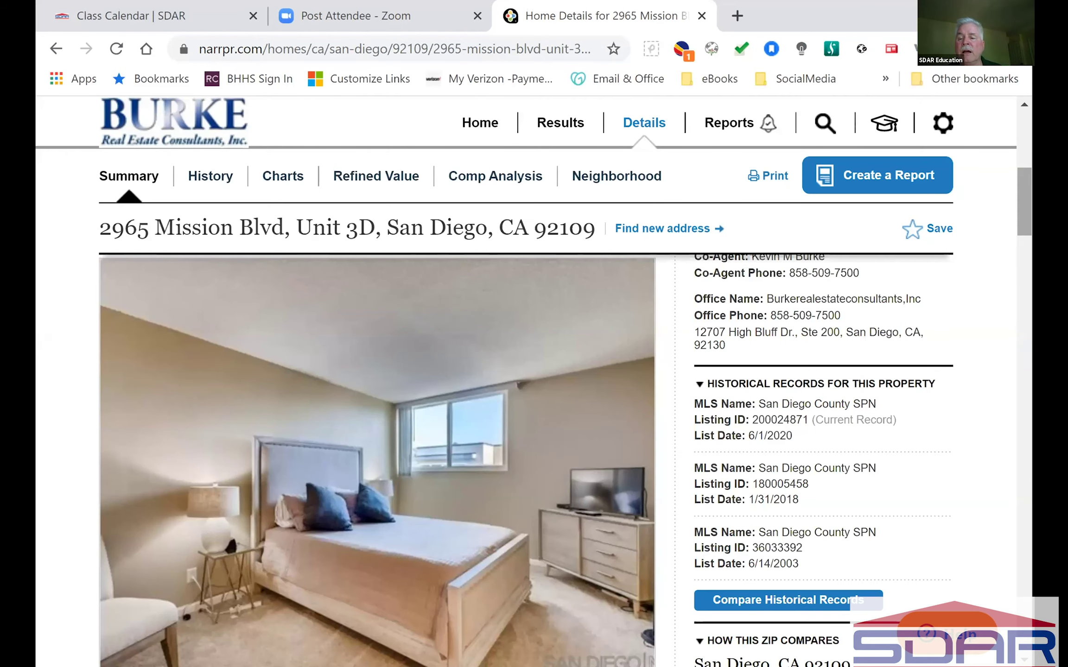
- Scroll the Summary past Listing Agents and Historical Records to the 3D Tour description and empty Notes
scroll(794, 338, "up", 2)
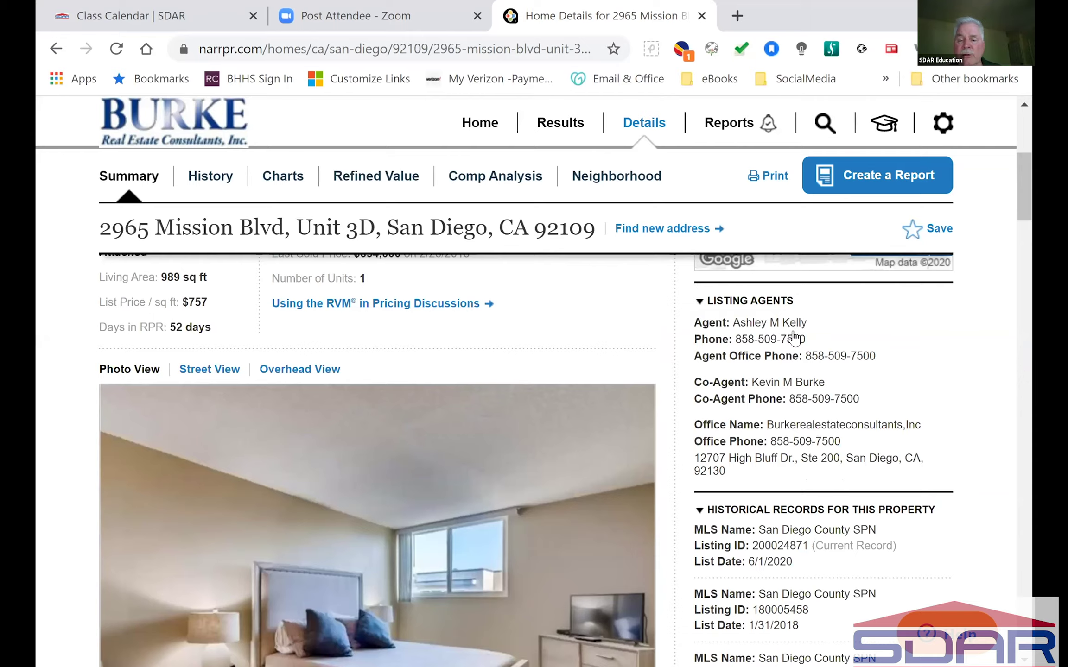
scroll(794, 339, "up", 4)
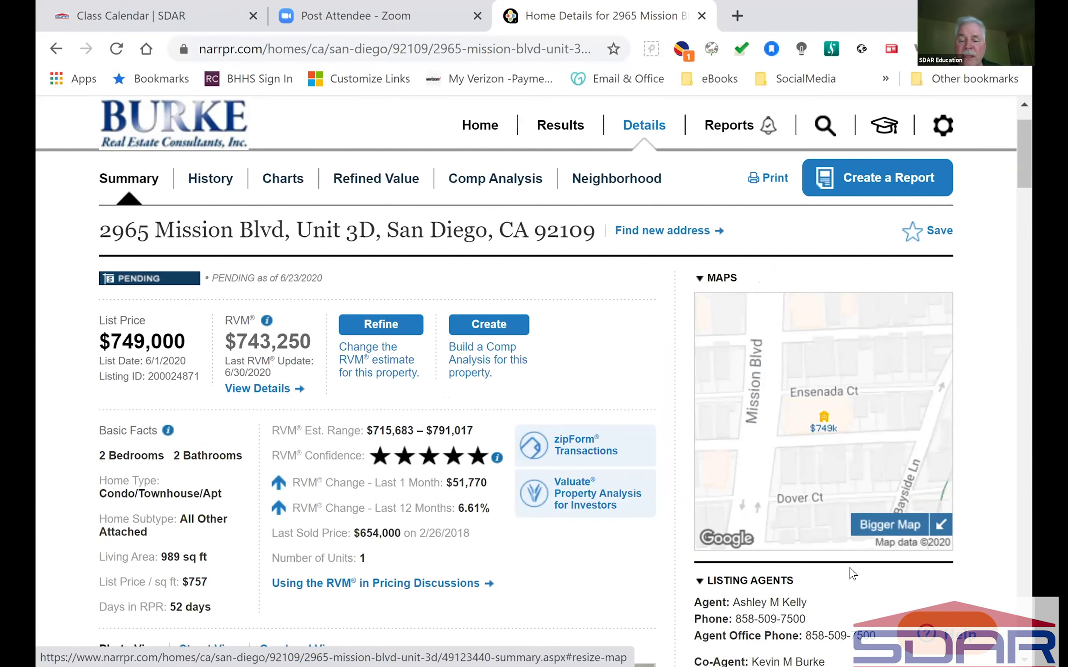
scroll(849, 568, "down", 3)
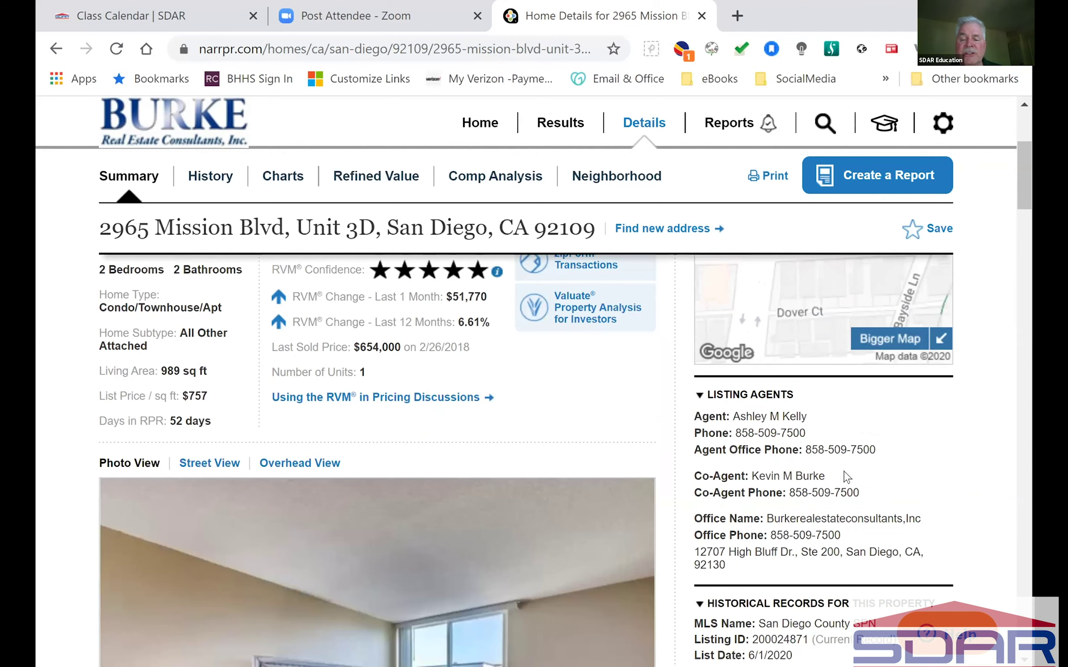
scroll(844, 478, "down", 3)
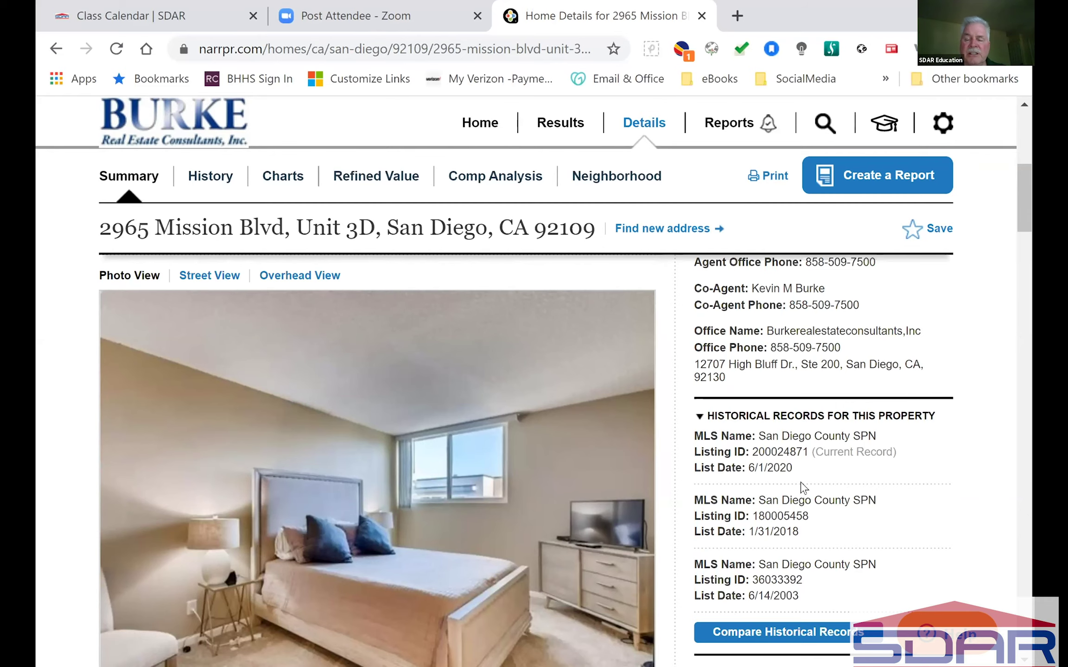
scroll(803, 487, "down", 2)
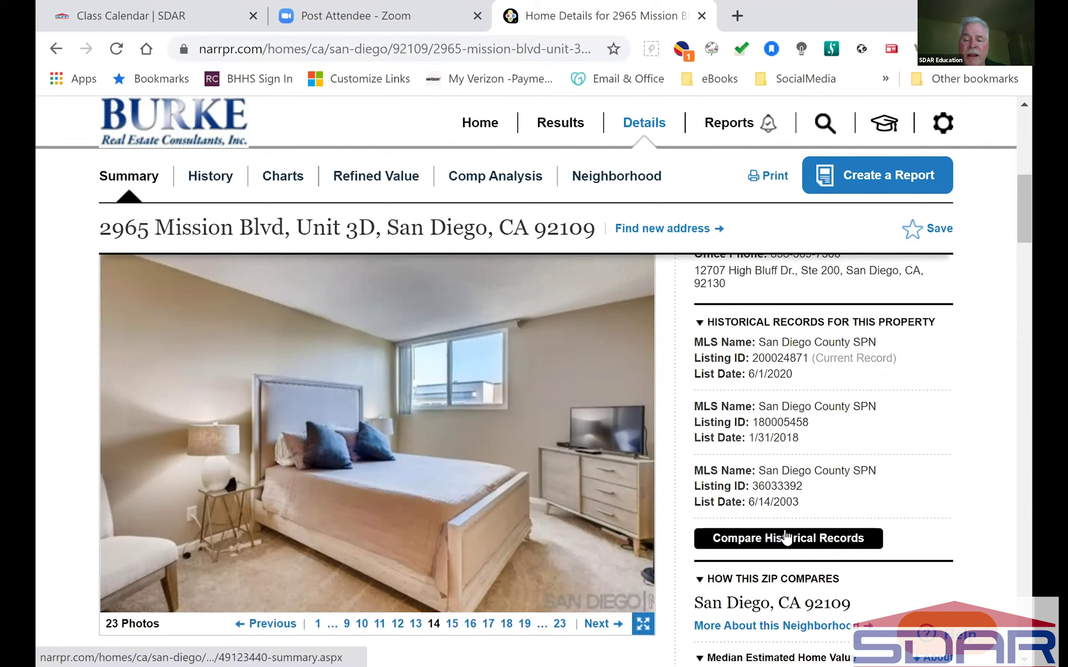
scroll(912, 430, "down", 4)
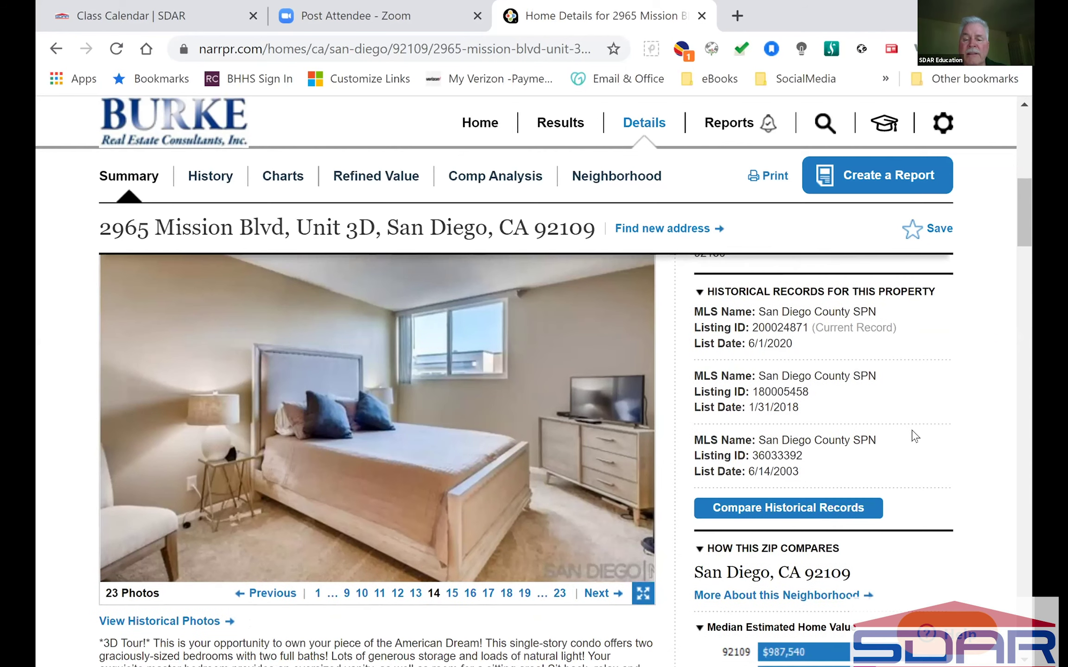
scroll(860, 368, "down", 2)
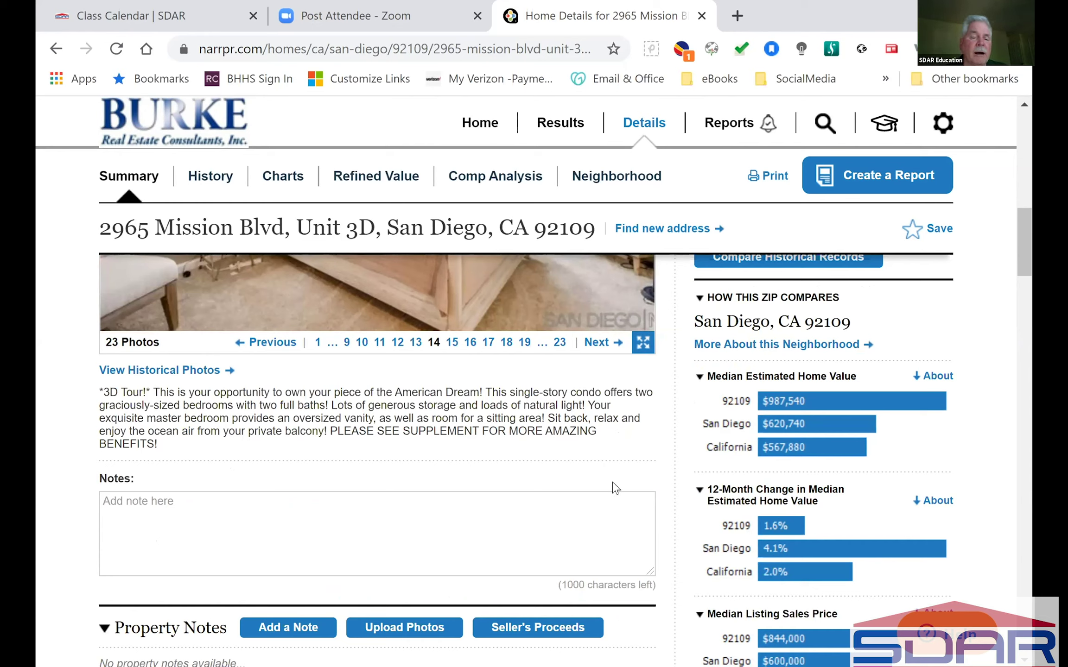
- Put the cursor in the Notes box, then scroll through Homeowner Facts and Home Facts to Number of Stories
left_click(423, 526)
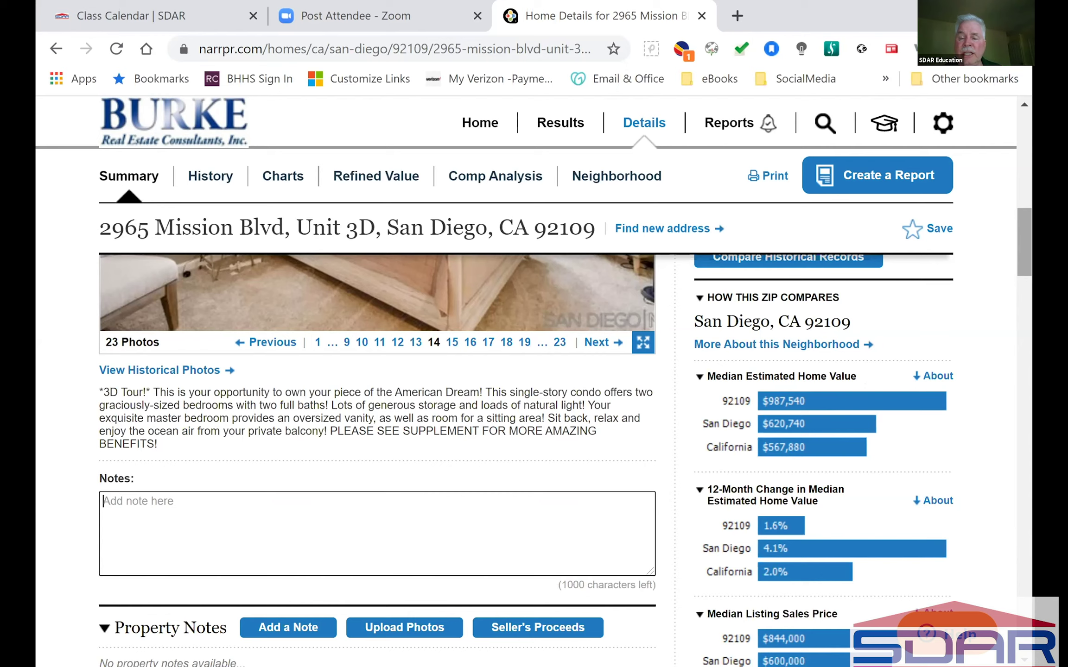
scroll(1024, 242, "down", 4)
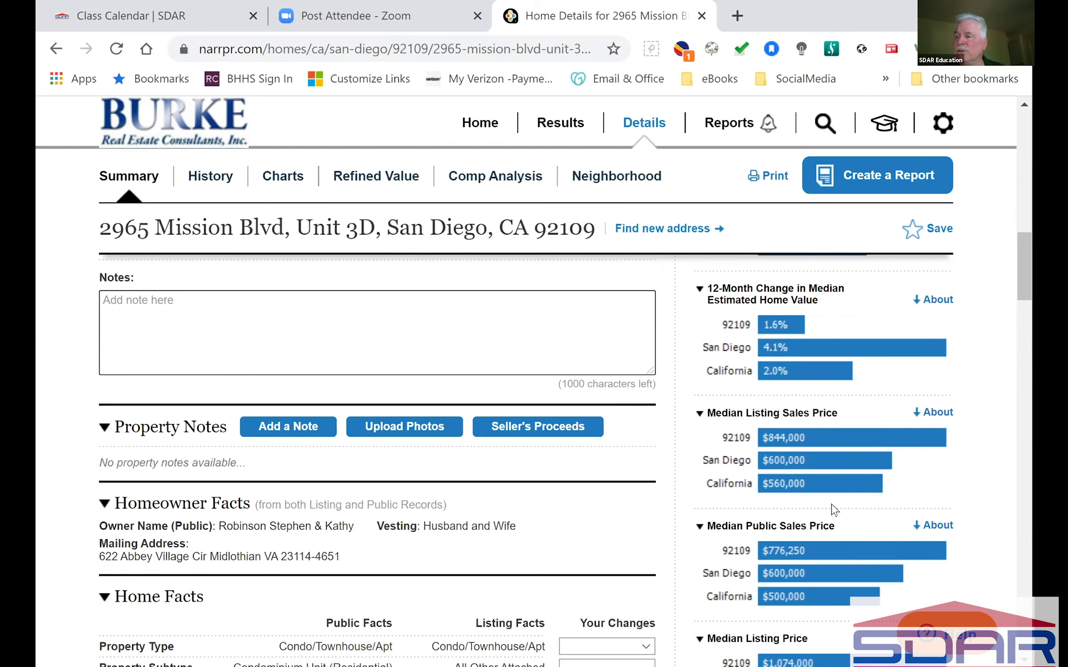
scroll(828, 554, "down", 6)
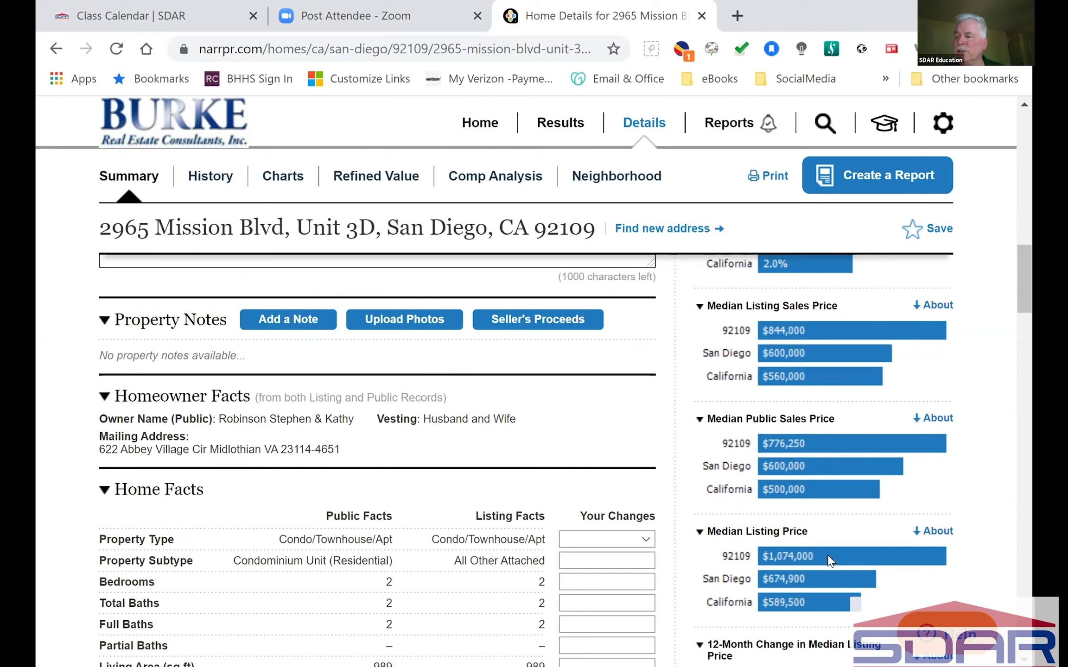
scroll(806, 404, "down", 4)
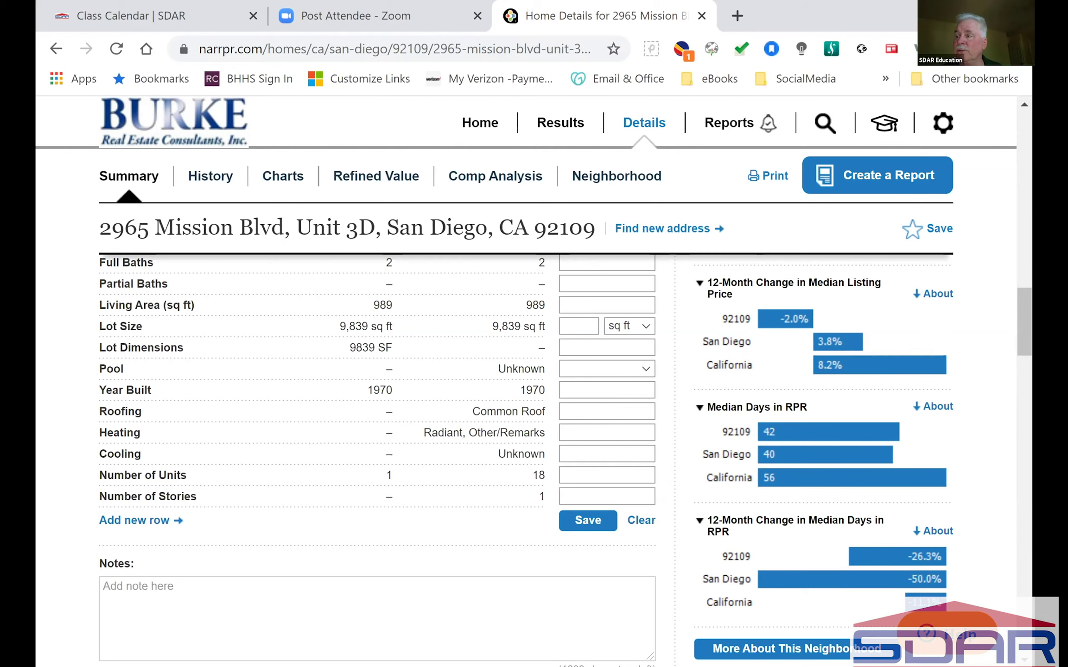
- Scroll up and down to show Property Notes, Homeowner Facts and the Home Facts header
scroll(565, 459, "down", 3)
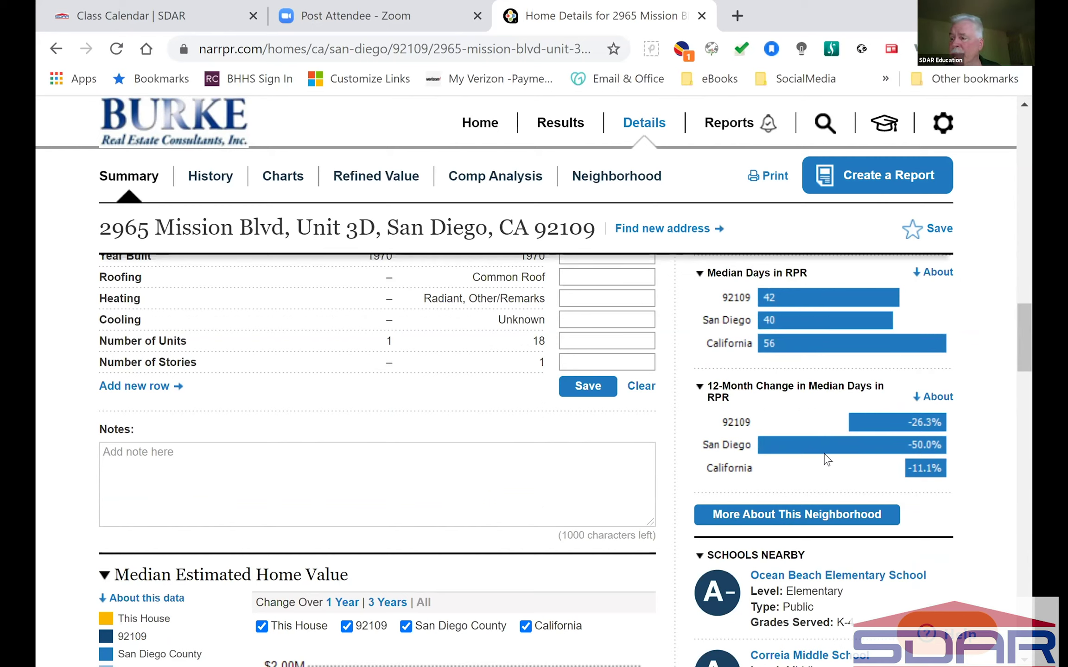
scroll(827, 476, "down", 1)
scroll(827, 478, "up", 3)
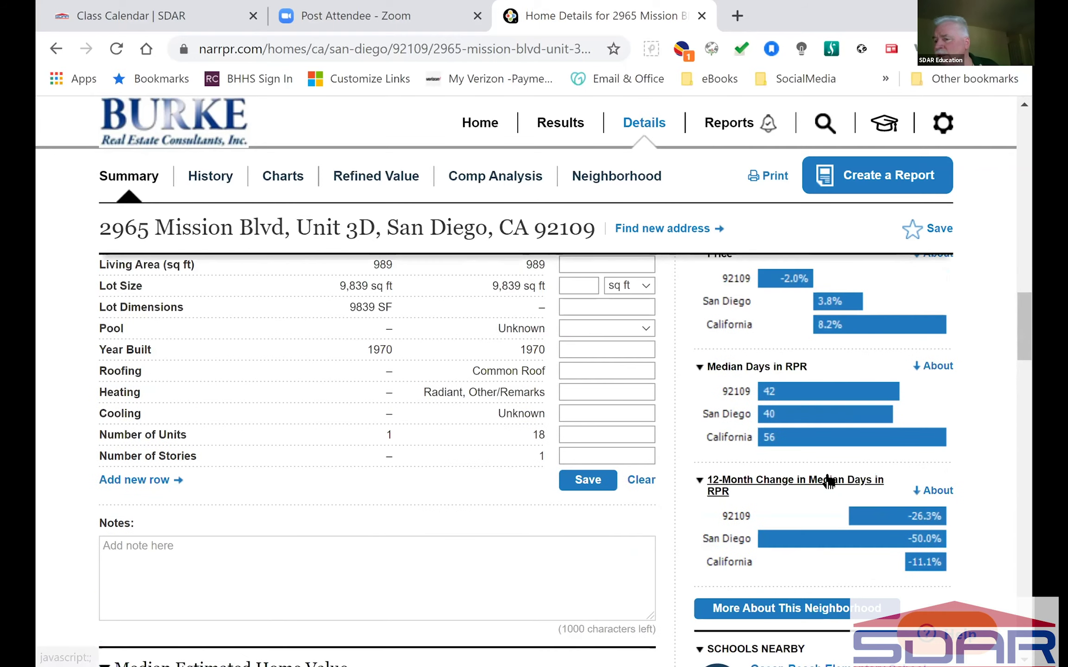
scroll(827, 477, "up", 5)
scroll(424, 419, "up", 7)
scroll(355, 396, "down", 10)
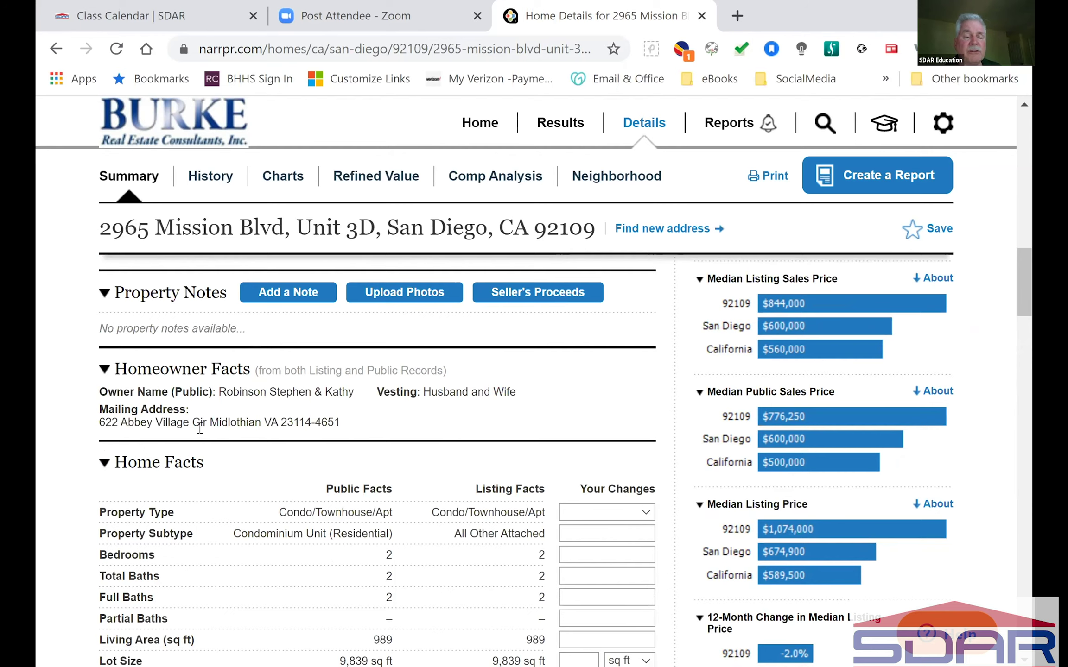
- Scroll through the Home Facts rows down to the Median Estimated Home Value chart and Schools Nearby
scroll(199, 428, "down", 4)
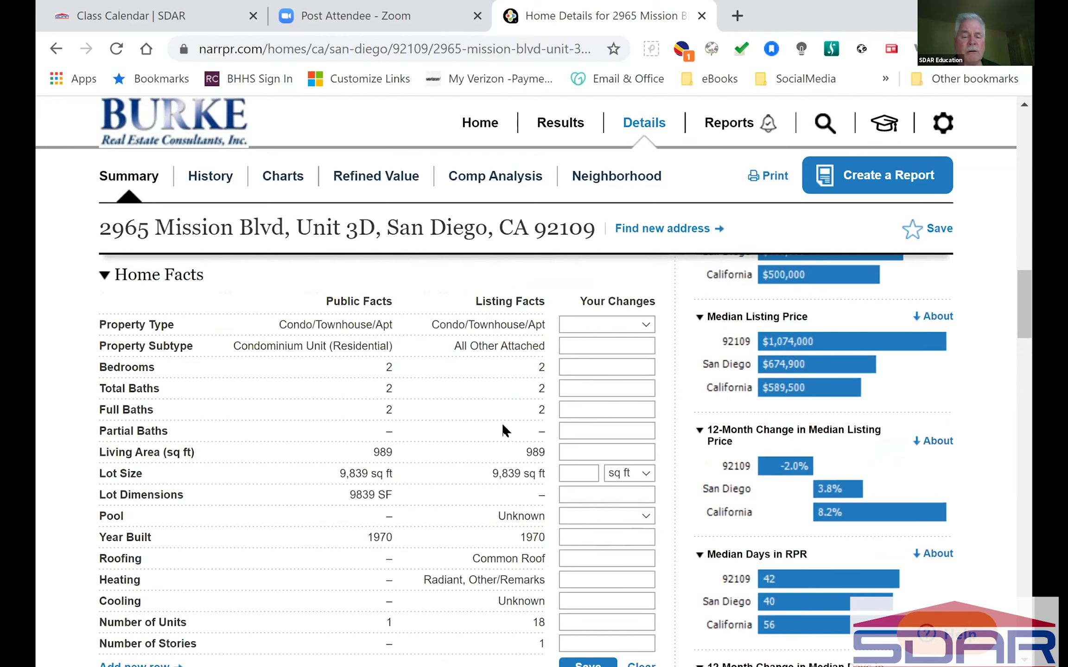
scroll(504, 430, "down", 2)
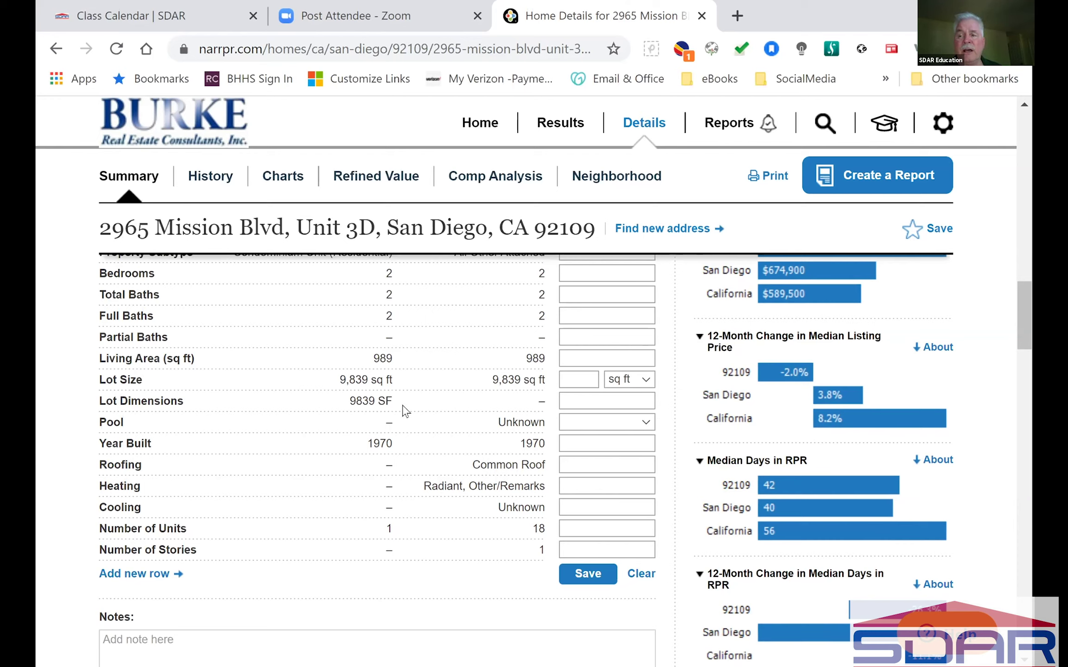
scroll(403, 410, "up", 5)
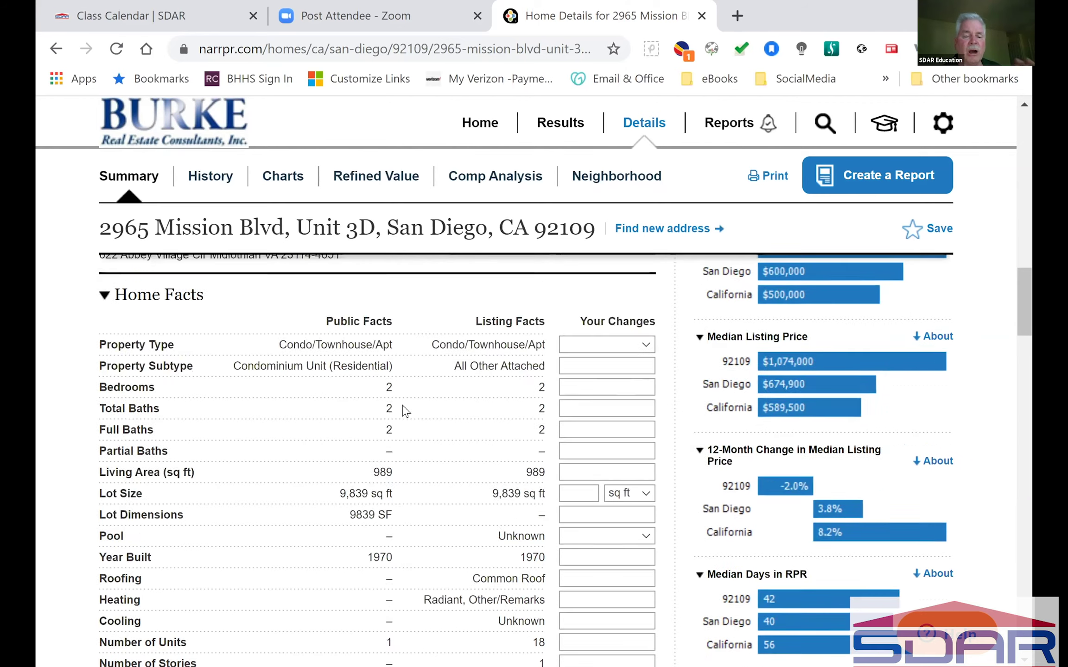
scroll(406, 410, "down", 4)
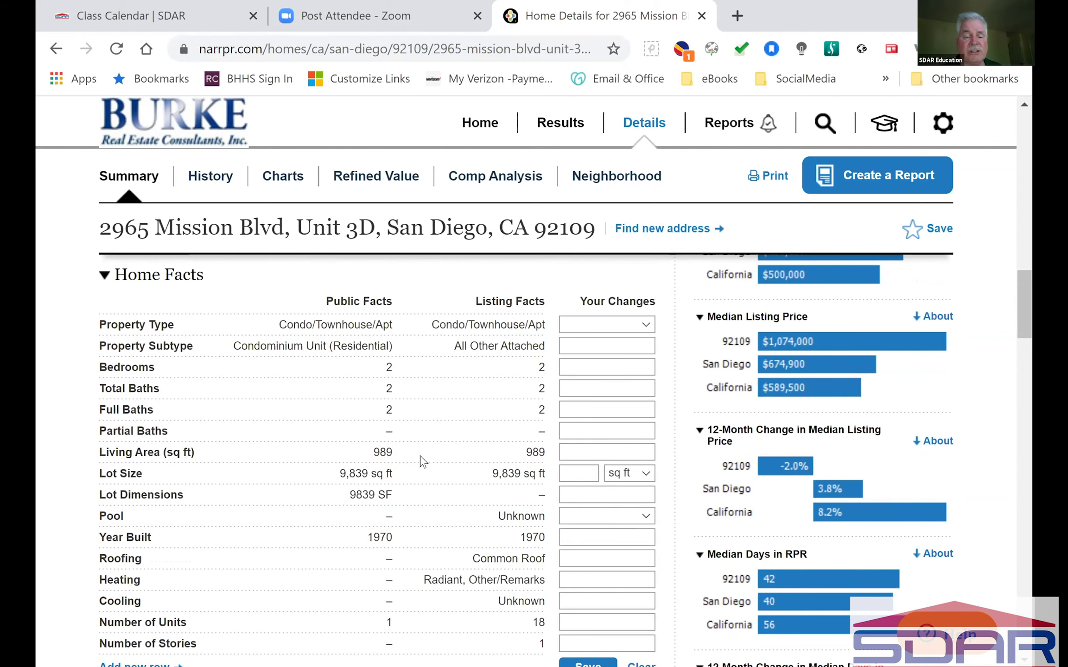
scroll(422, 461, "down", 2)
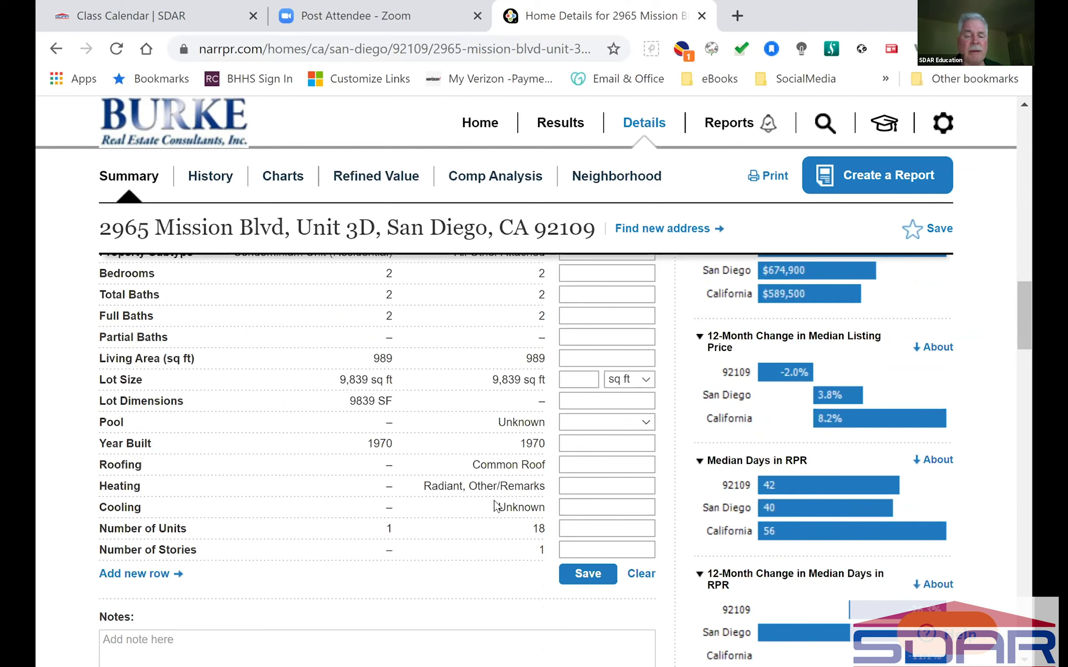
scroll(506, 498, "up", 6)
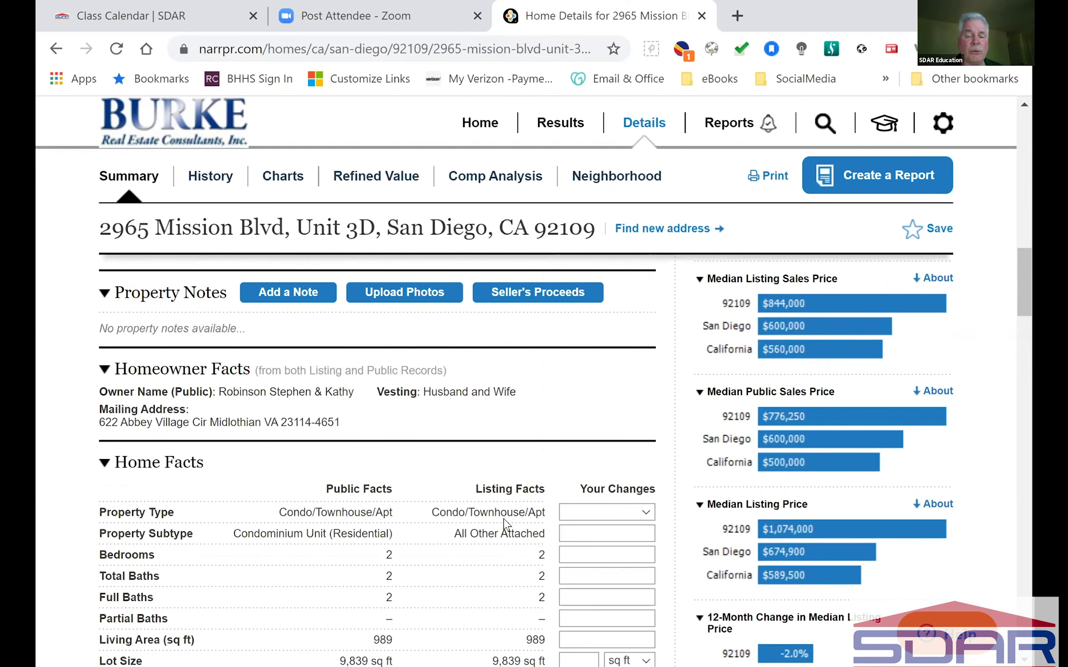
scroll(505, 524, "down", 4)
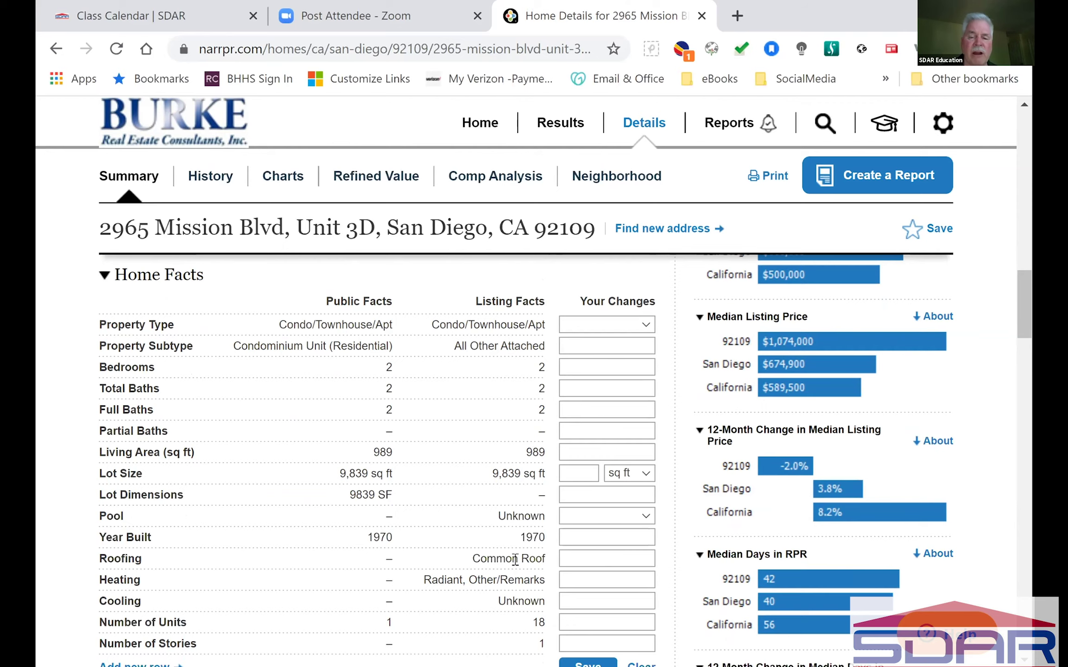
scroll(515, 560, "down", 4)
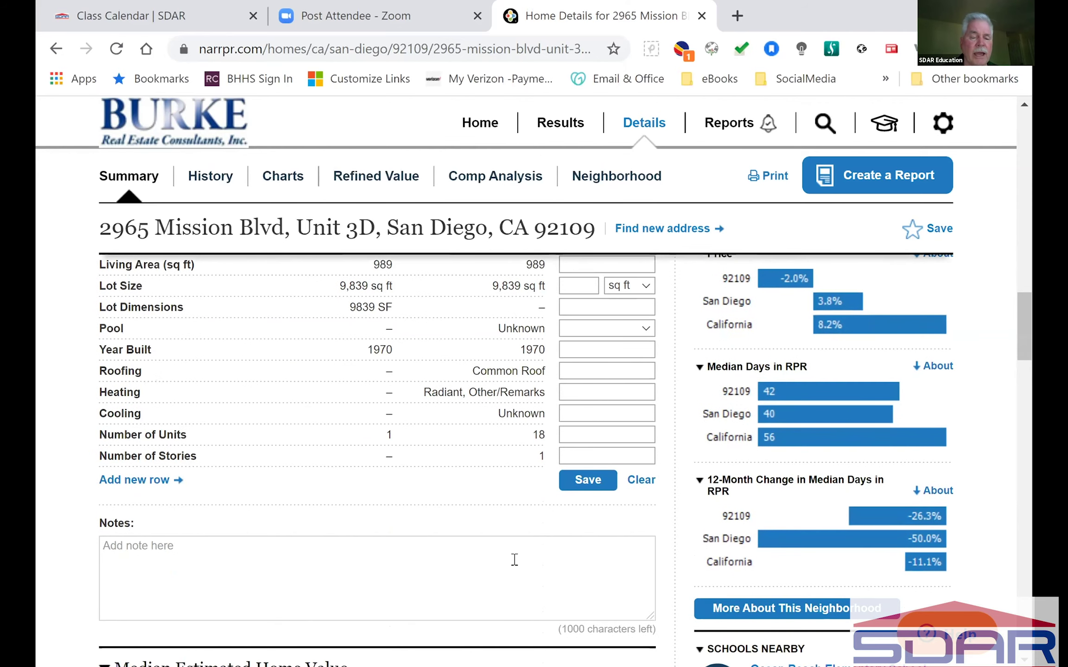
scroll(515, 560, "down", 8)
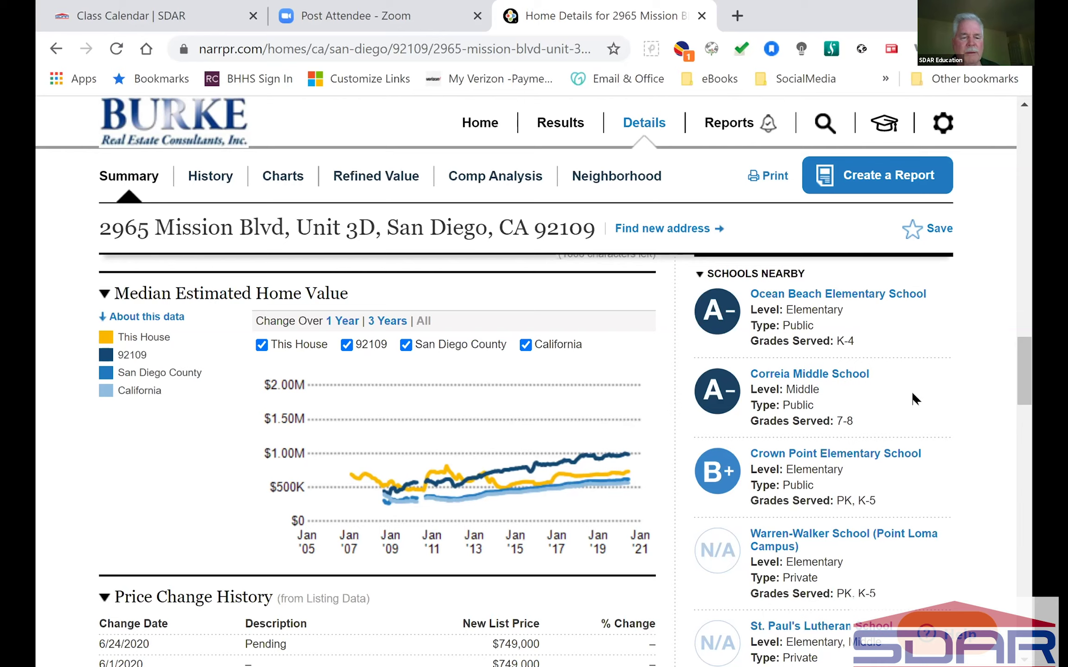
scroll(912, 392, "up", 4)
scroll(915, 399, "down", 4)
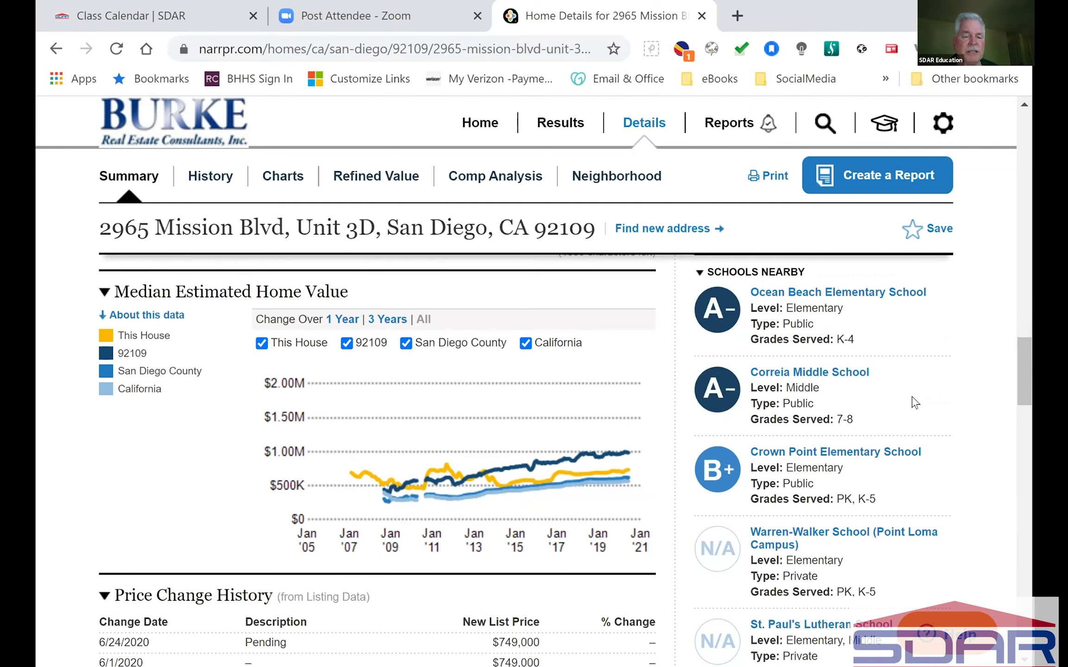
scroll(915, 403, "down", 6)
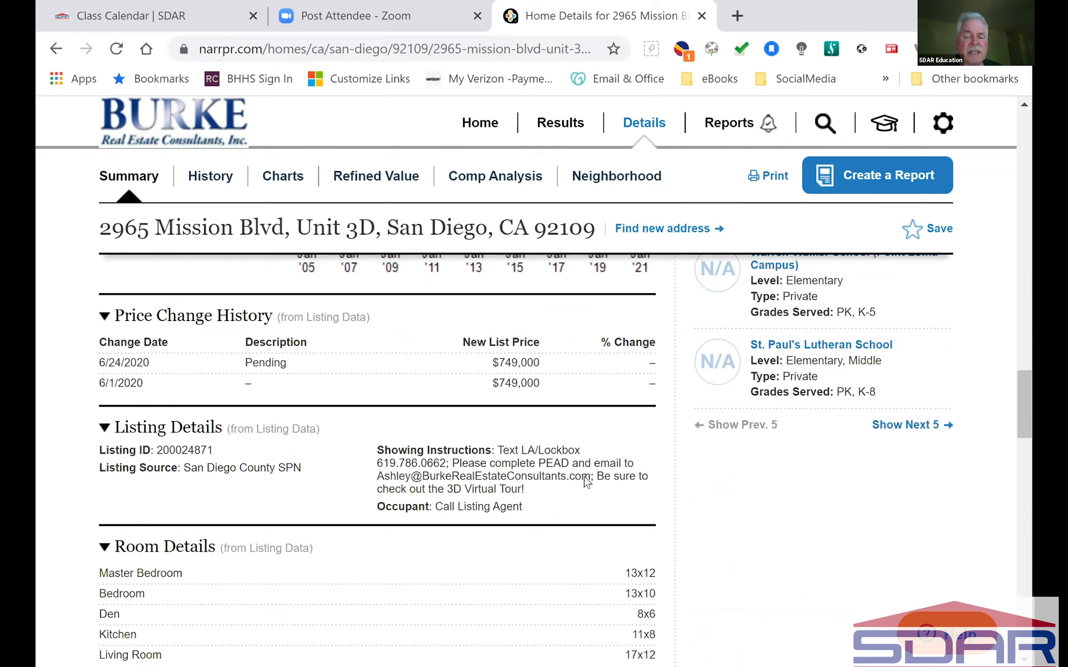
scroll(585, 500, "down", 4)
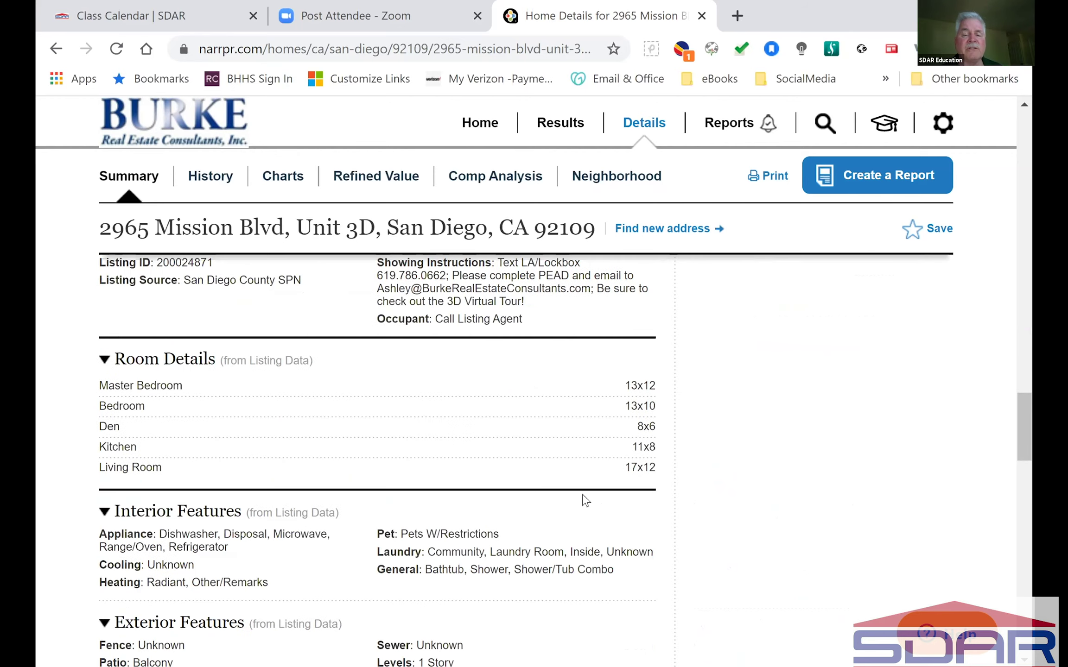
scroll(585, 501, "down", 2)
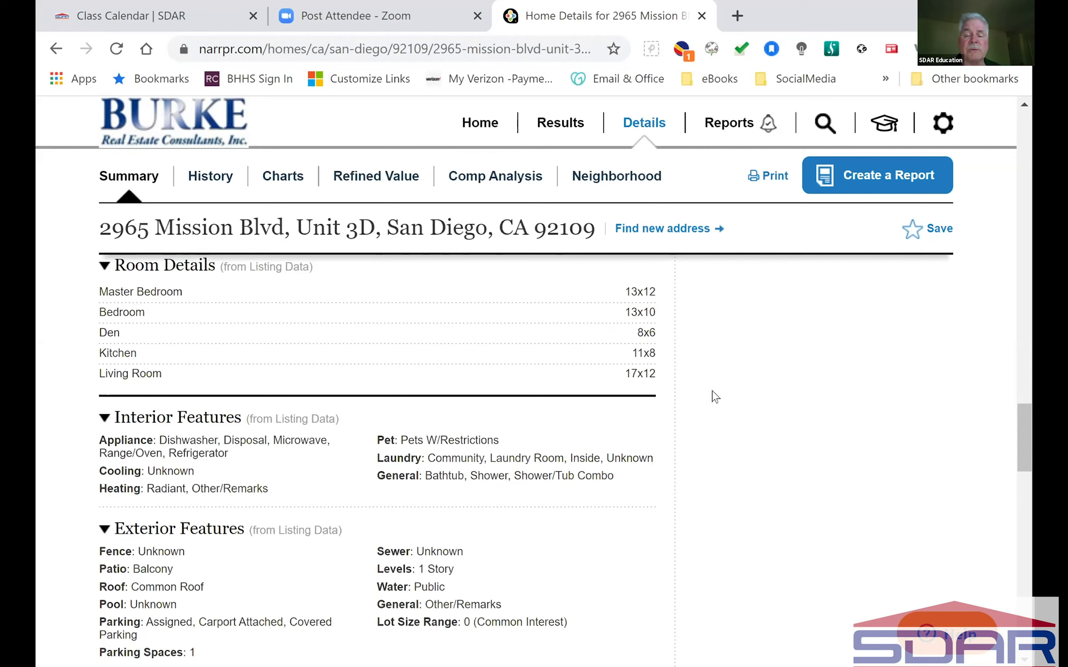
scroll(696, 471, "down", 6)
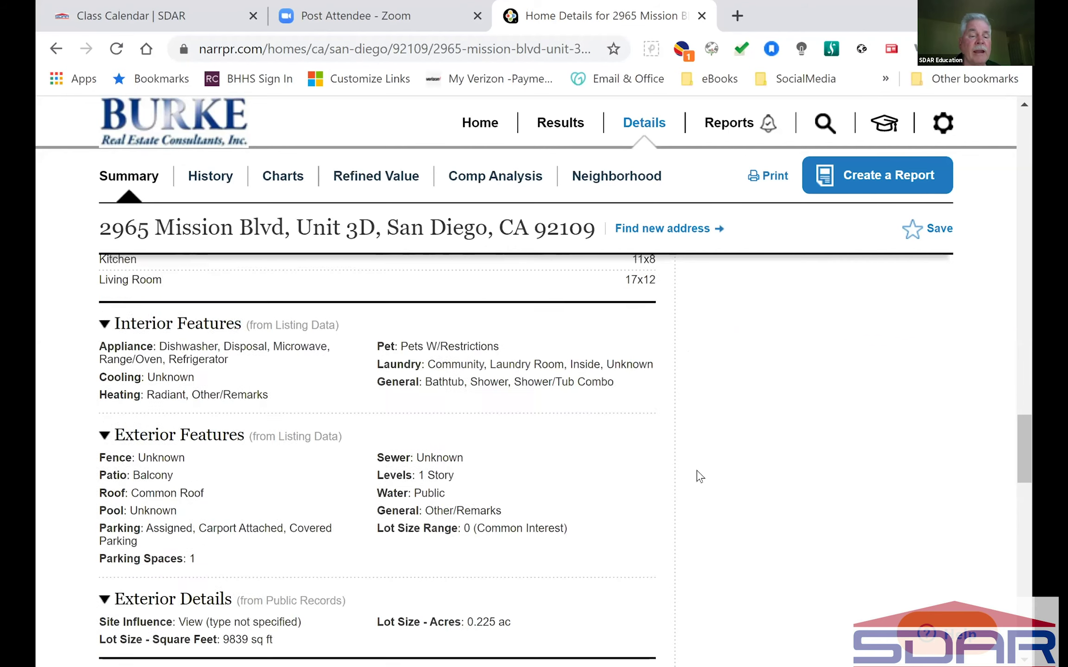
scroll(697, 470, "up", 4)
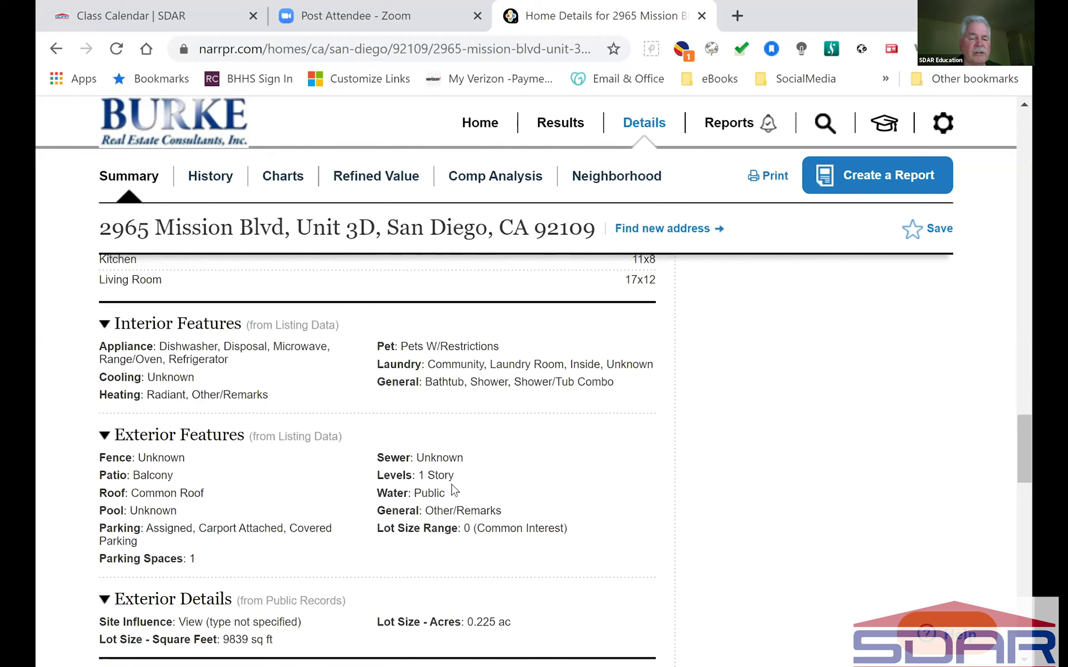
scroll(452, 485, "down", 5)
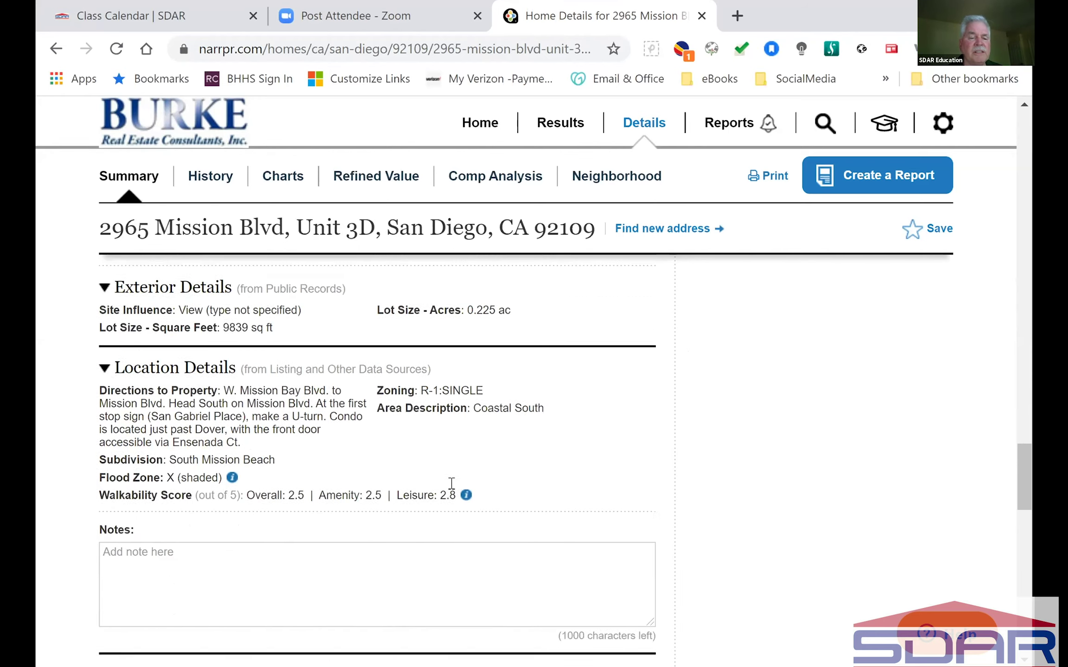
scroll(451, 485, "down", 1)
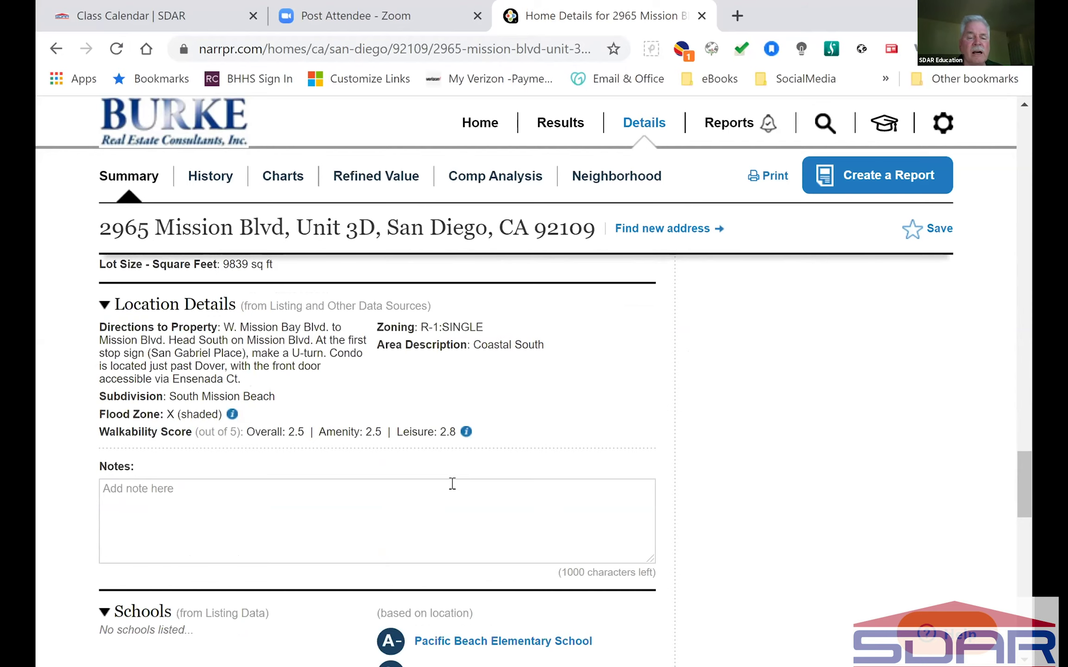
scroll(452, 483, "down", 3)
scroll(454, 486, "down", 1)
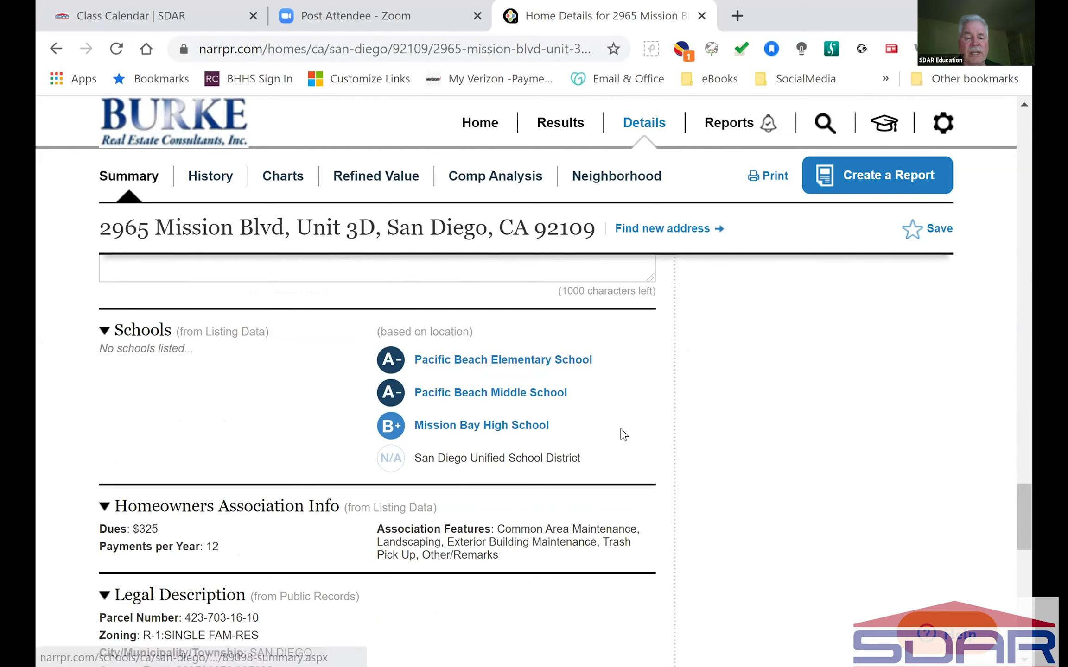
scroll(767, 475, "down", 3)
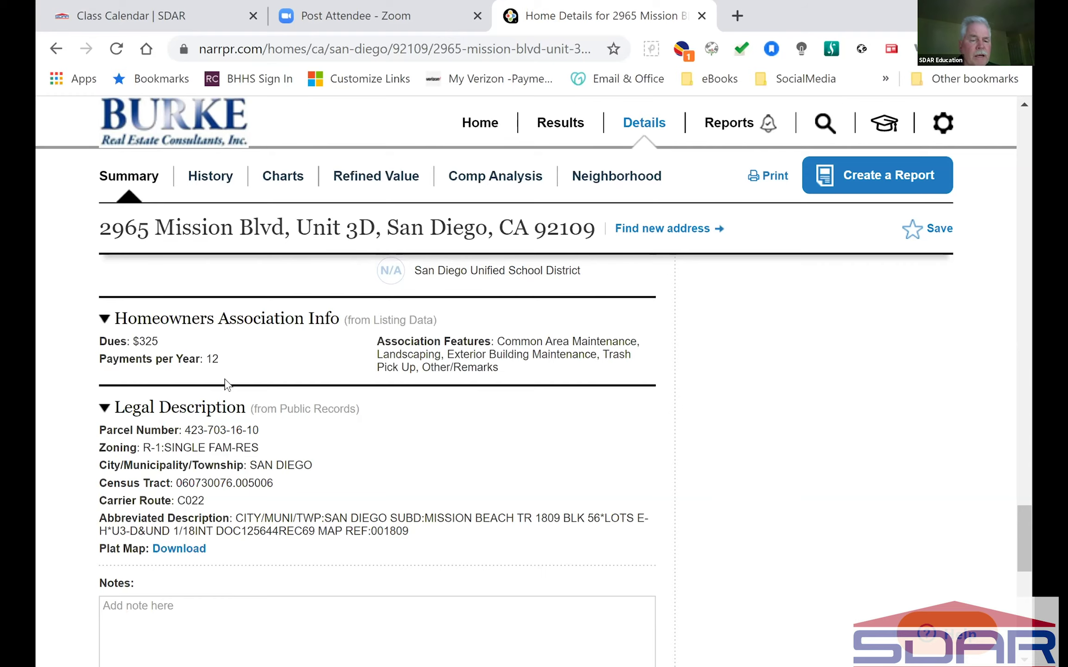
scroll(816, 527, "down", 2)
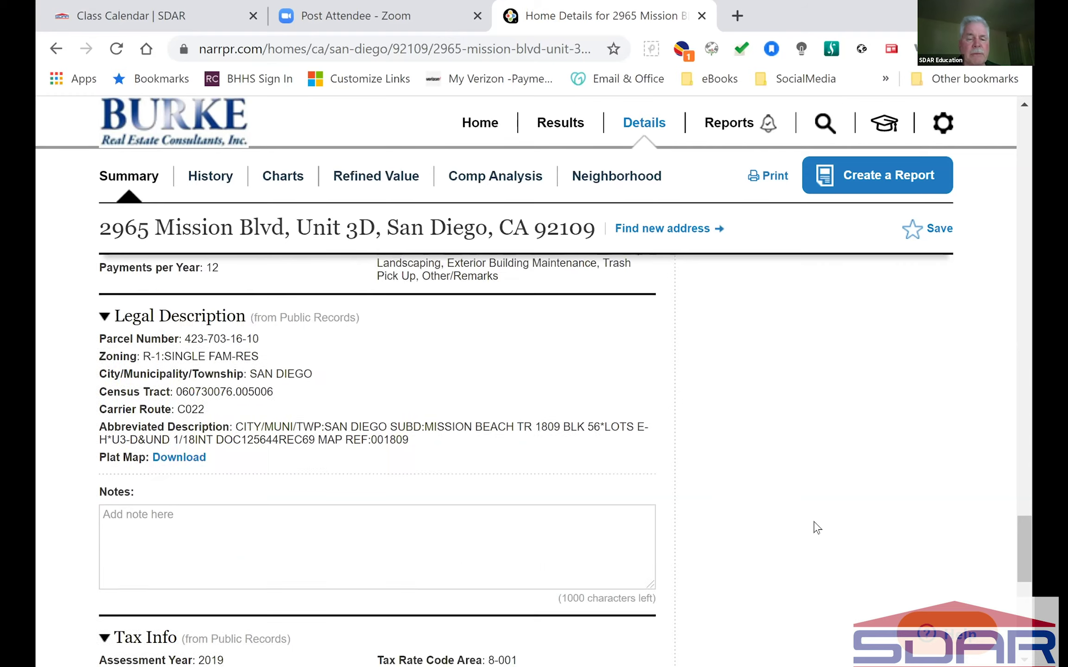
scroll(817, 528, "down", 2)
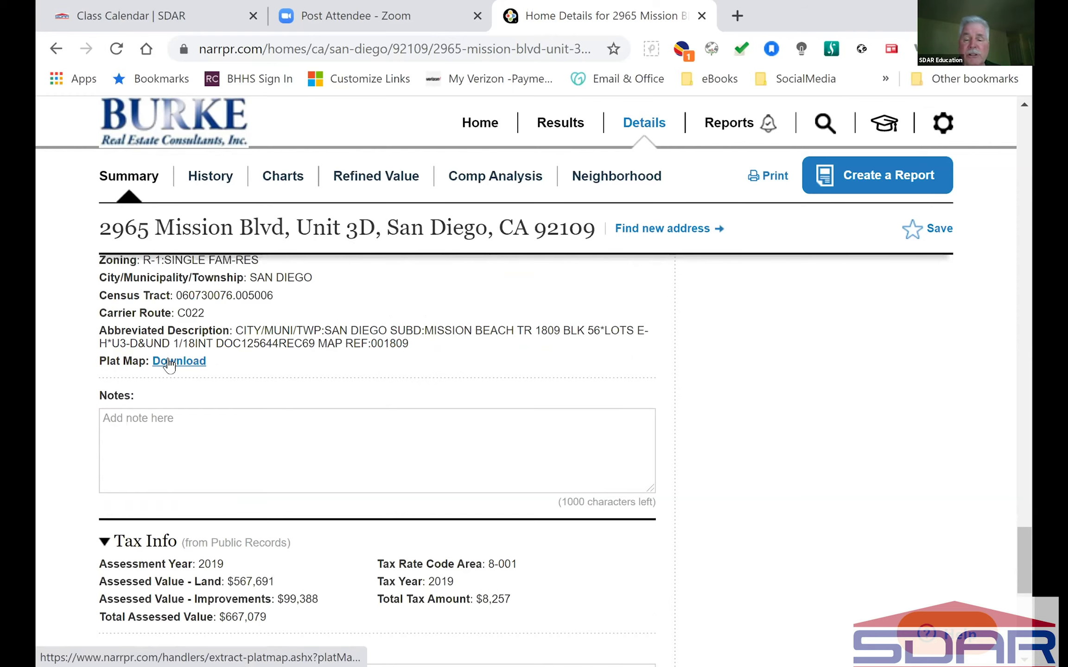
scroll(877, 441, "down", 4)
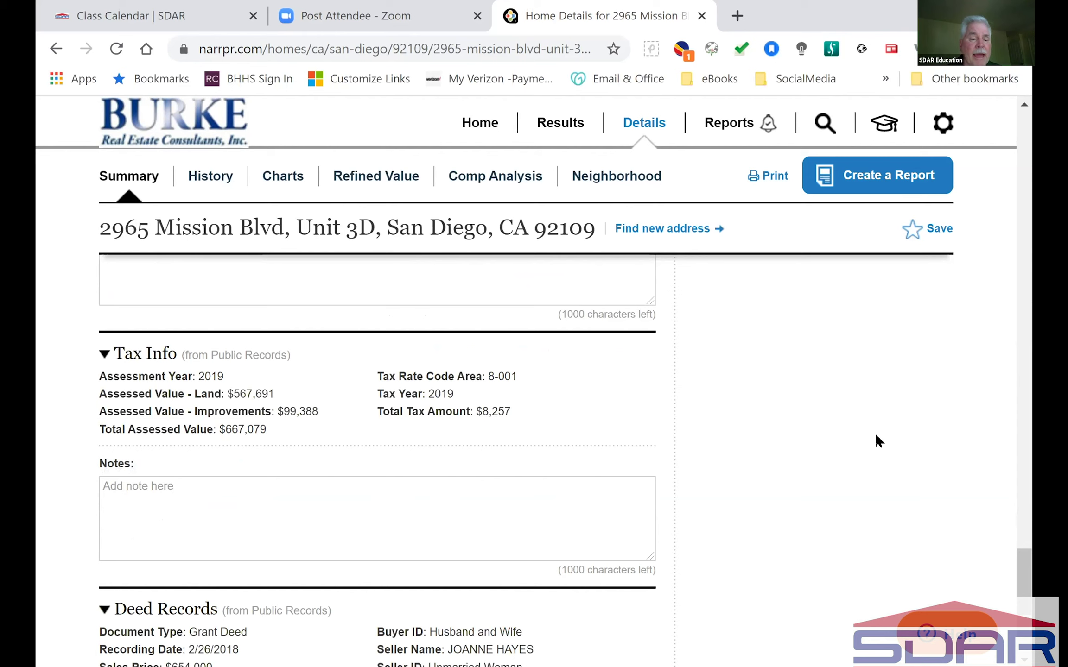
scroll(545, 405, "down", 4)
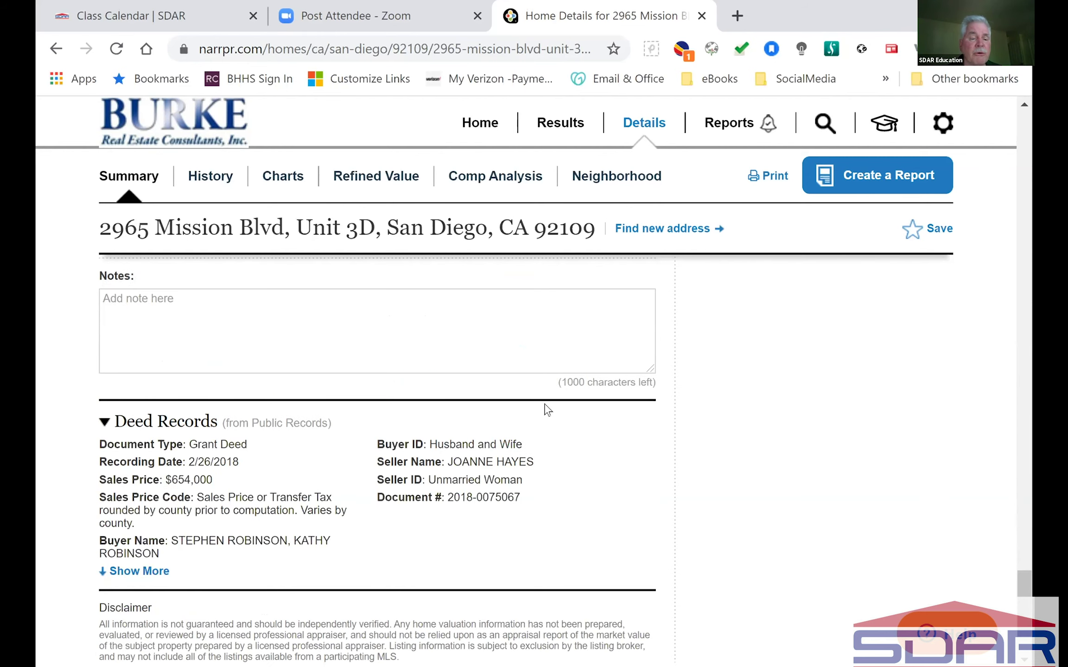
scroll(547, 410, "down", 3)
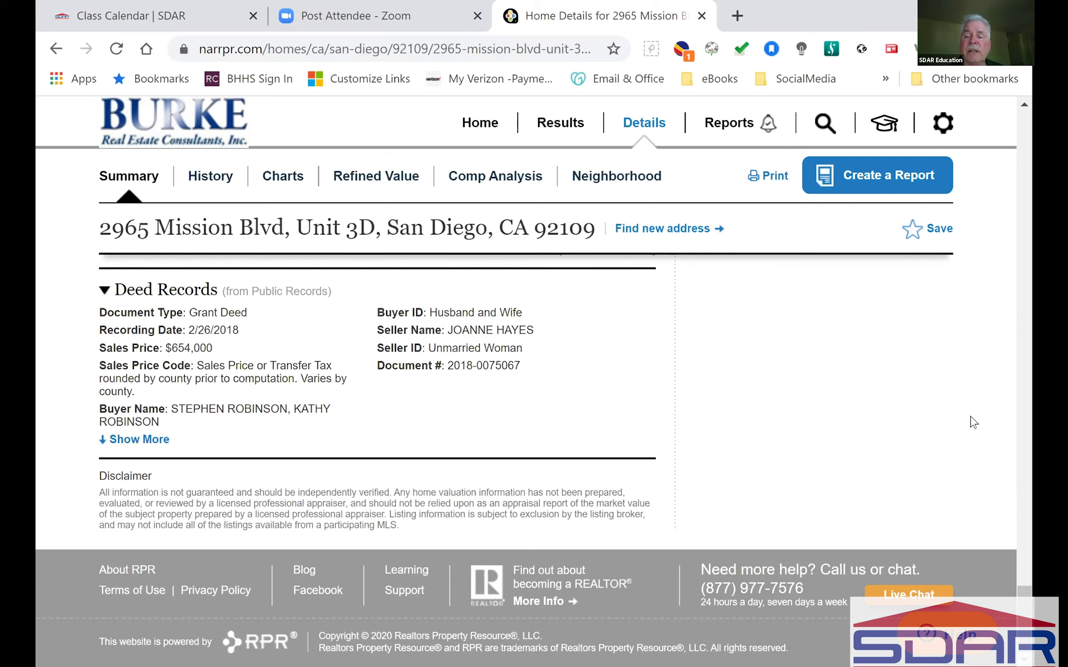
scroll(973, 423, "up", 10)
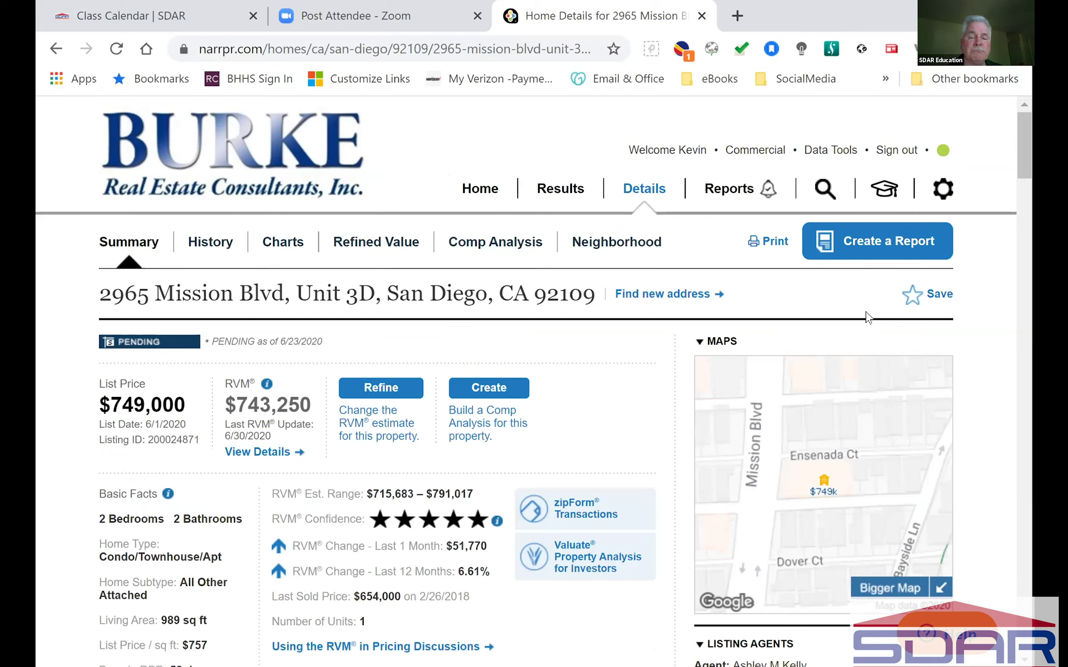
left_click(865, 246)
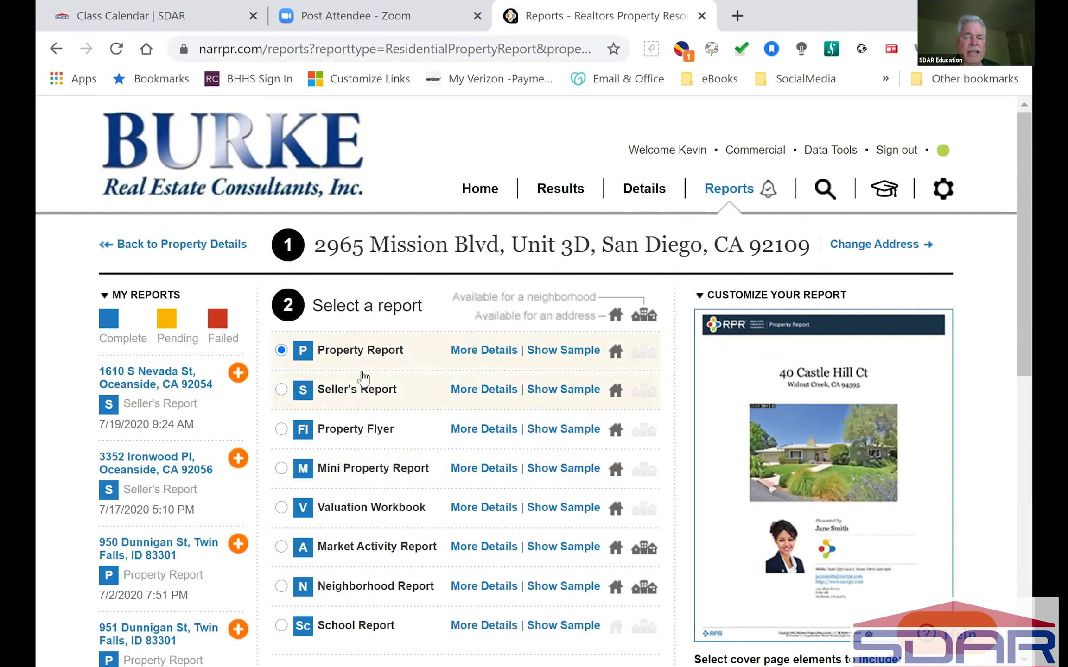
left_click(166, 246)
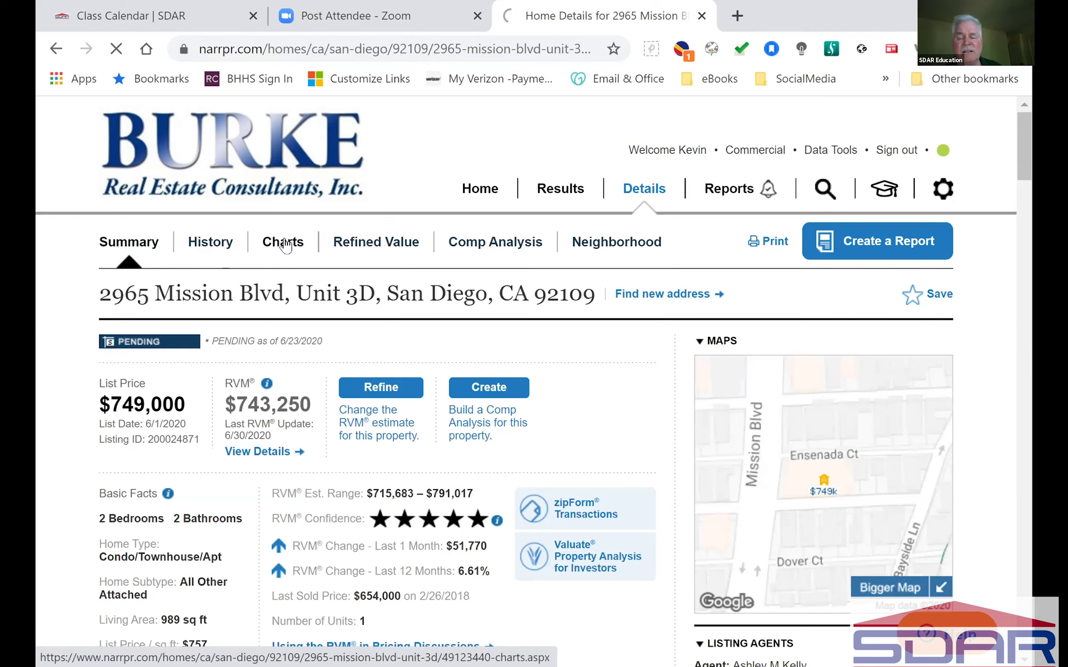
- Open the Charts tab and scroll through the 92109 vs. San Diego and California market charts
left_click(286, 245)
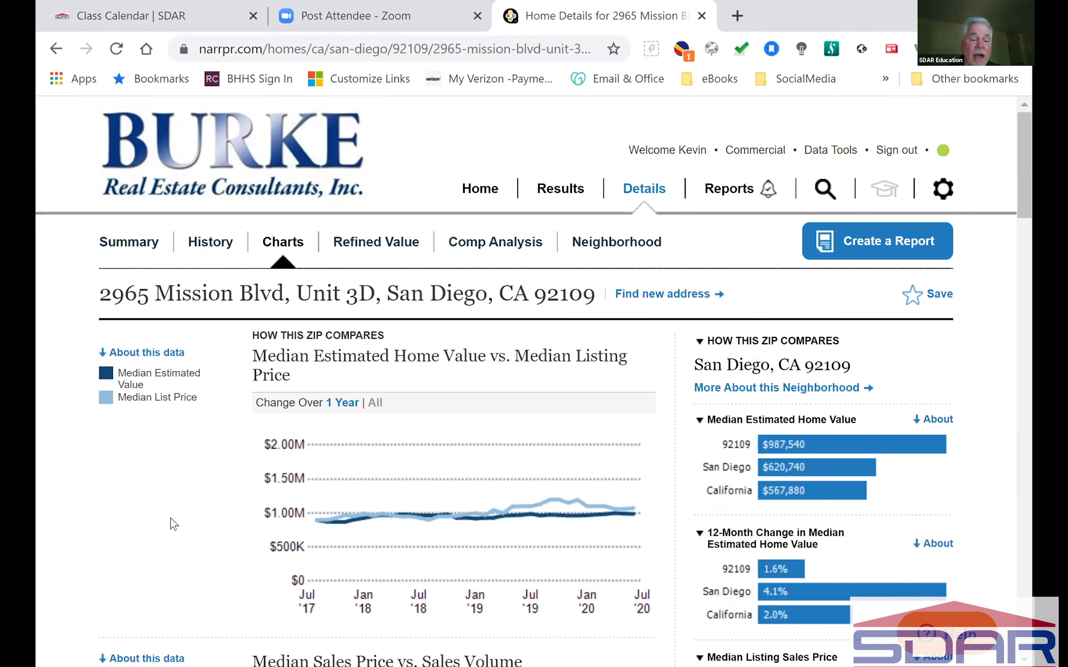
scroll(173, 523, "down", 5)
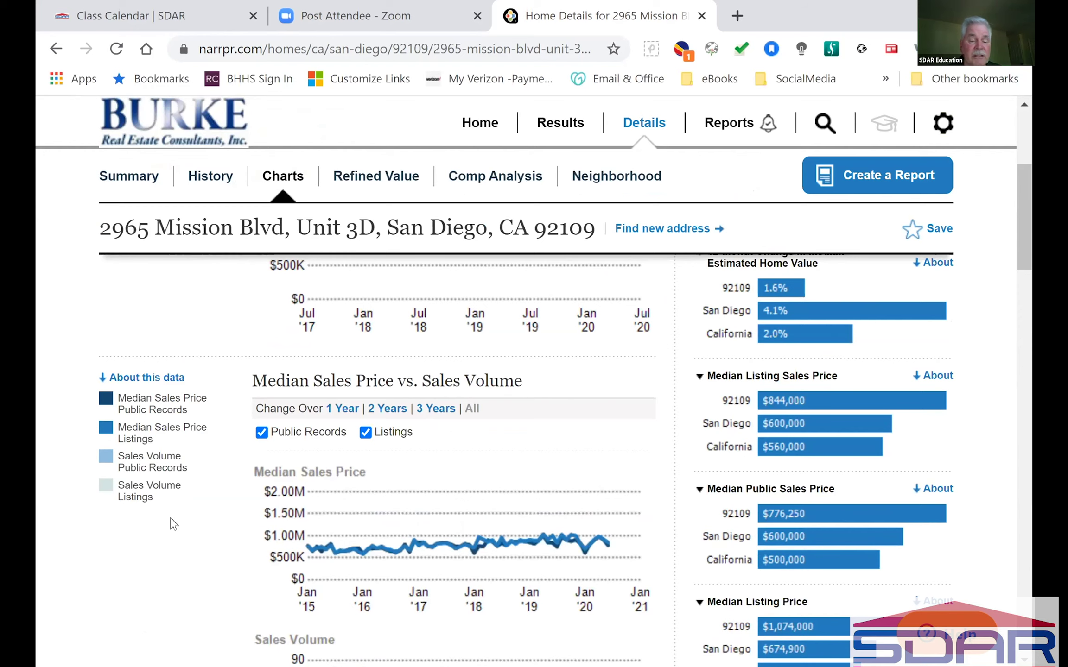
scroll(172, 523, "down", 7)
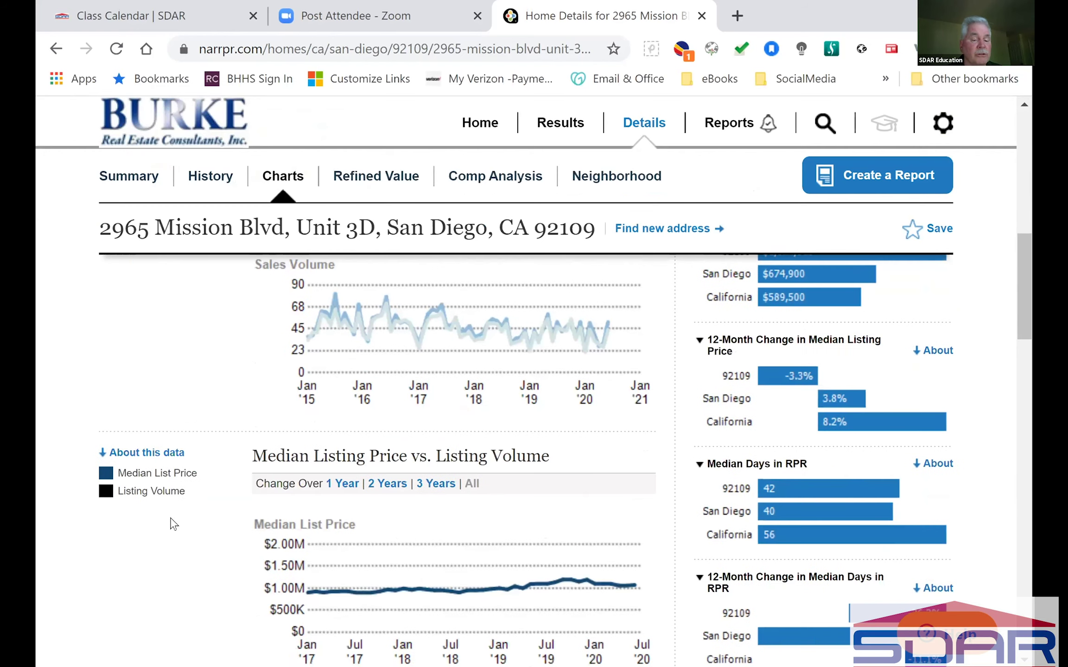
scroll(172, 524, "down", 10)
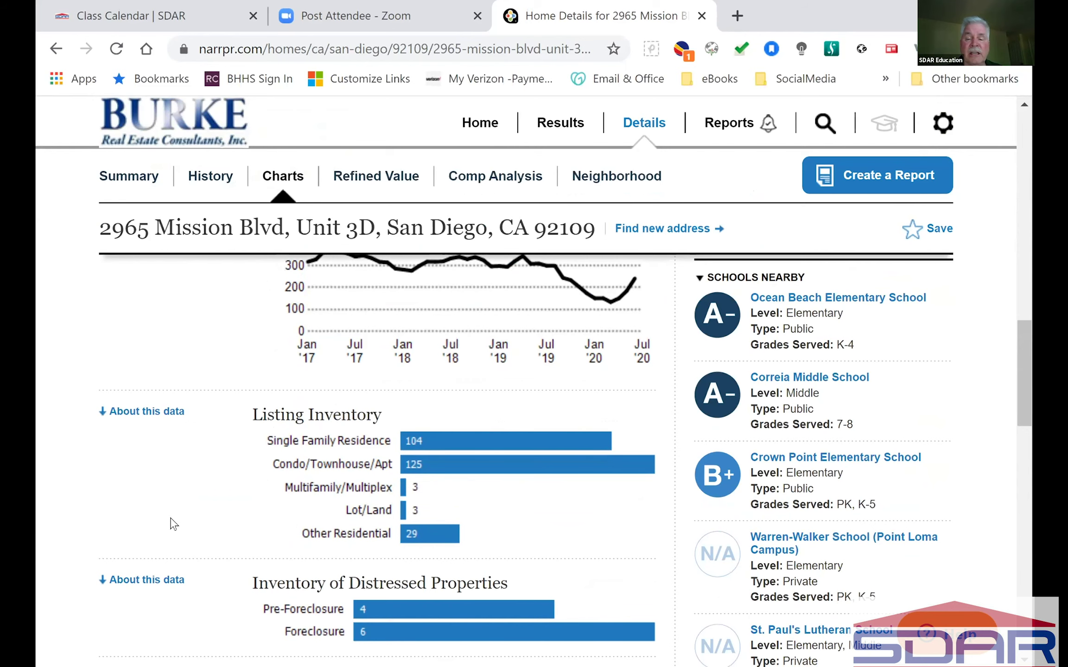
scroll(172, 523, "down", 6)
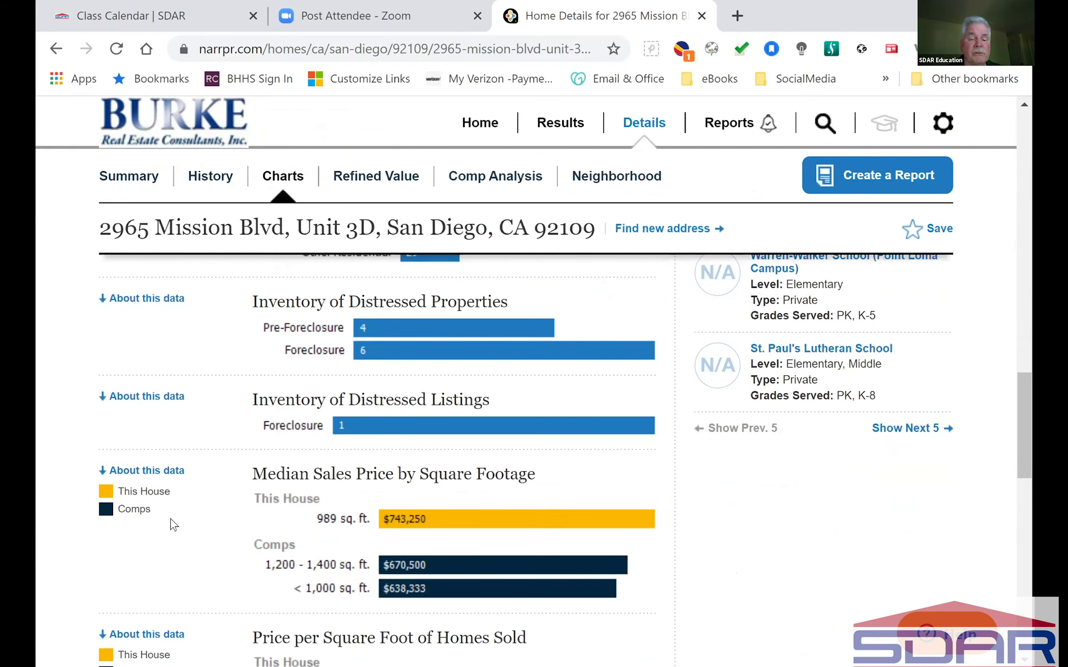
scroll(173, 524, "down", 17)
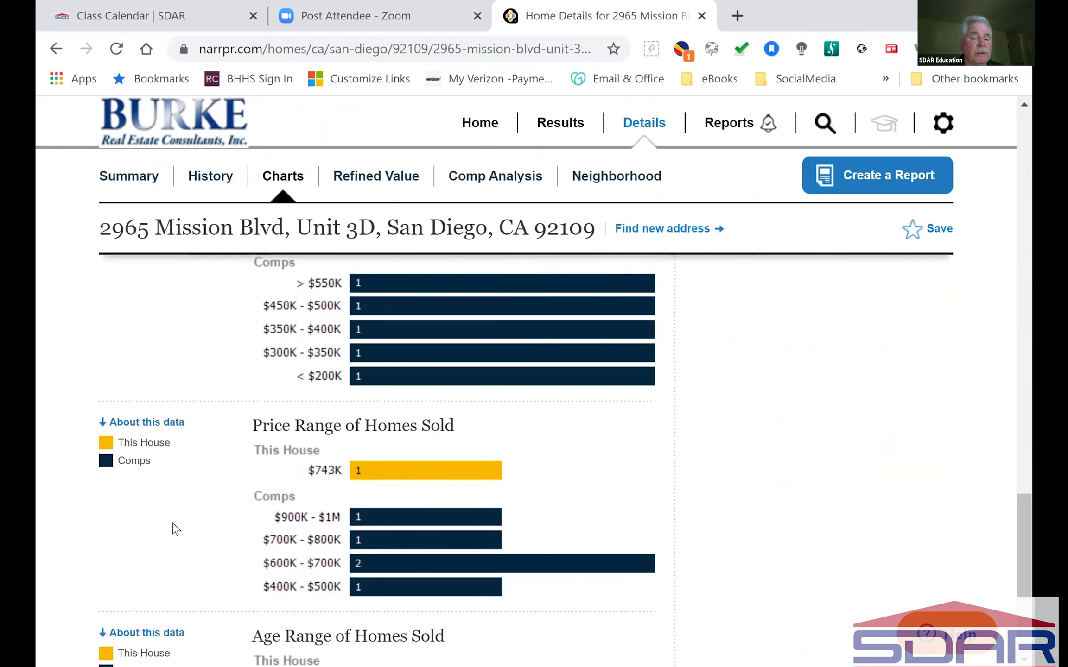
scroll(178, 524, "up", 20)
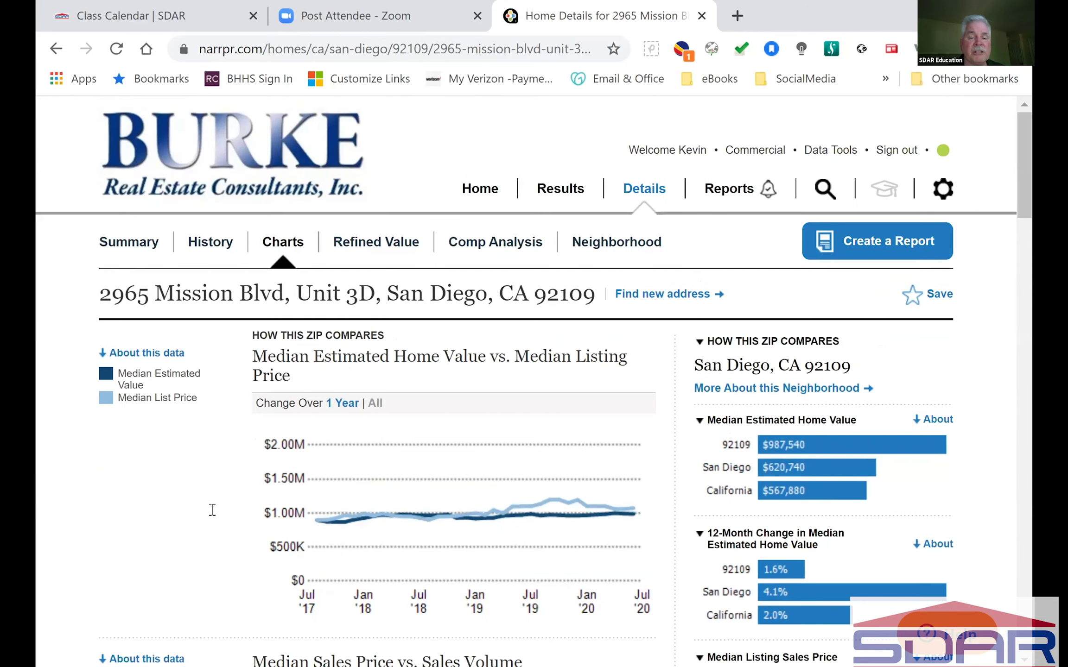
- On Refined Value, apply Total Rooms of 6, then 25, then clear the field
left_click(378, 242)
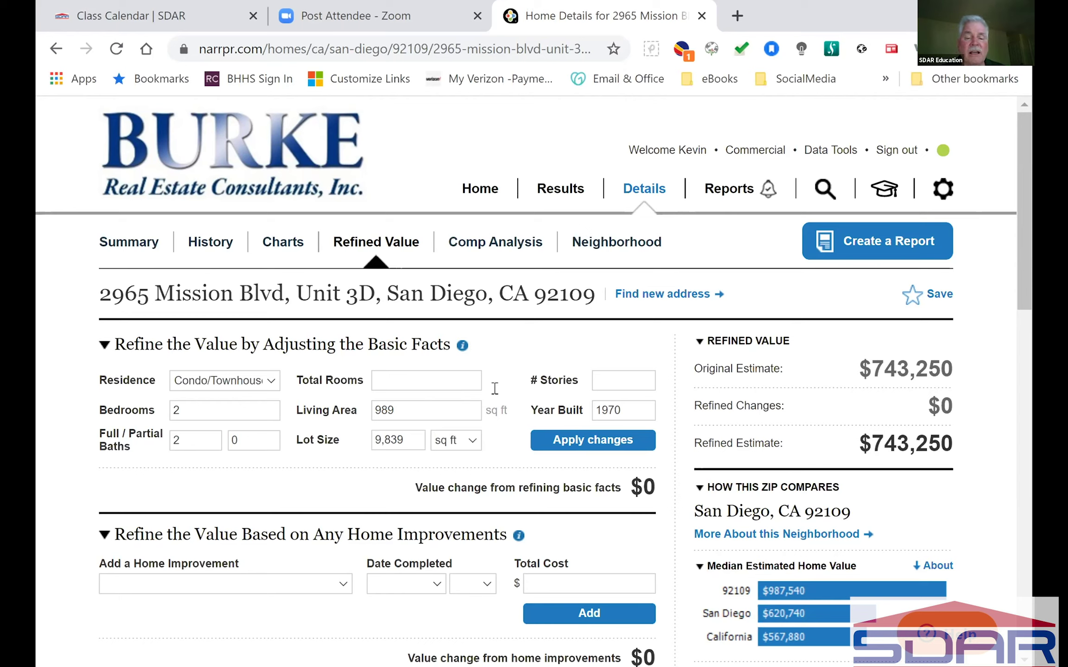
left_click(415, 375)
type("6")
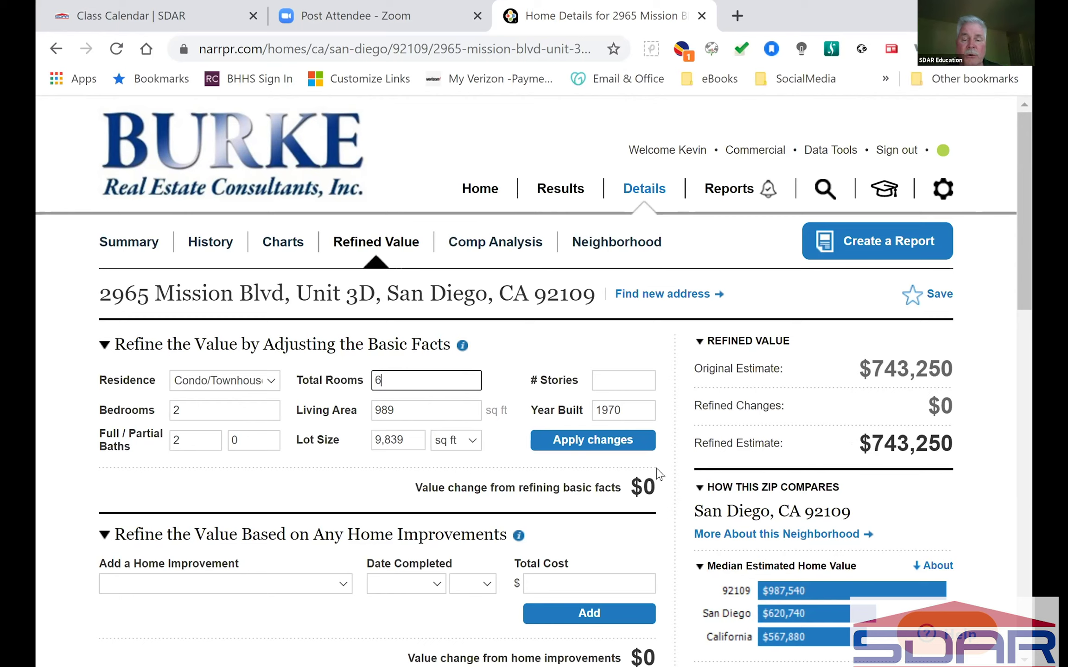
left_click(592, 443)
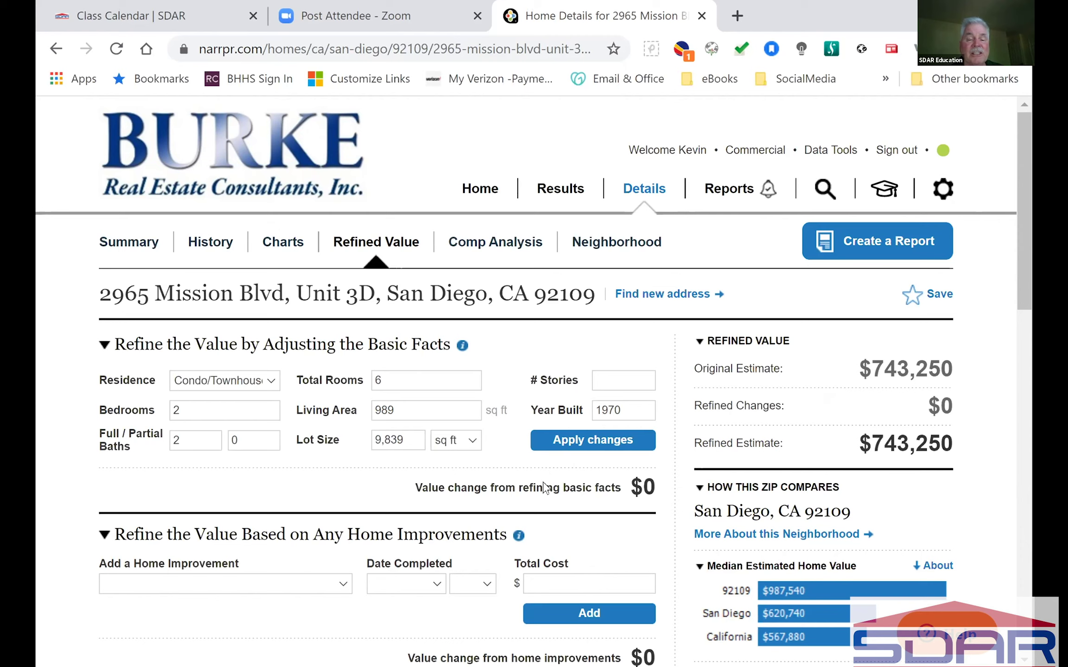
double_click(402, 379)
type("25")
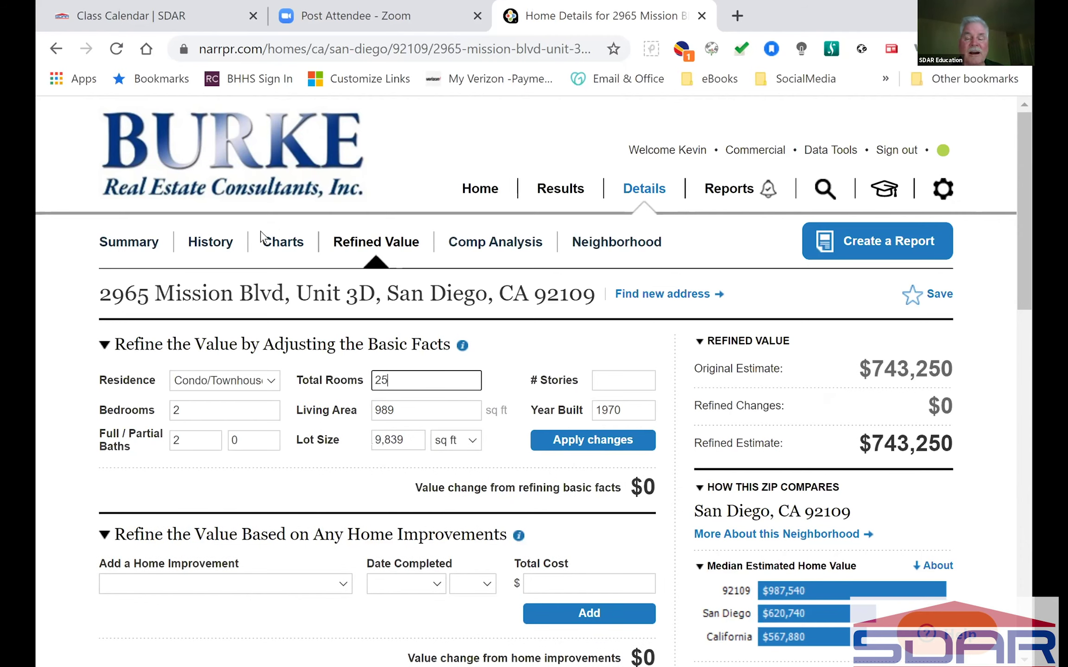
left_click(596, 441)
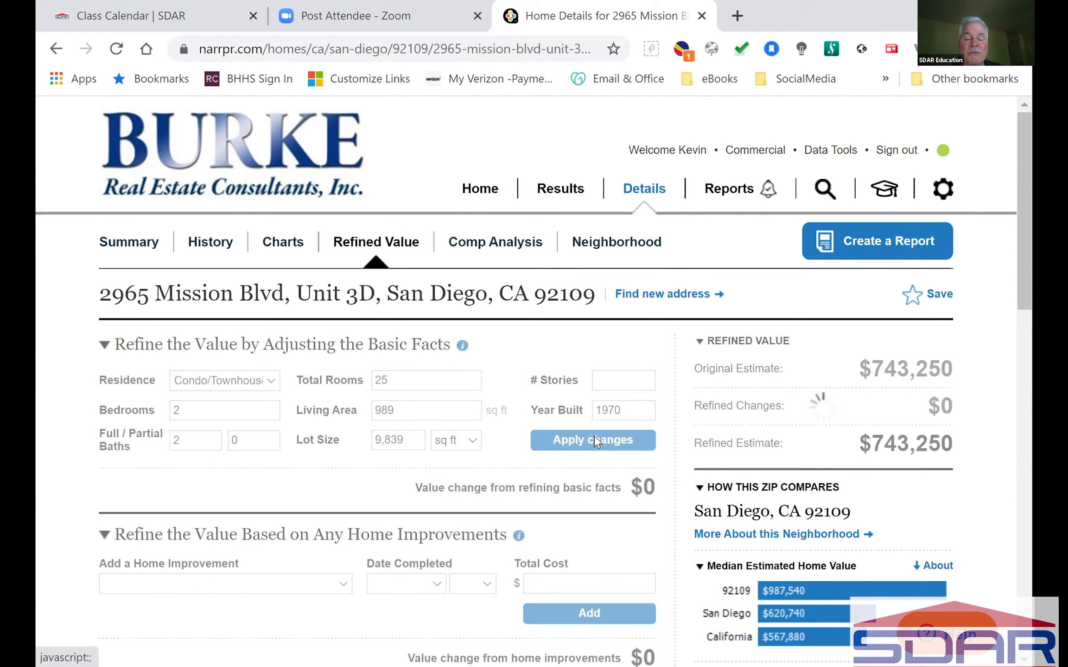
double_click(402, 380)
key("BackSpace")
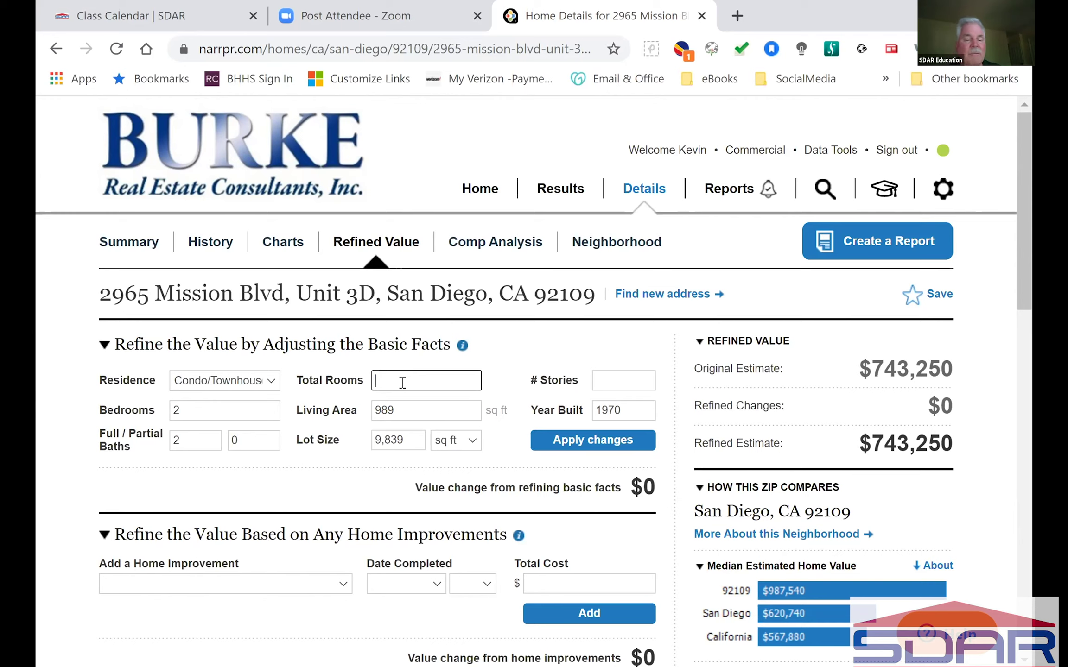
- Apply 3 bedrooms, then restore the original 2 bedrooms and $743,250 estimate
double_click(207, 404)
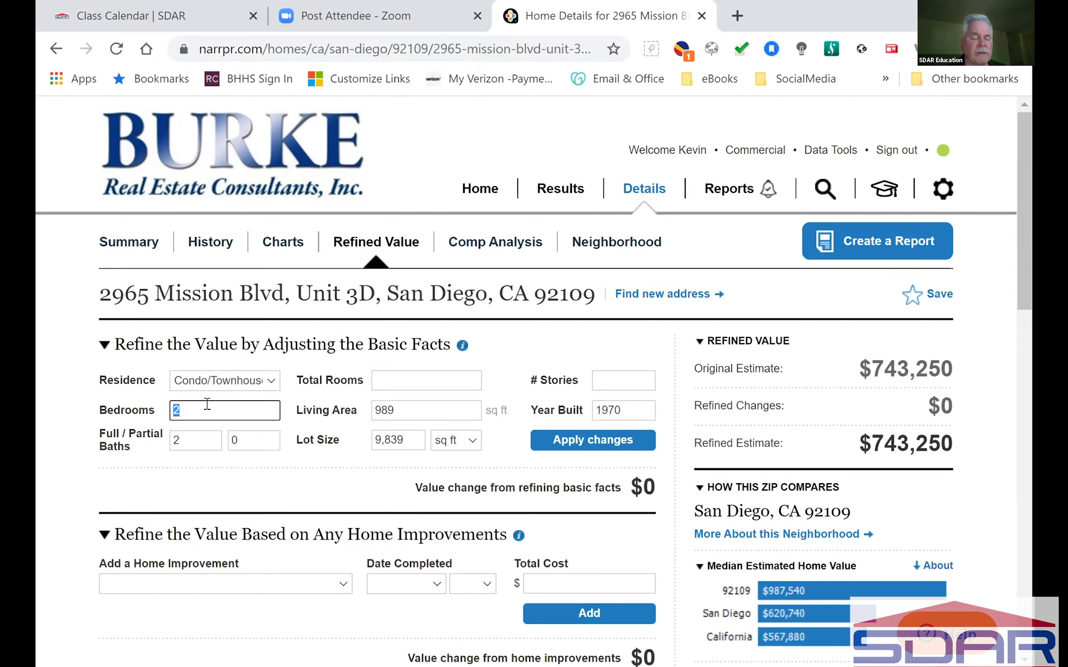
type("3")
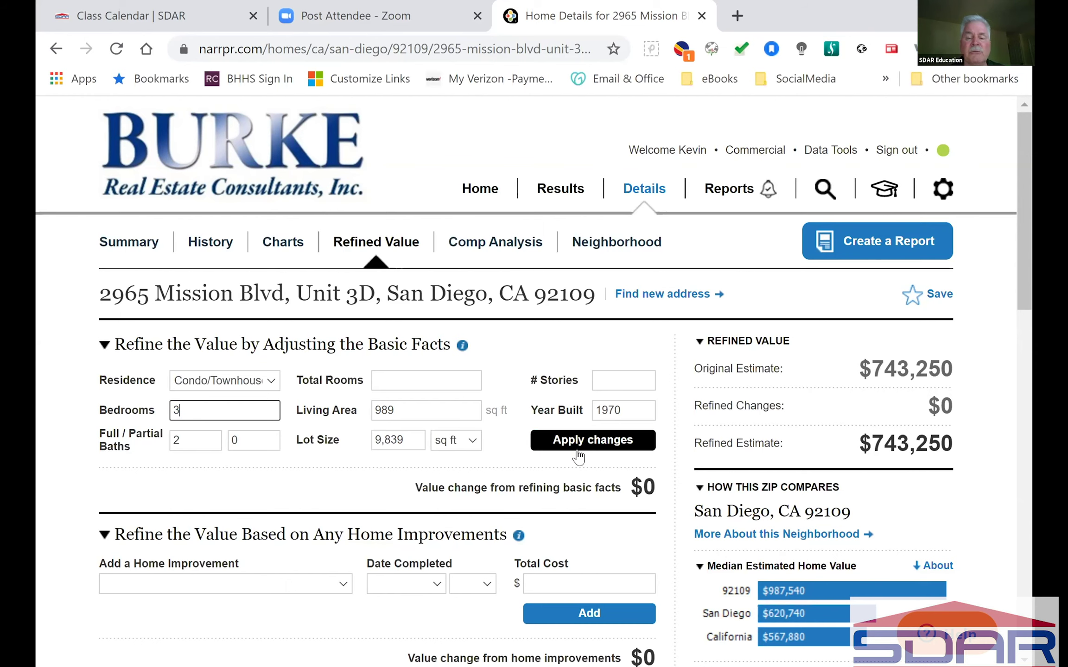
left_click(583, 450)
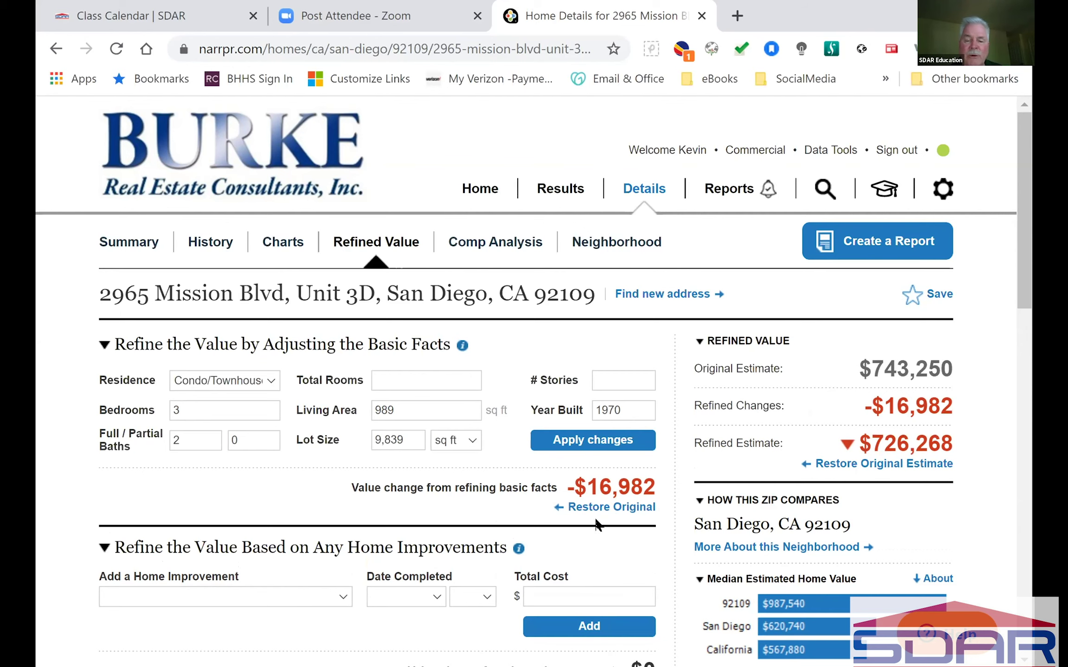
left_click(616, 508)
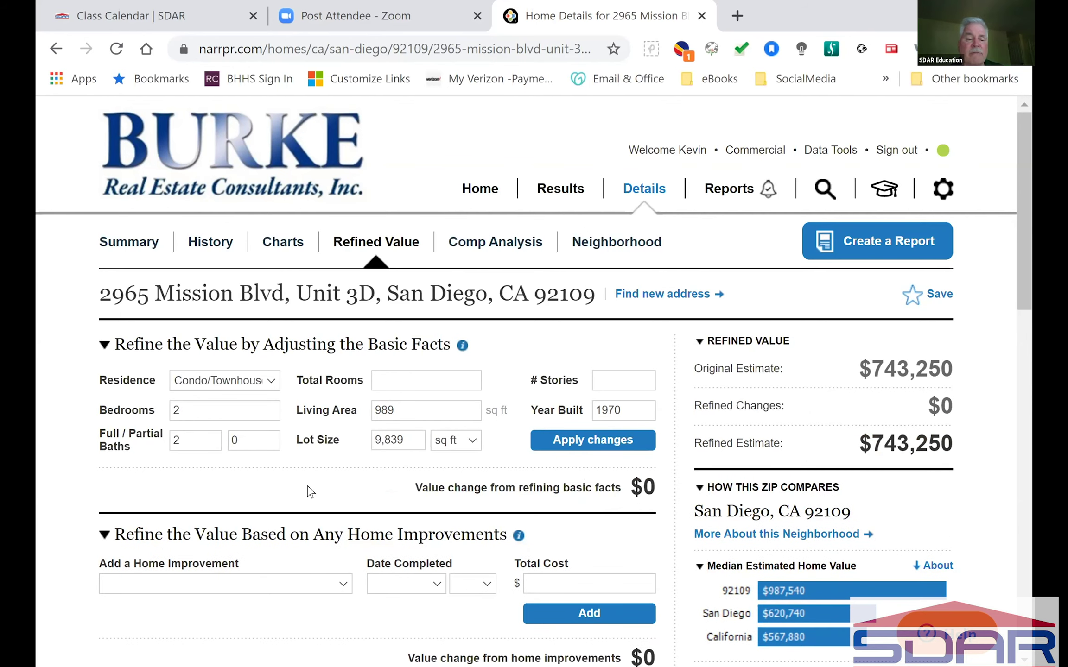
double_click(194, 438)
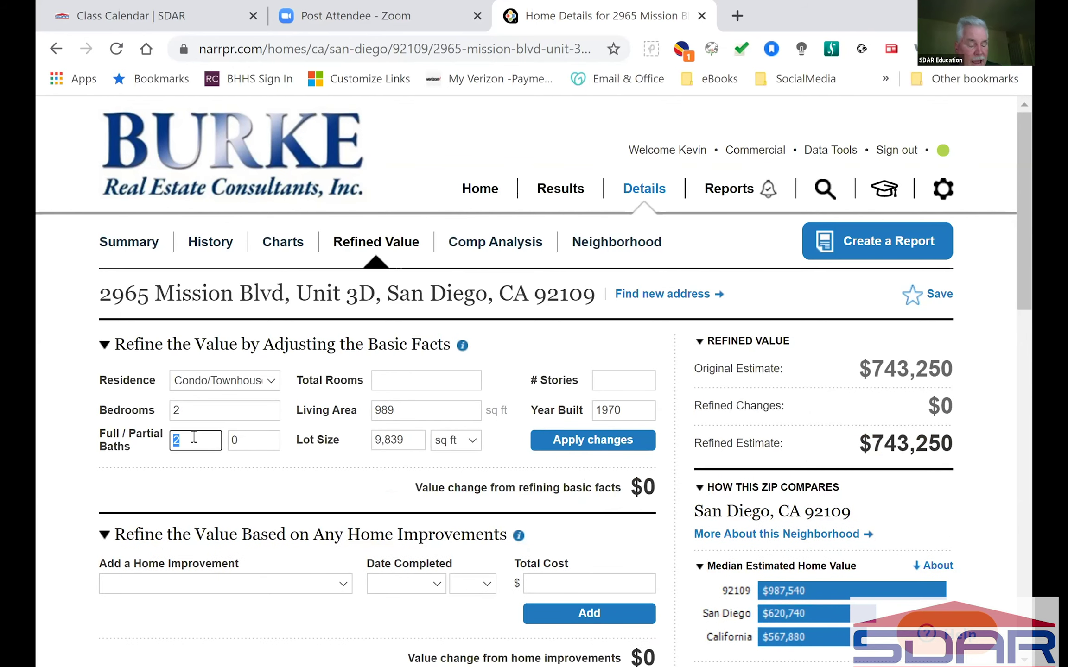
type("3")
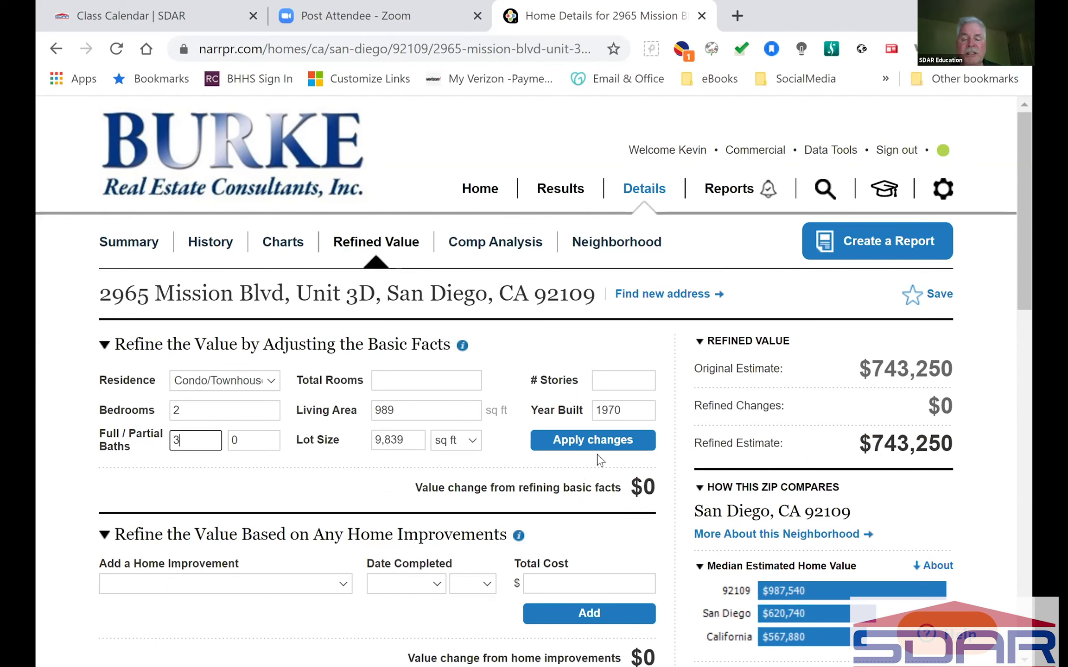
left_click(598, 448)
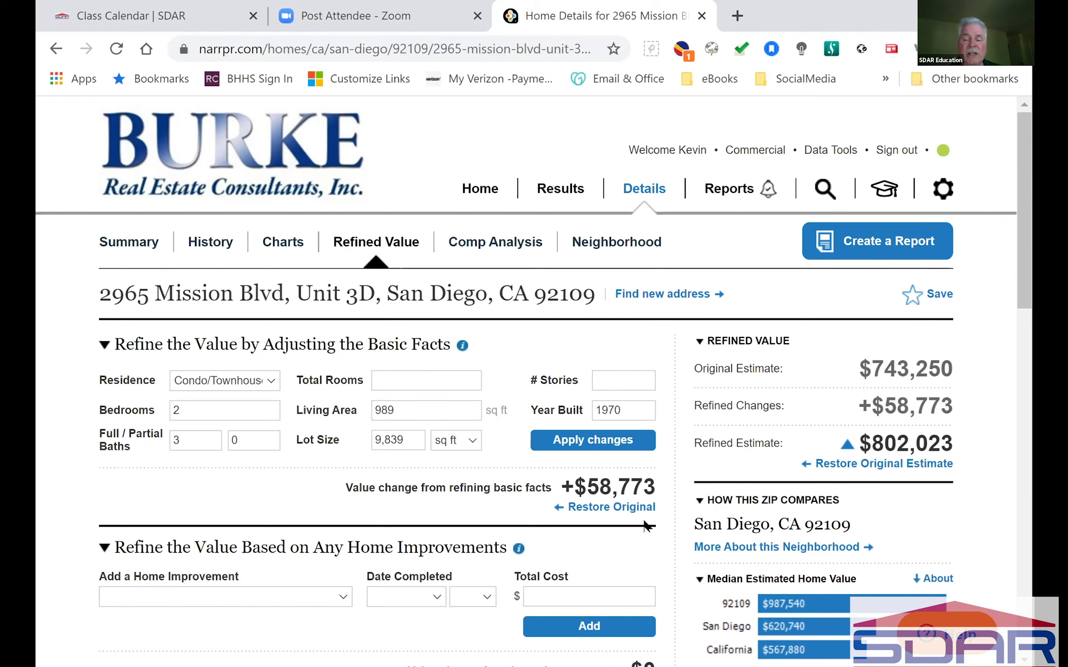
left_click(610, 508)
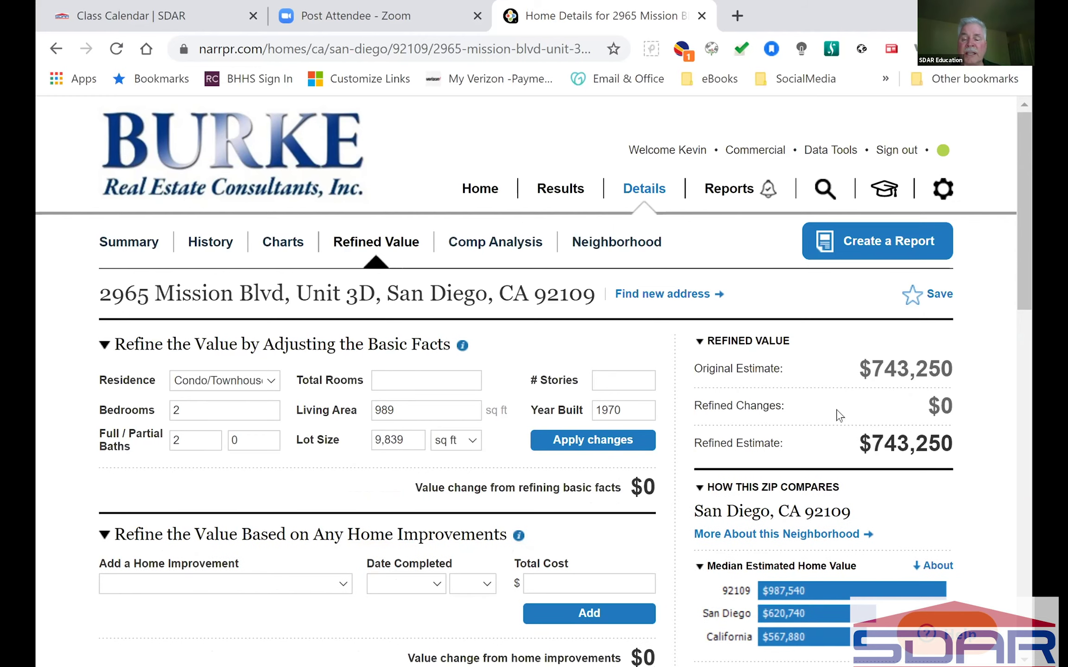
scroll(534, 380, "down", 1)
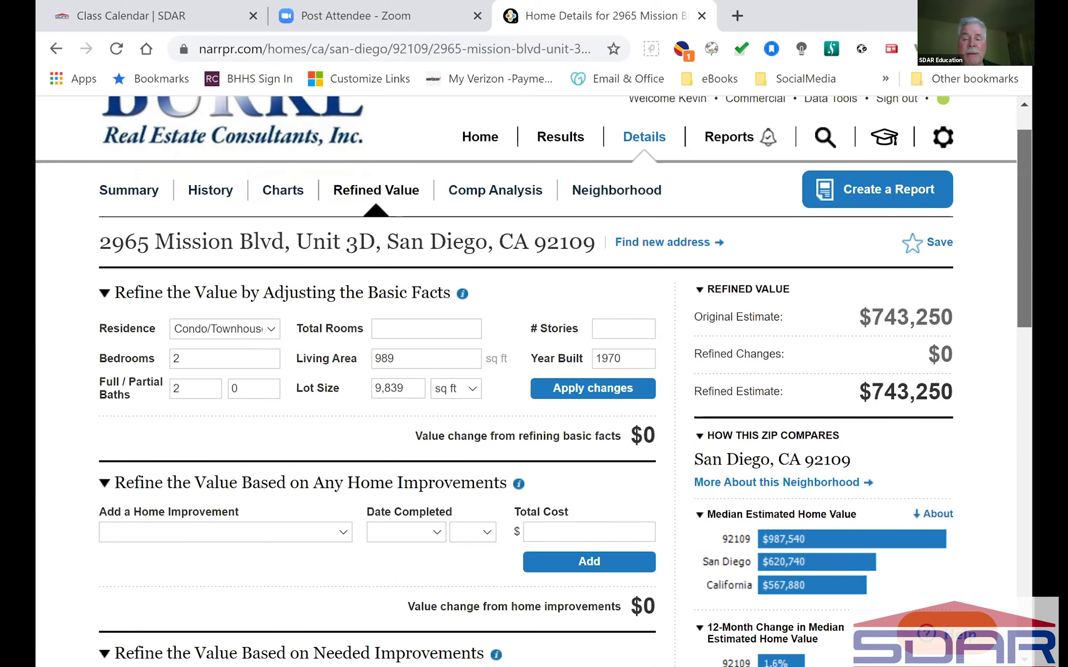
scroll(295, 385, "down", 3)
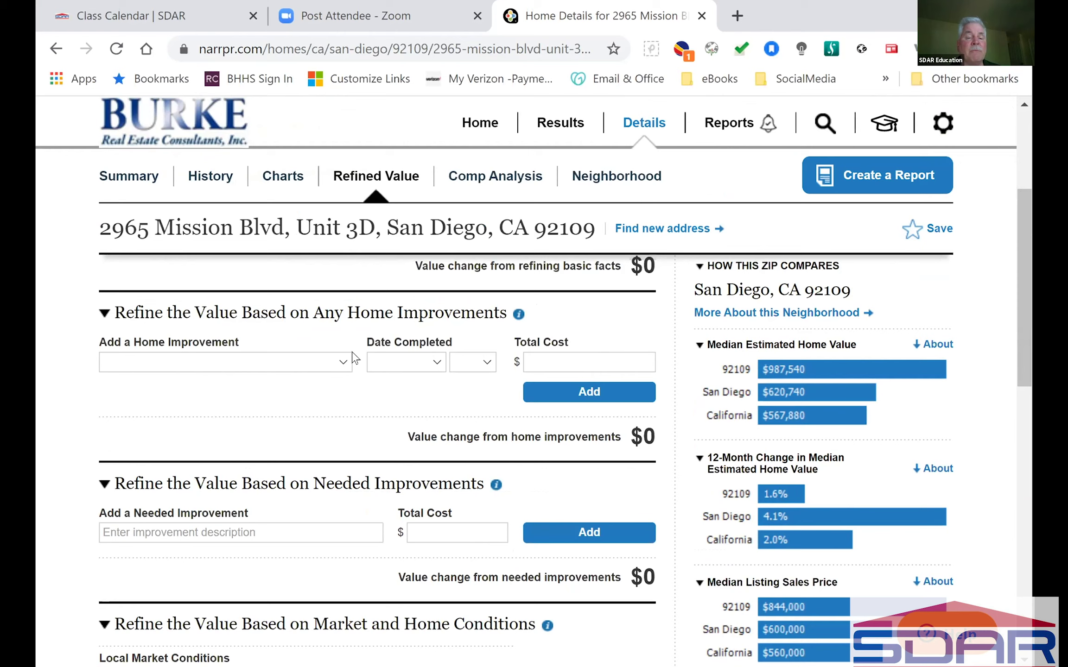
- Choose Major Kitchen Remodel (Upscale) as the home improvement
left_click(344, 362)
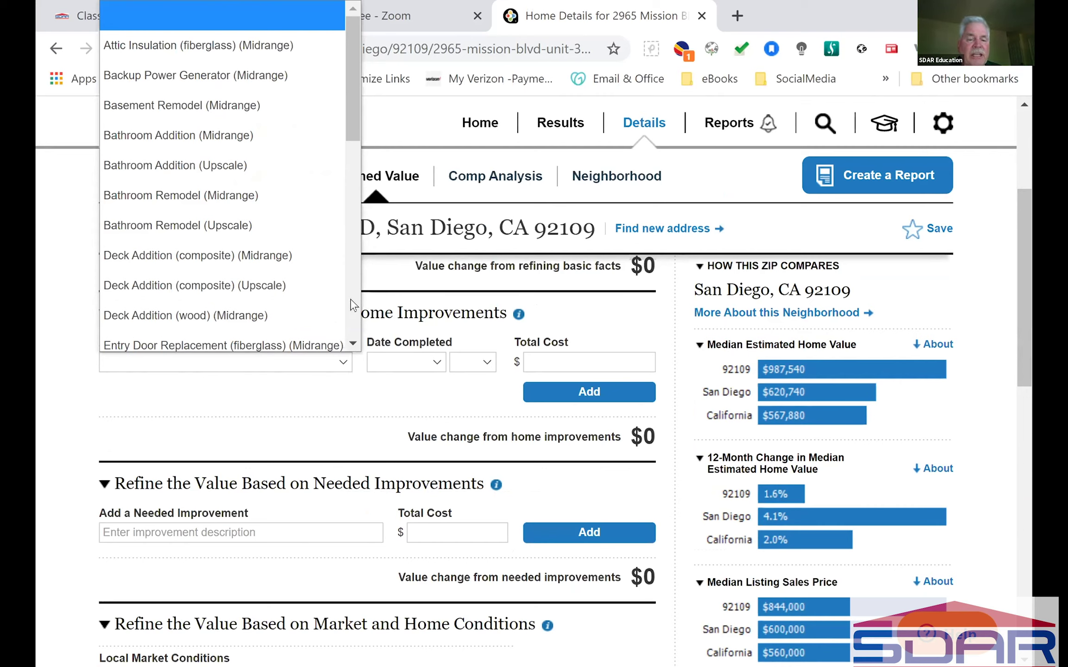
scroll(352, 304, "down", 5)
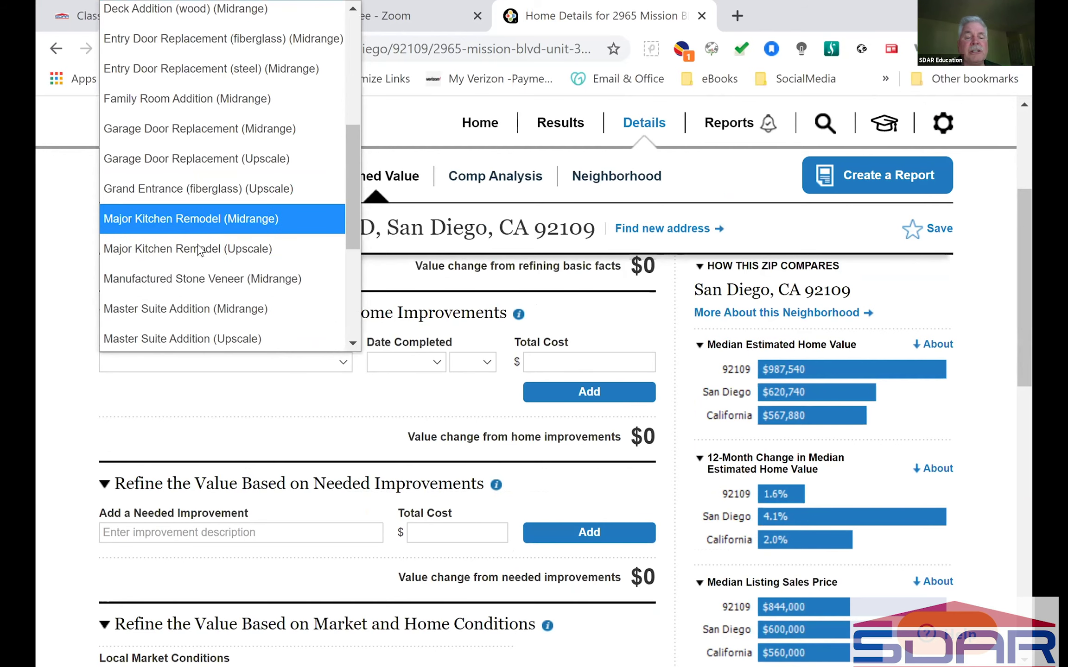
left_click(213, 253)
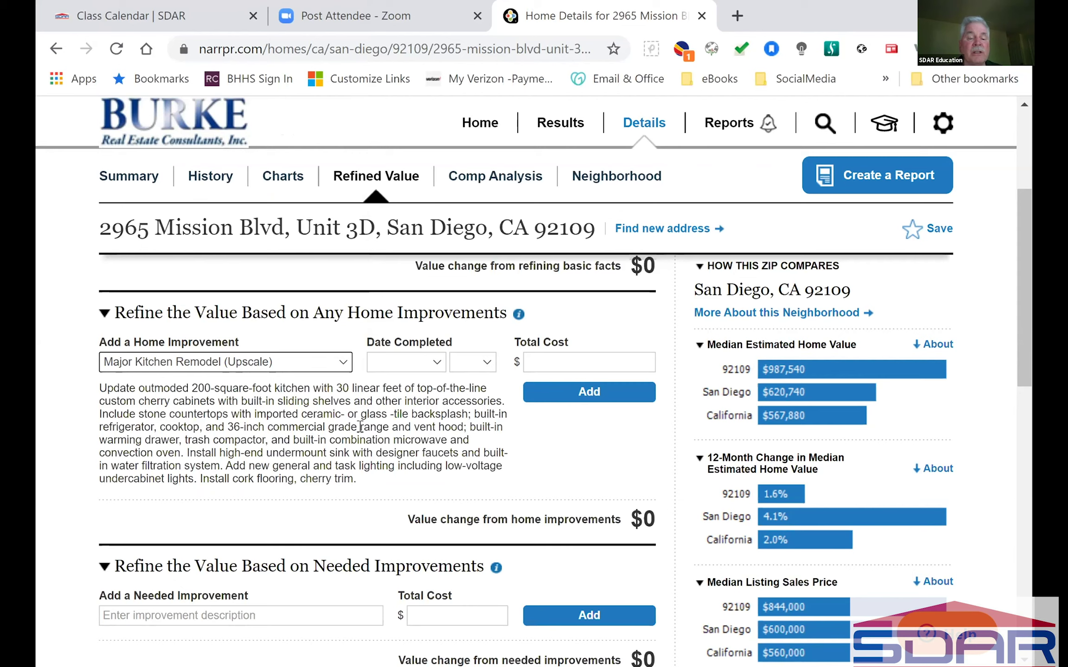
- Set the improvement's Date Completed to May 2019
left_click(437, 363)
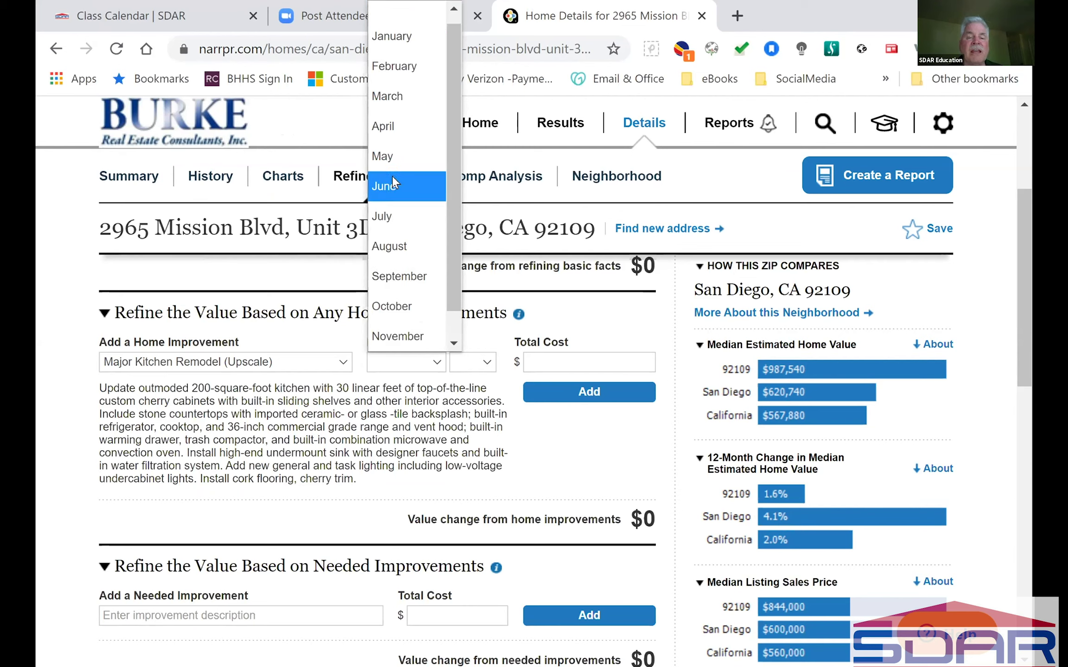
left_click(394, 166)
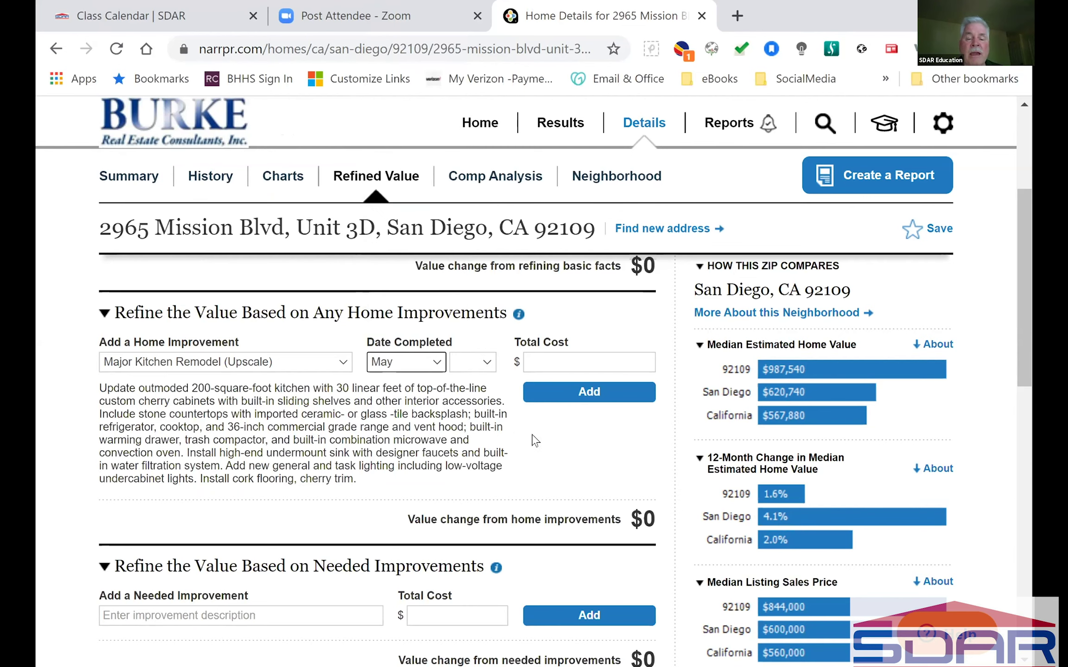
left_click(488, 364)
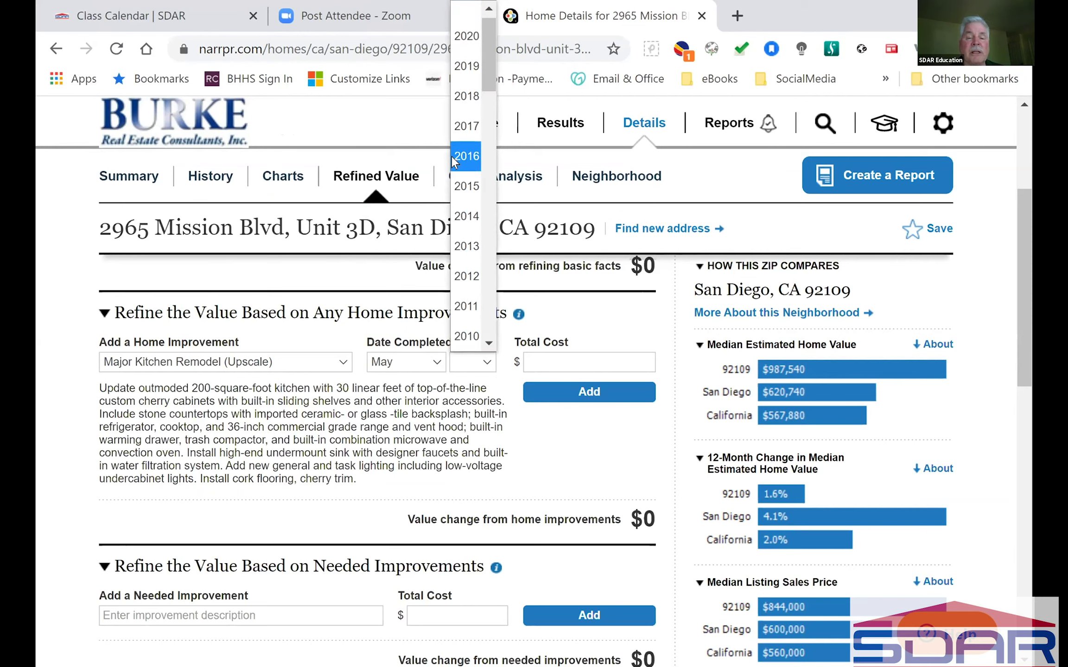
scroll(452, 158, "up", 1)
scroll(453, 163, "down", 2)
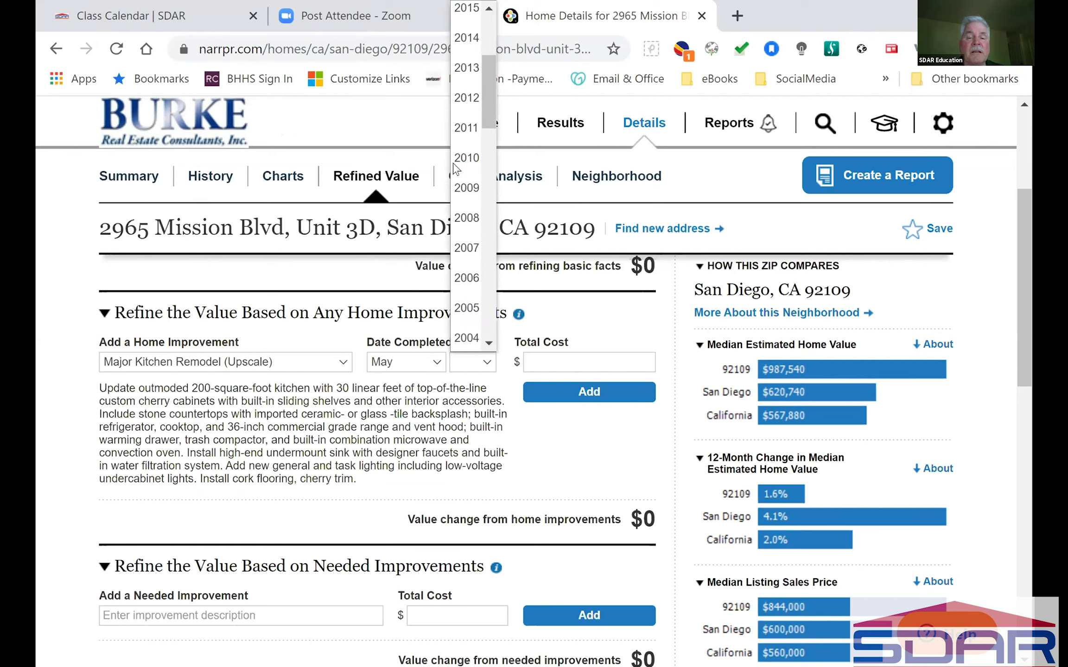
scroll(452, 167, "up", 2)
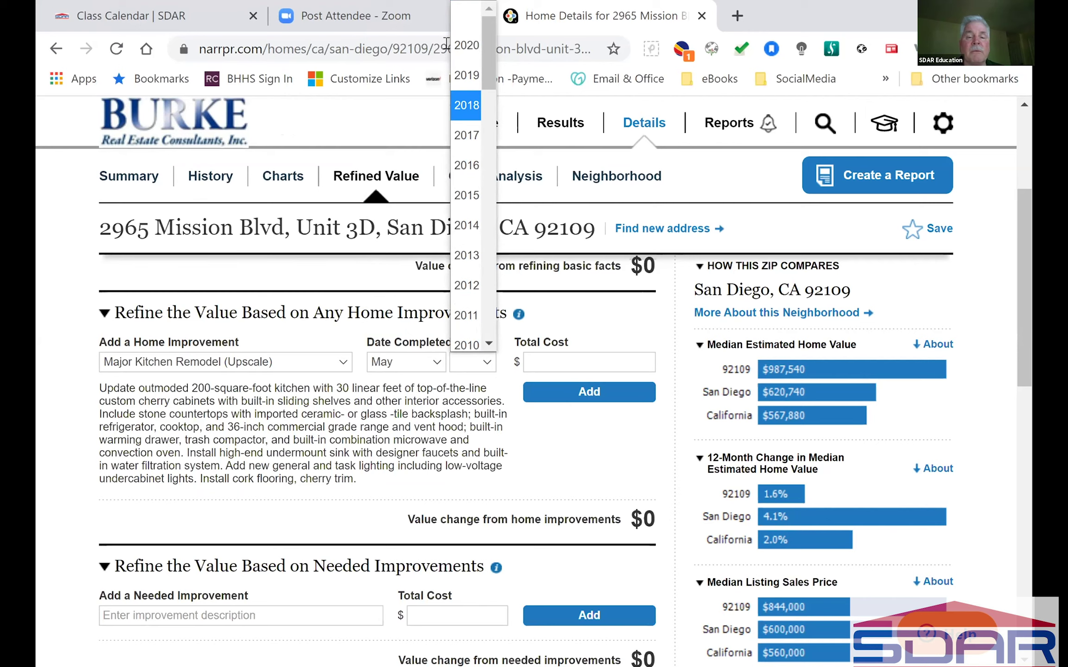
key("Escape")
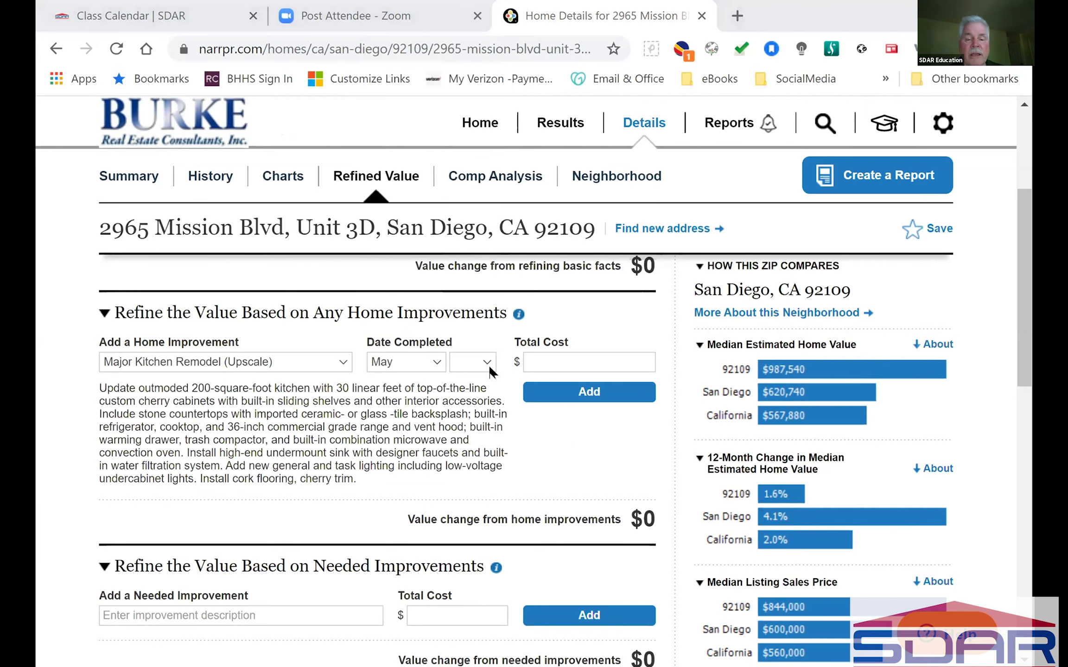
left_click(486, 362)
left_click(460, 124)
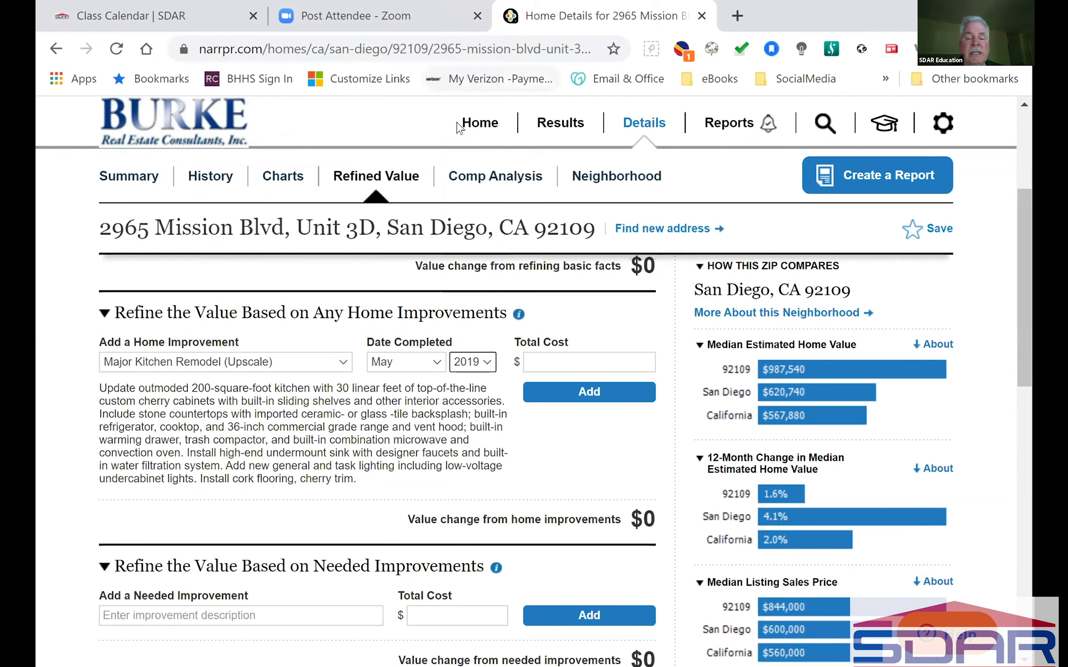
- Enter 50,000 as the remodel's Total Cost
left_click(571, 365)
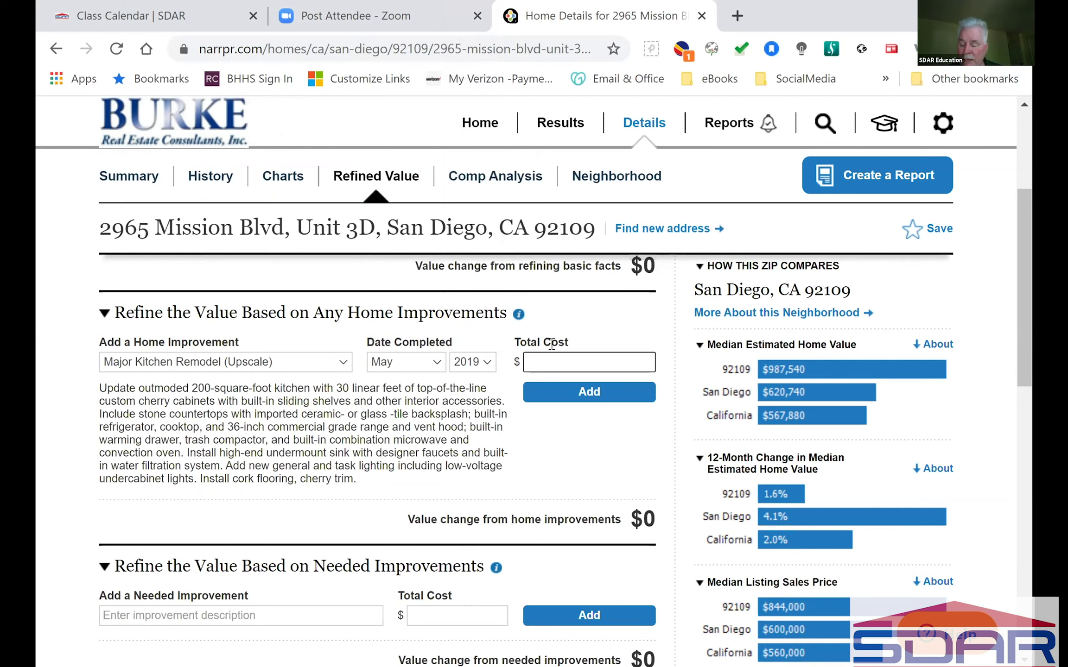
type("5,0")
type("000")
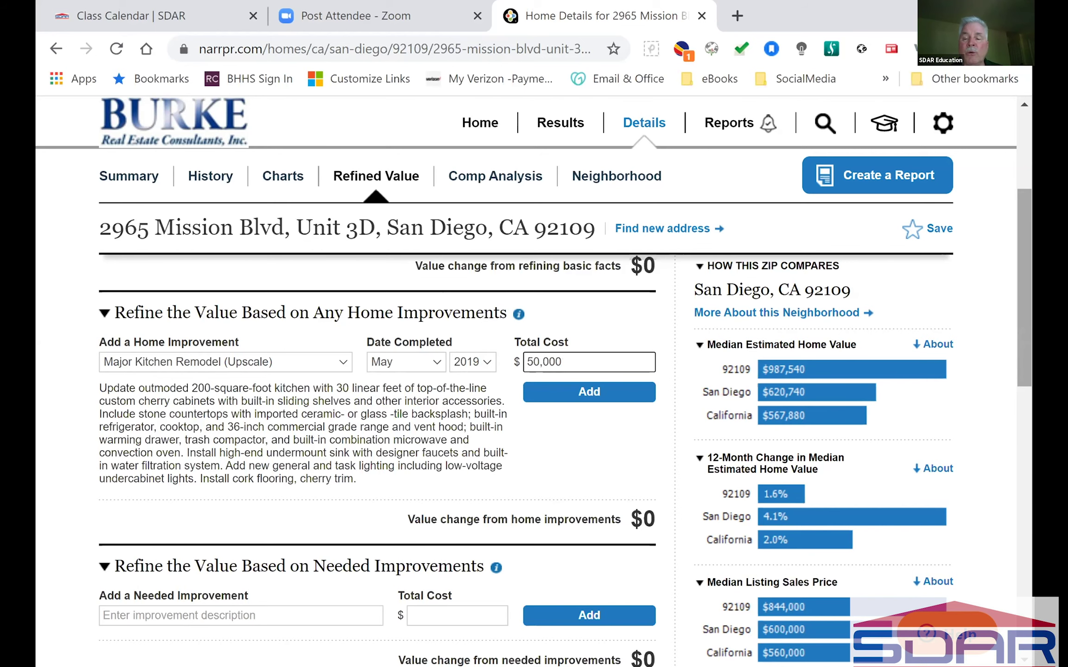
left_click_drag(1024, 287, 1024, 254)
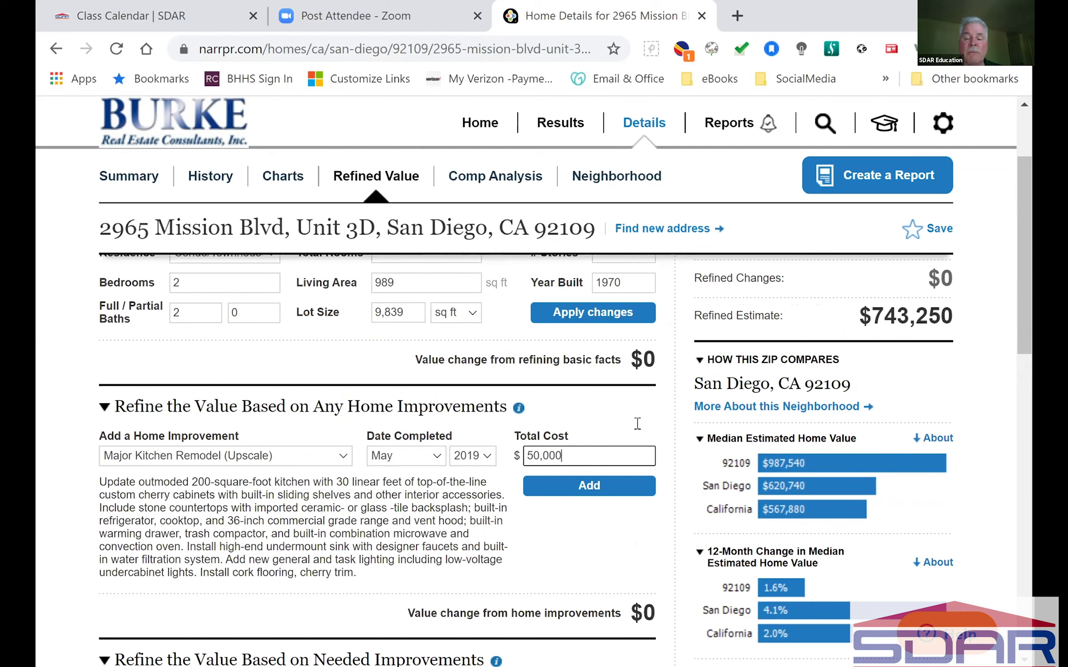
- Add the kitchen remodel and review the estimate rising to $777,373
left_click(598, 488)
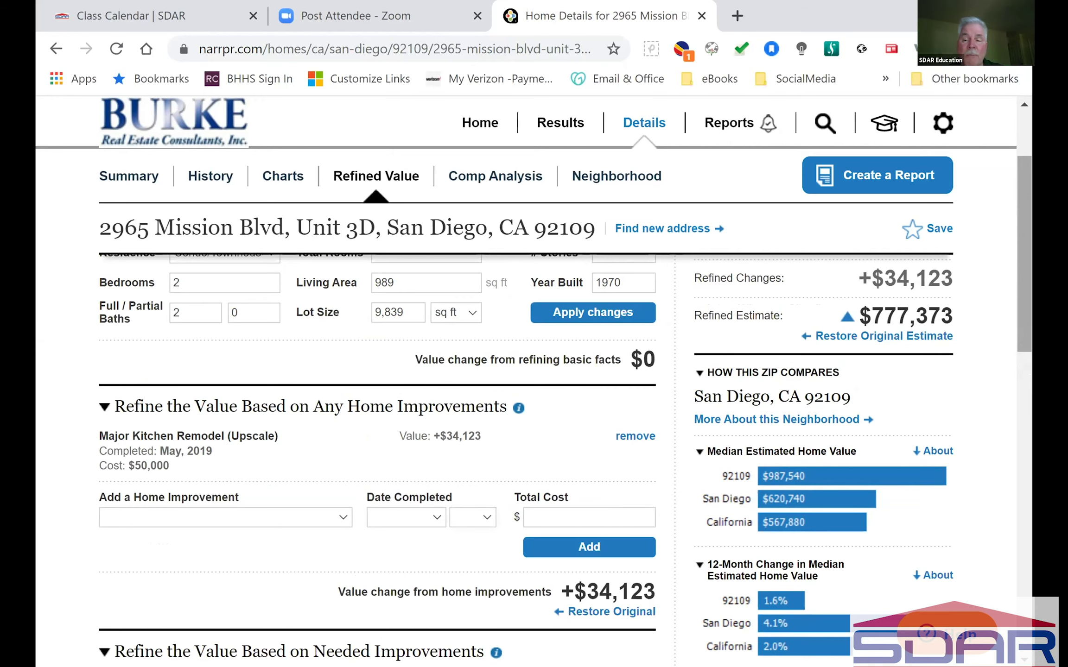
scroll(533, 458, "down", 2)
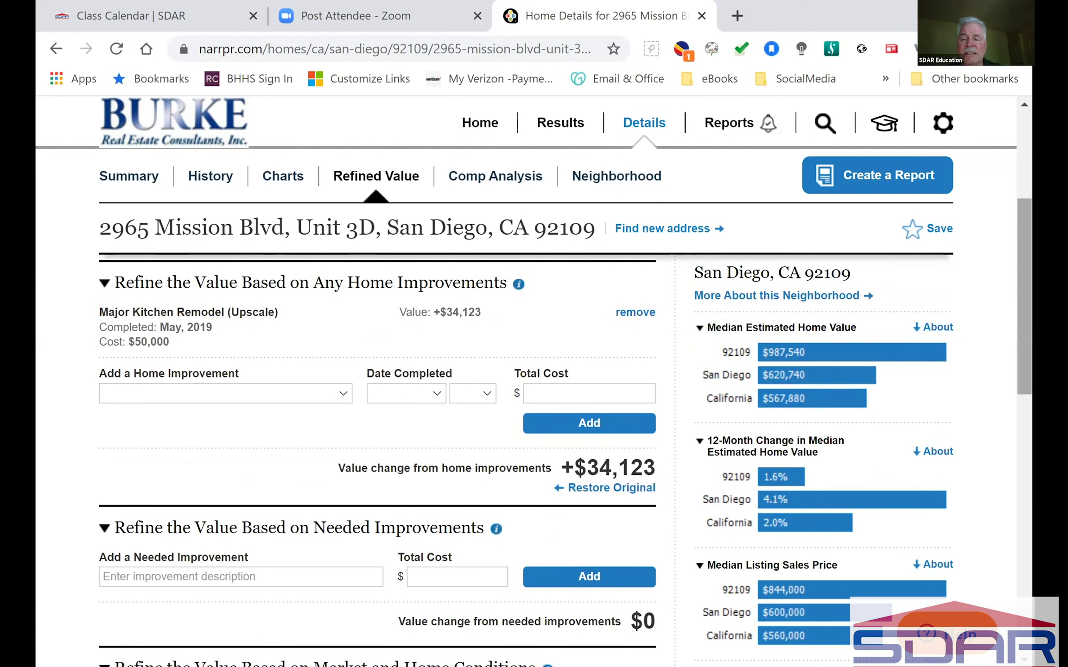
scroll(354, 271, "up", 3)
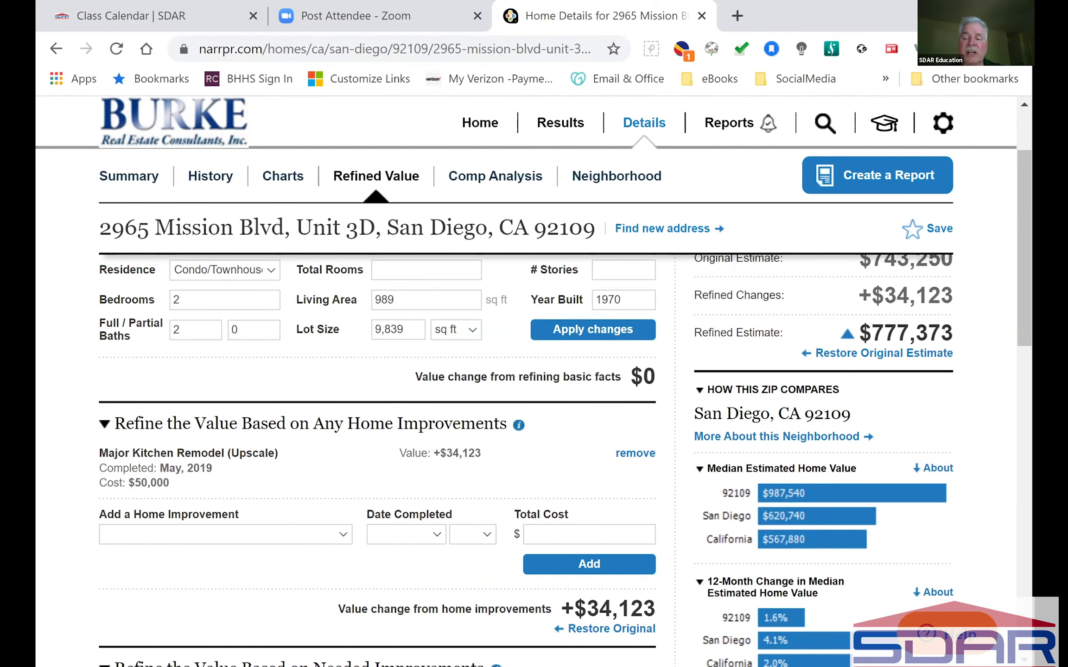
scroll(1024, 251, "down", 3)
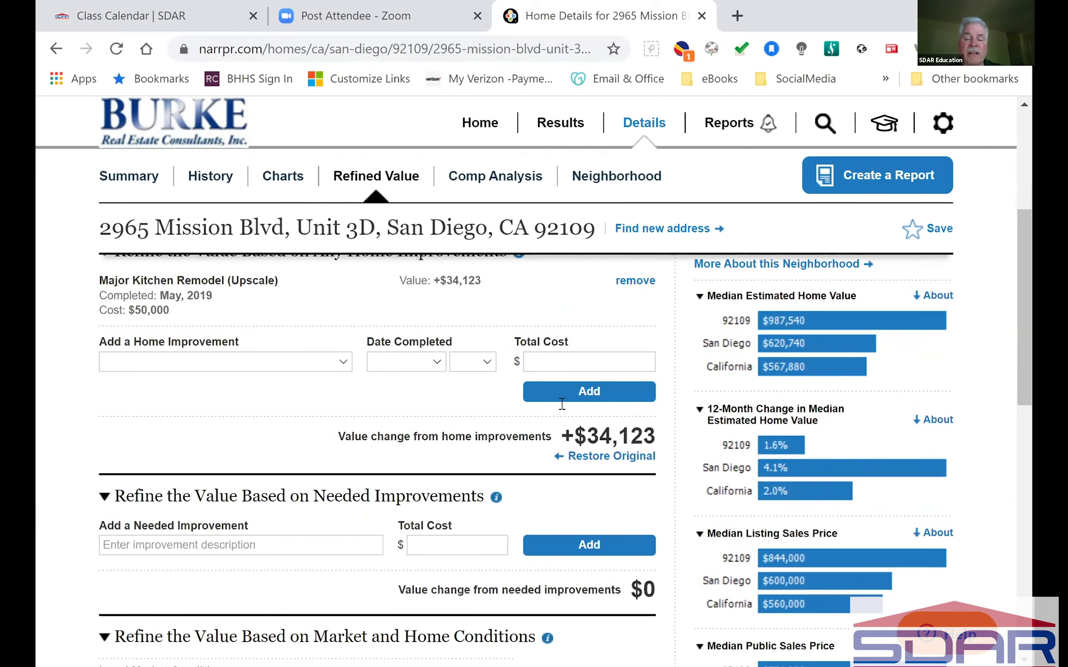
- Restore the original home improvements so they add $0
left_click(607, 457)
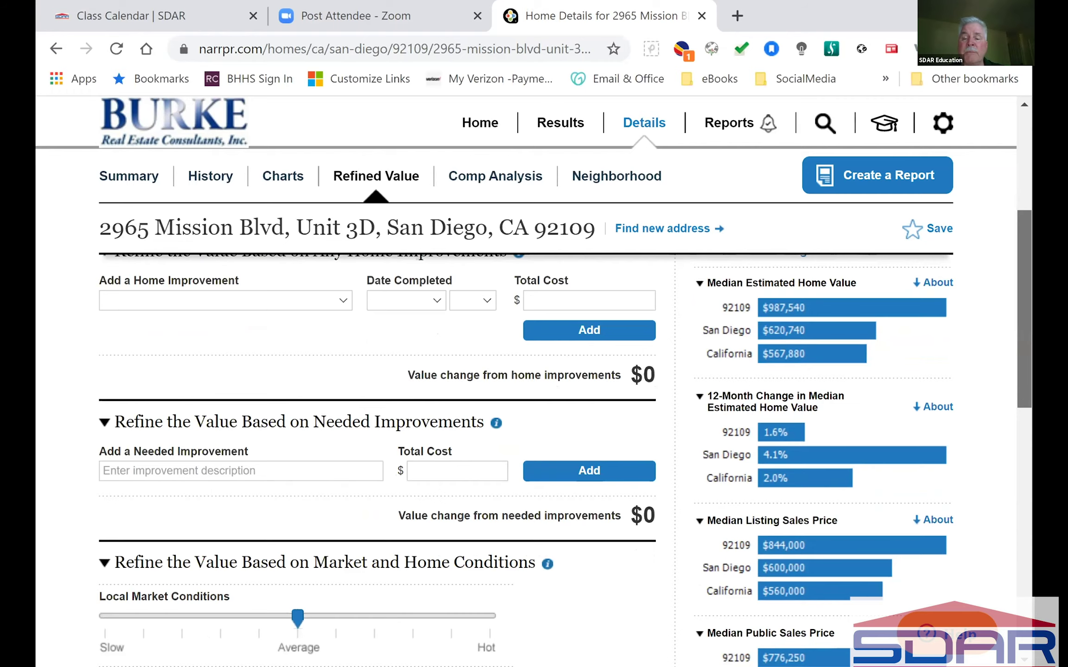
scroll(1024, 306, "up", 4)
scroll(1025, 306, "down", 5)
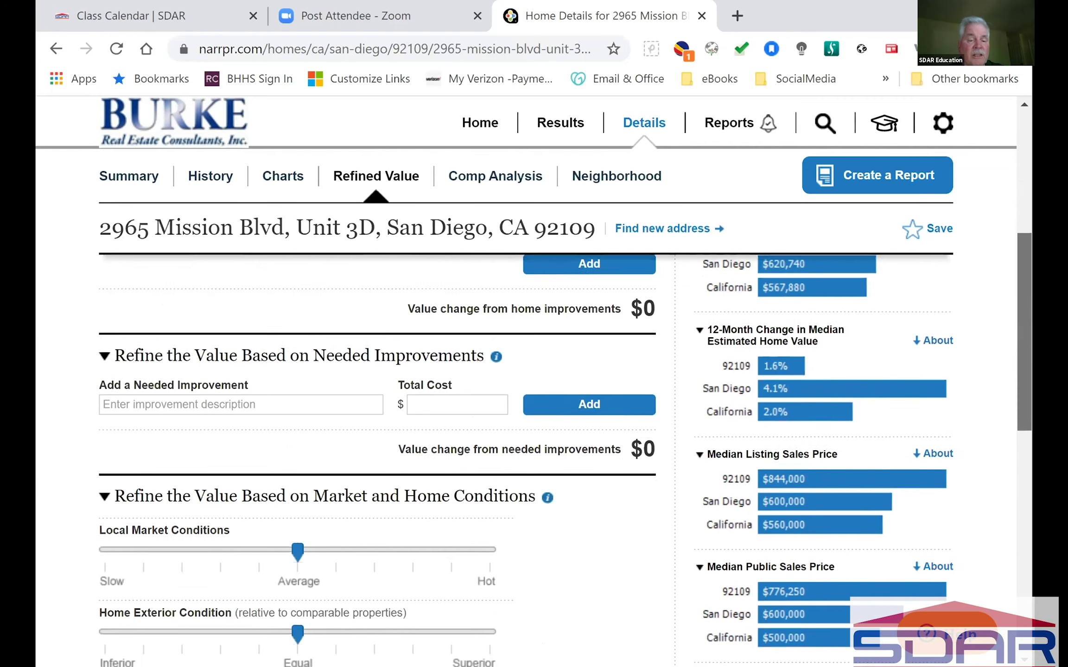
scroll(1024, 324, "down", 1)
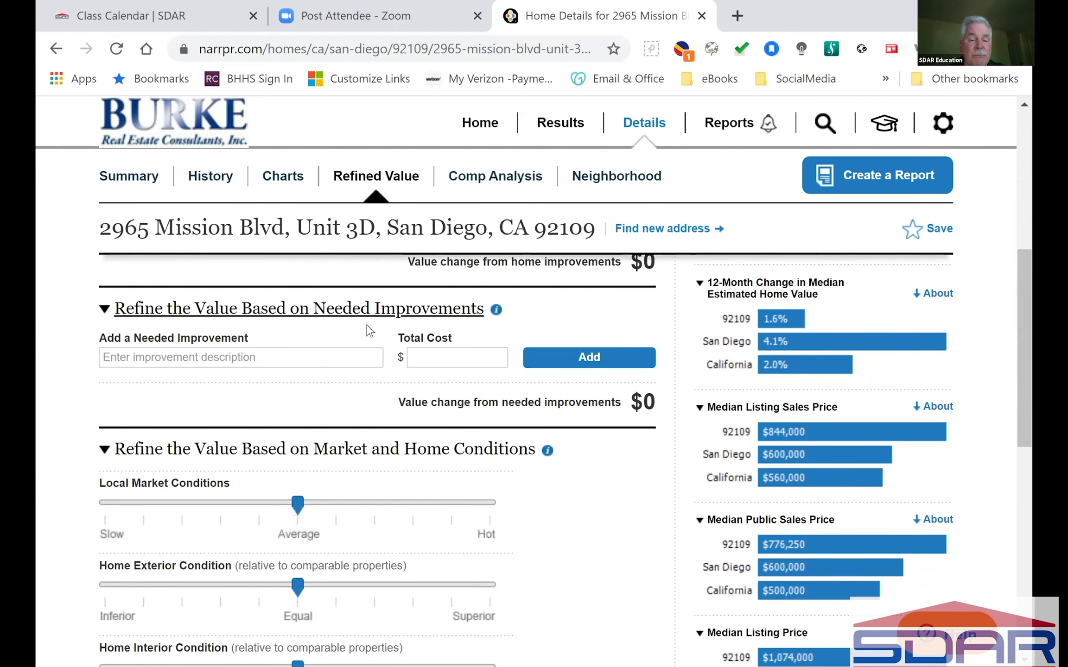
left_click(305, 351)
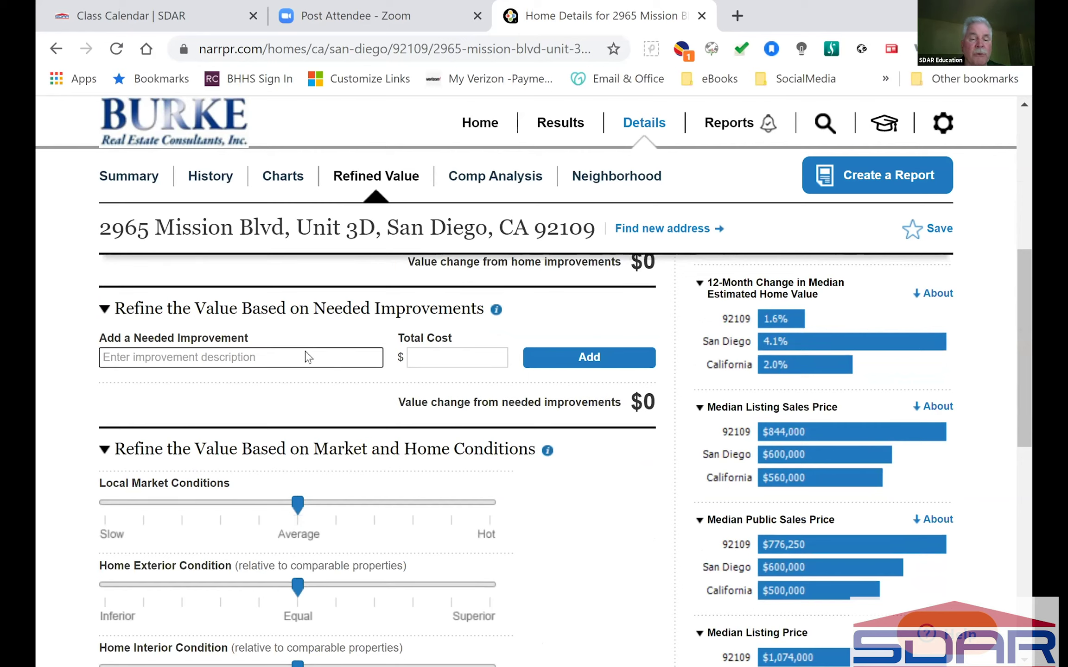
left_click(478, 357)
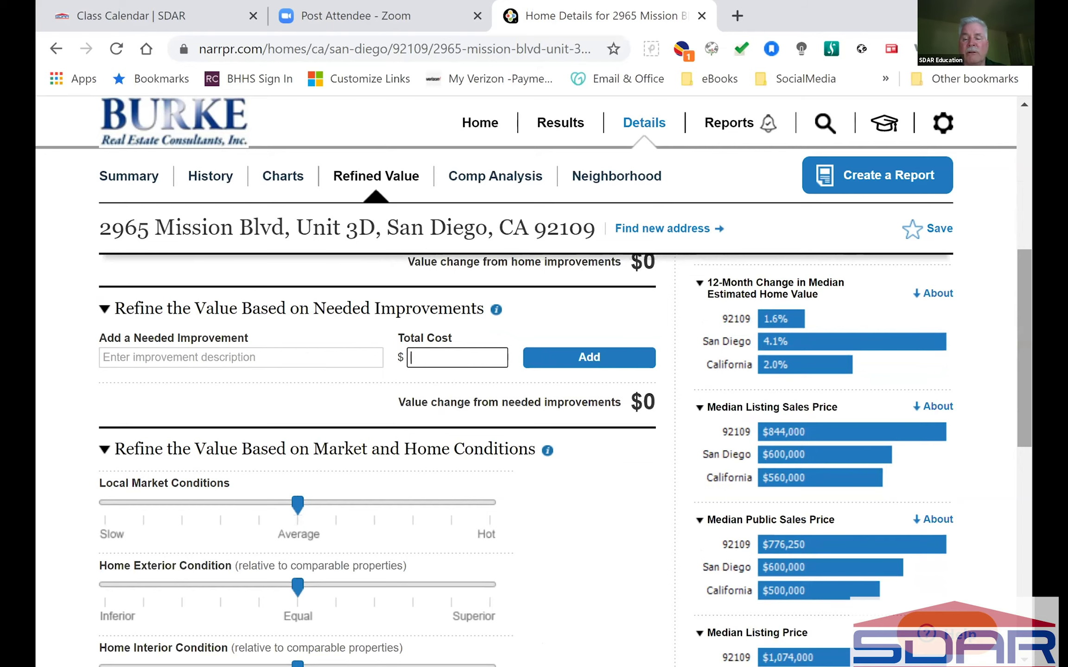
scroll(1024, 371, "down", 4)
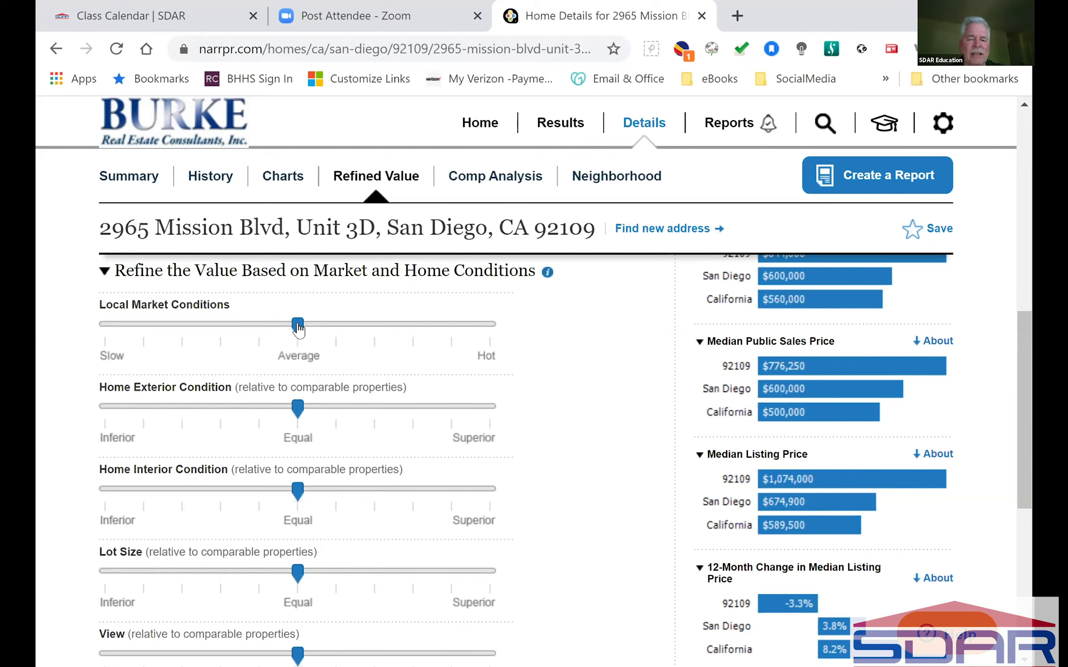
- Raise Local Market Conditions one step above Average and review the +$8,108 change
left_click_drag(299, 328, 322, 329)
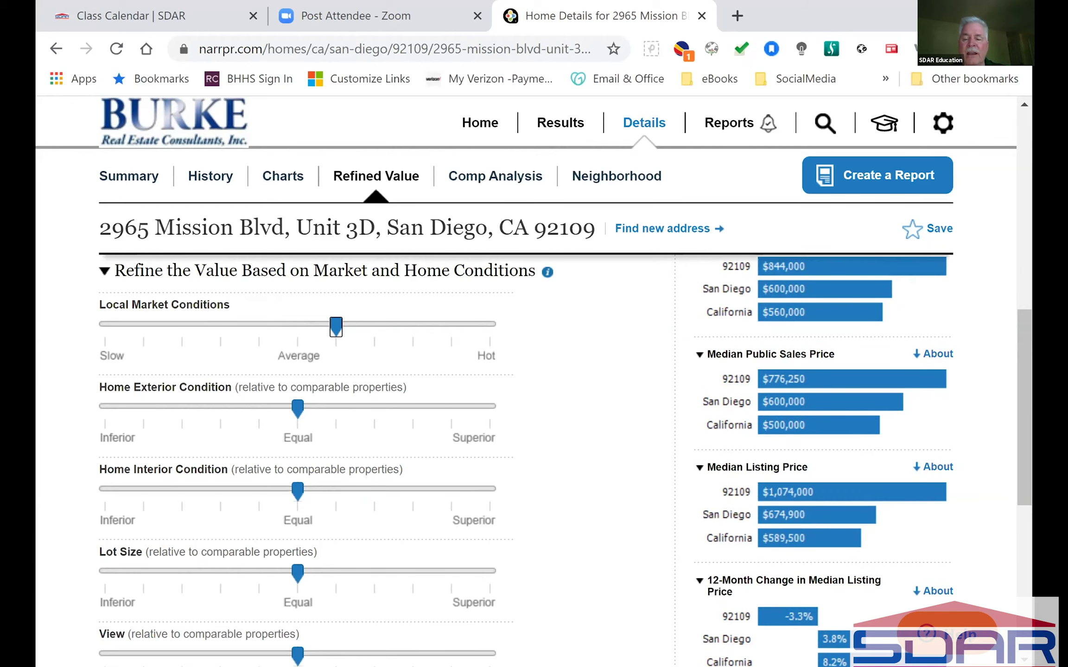
scroll(556, 463, "down", 7)
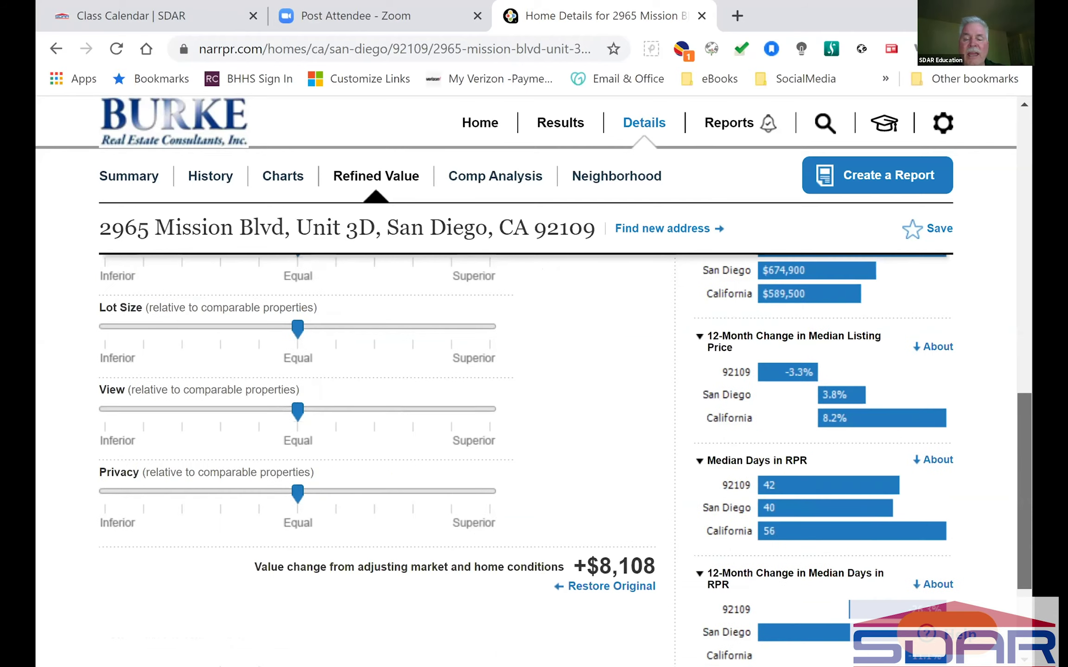
scroll(533, 459, "down", 2)
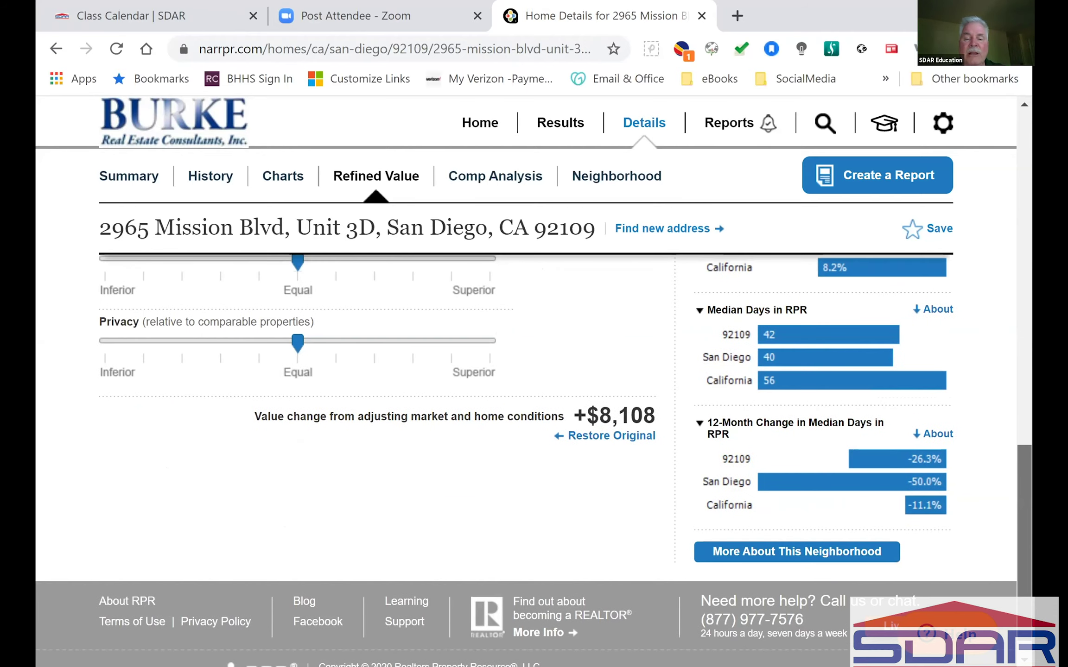
scroll(533, 417, "up", 3)
scroll(897, 292, "up", 10)
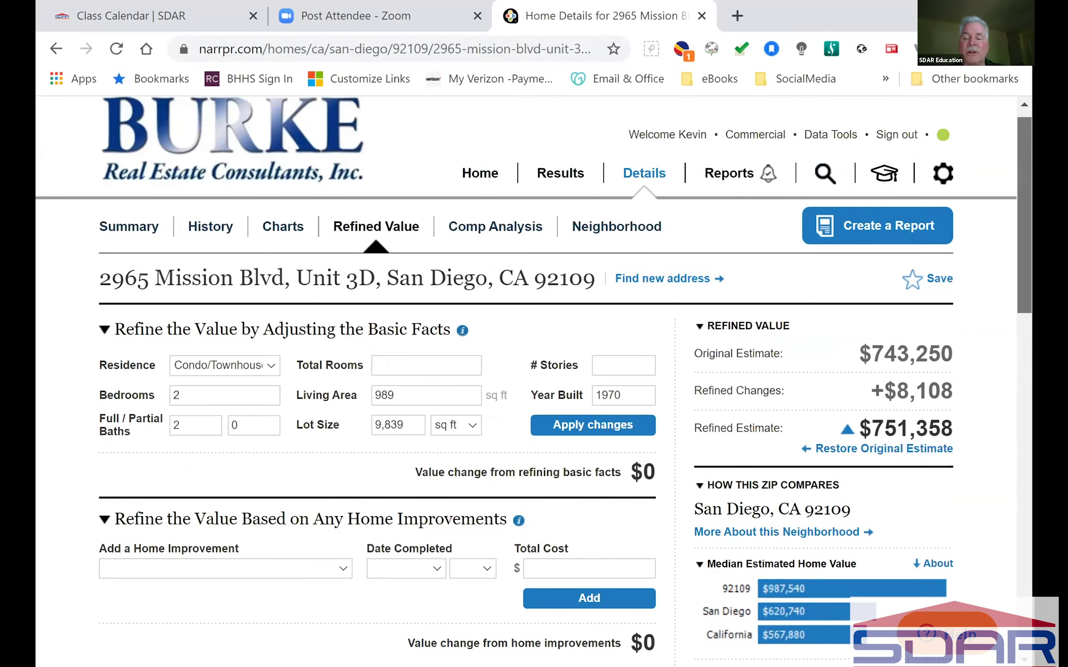
scroll(897, 292, "down", 1)
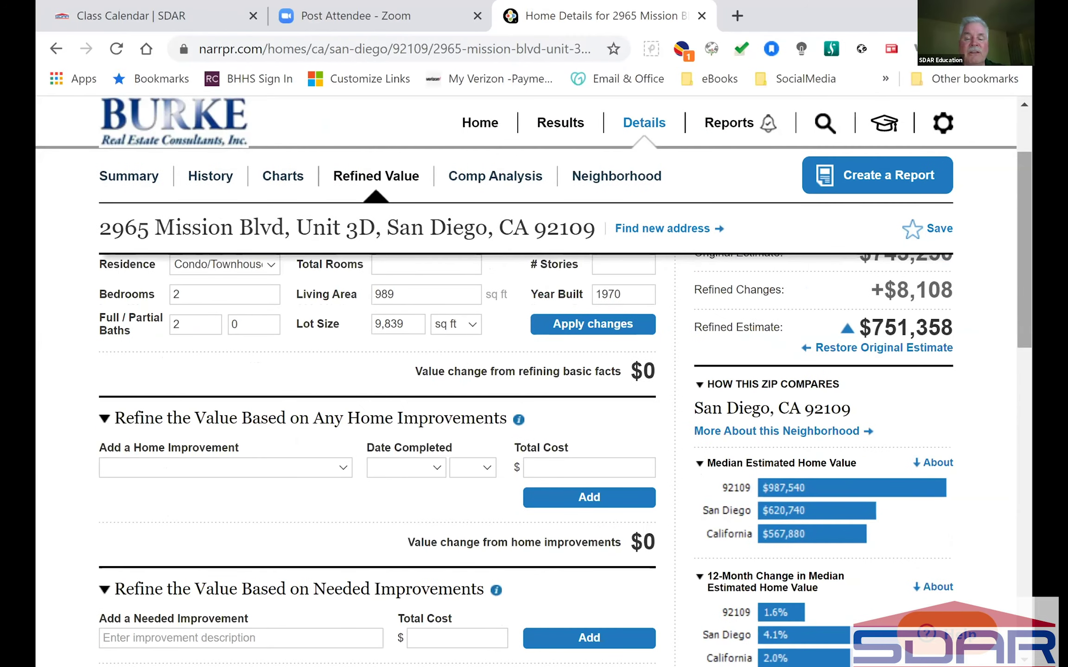
scroll(533, 417, "down", 1)
scroll(90, 401, "down", 6)
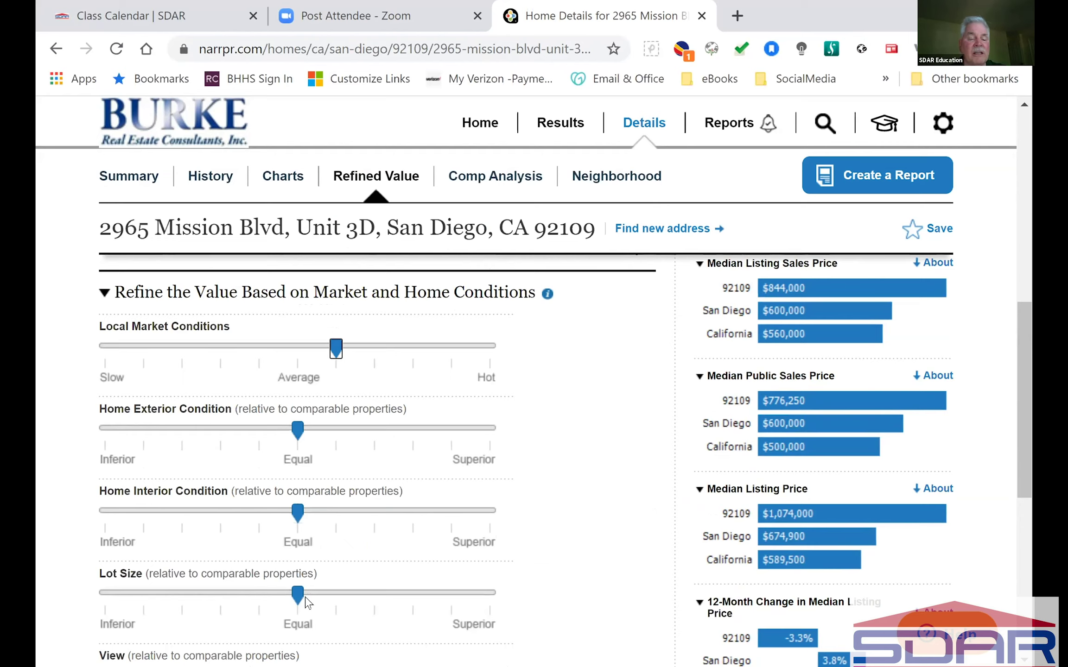
scroll(323, 595, "down", 3)
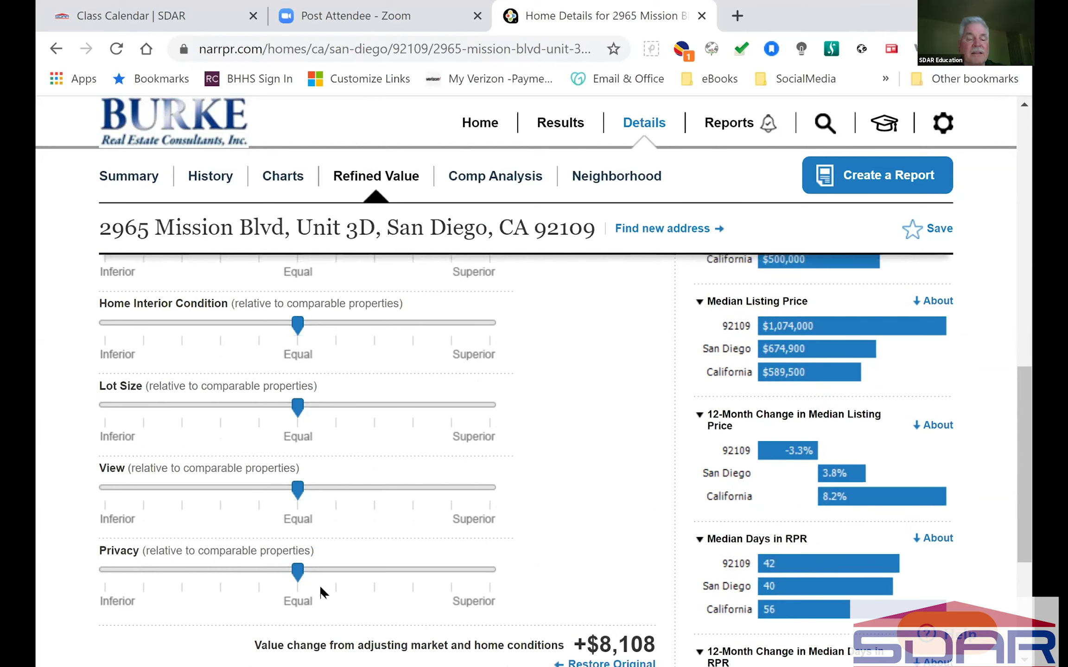
scroll(316, 505, "down", 3)
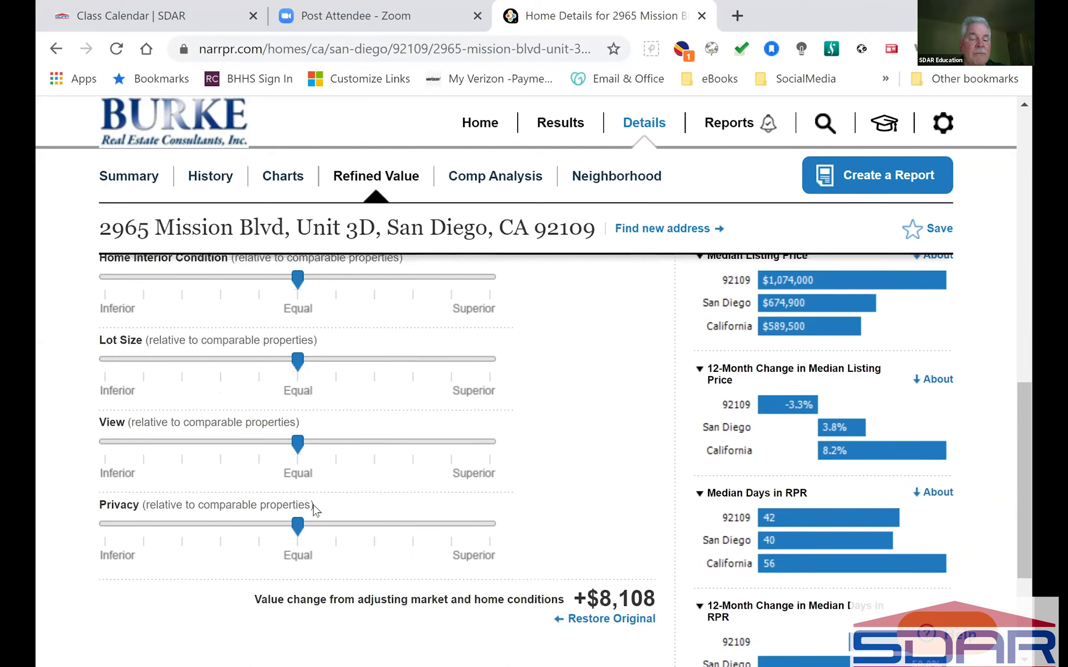
scroll(315, 510, "up", 9)
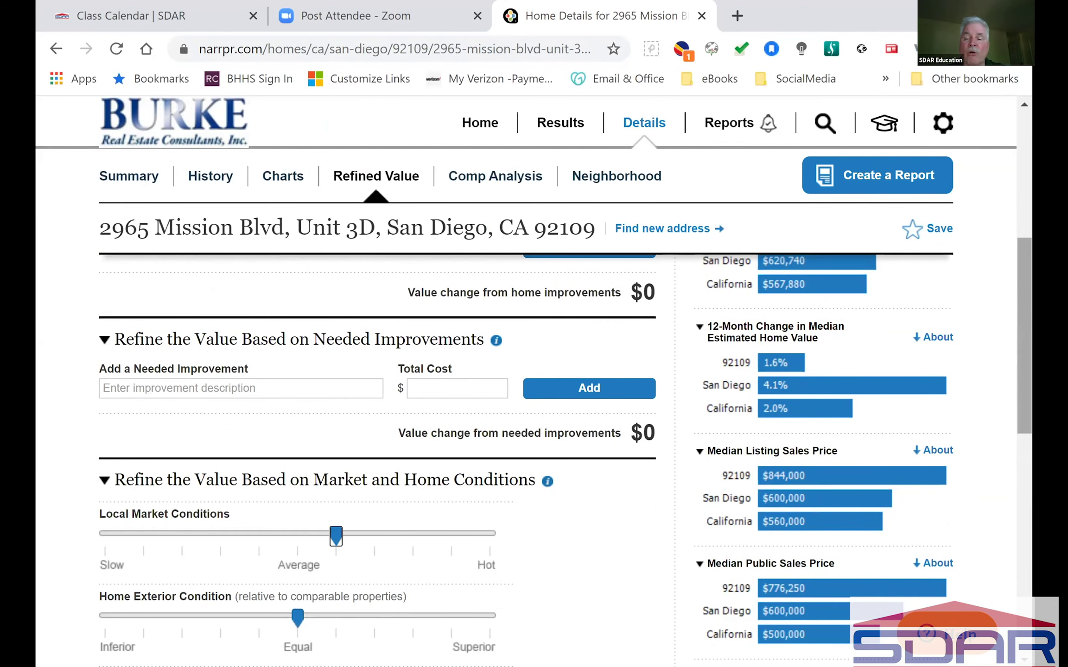
scroll(887, 381, "up", 5)
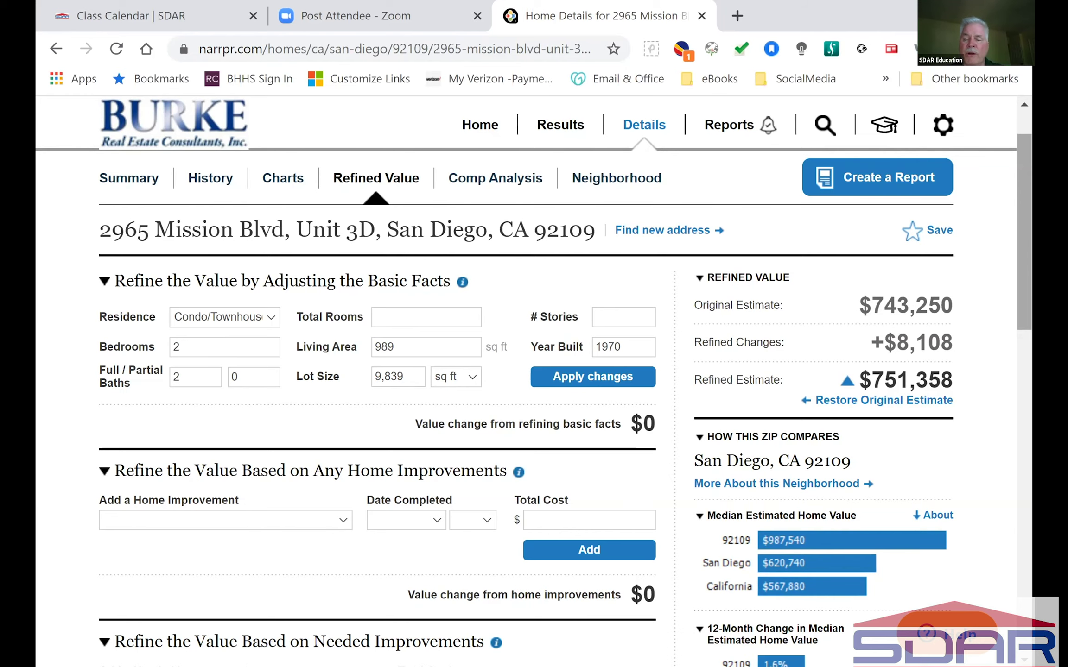
scroll(797, 391, "down", 10)
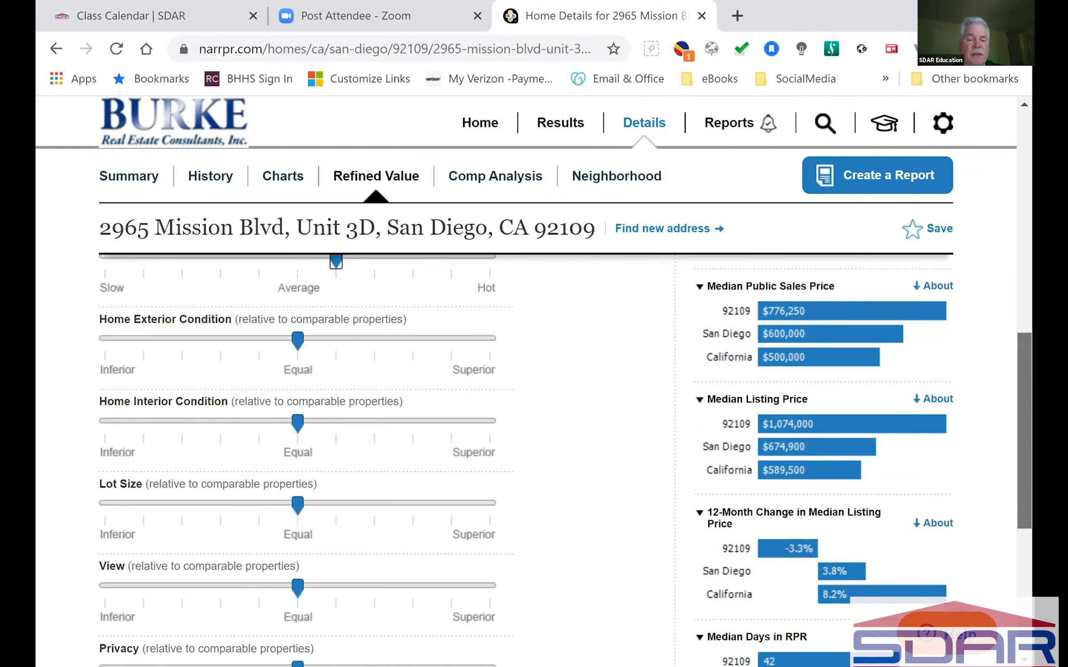
scroll(797, 392, "up", 2)
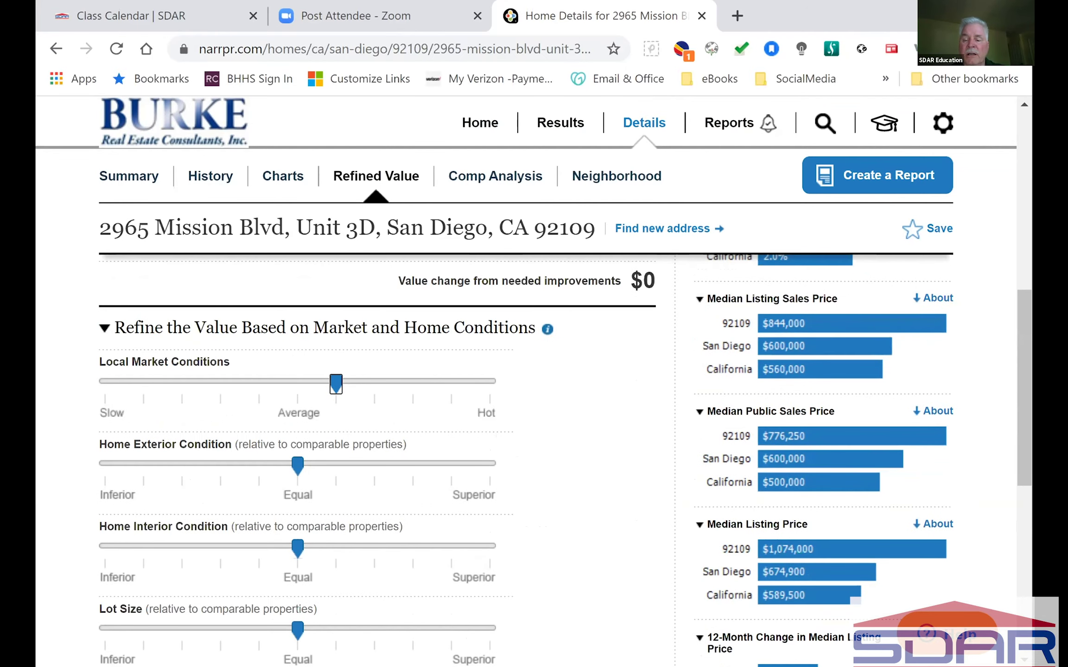
scroll(536, 424, "down", 7)
- Restore the original $743,250 estimate and go to the Comp Analysis page
left_click(594, 405)
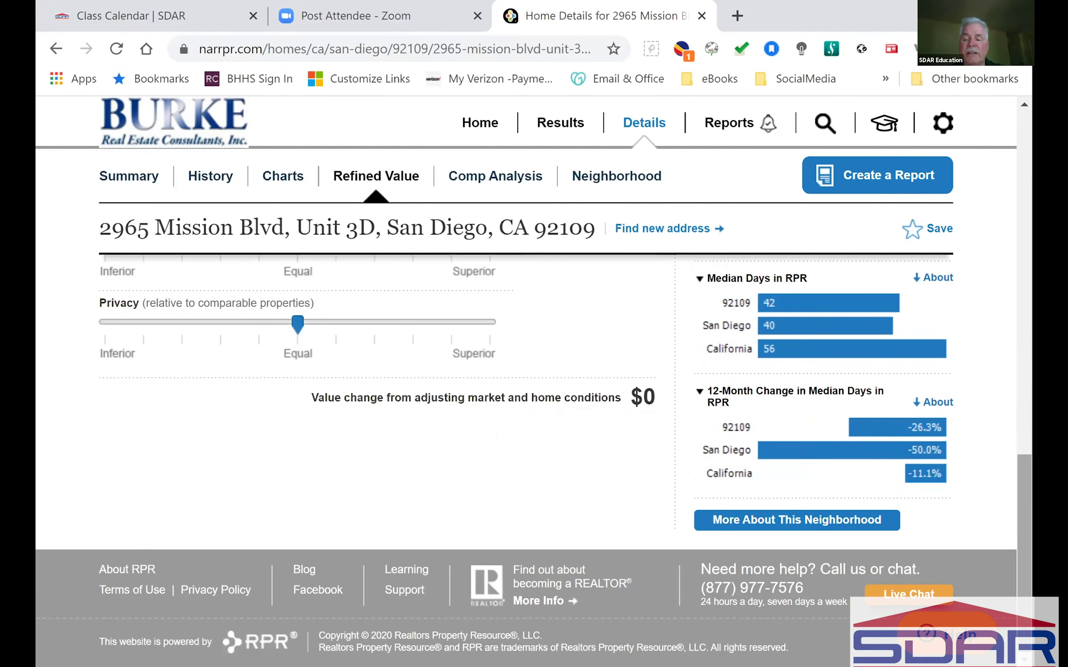
scroll(1006, 324, "up", 15)
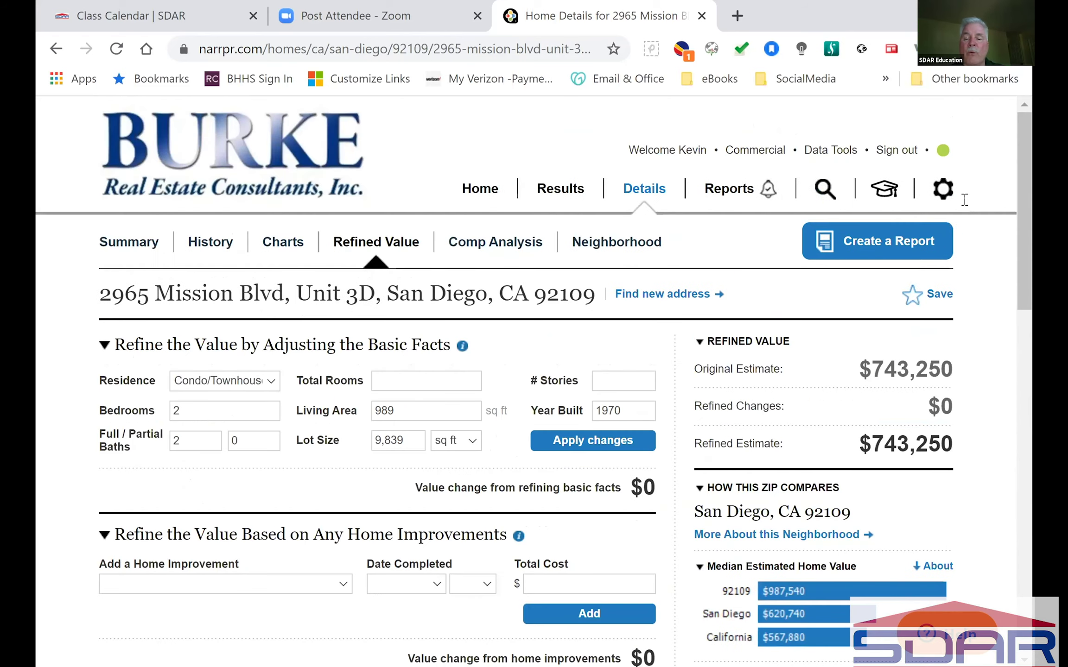
left_click(483, 243)
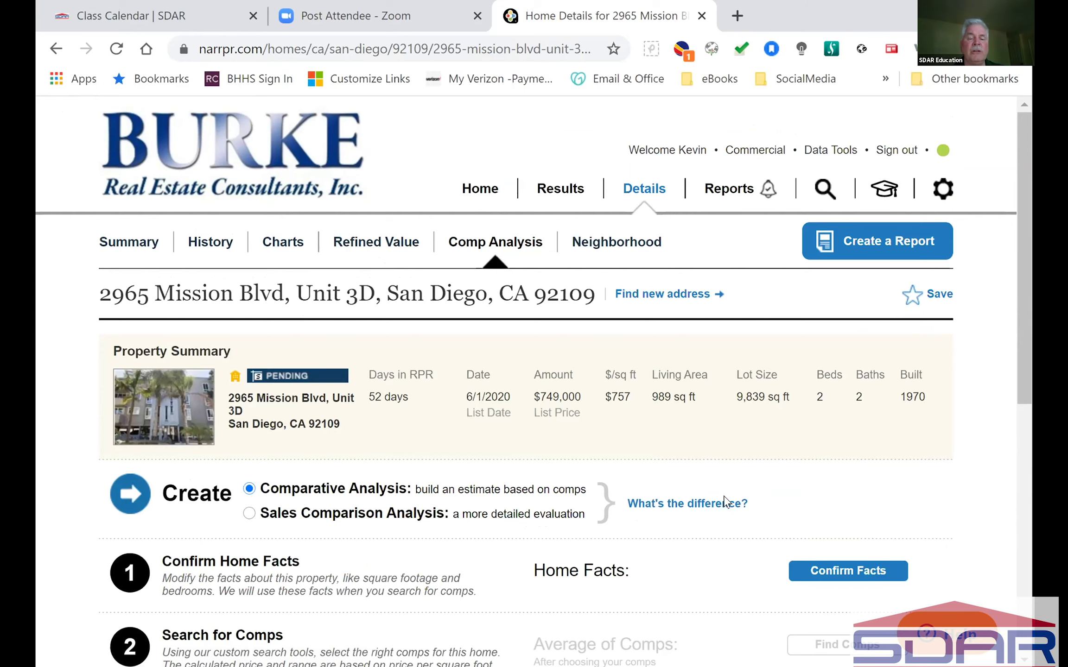
- View the 'What's the difference?' explainer on the two analysis types, then close it
scroll(725, 502, "down", 2)
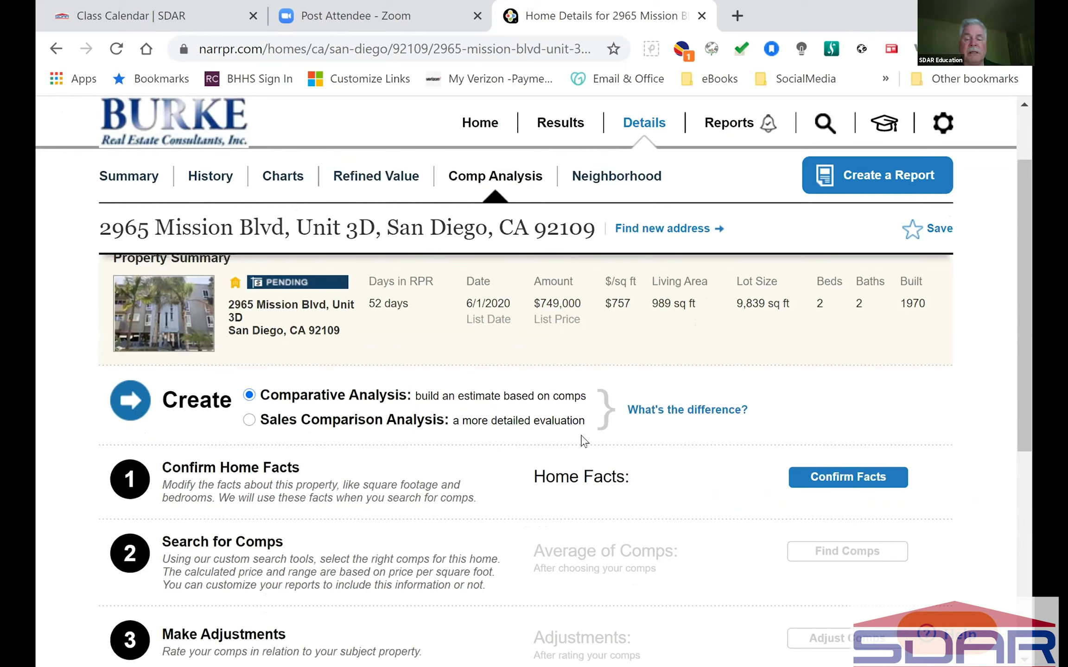
left_click(678, 410)
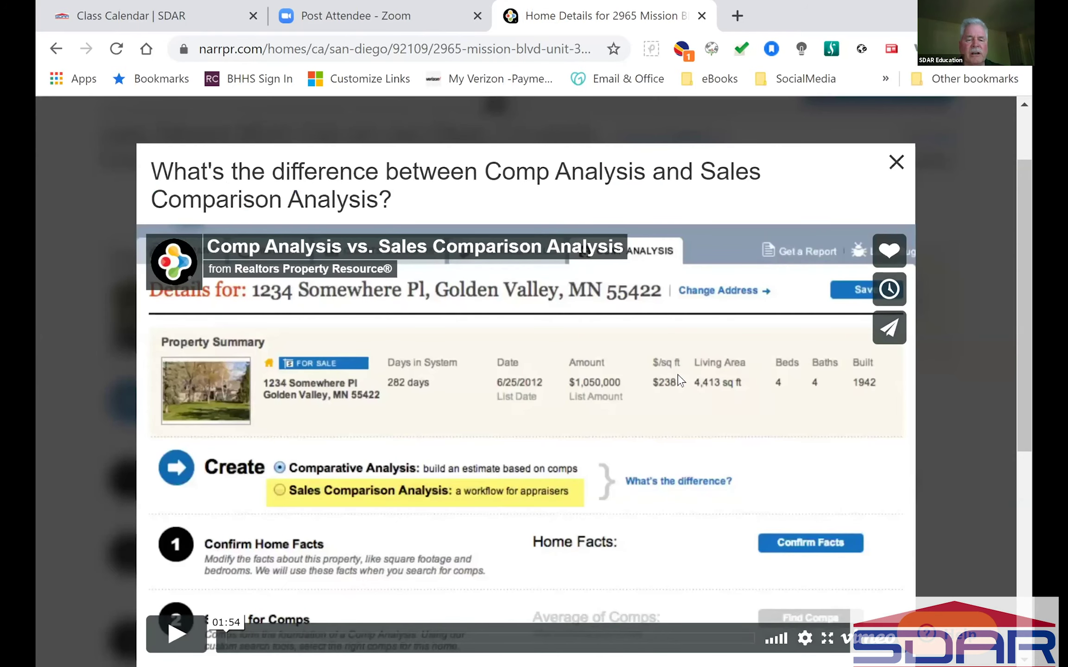
scroll(678, 384, "down", 5)
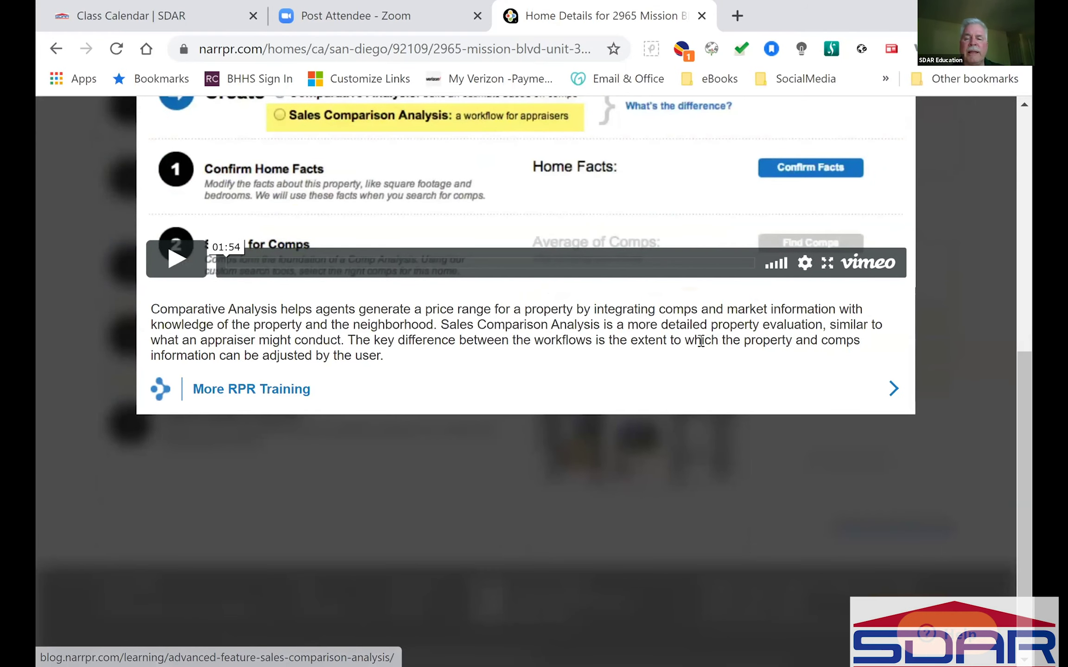
scroll(704, 345, "up", 1)
scroll(859, 216, "up", 4)
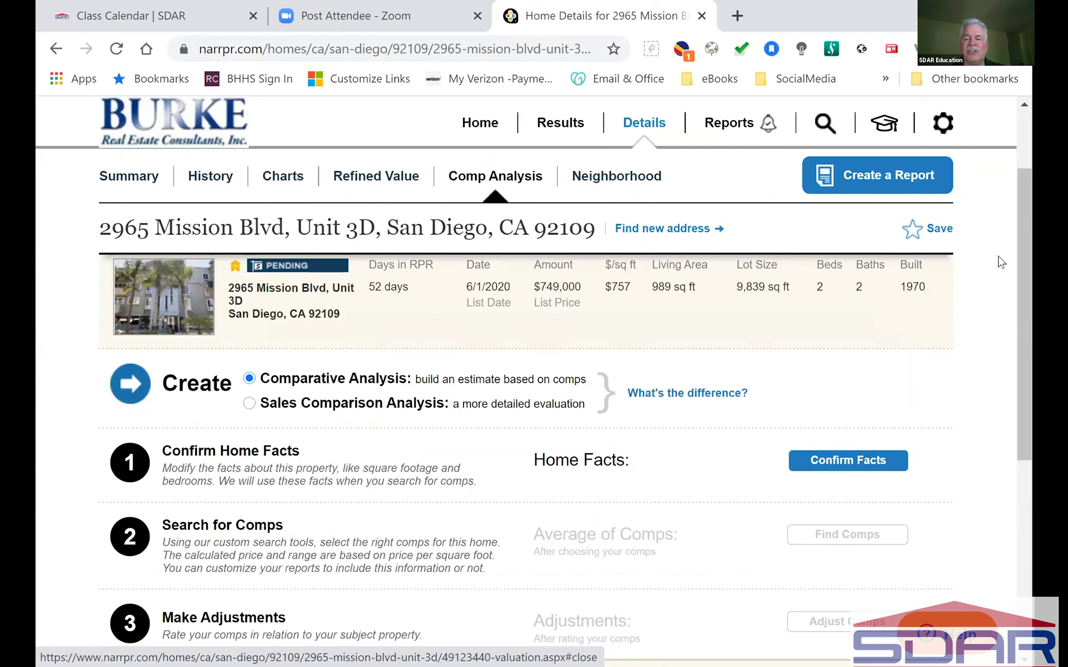
left_click(896, 147)
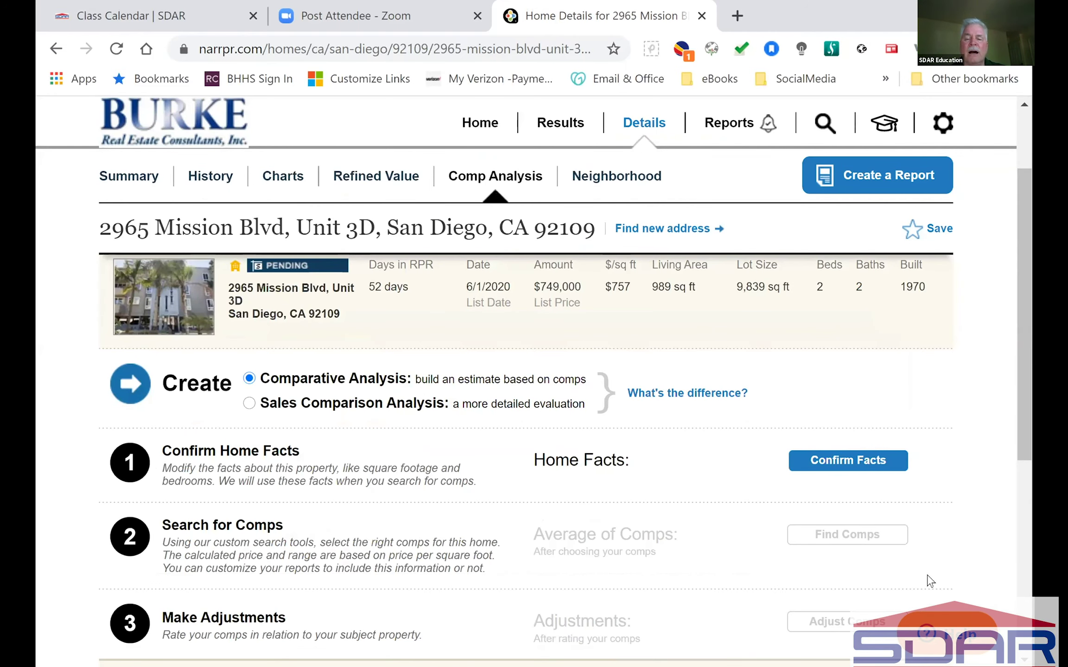
- Confirm Unit 3D's home facts as they are and bring up the Find Comps map
left_click(842, 458)
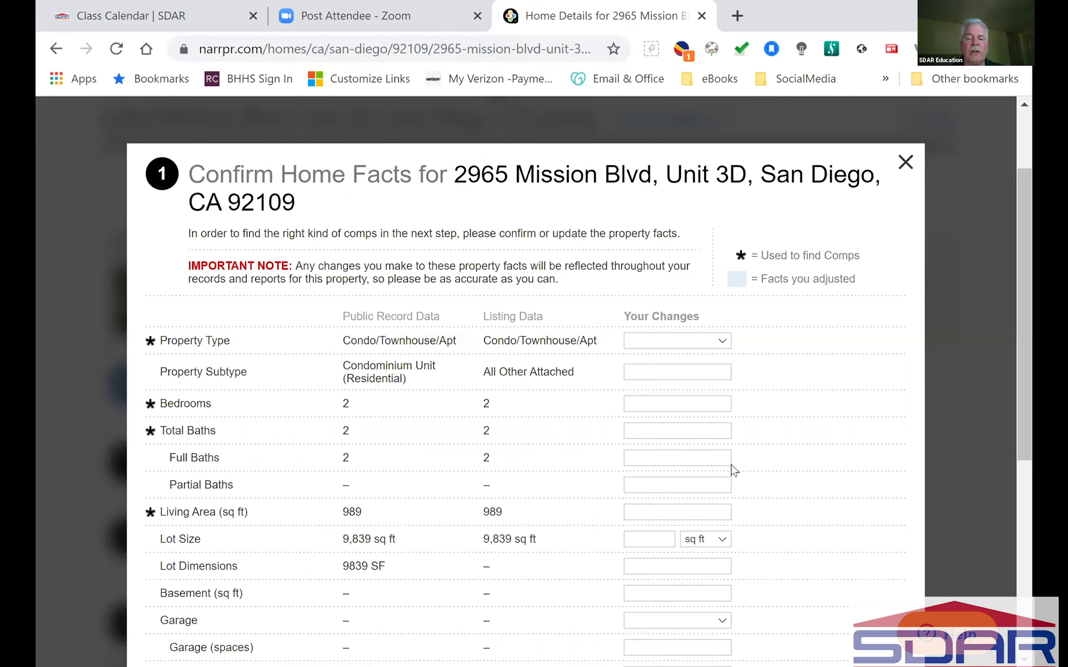
scroll(753, 475, "down", 5)
scroll(752, 471, "down", 2)
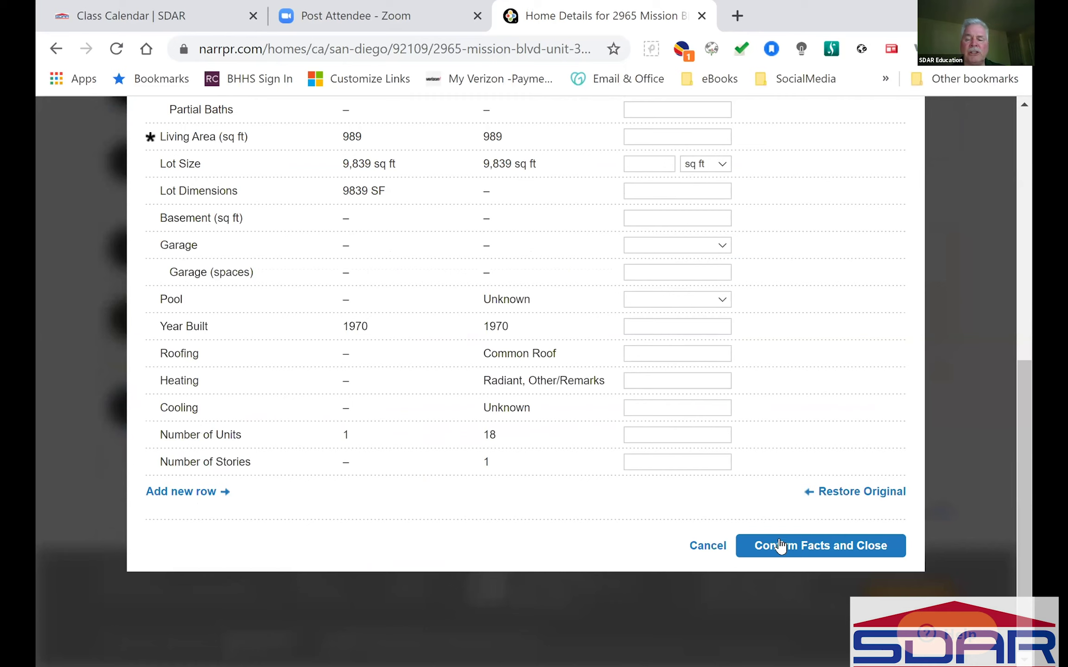
left_click(817, 556)
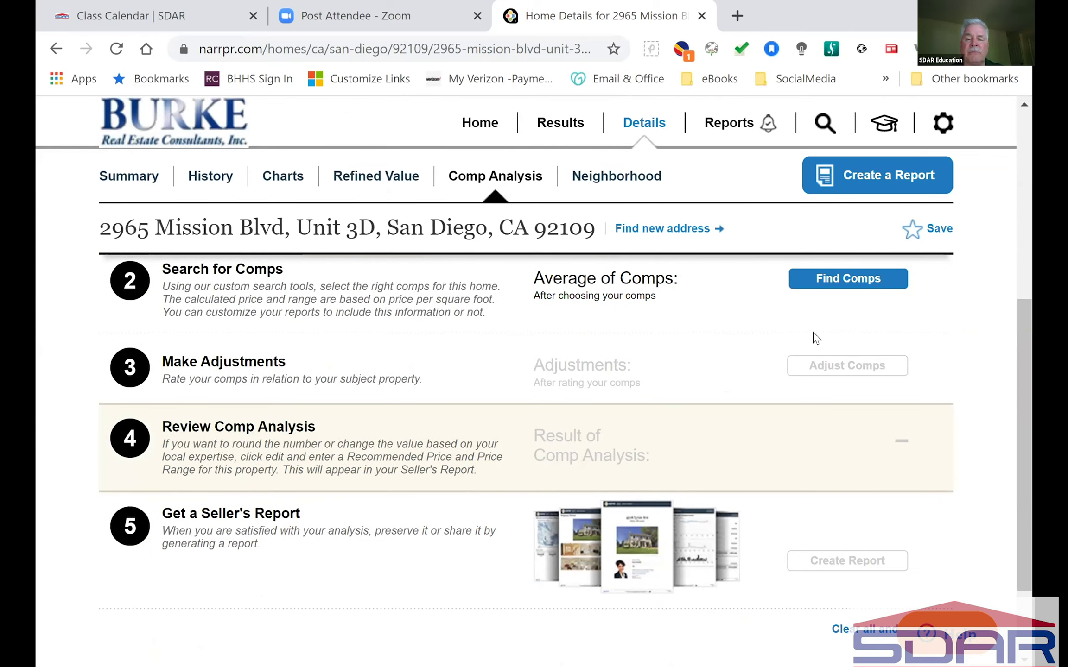
left_click(846, 280)
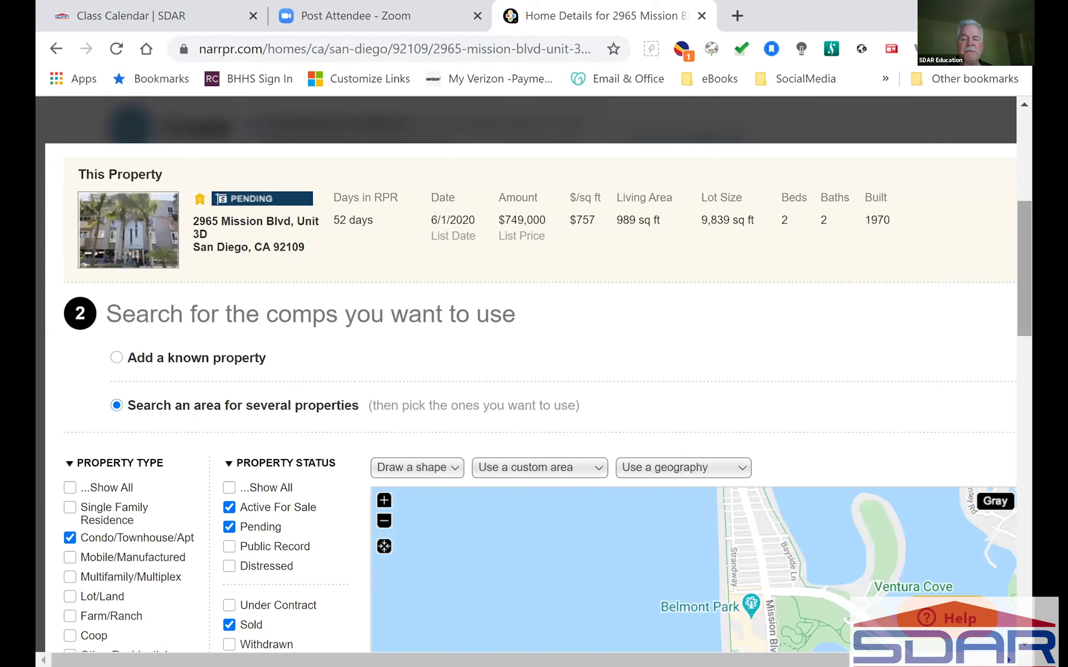
scroll(282, 364, "down", 5)
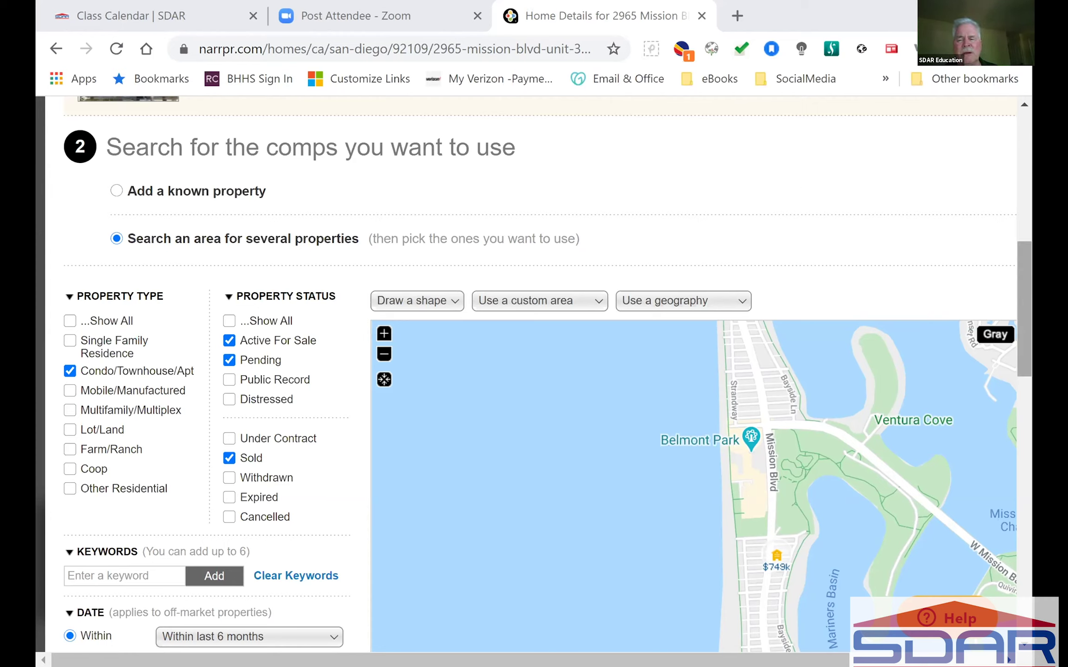
scroll(532, 371, "up", 1)
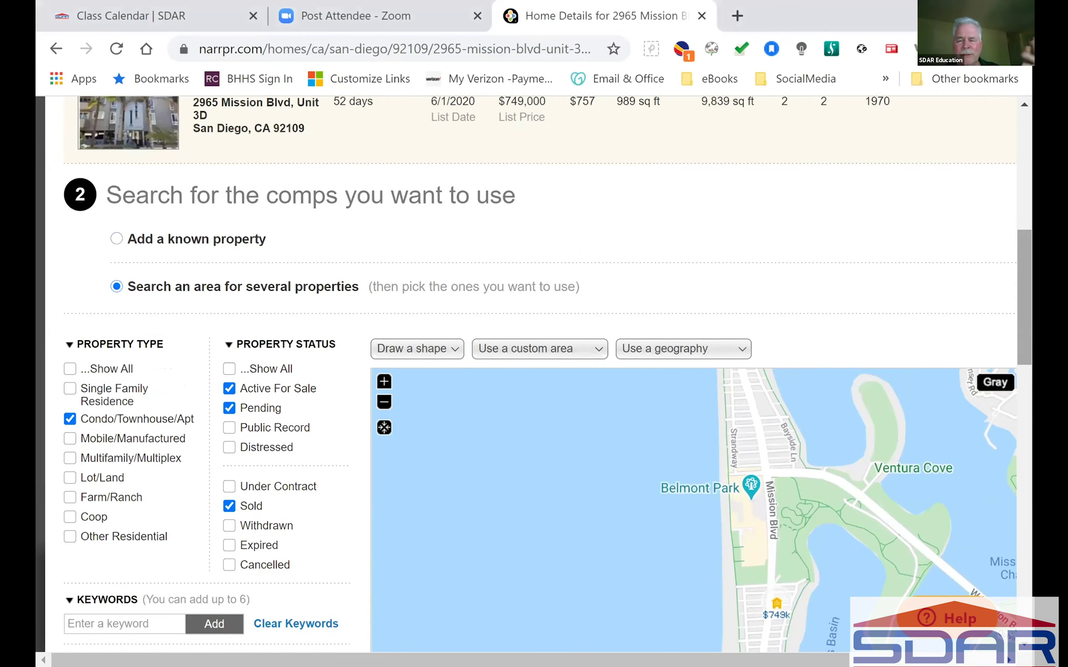
scroll(533, 371, "down", 5)
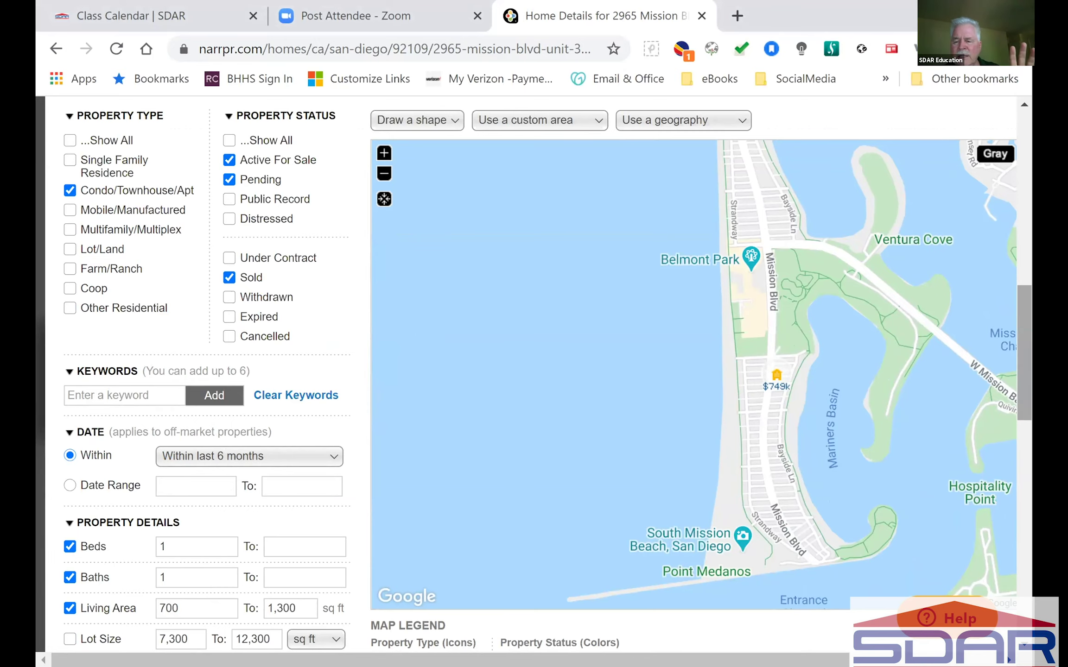
scroll(533, 371, "up", 1)
scroll(757, 303, "up", 1)
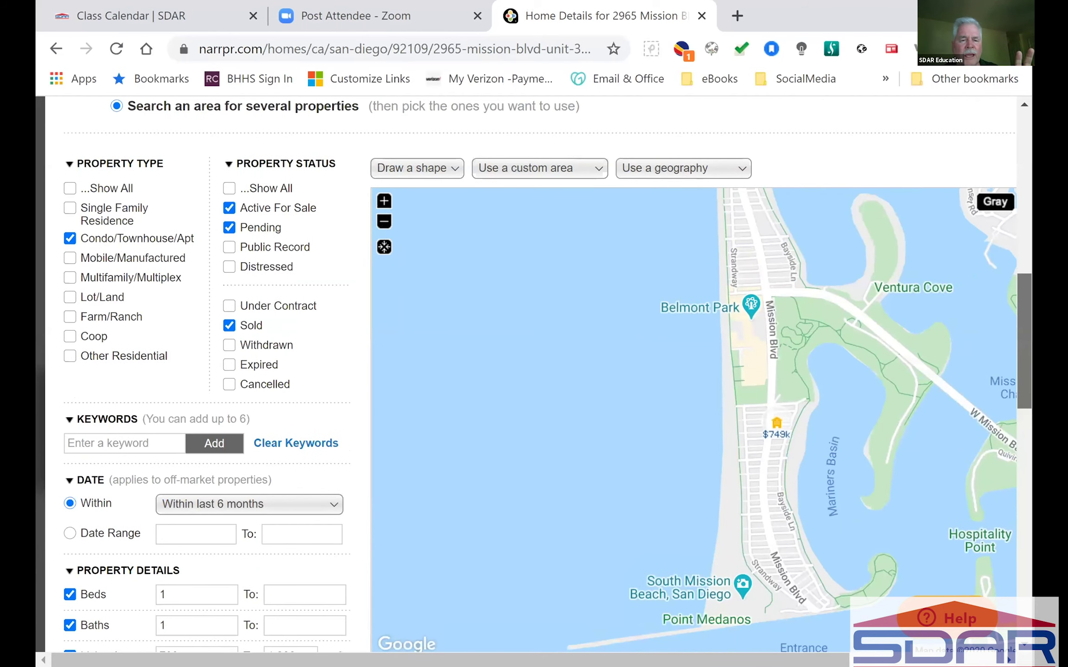
scroll(758, 302, "down", 2)
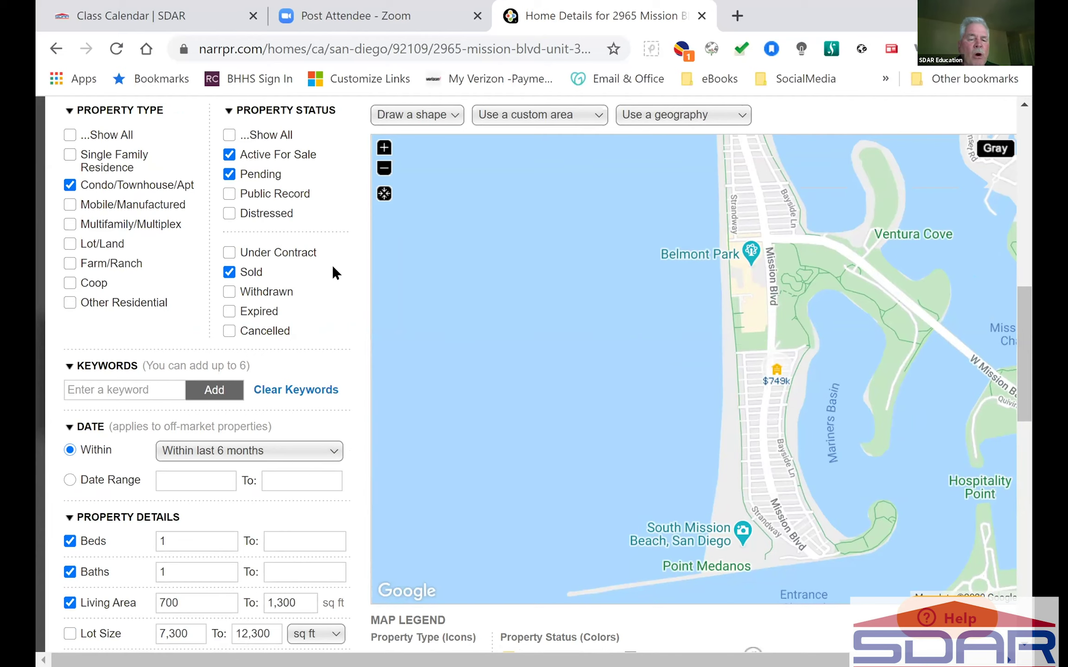
- Include Public Record, limit to the last 3 months, and require at least 2 beds and 2 baths
left_click(225, 190)
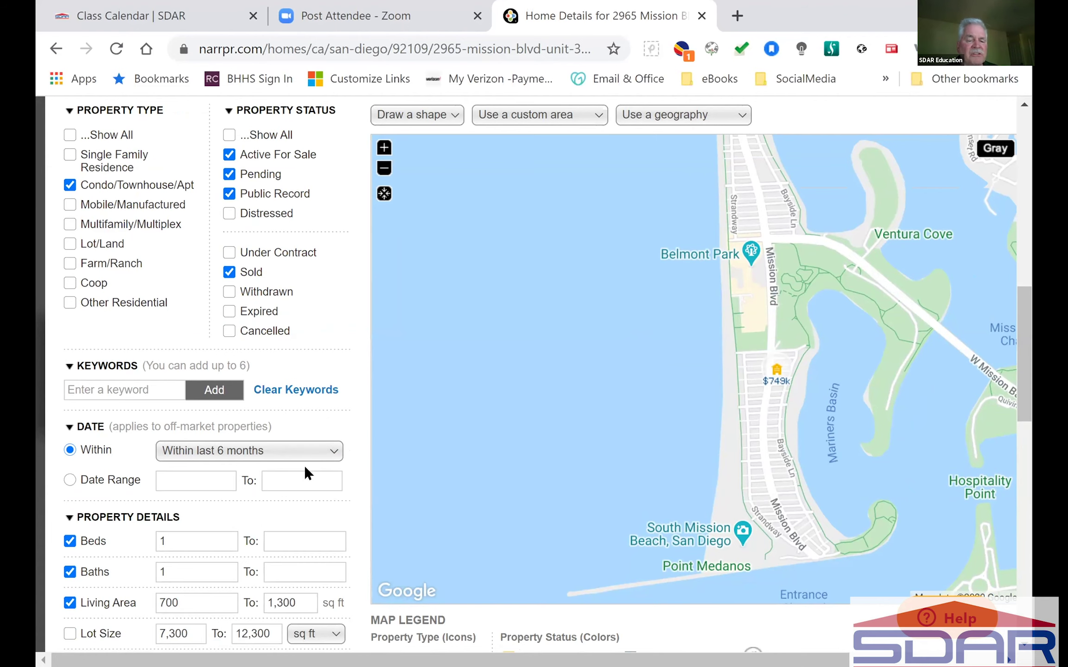
scroll(303, 466, "down", 2)
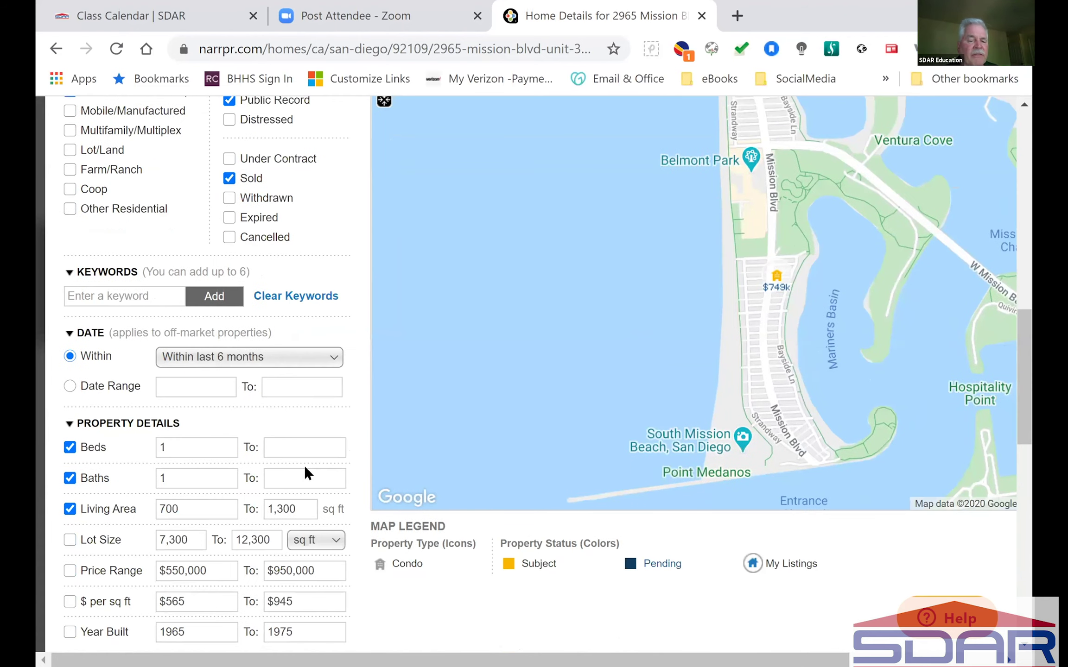
left_click(334, 360)
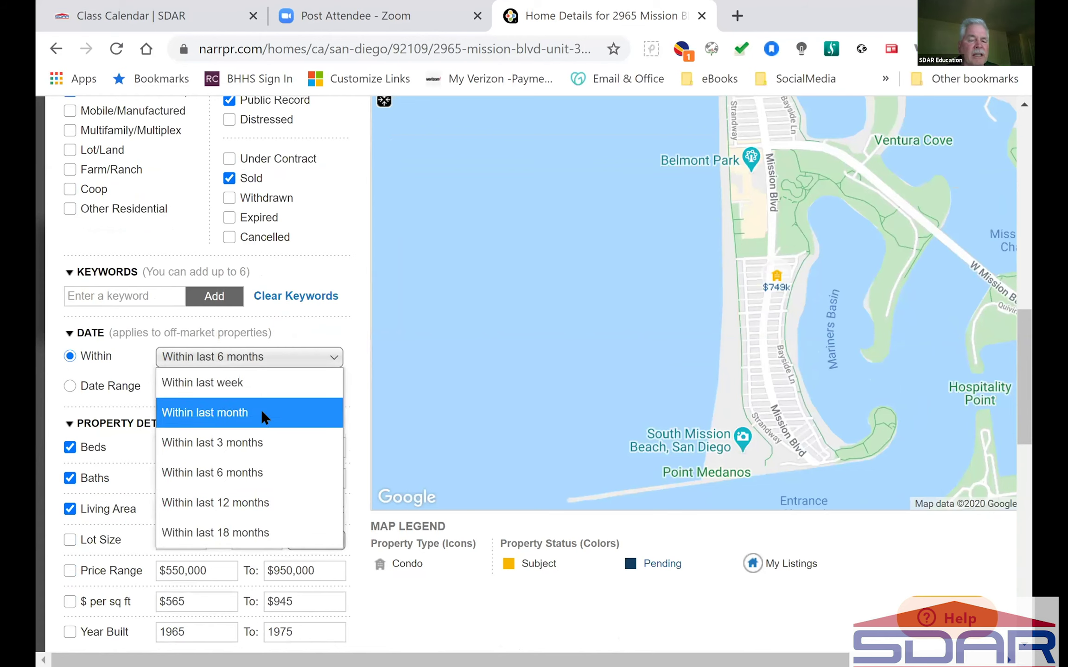
left_click(256, 442)
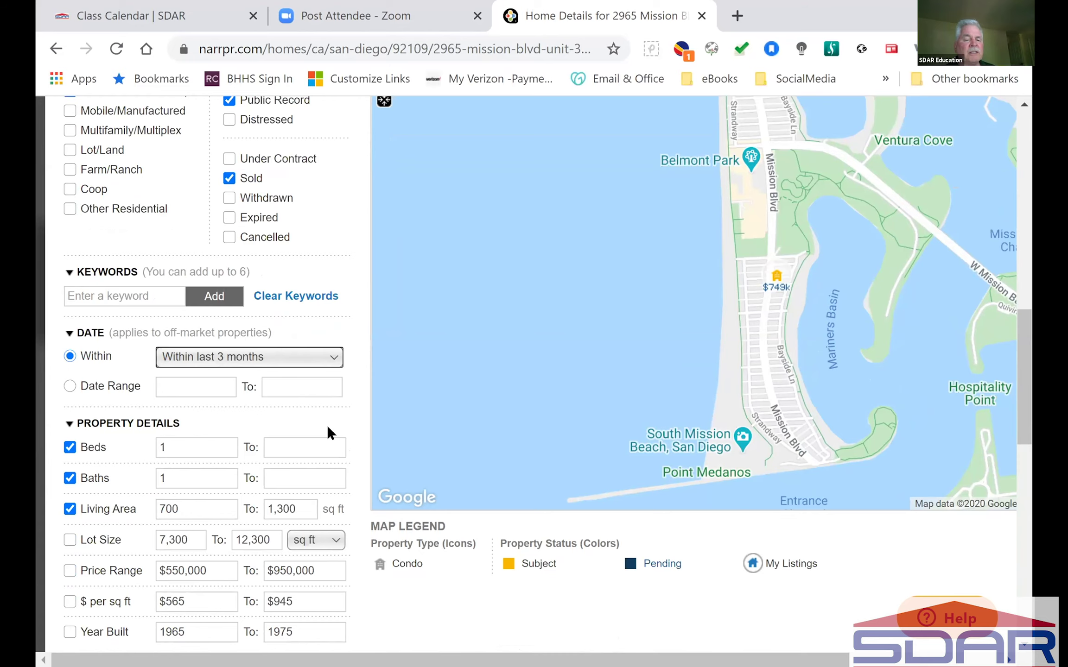
scroll(327, 424, "down", 2)
double_click(175, 353)
type("2")
double_click(177, 380)
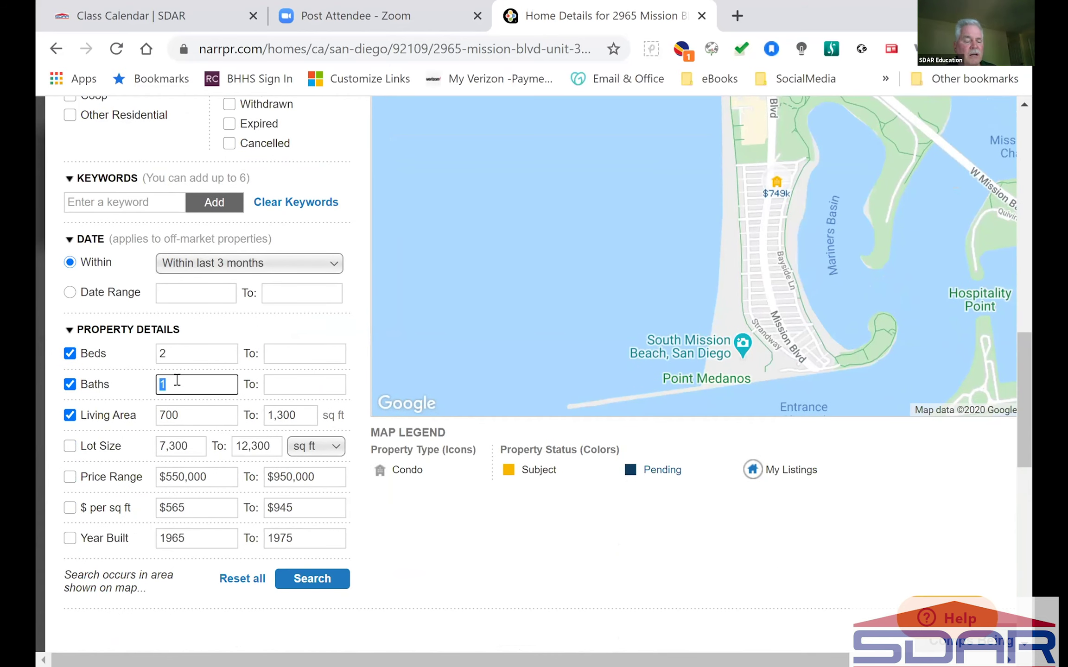
type("2")
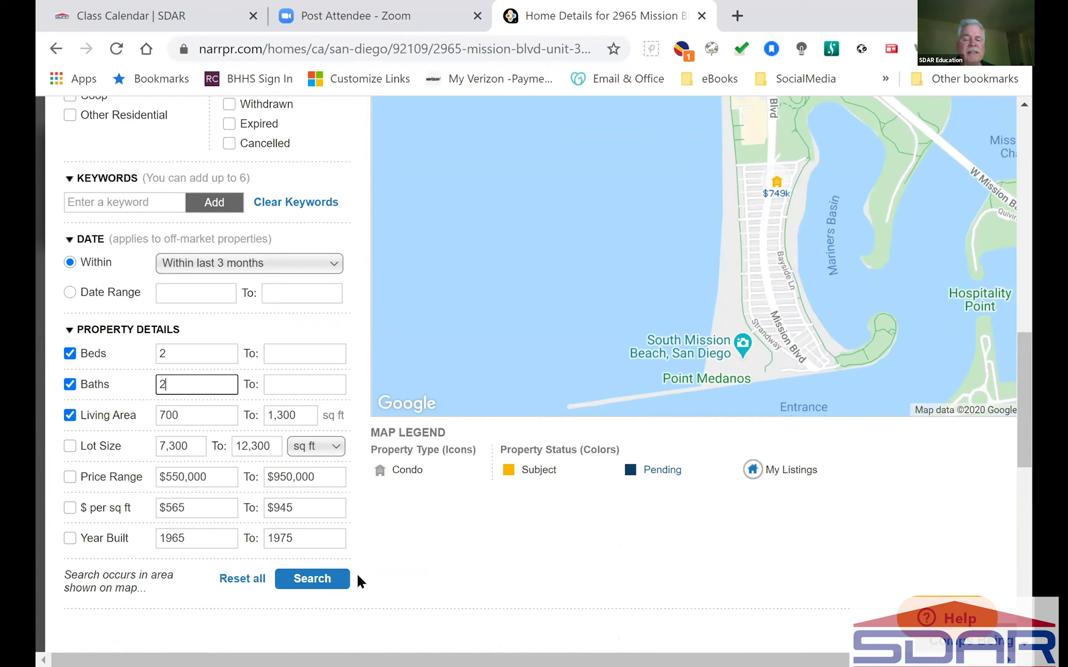
- Run the comp search and look through the 2 sold and 7 for-sale results
left_click(316, 579)
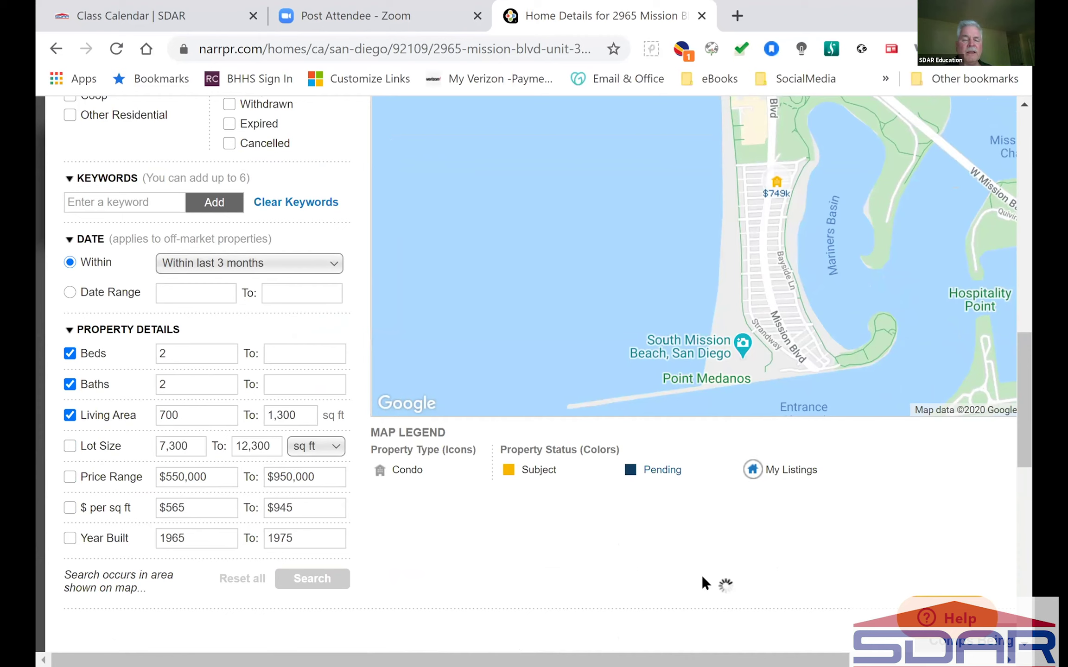
scroll(702, 575, "down", 5)
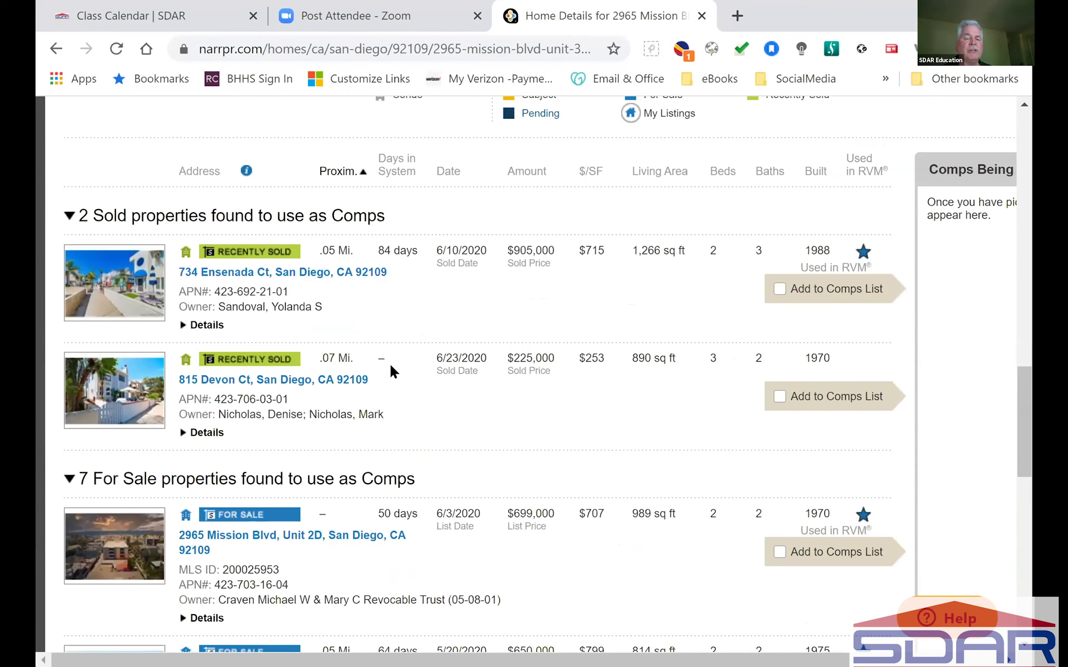
scroll(379, 373, "down", 3)
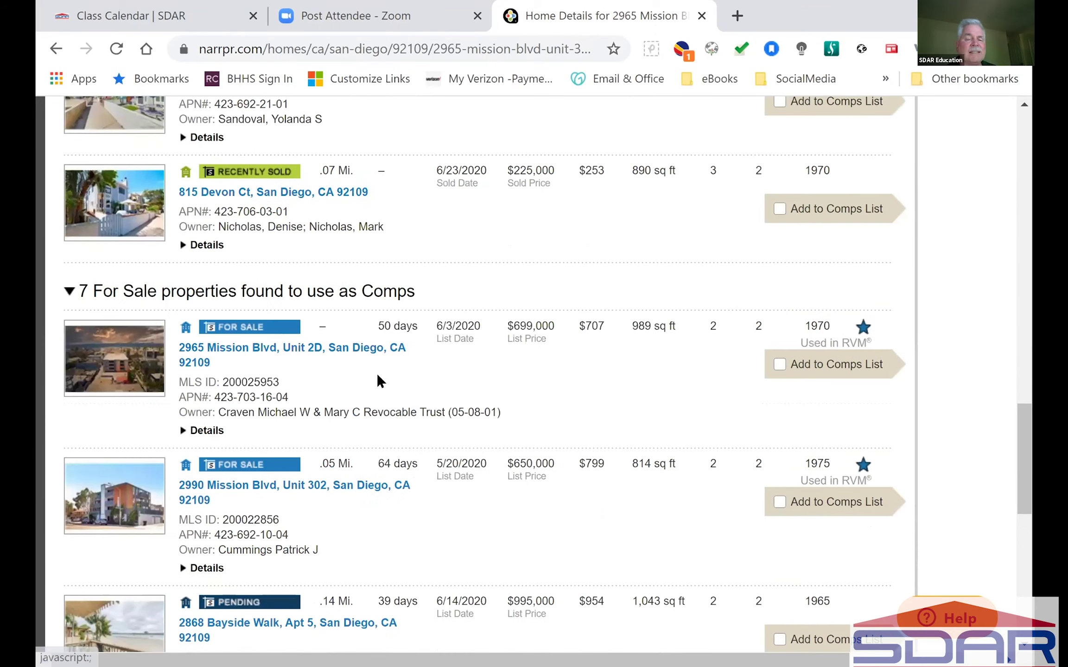
scroll(378, 382, "down", 2)
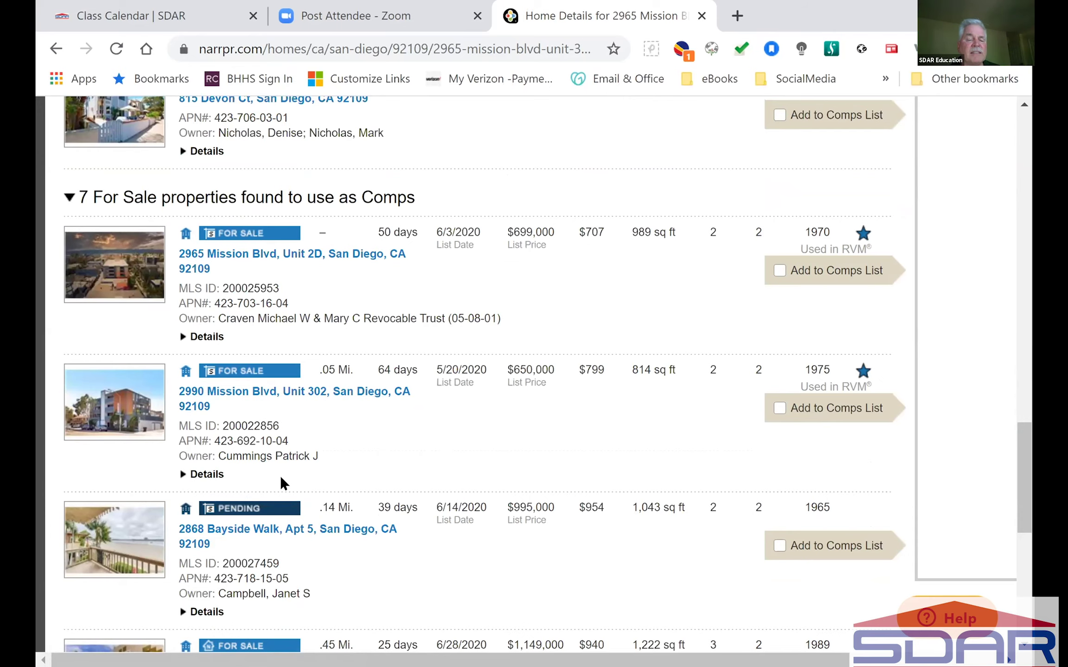
scroll(283, 482, "down", 4)
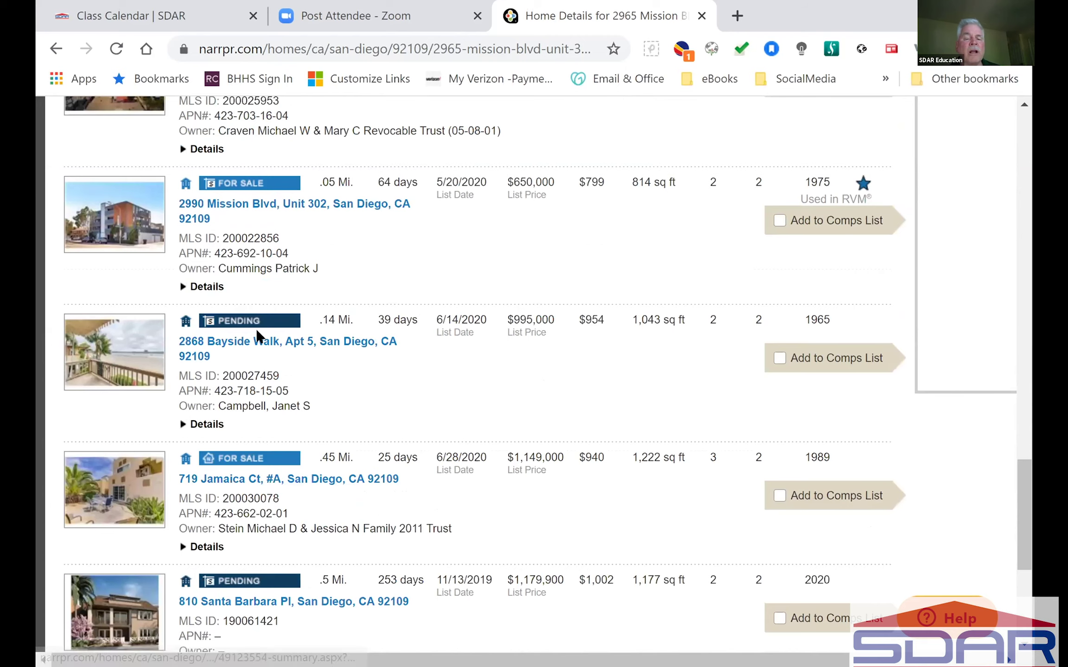
scroll(256, 328, "up", 2)
scroll(256, 328, "up", 9)
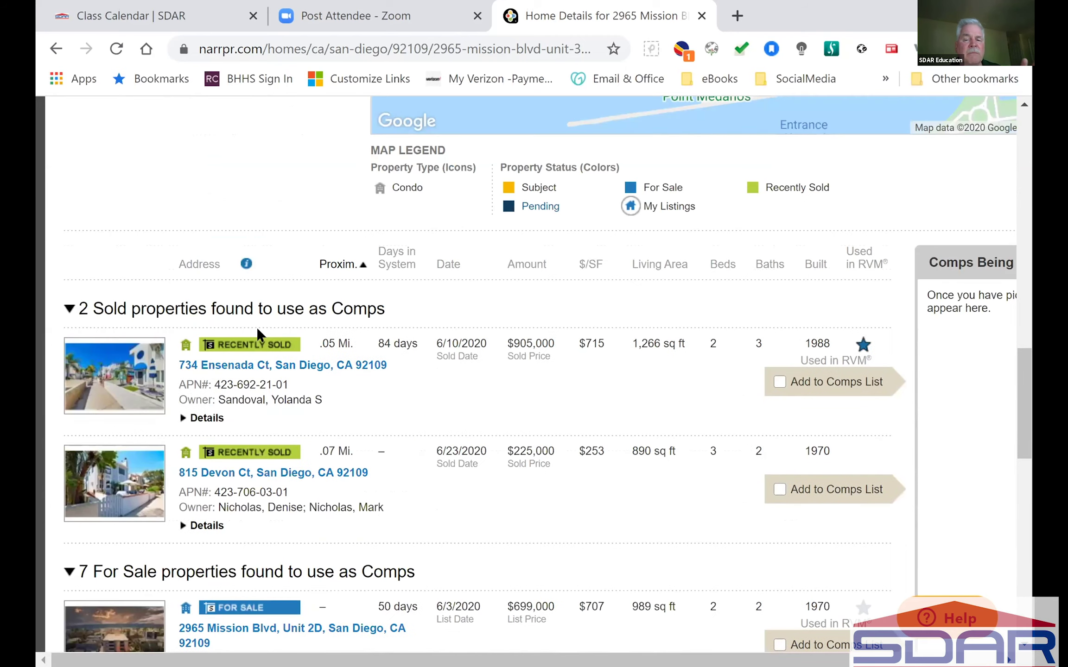
scroll(256, 328, "up", 10)
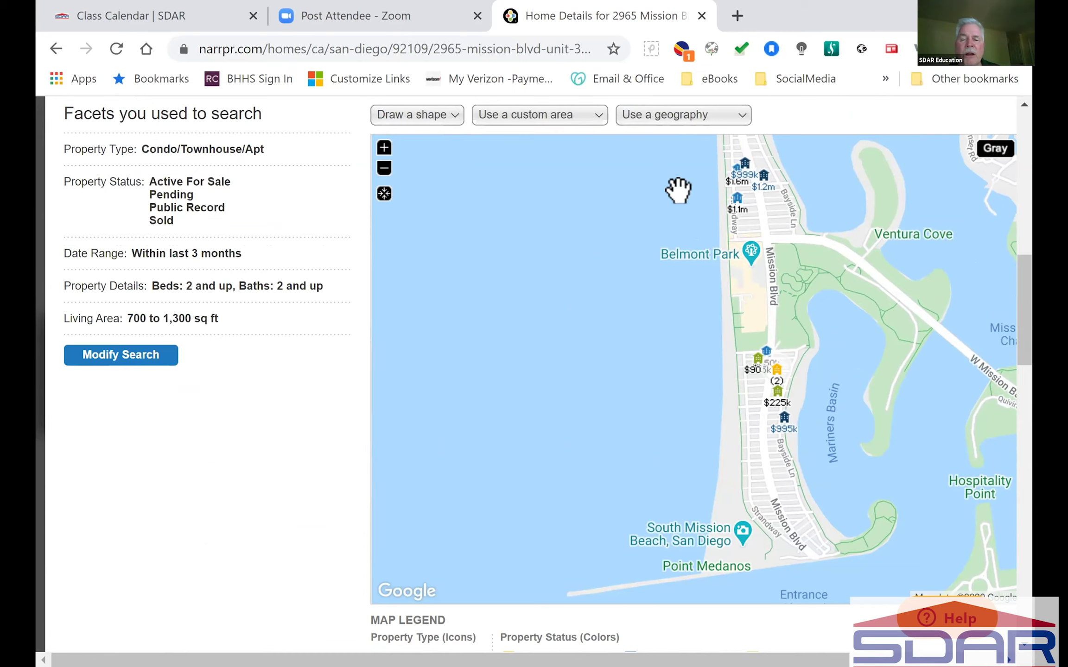
- Draw a four-corner polygon around the Mission Blvd strip and search within it
left_click(399, 114)
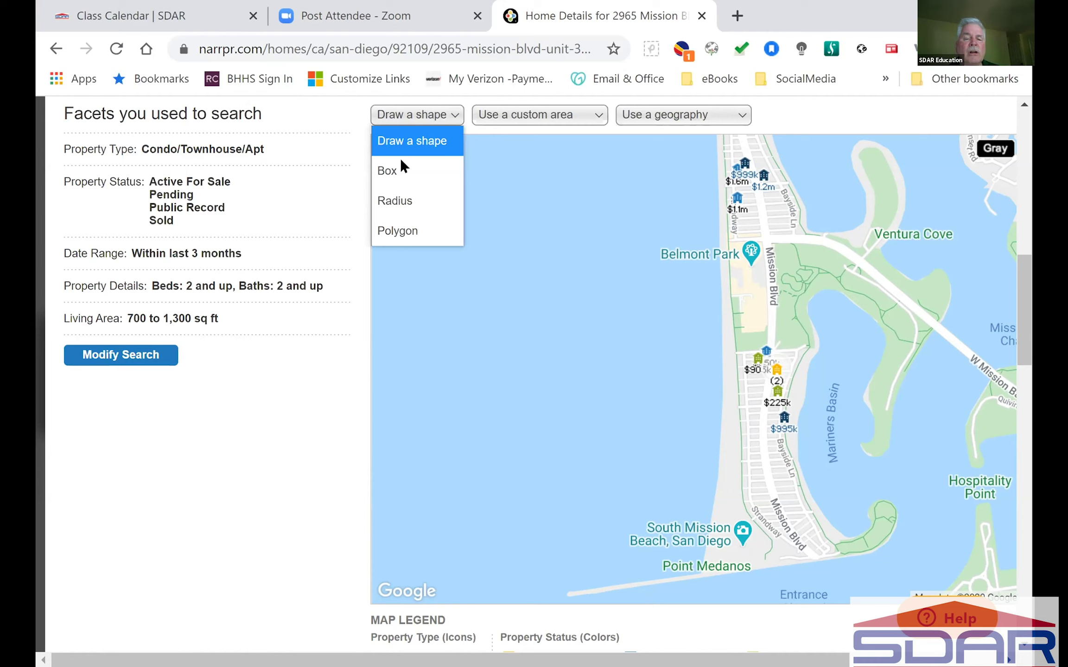
left_click(411, 231)
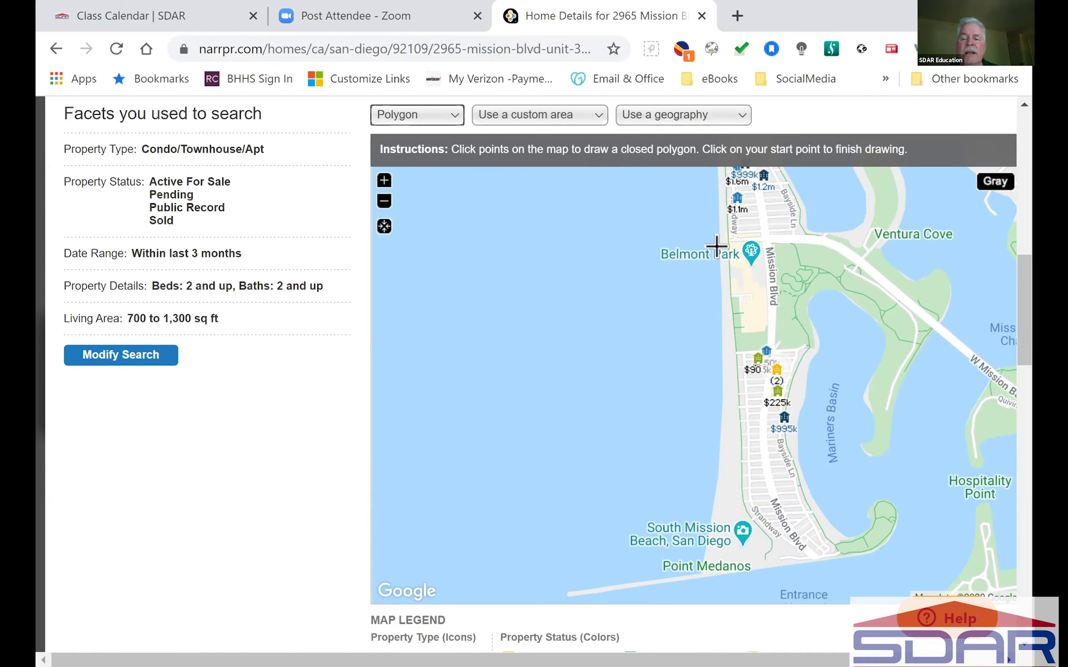
left_click(706, 278)
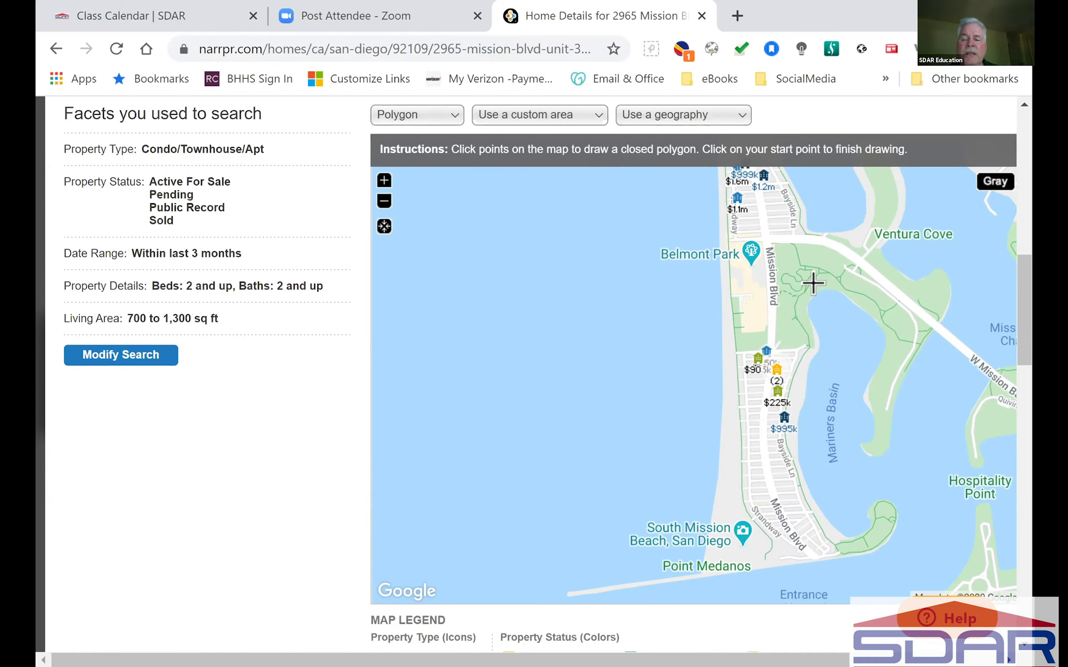
left_click(830, 284)
left_click(839, 494)
left_click(666, 429)
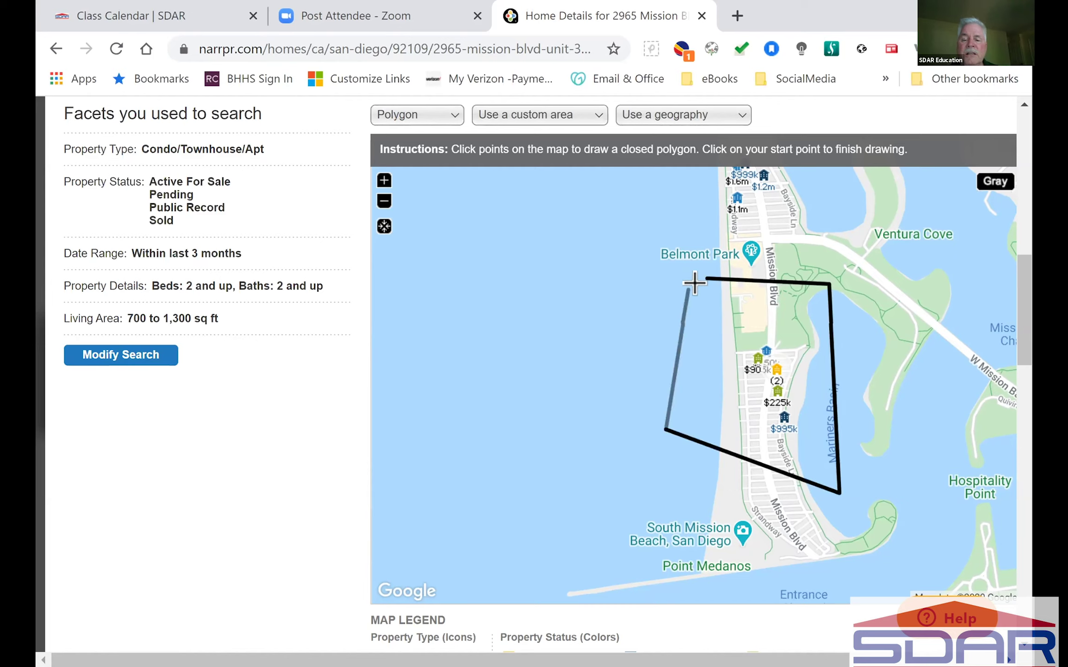
left_click(703, 279)
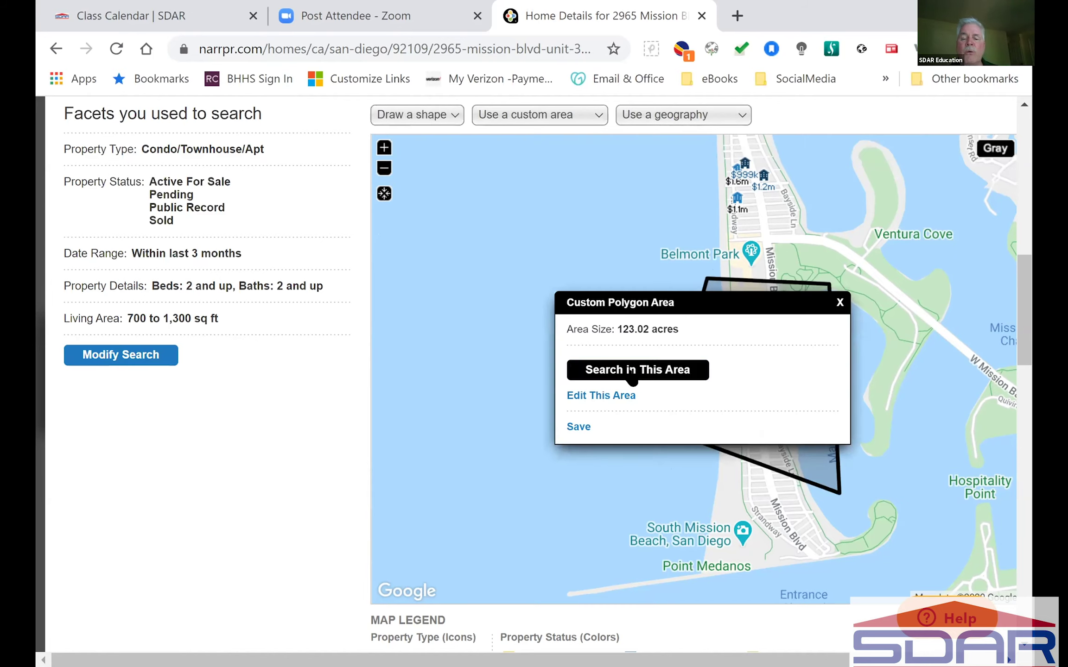
left_click(652, 370)
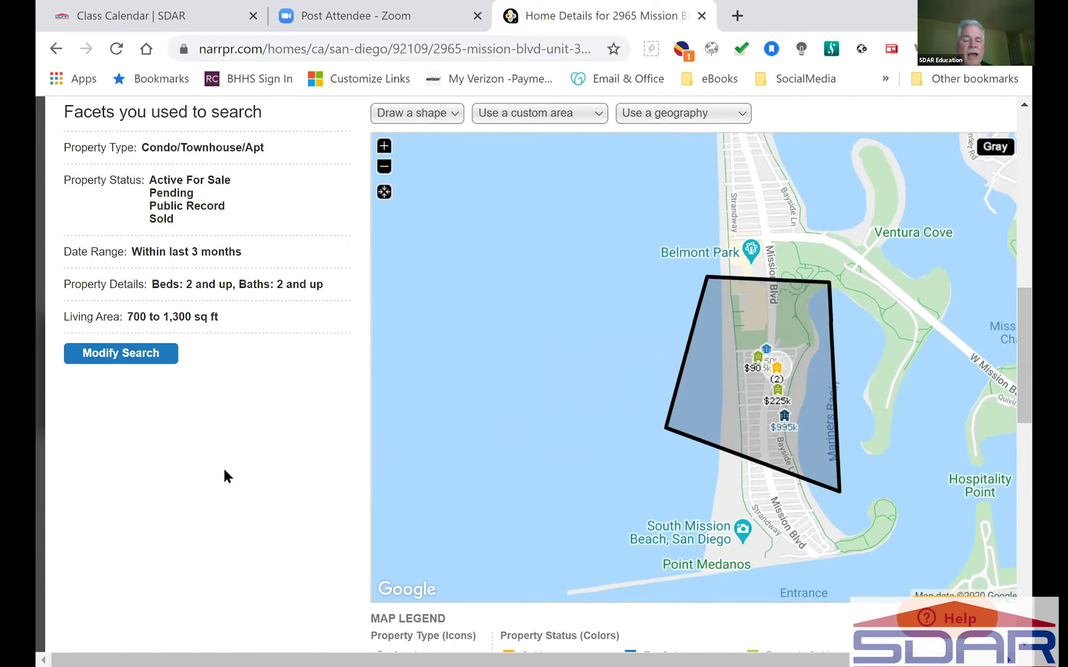
scroll(224, 473, "down", 10)
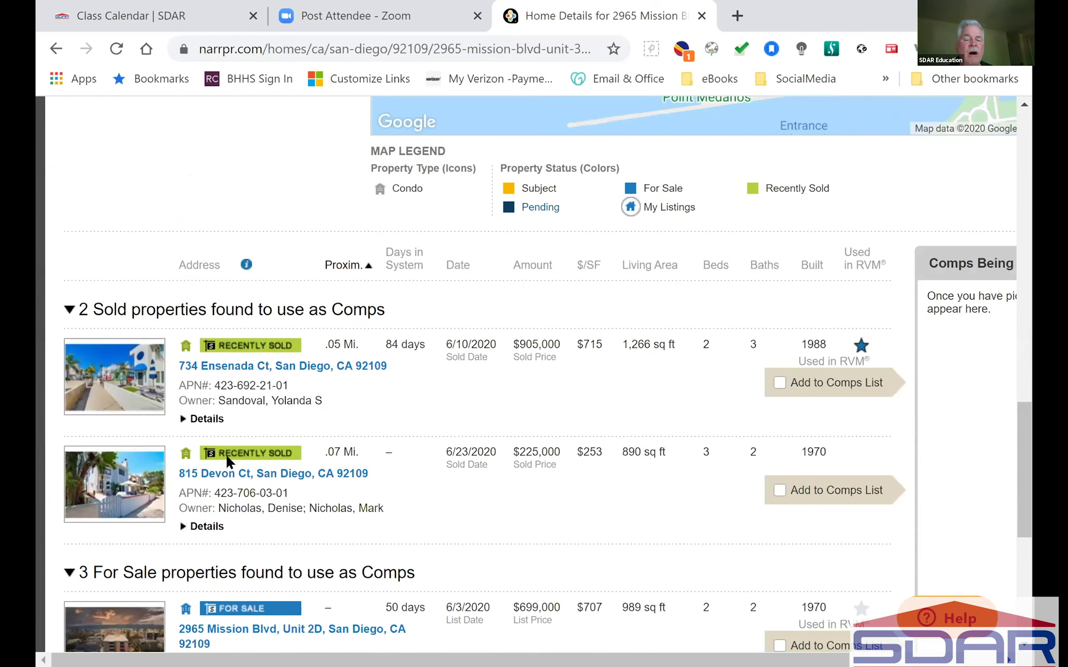
scroll(226, 454, "down", 4)
scroll(226, 453, "down", 5)
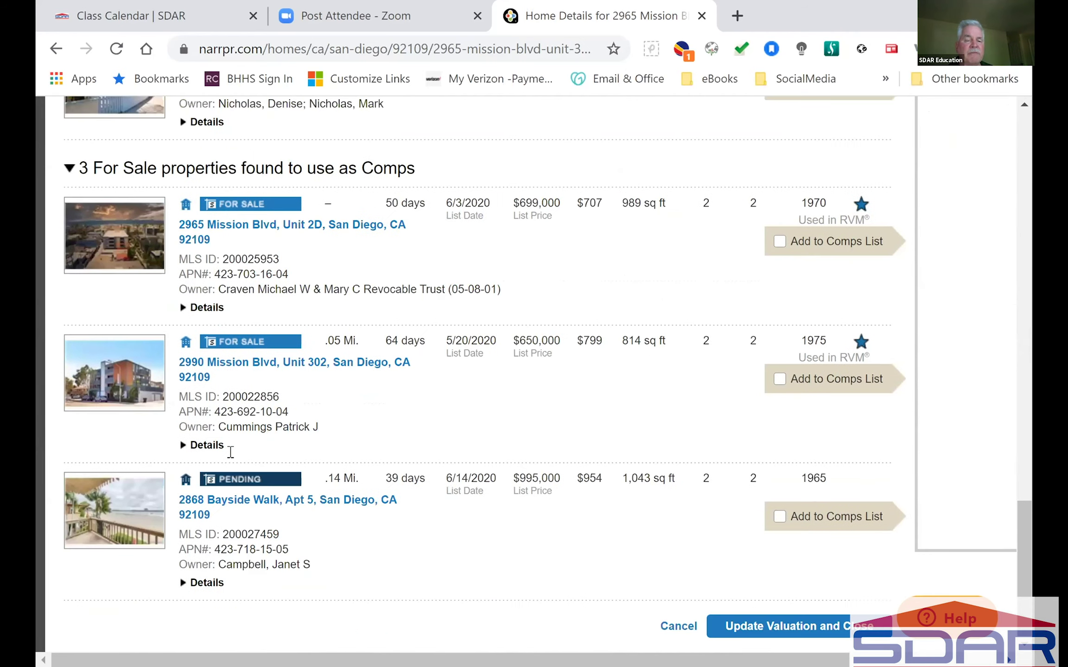
scroll(230, 452, "up", 13)
scroll(235, 440, "up", 6)
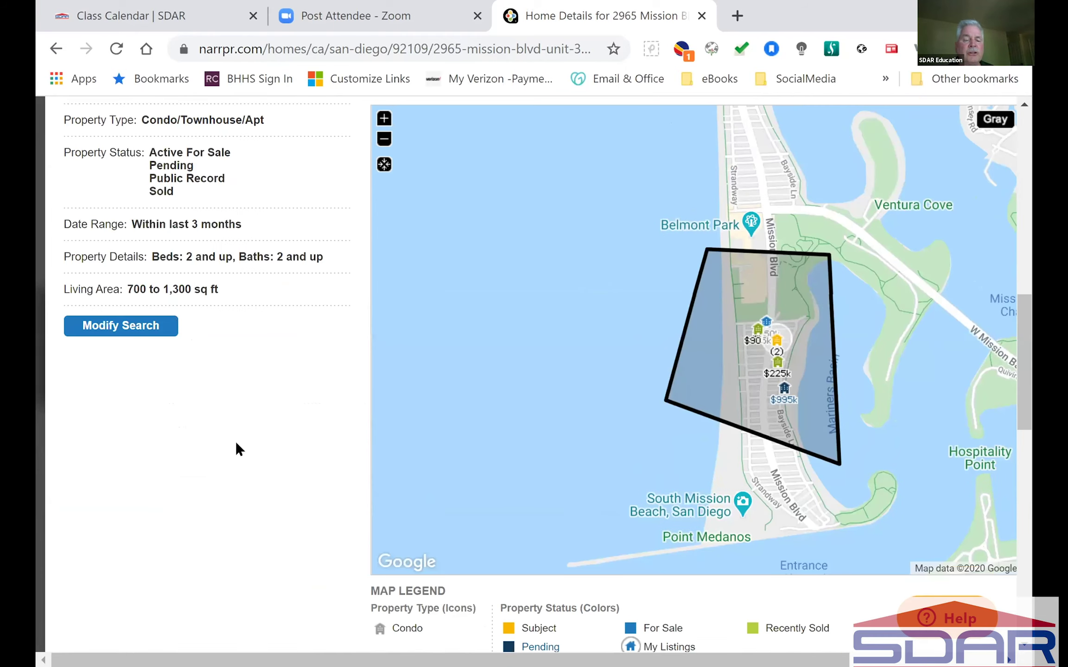
scroll(235, 441, "down", 5)
scroll(236, 441, "down", 5)
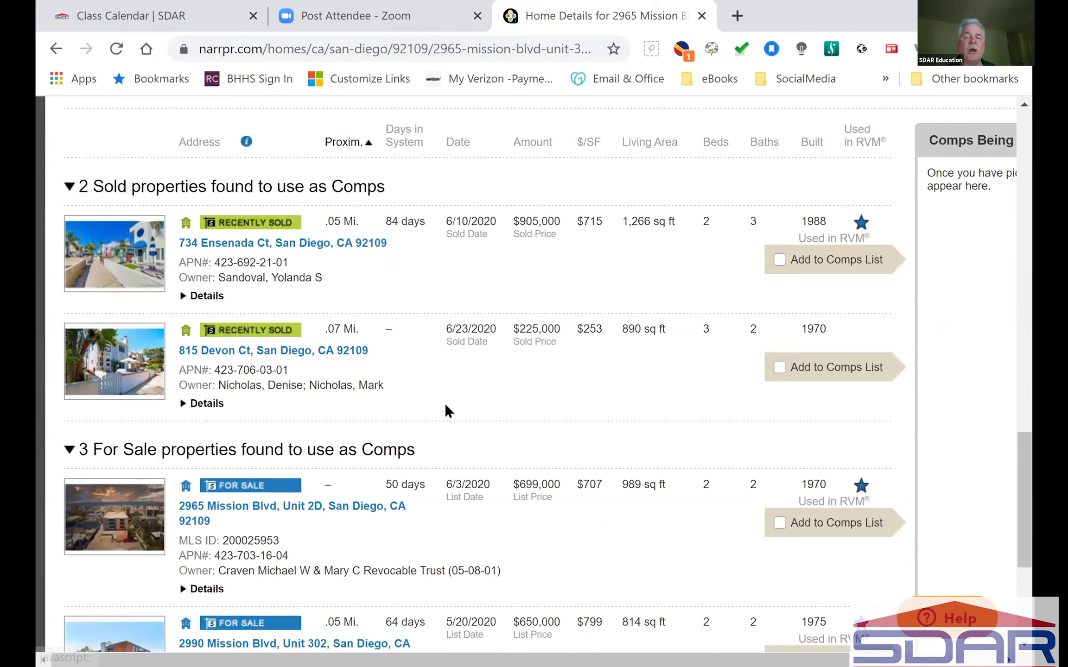
scroll(834, 454, "up", 11)
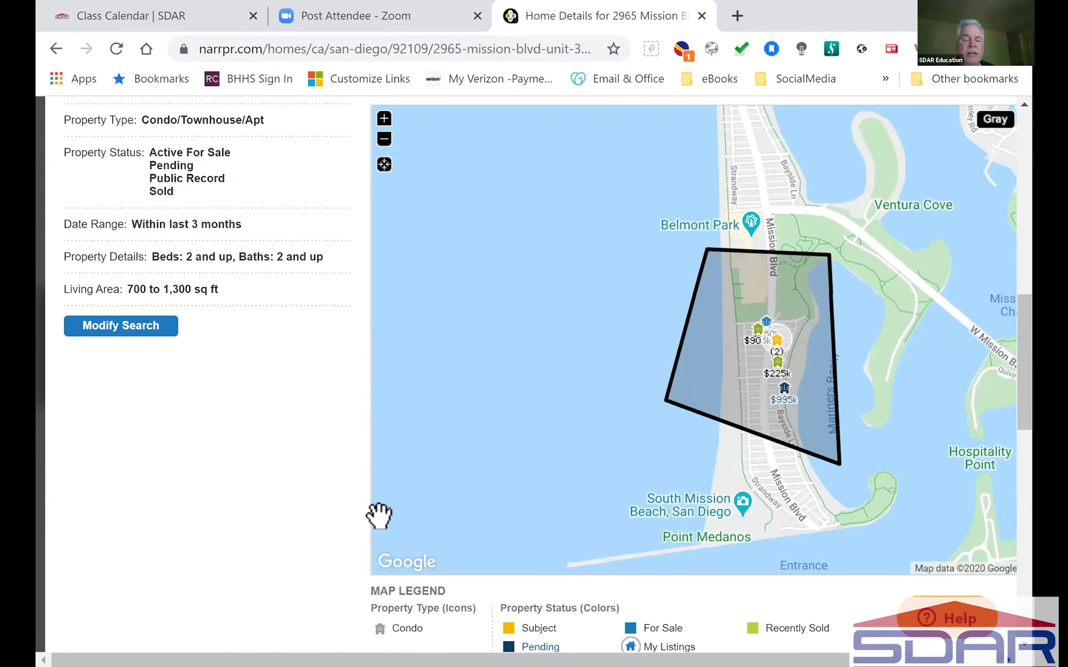
scroll(222, 447, "down", 11)
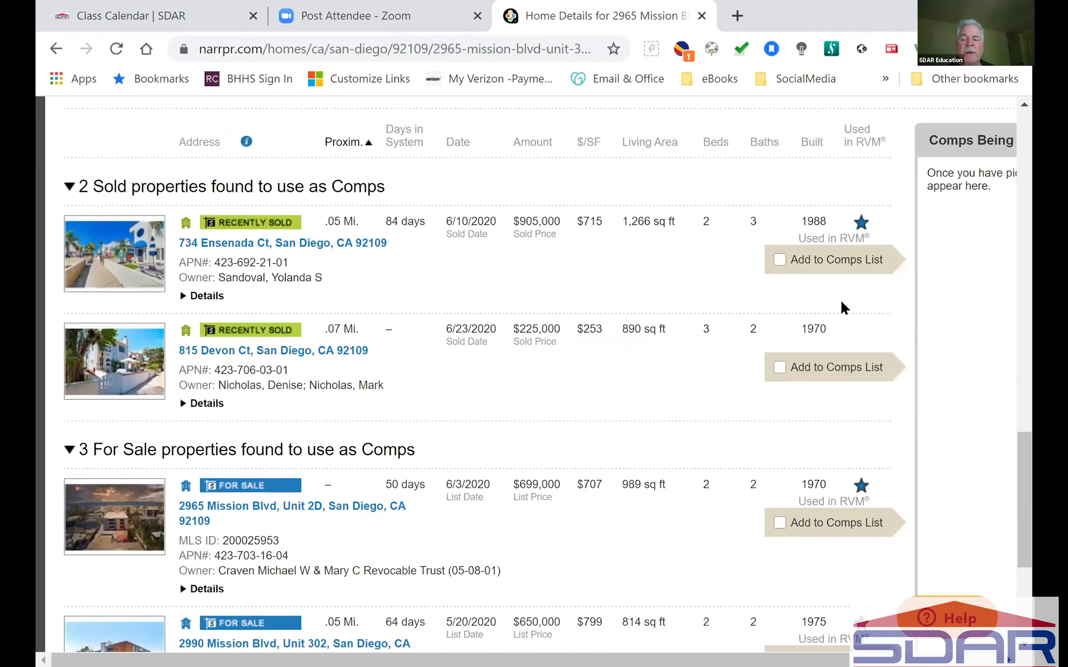
left_click(779, 260)
left_click(779, 369)
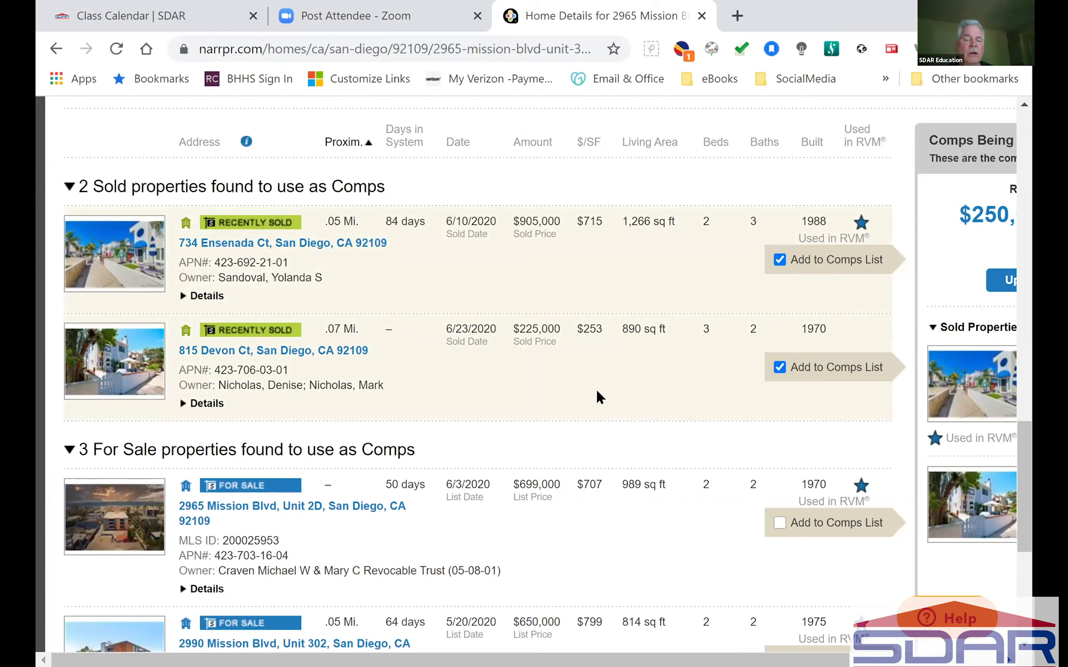
scroll(596, 393, "down", 6)
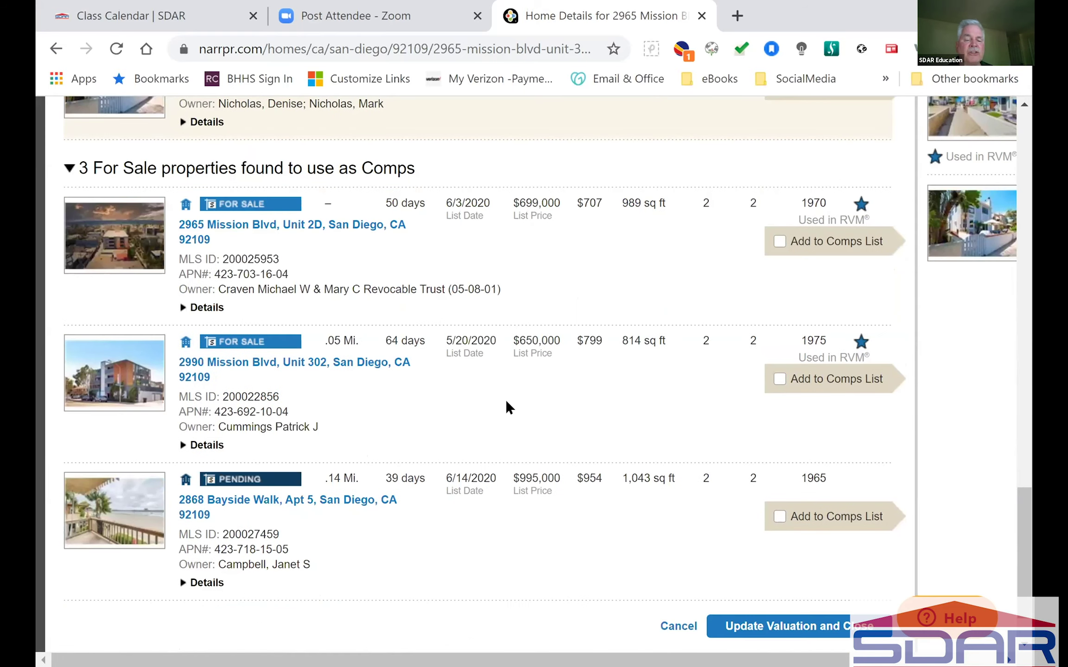
left_click(779, 516)
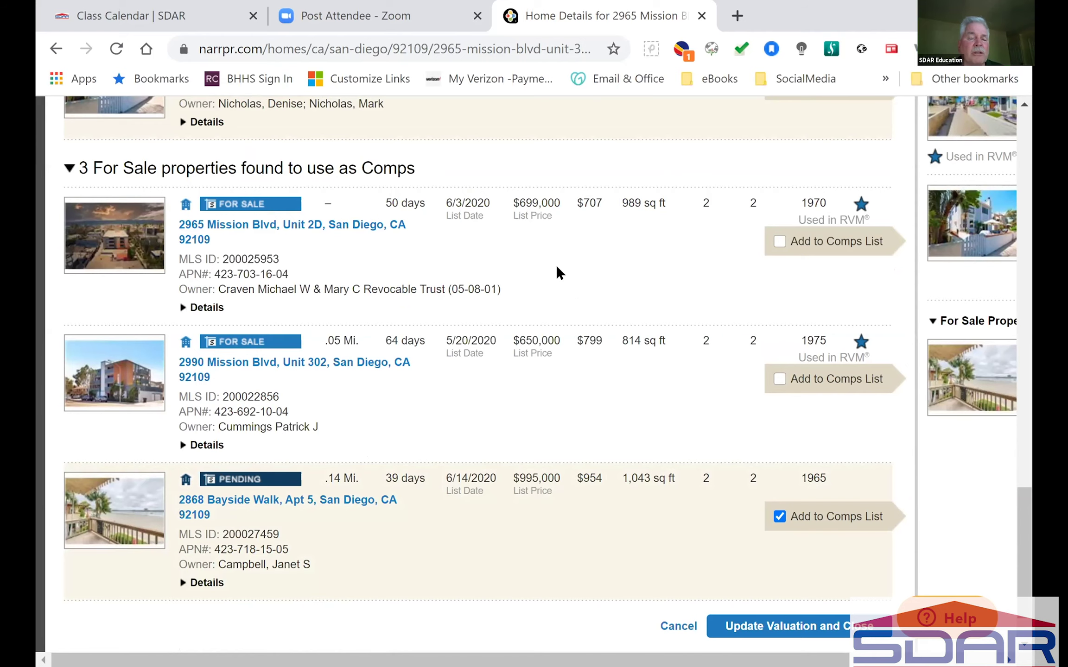
left_click(811, 626)
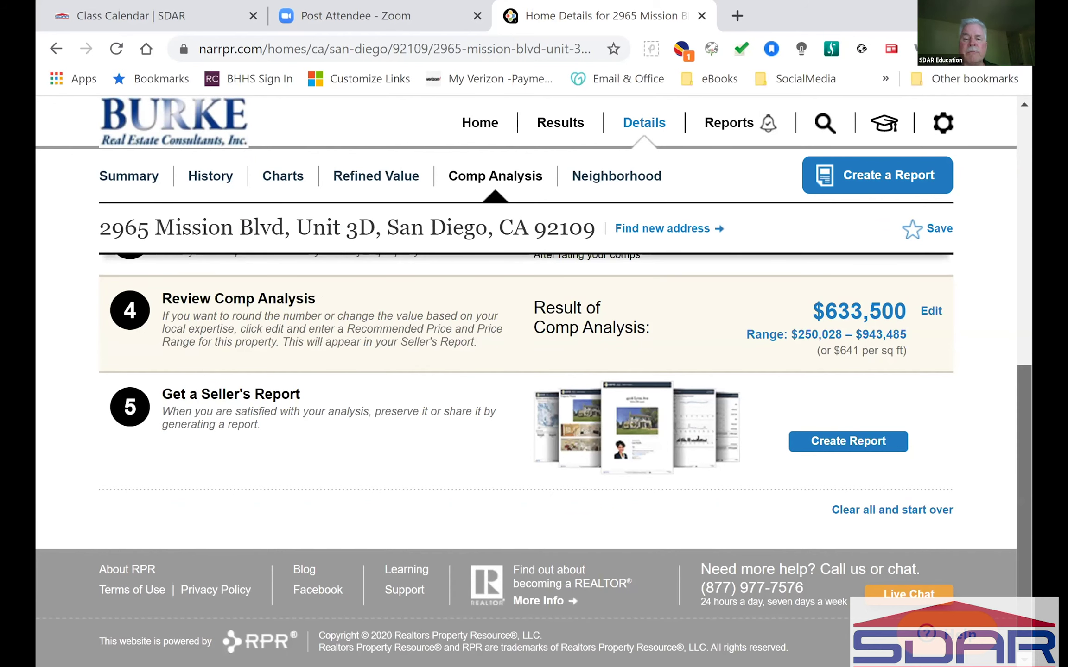
- Open Adjust Comps under step 3, Make Adjustments, to rate the three chosen comps
scroll(1025, 463, "up", 2)
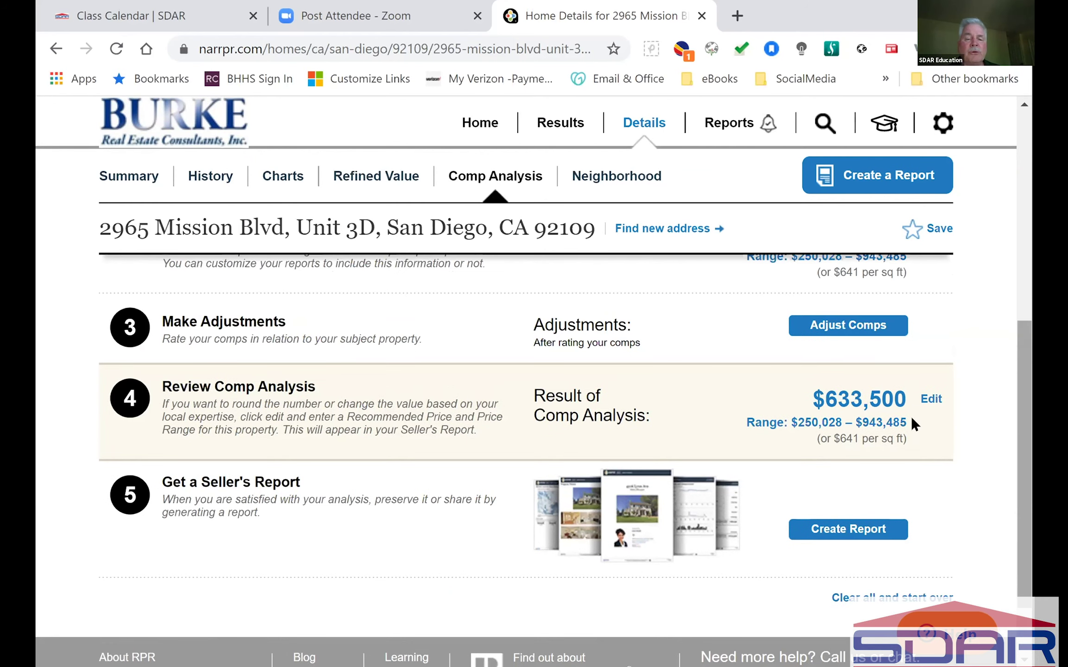
scroll(853, 394, "up", 2)
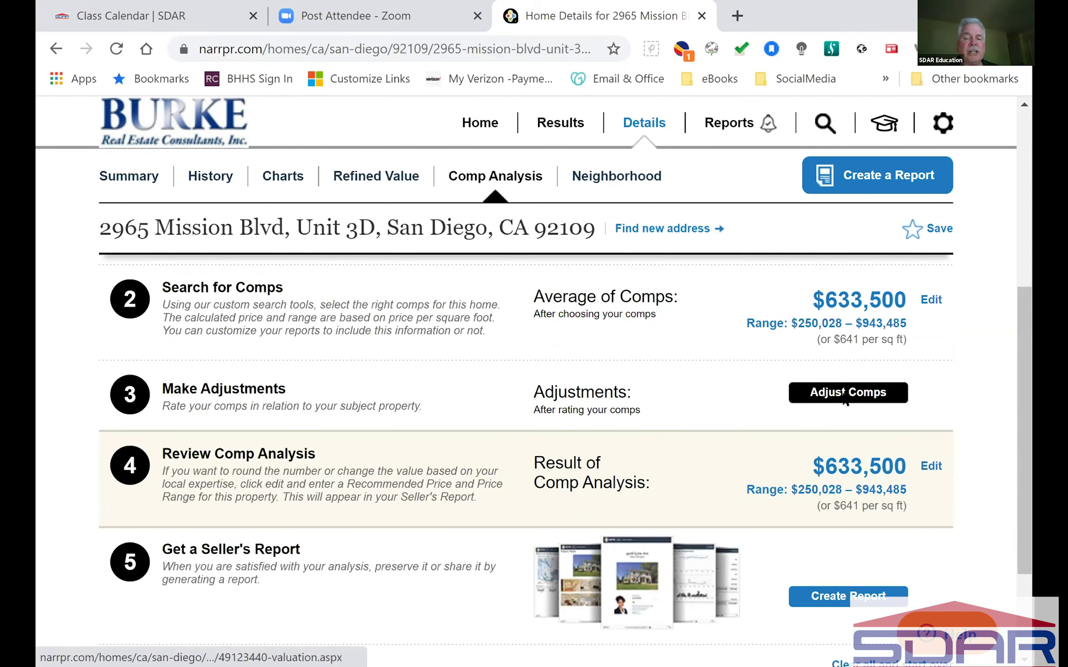
left_click(844, 397)
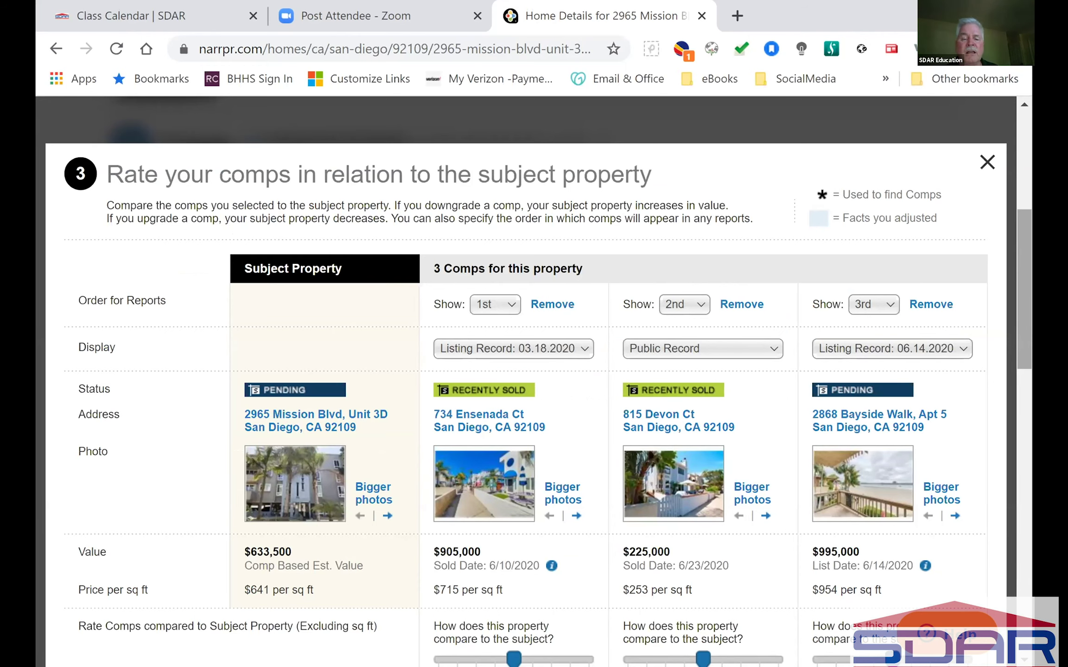
- Review the Rate your comps window and close it without changing any ratings
scroll(534, 382, "down", 1)
scroll(534, 382, "down", 20)
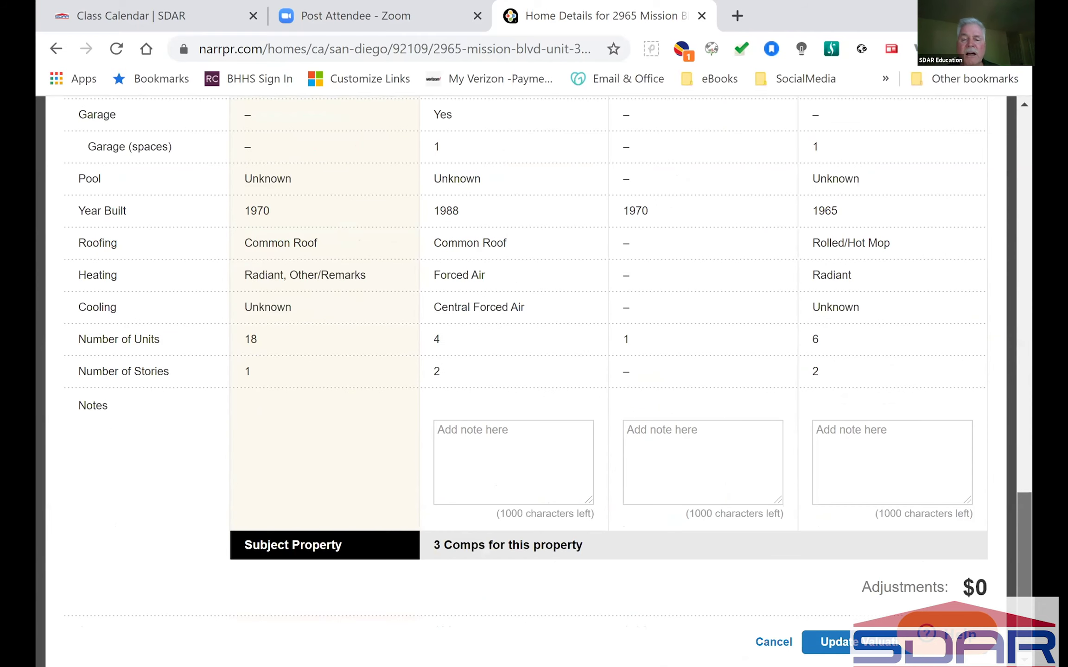
scroll(985, 320, "up", 15)
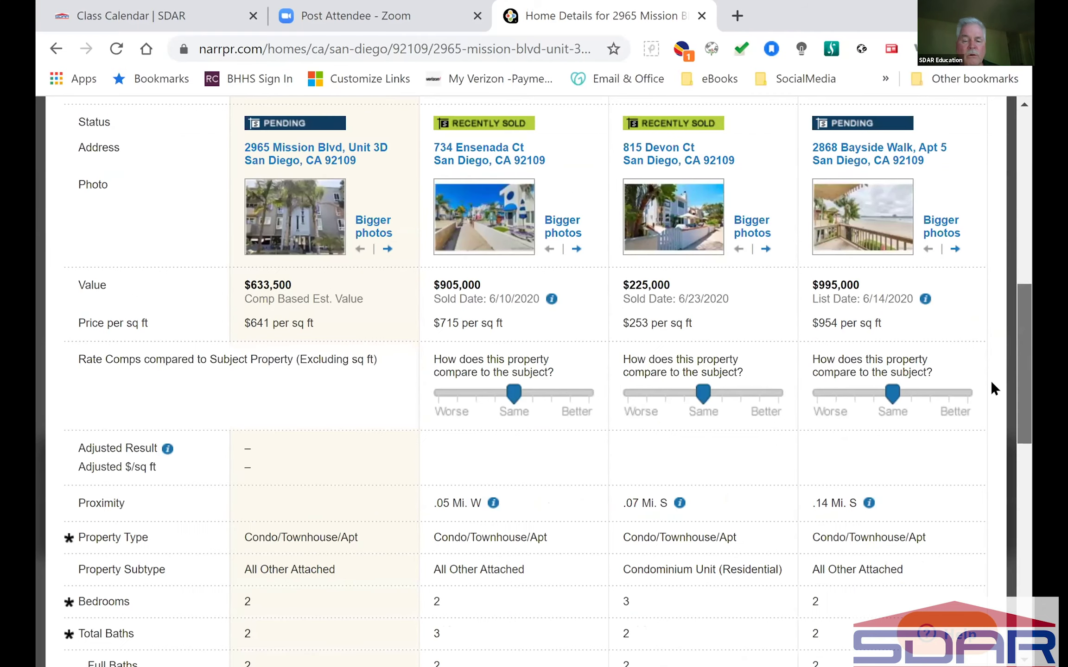
scroll(547, 389, "up", 6)
scroll(546, 389, "down", 5)
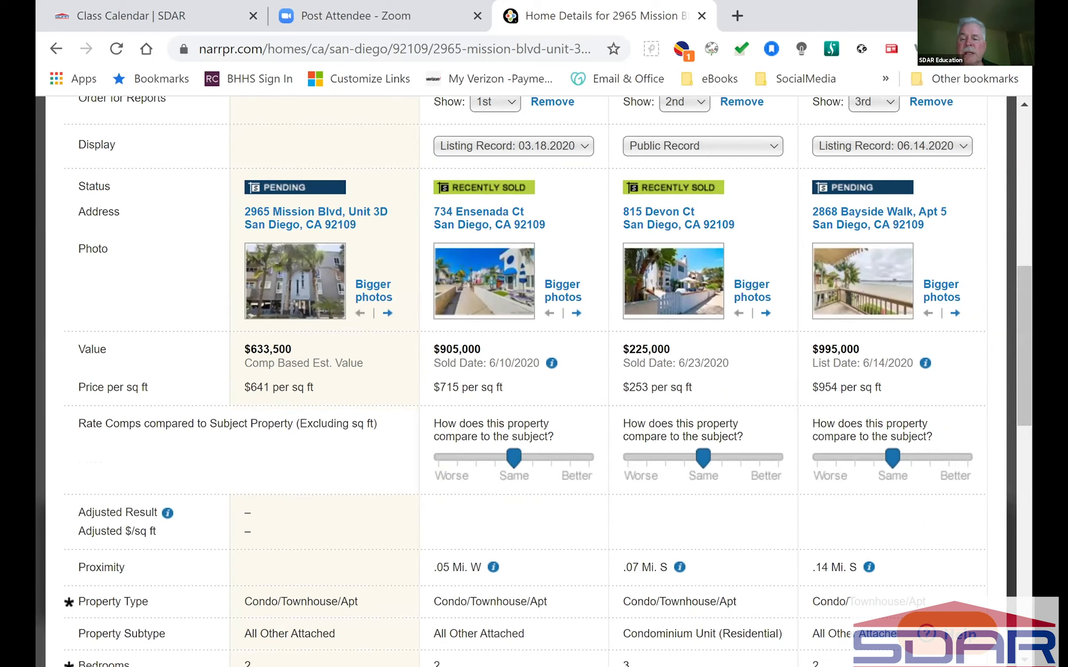
scroll(998, 361, "up", 12)
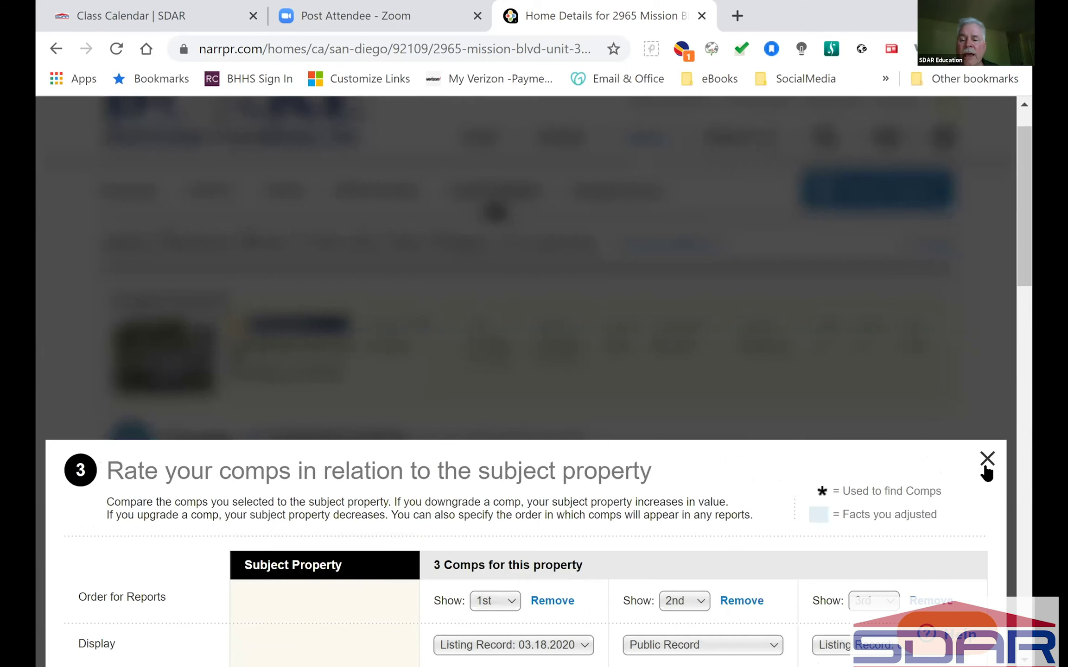
left_click(986, 457)
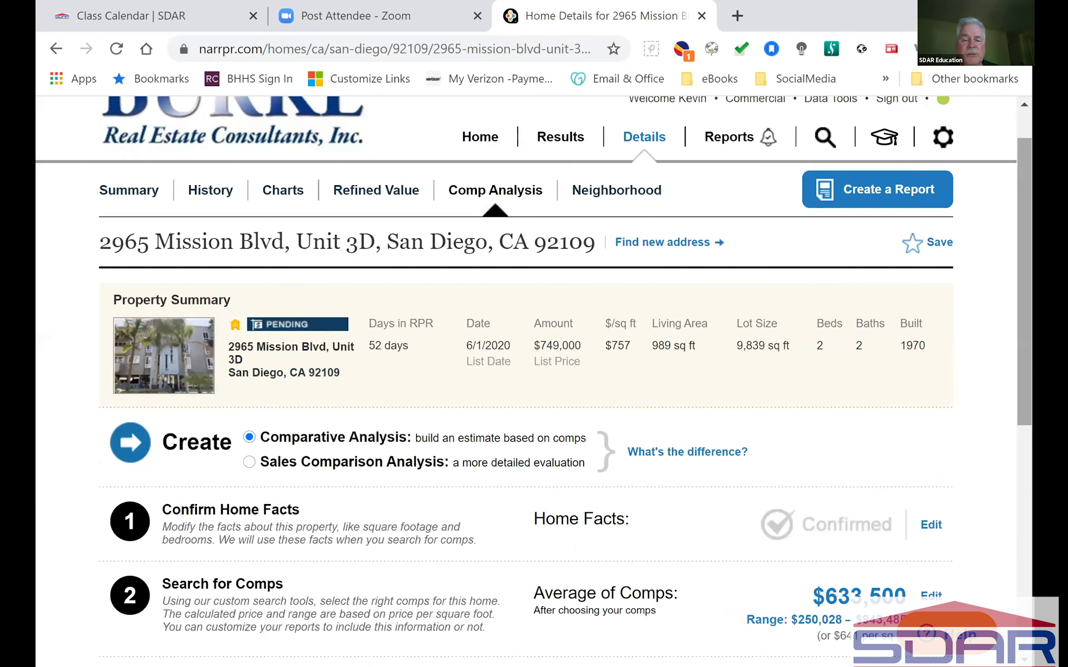
scroll(533, 370, "down", 1)
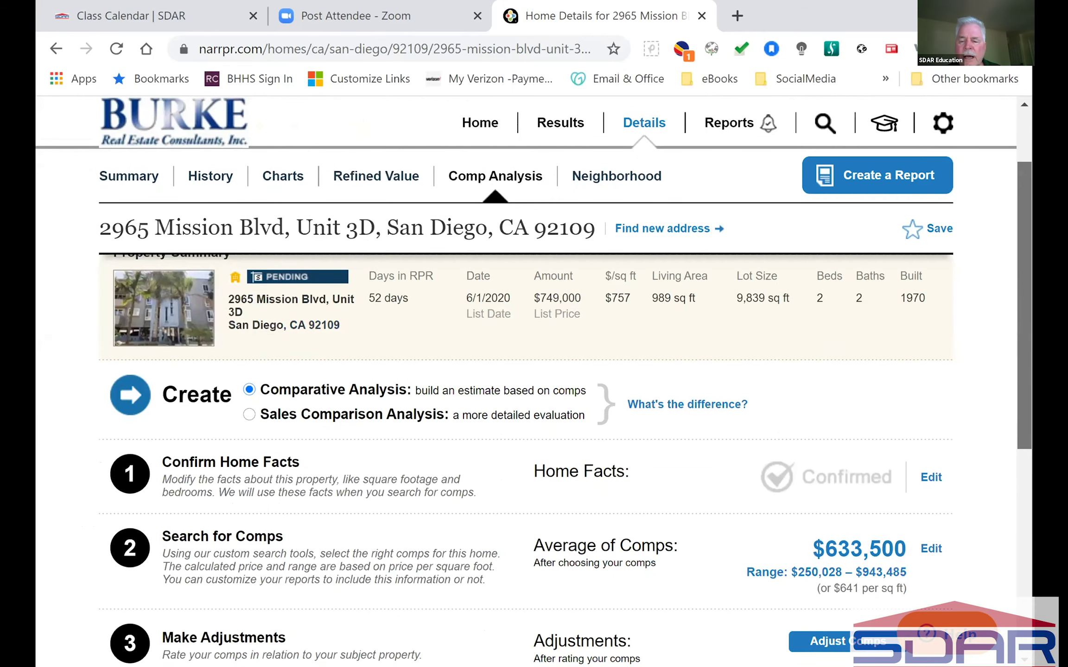
scroll(532, 417, "down", 1)
scroll(772, 394, "down", 2)
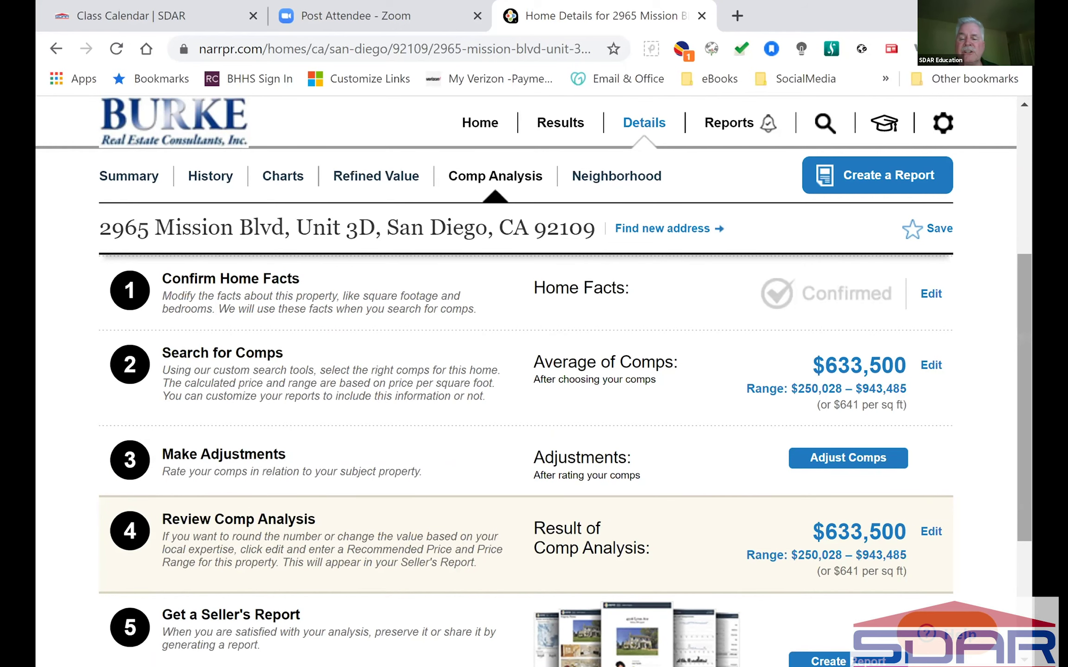
scroll(572, 459, "down", 3)
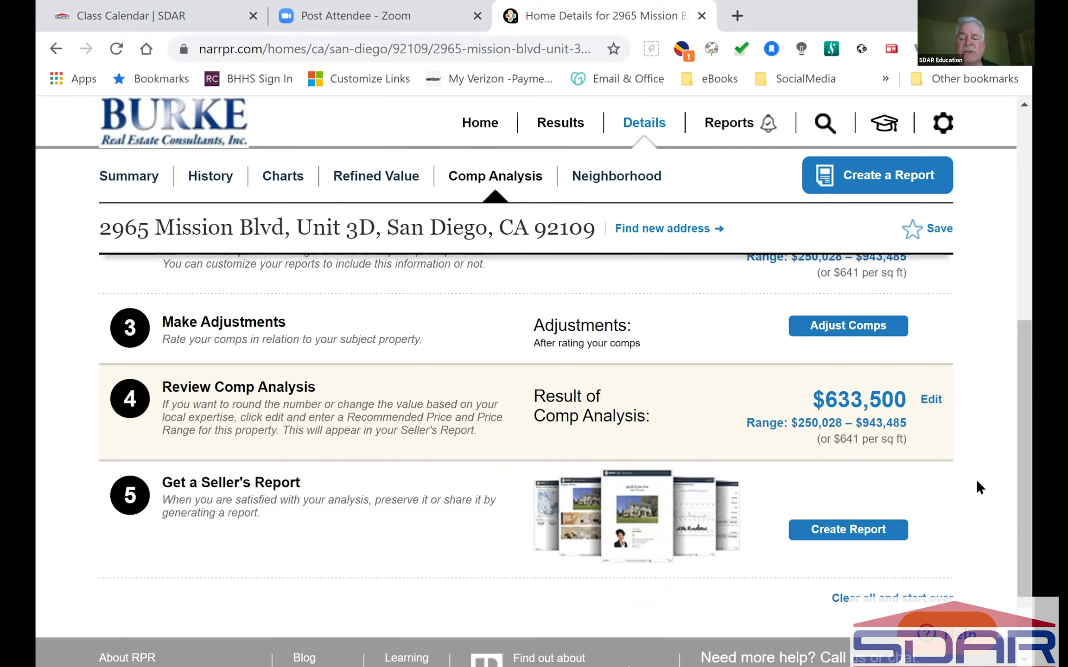
left_click(850, 531)
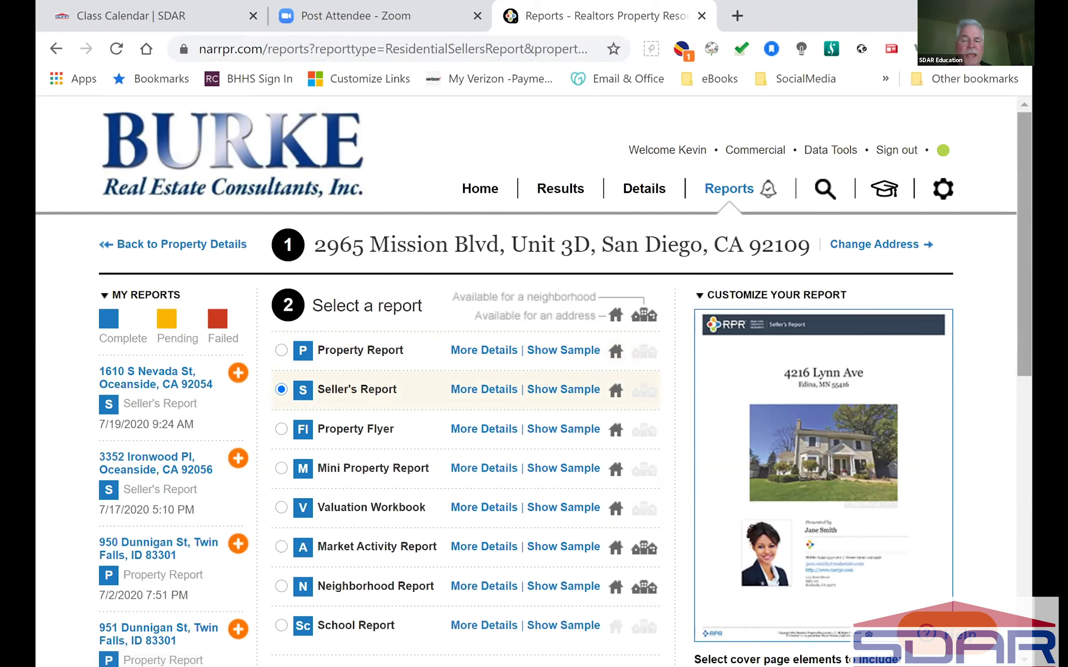
- Let the Reports page load its earlier reports and the Seller's Report cover preview
scroll(533, 371, "down", 1)
scroll(558, 262, "down", 2)
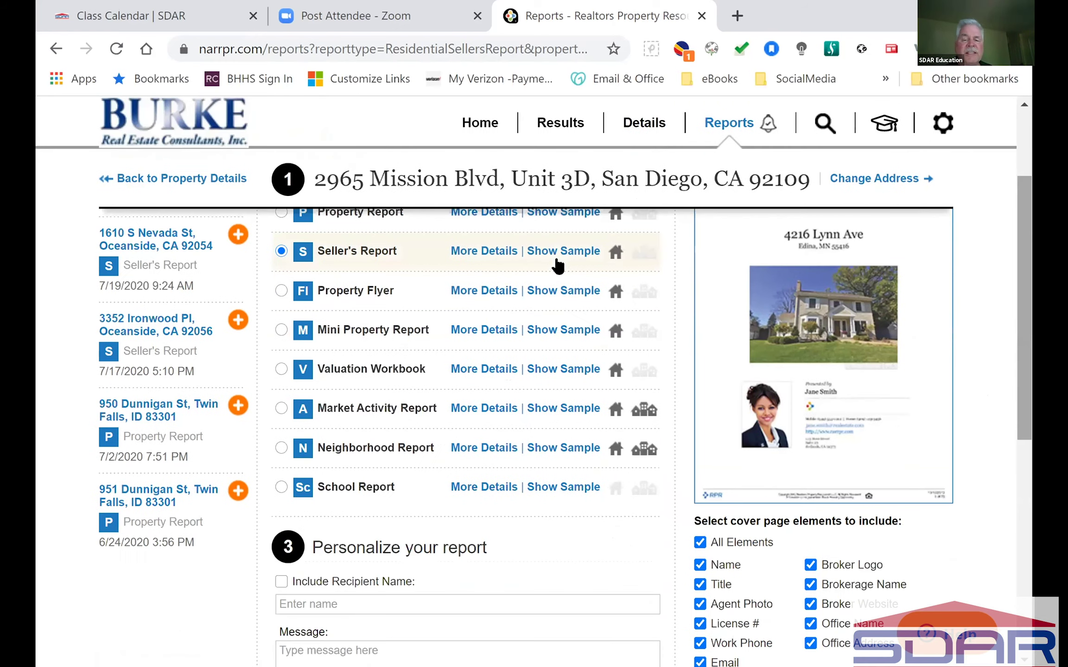
left_click(560, 251)
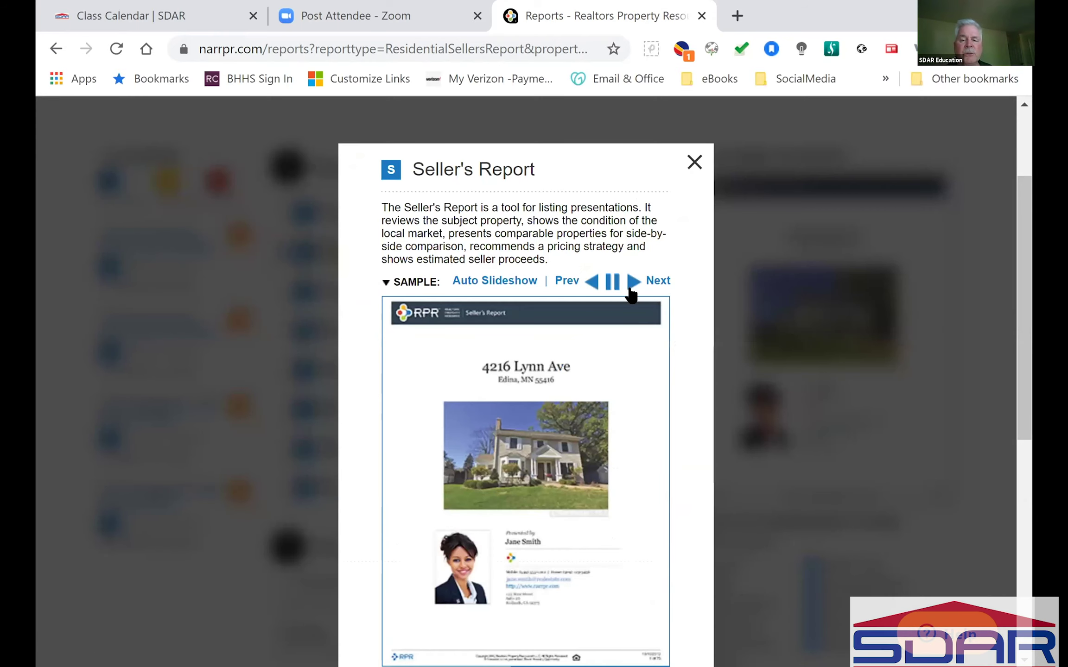
left_click(634, 283)
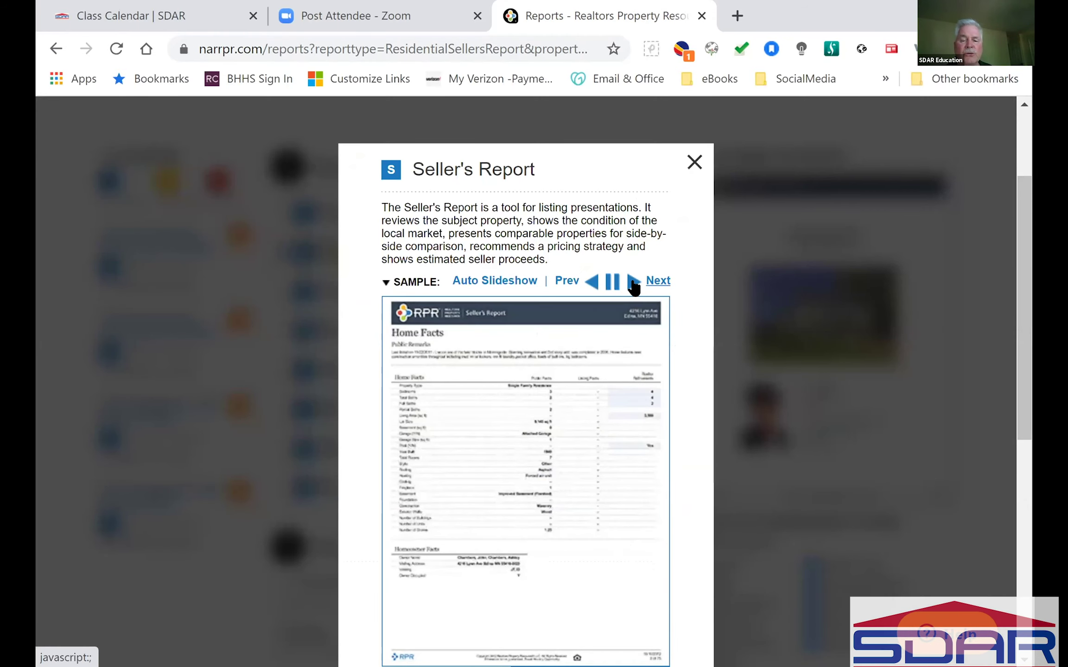
left_click(694, 161)
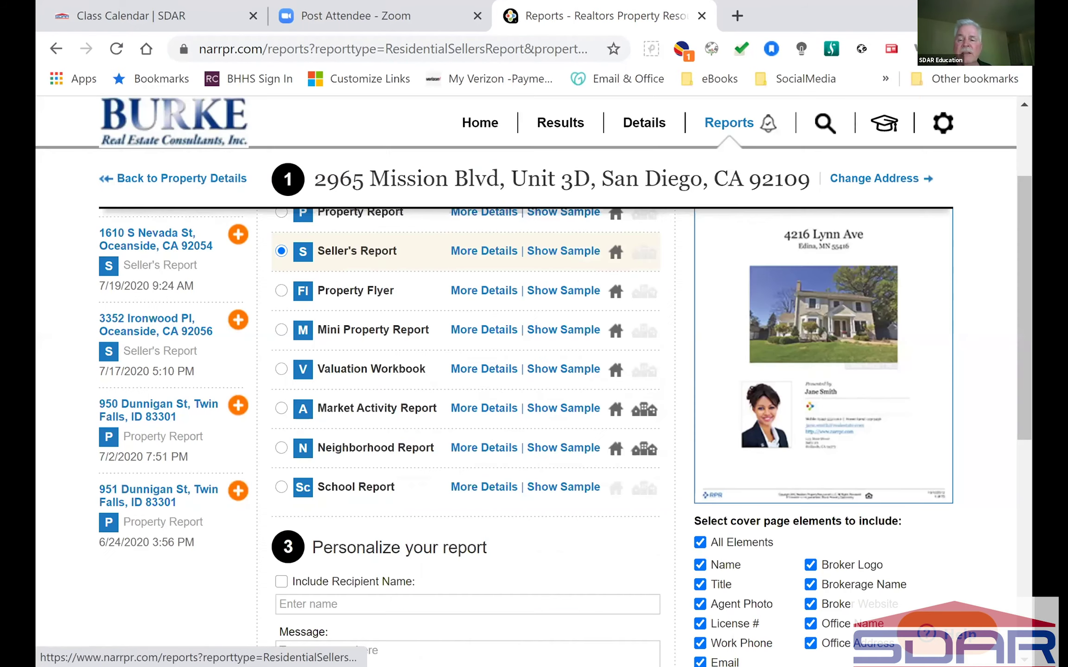
scroll(441, 246, "up", 2)
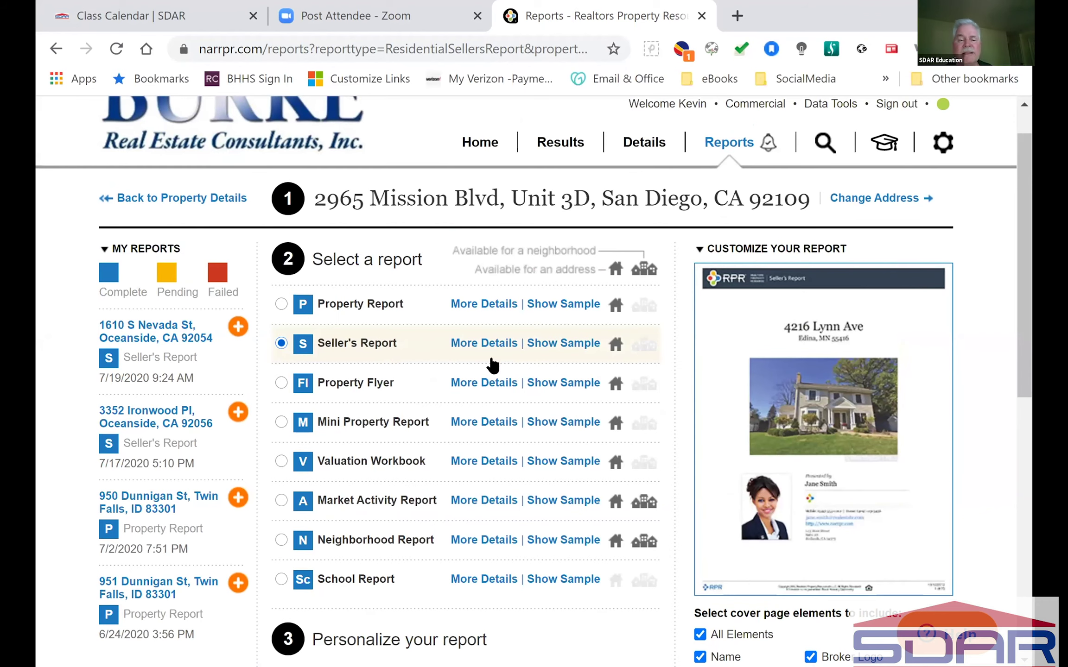
scroll(533, 371, "down", 2)
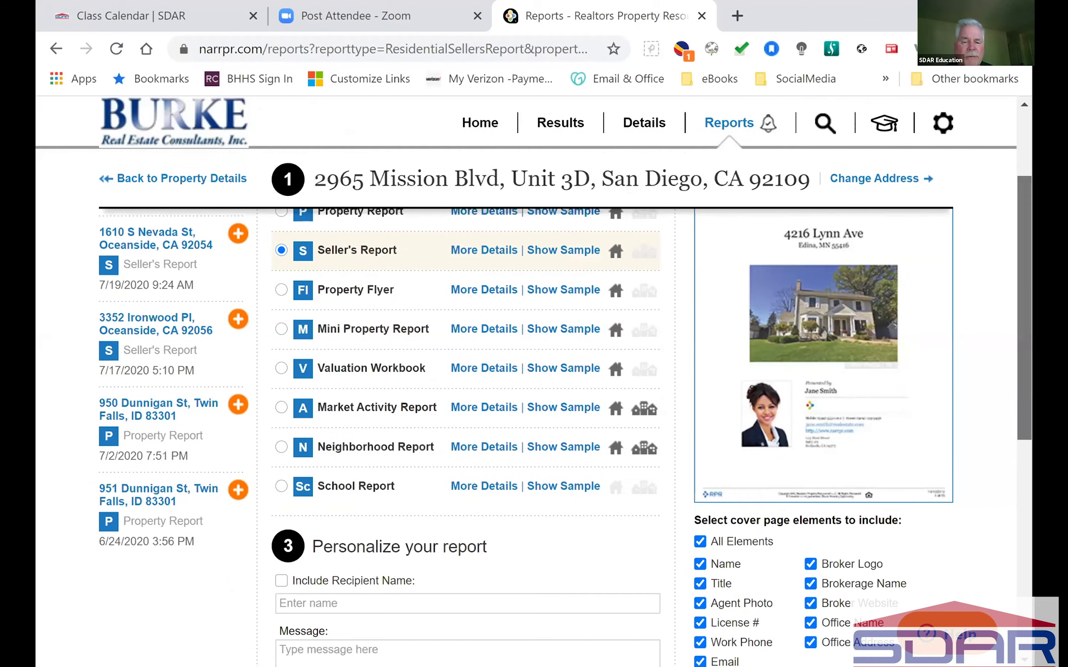
scroll(533, 371, "down", 1)
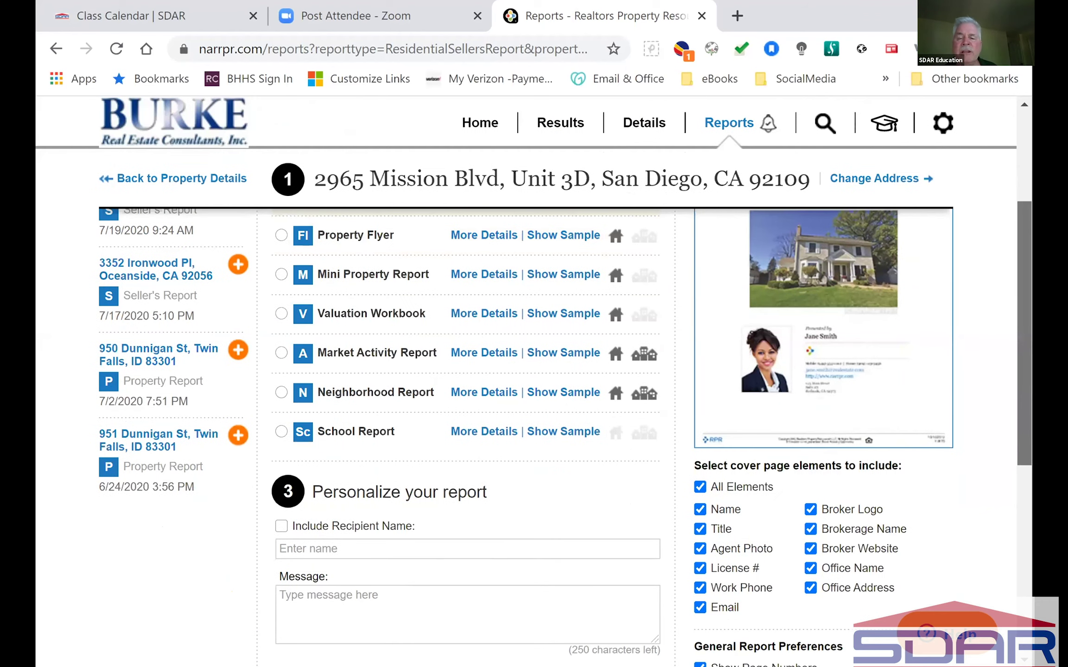
scroll(533, 371, "down", 1)
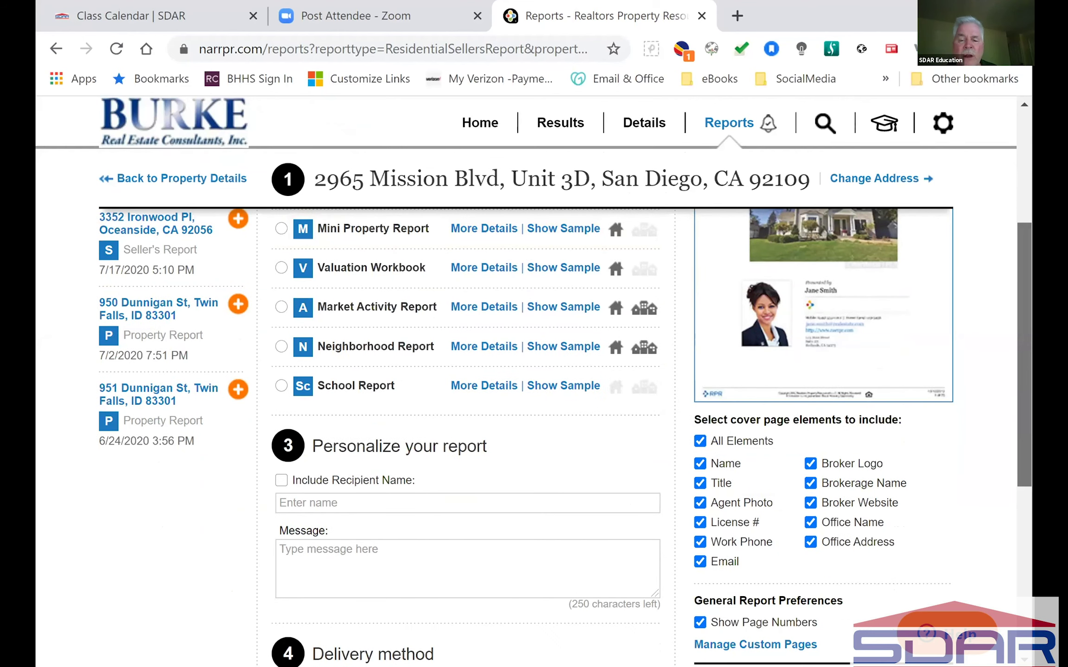
scroll(768, 276, "up", 3)
scroll(769, 276, "down", 4)
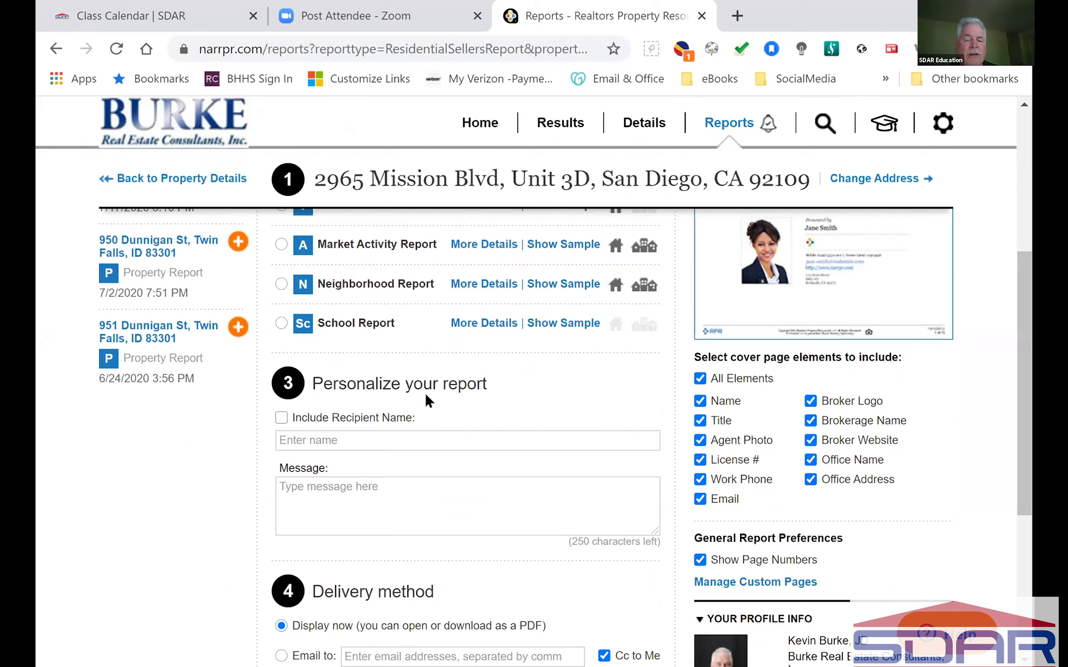
- Enter the two recipients' names in the Include Recipient Name field
left_click(281, 418)
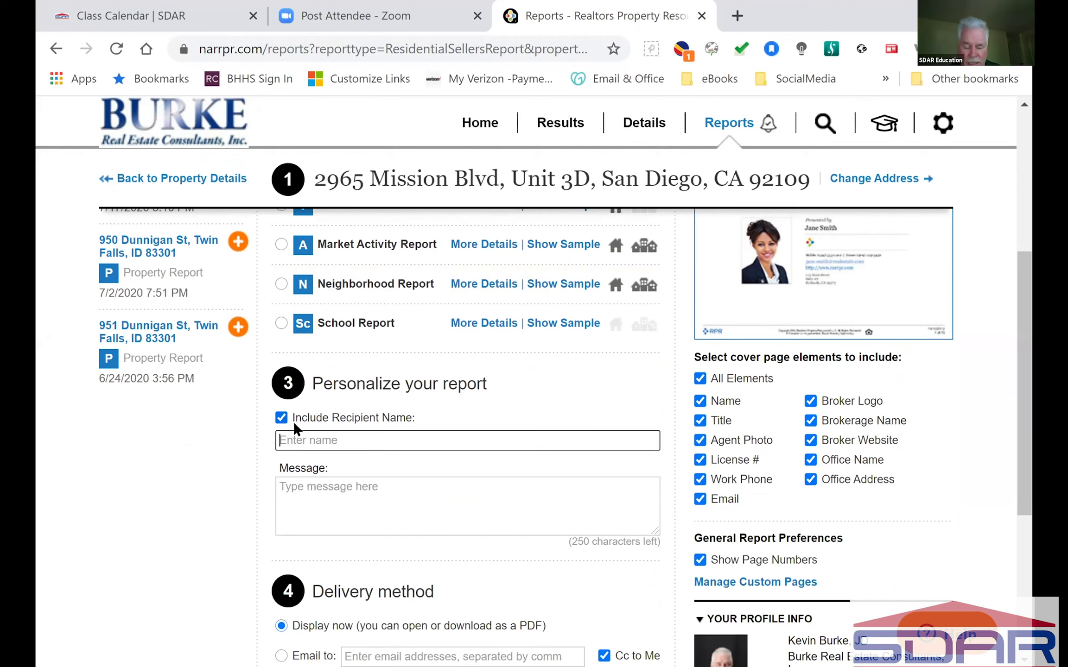
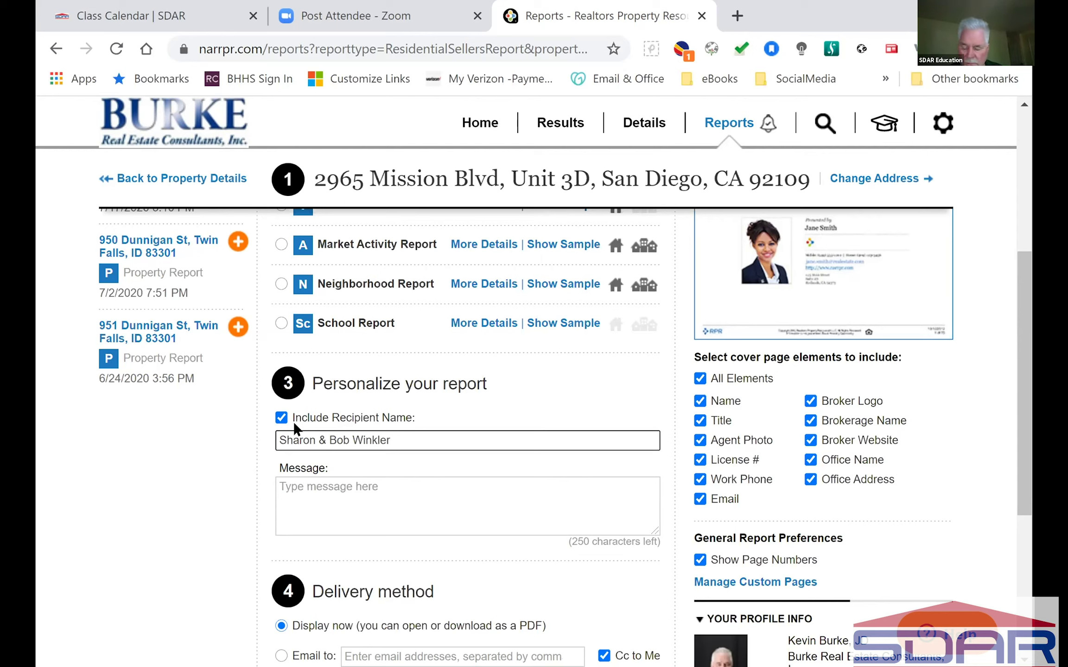
key("ctrl+a")
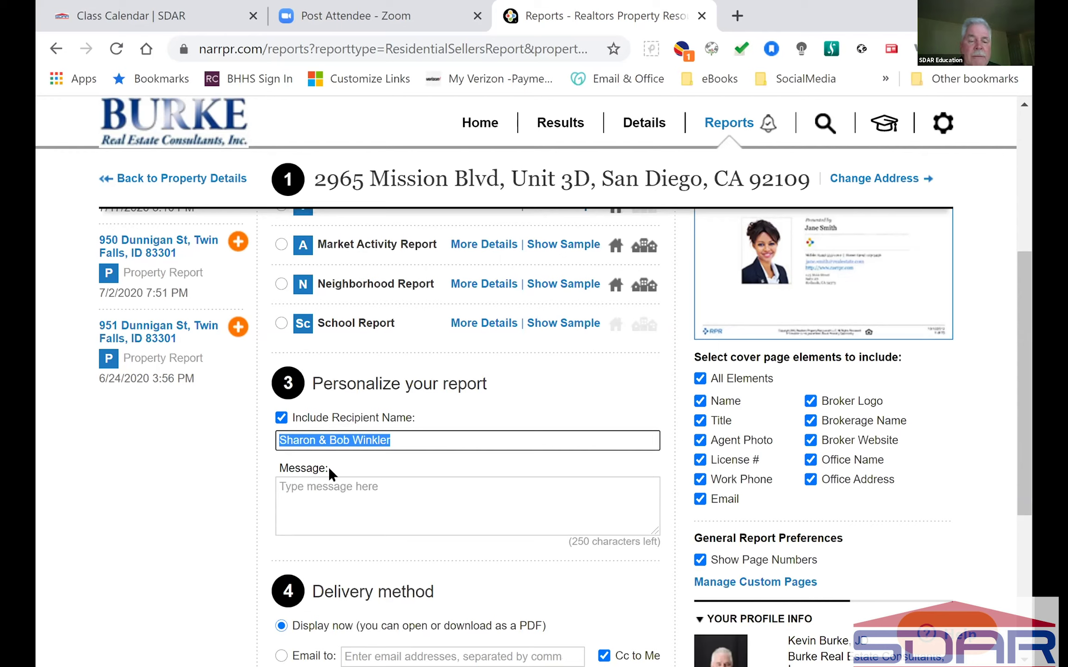
- Add a message saying the report was prepared exclusively for the two recipients
left_click(334, 484)
type("P")
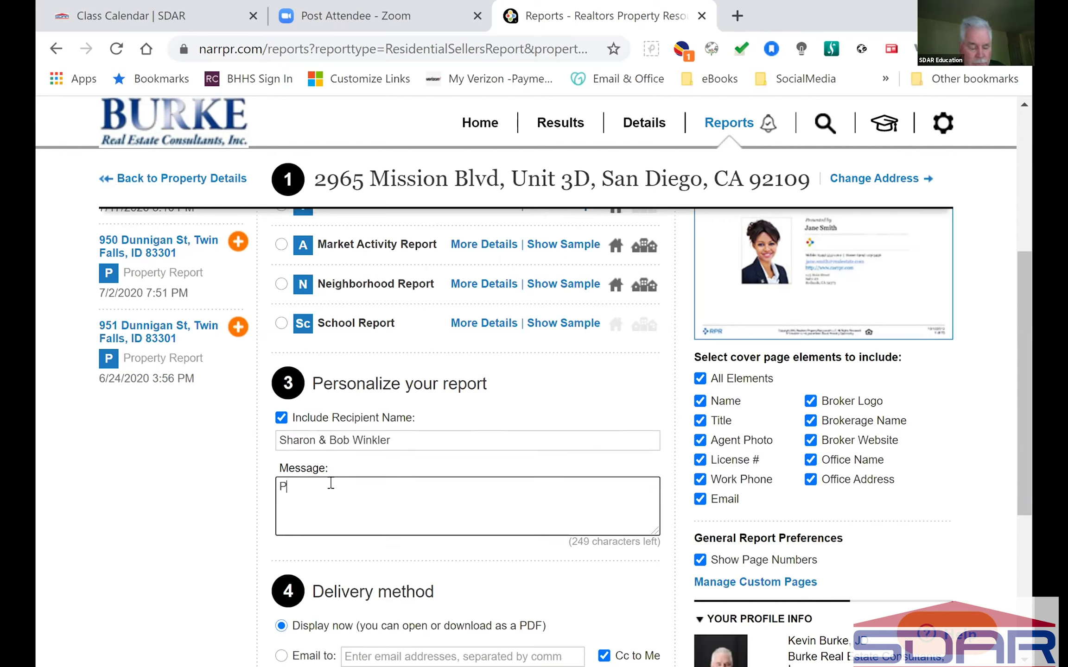
type("repared Exclus")
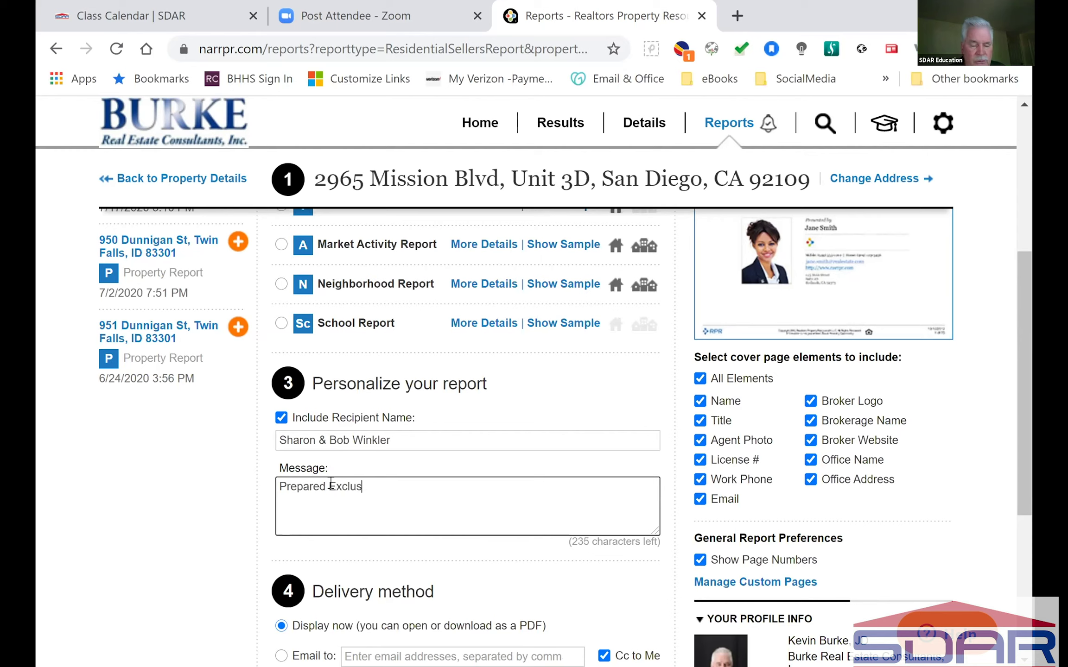
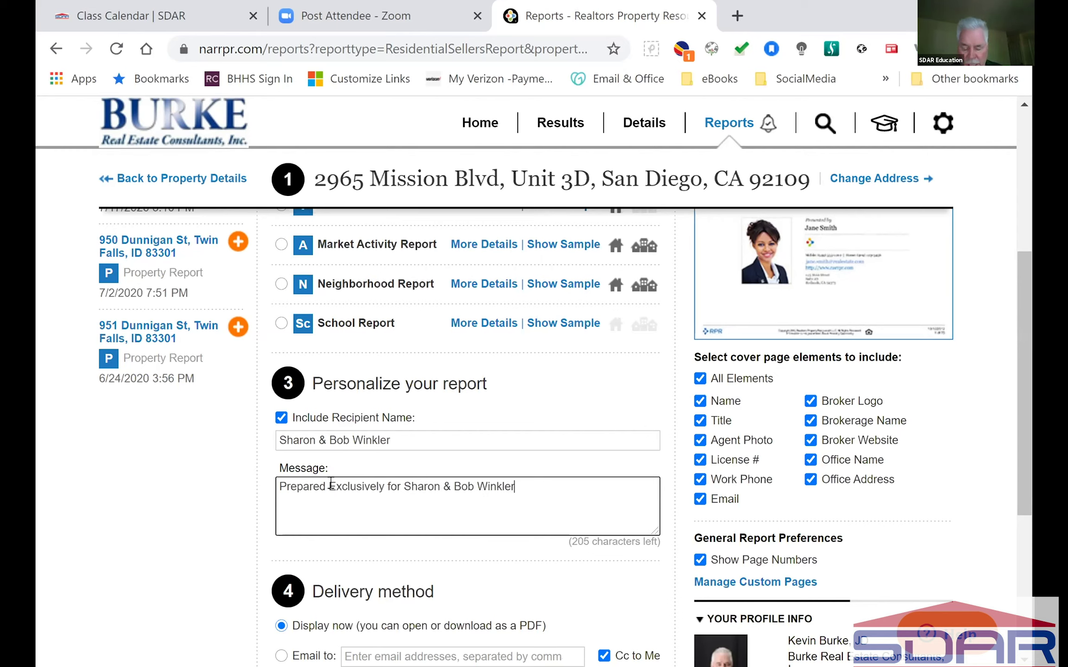
type("!")
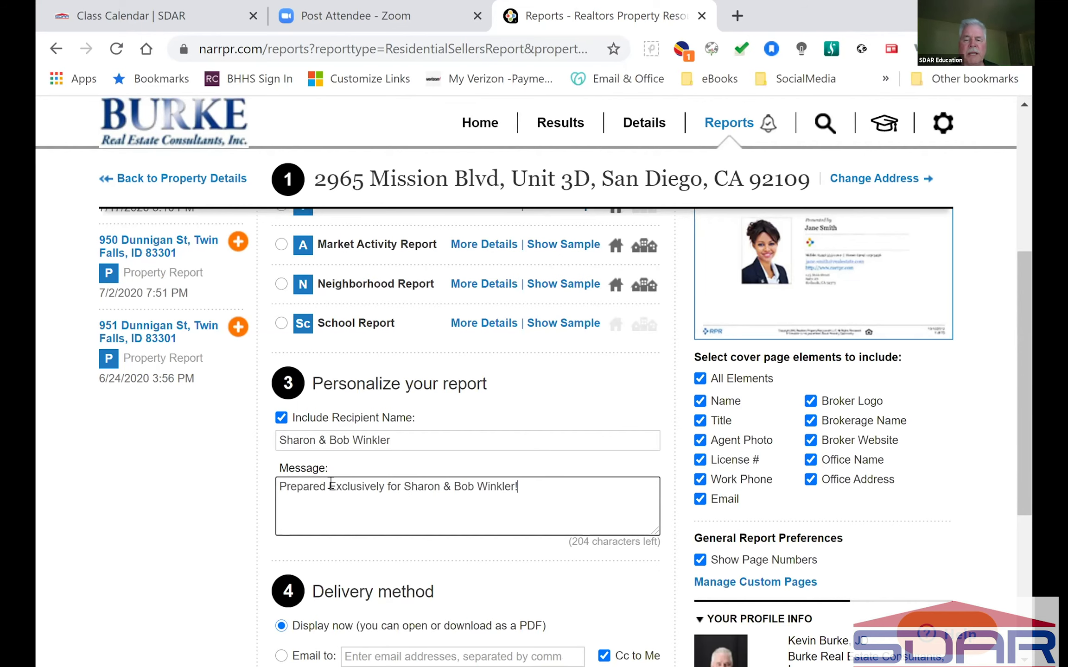
scroll(604, 620, "down", 3)
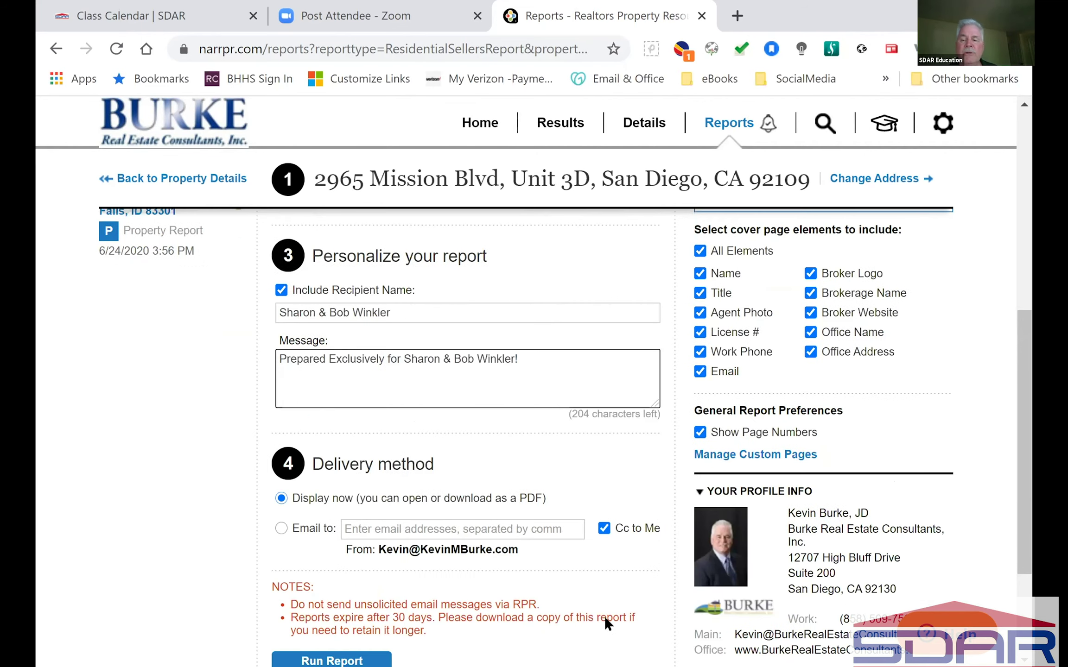
scroll(605, 620, "down", 1)
scroll(605, 621, "down", 2)
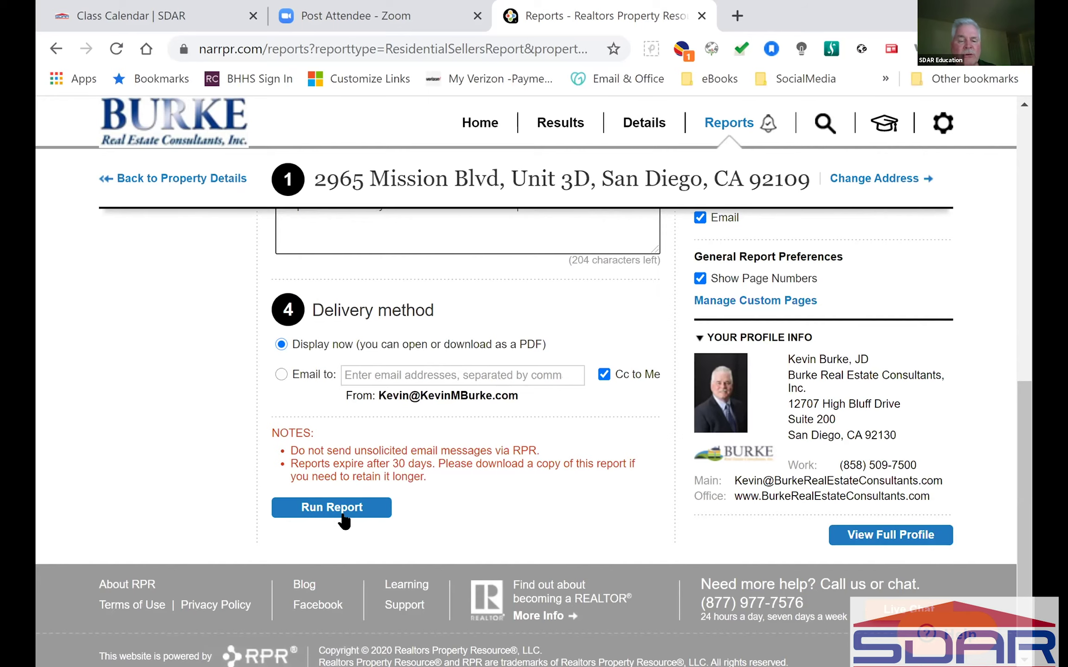
- Run the personalized Seller's Report and confirm it shows as pending in My Reports
left_click(328, 500)
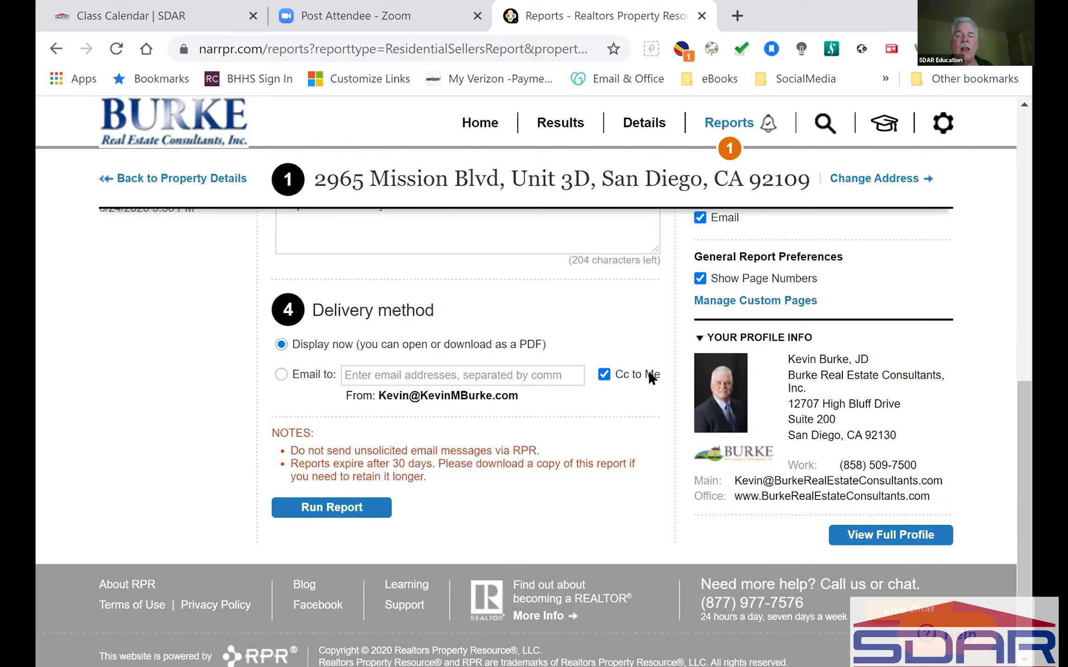
left_click(729, 153)
scroll(153, 341, "up", 10)
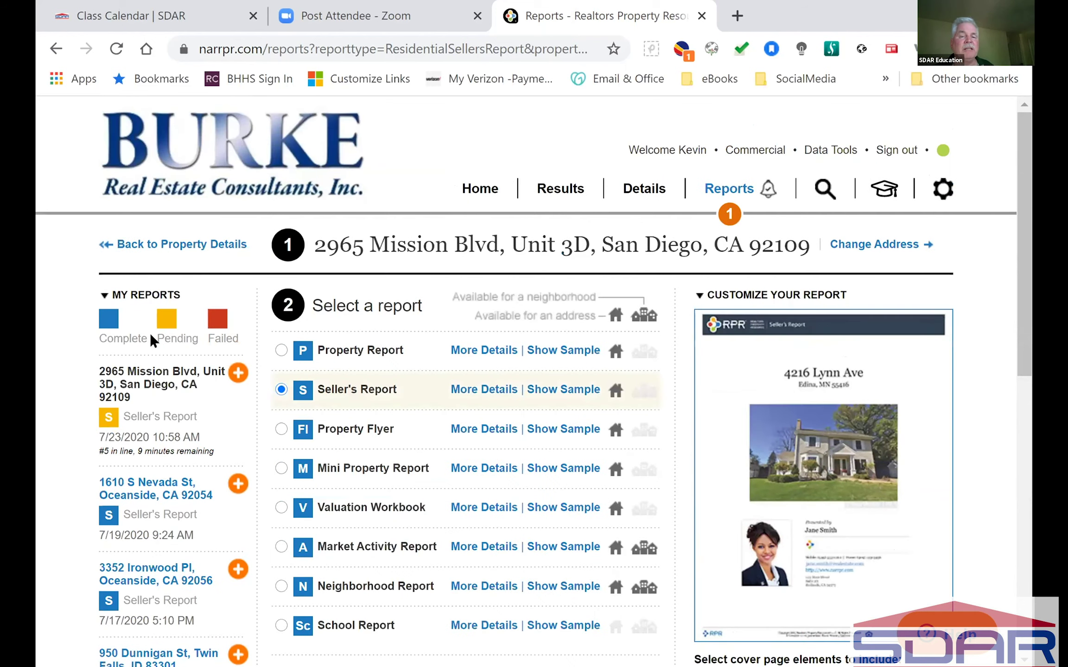
scroll(151, 334, "down", 10)
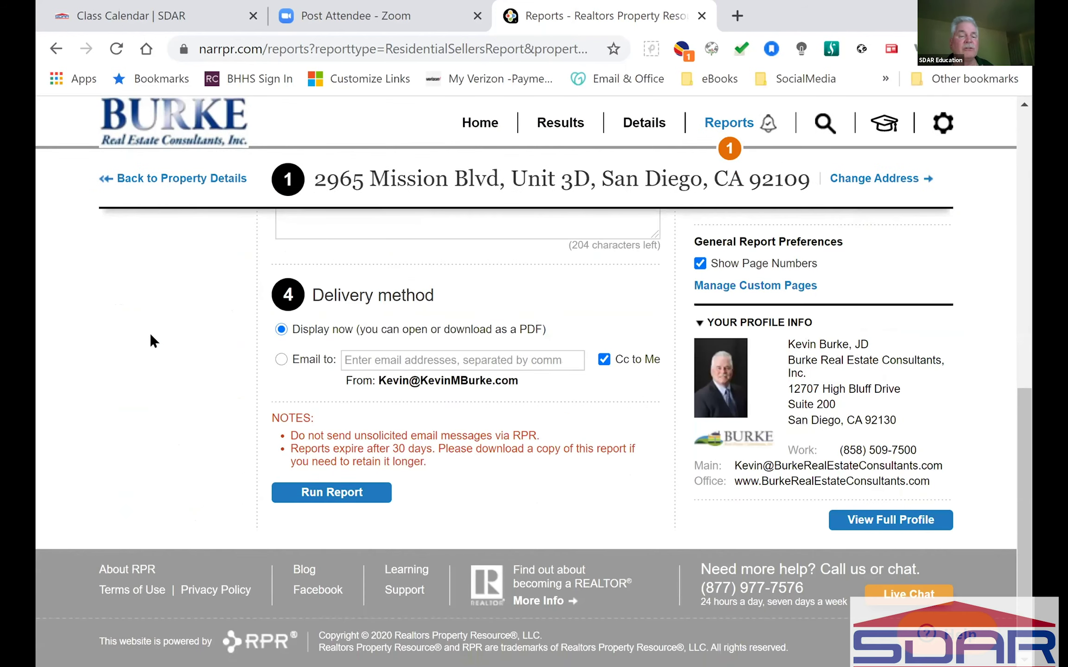
scroll(151, 333, "up", 10)
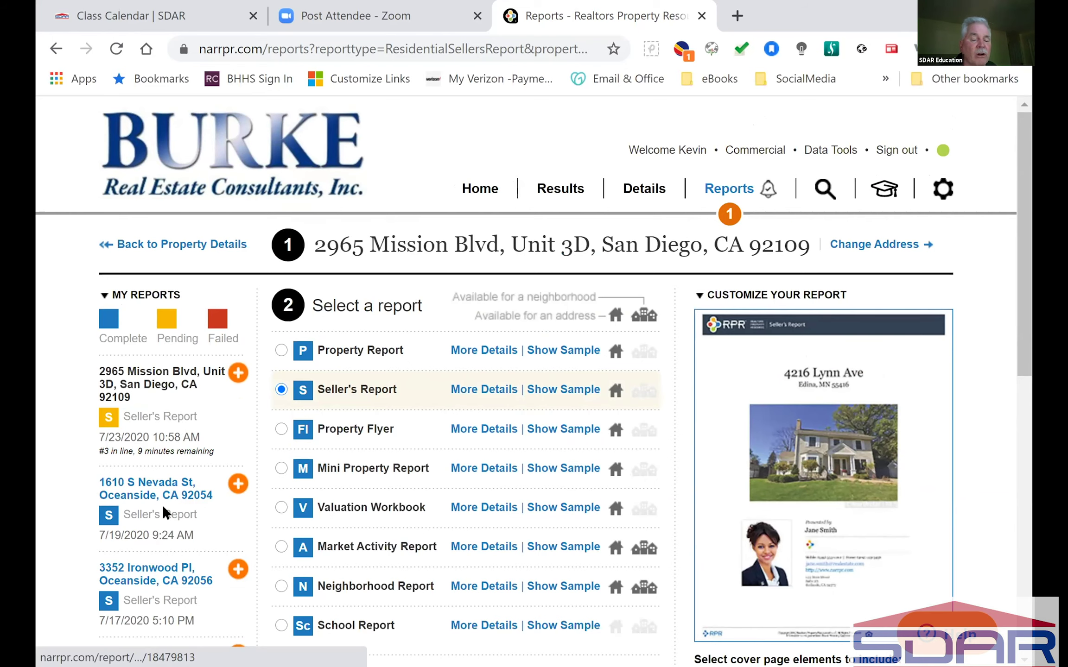
scroll(162, 505, "down", 4)
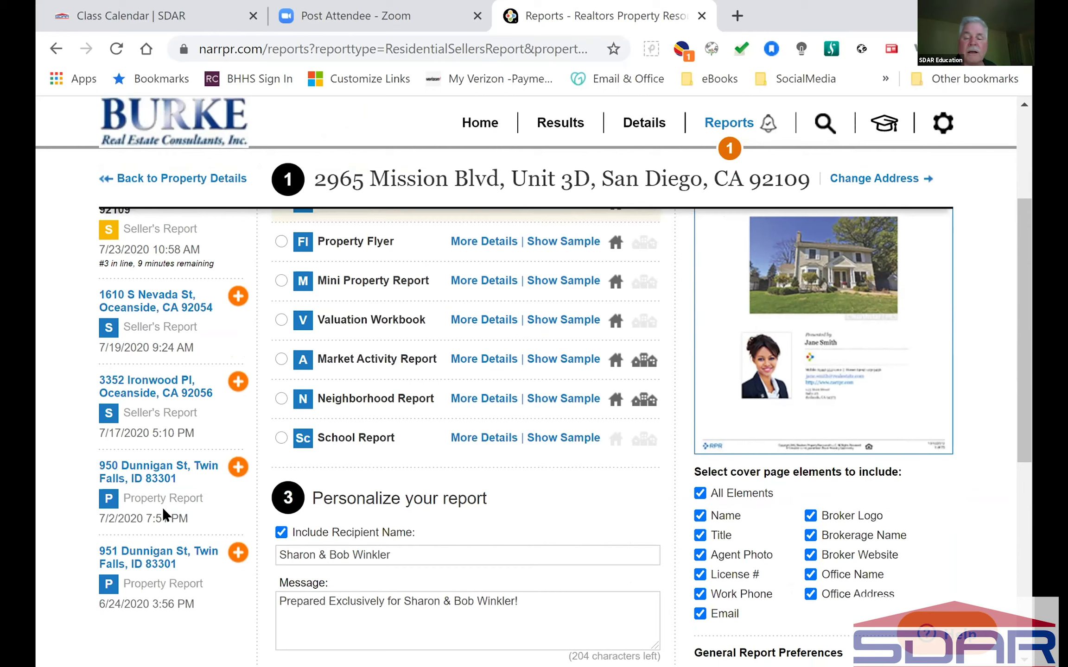
scroll(162, 507, "down", 4)
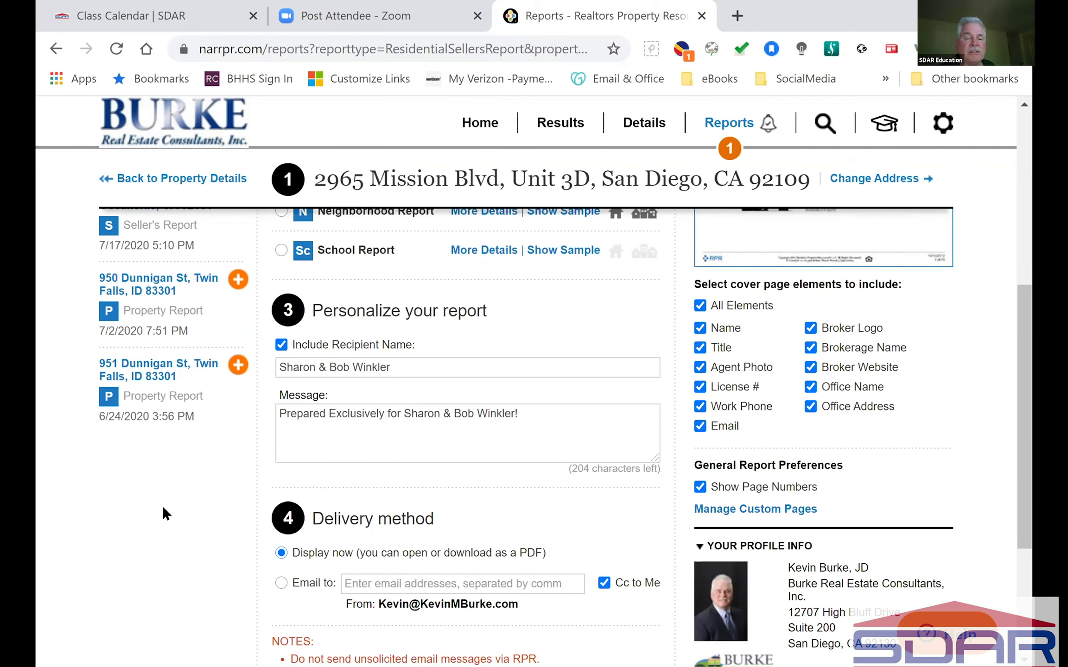
scroll(162, 508, "up", 2)
scroll(162, 506, "up", 6)
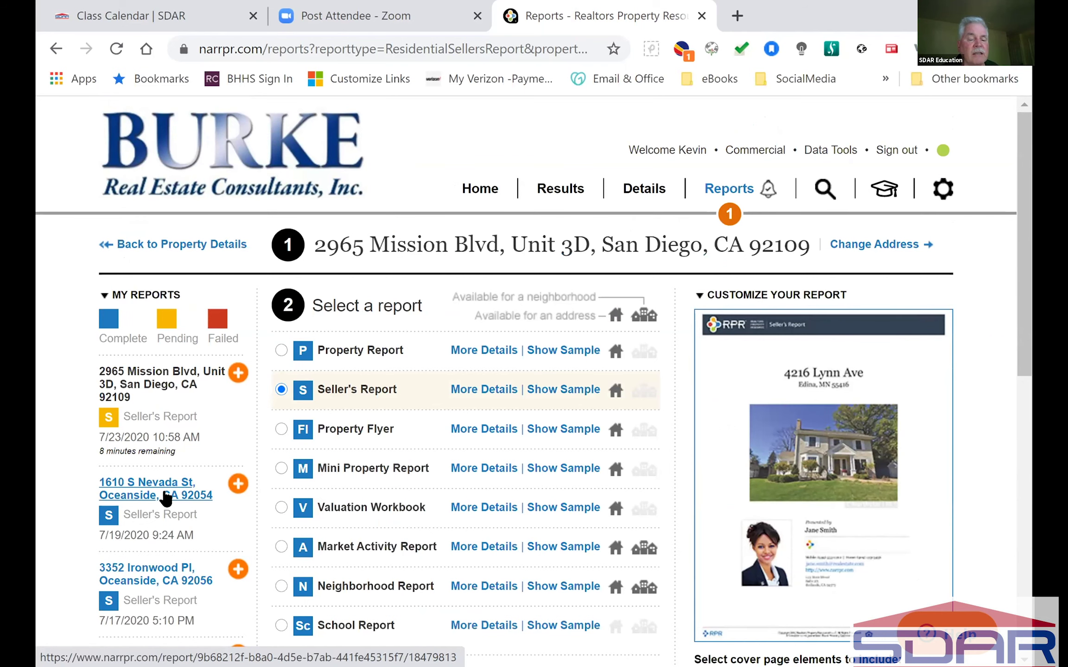
scroll(165, 499, "down", 2)
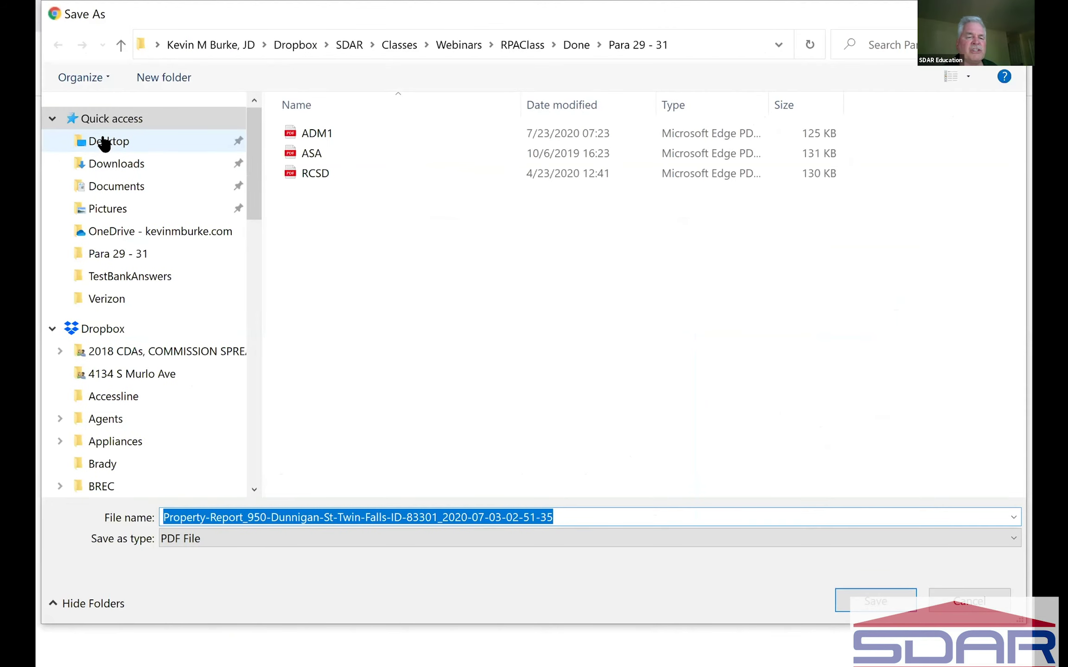
left_click(104, 142)
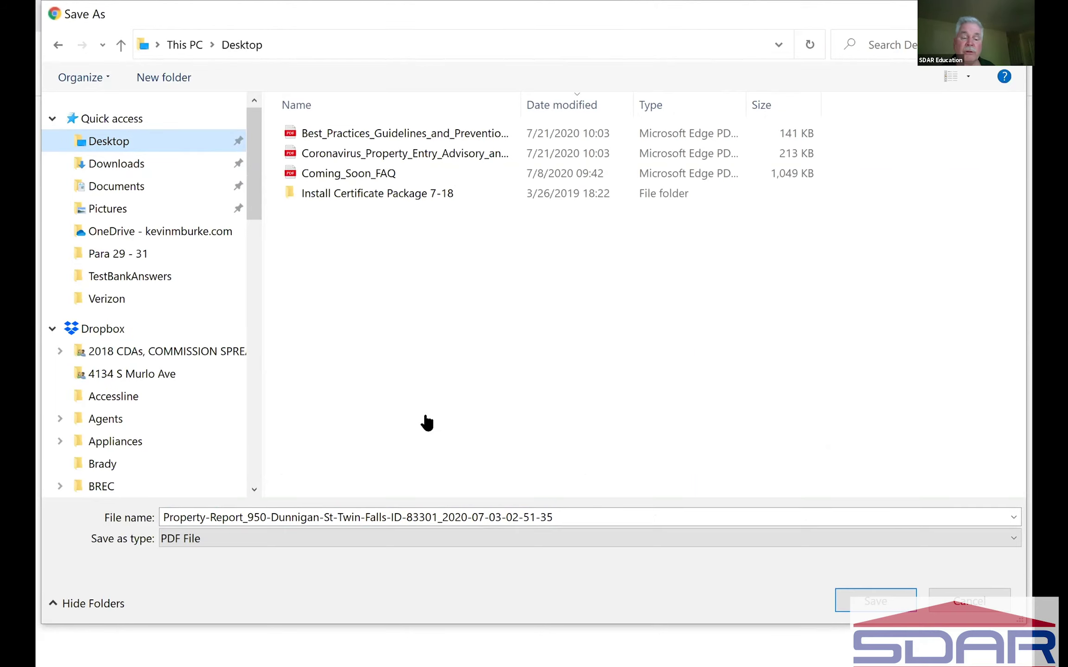
key("Return")
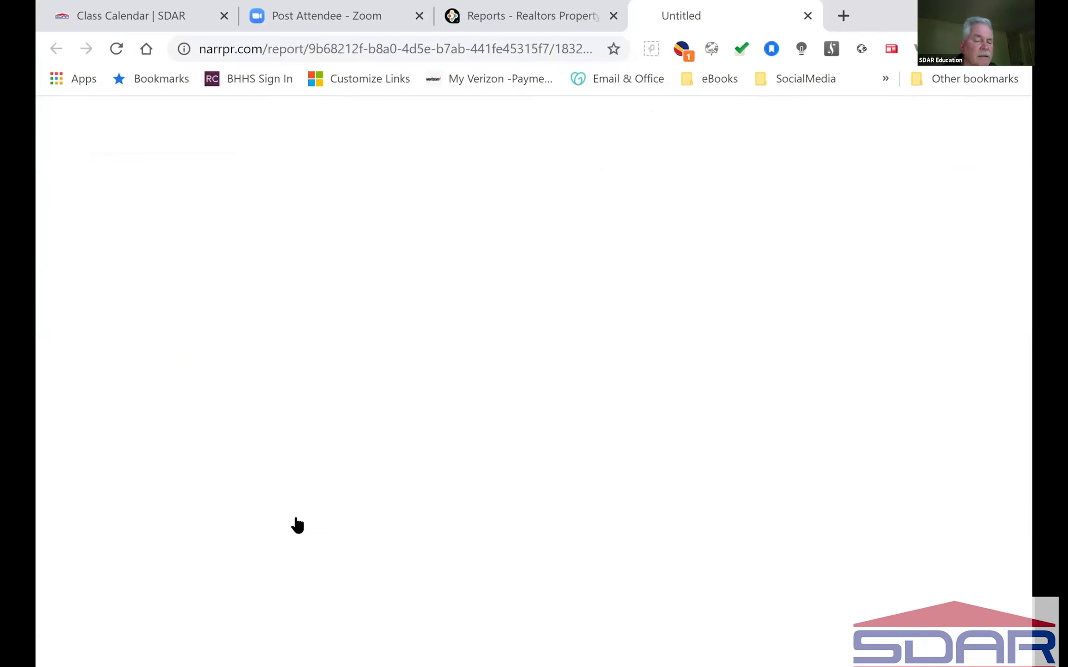
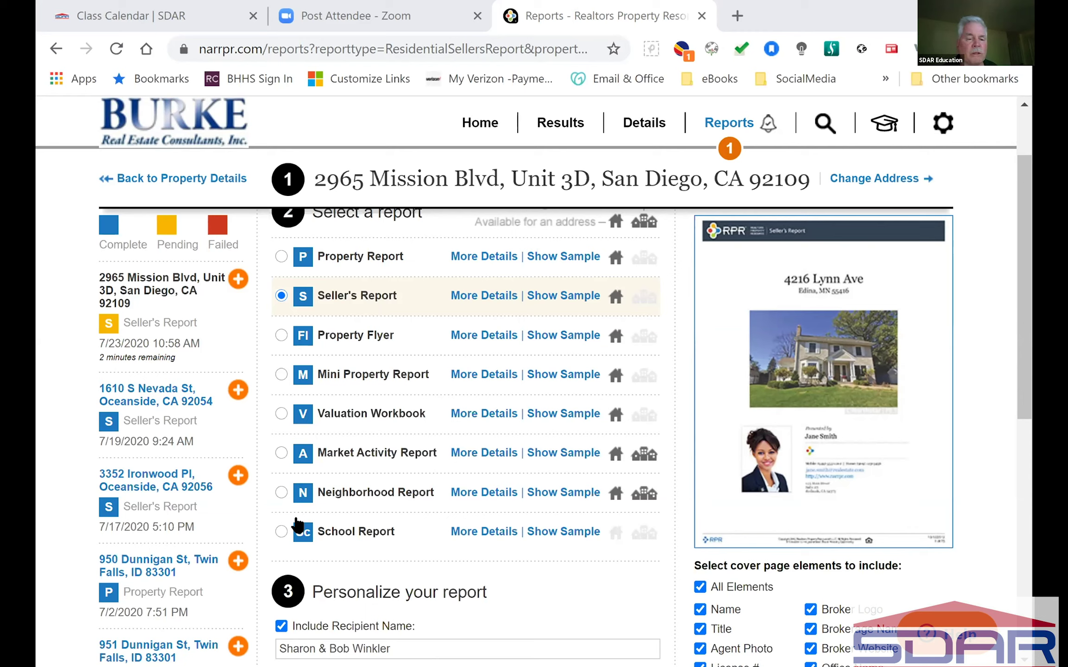
- Switch from the Chrome RPR reports page to the Property Report PDF in Edge
key("alt+Tab")
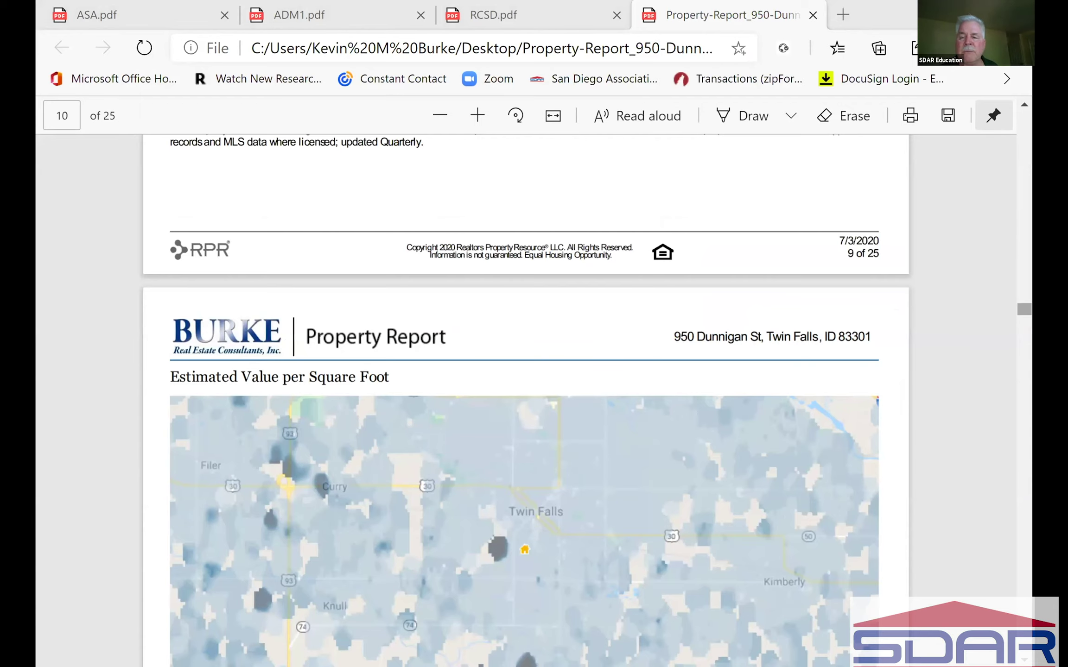
- Jump to the branded cover, then read past the $274,500 List Price page to Home Facts
scroll(449, 194, "up", 1)
key("Home")
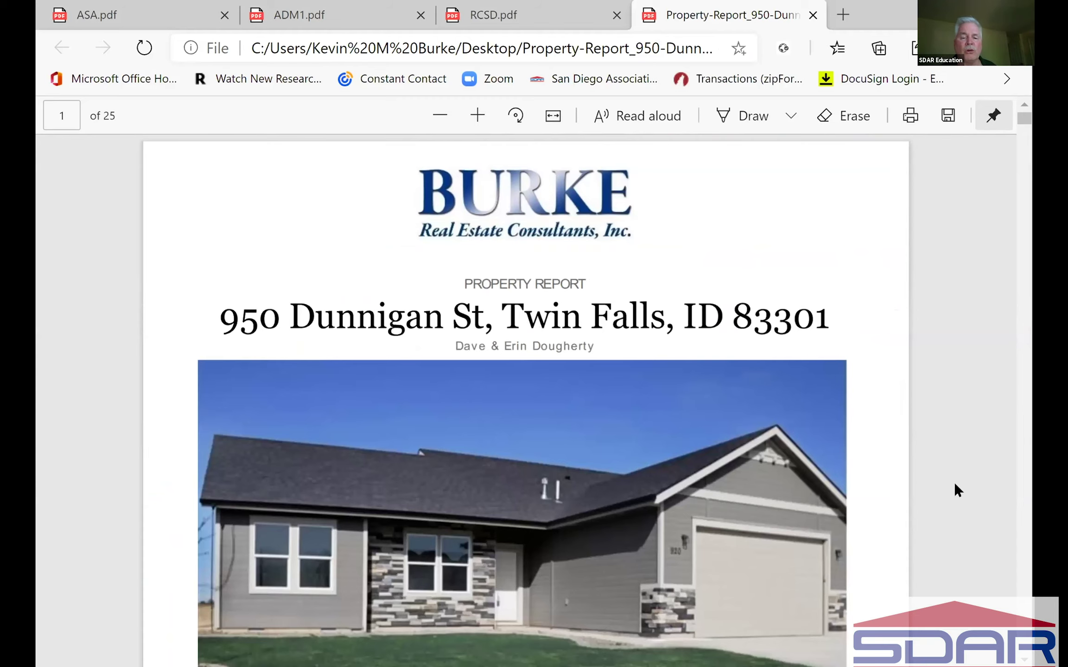
scroll(954, 485, "down", 4)
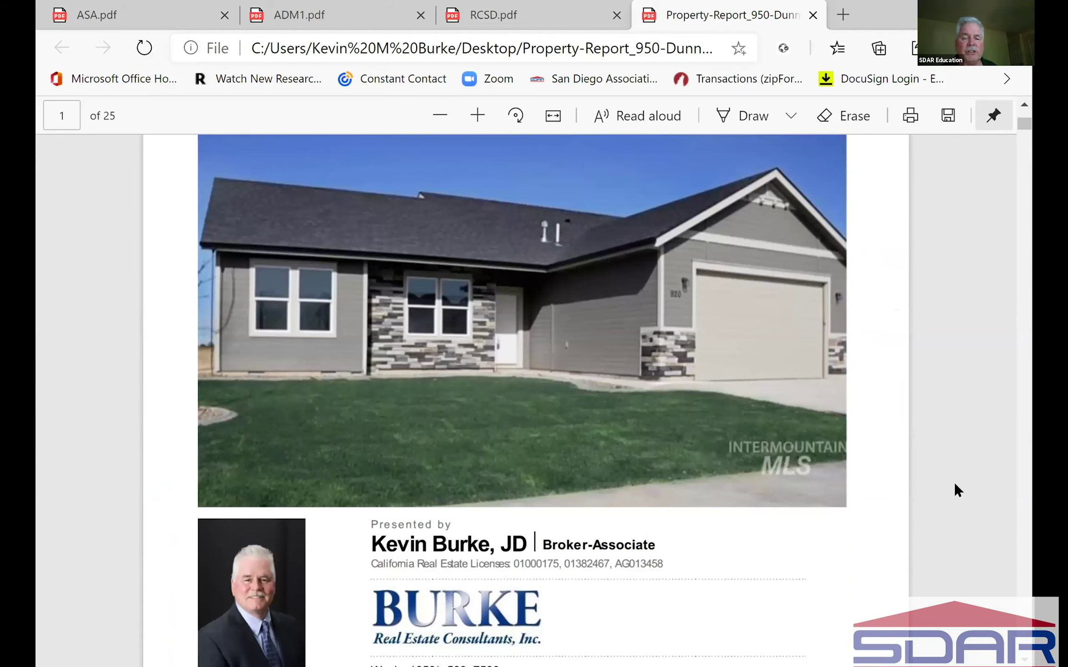
scroll(682, 440, "down", 3)
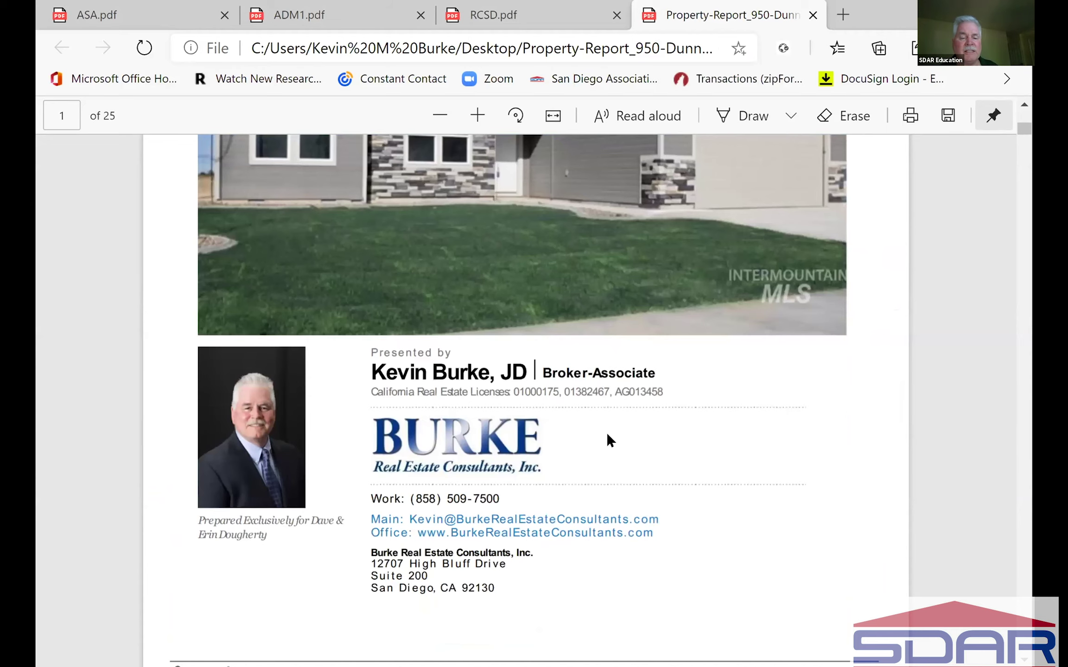
scroll(607, 435, "down", 3)
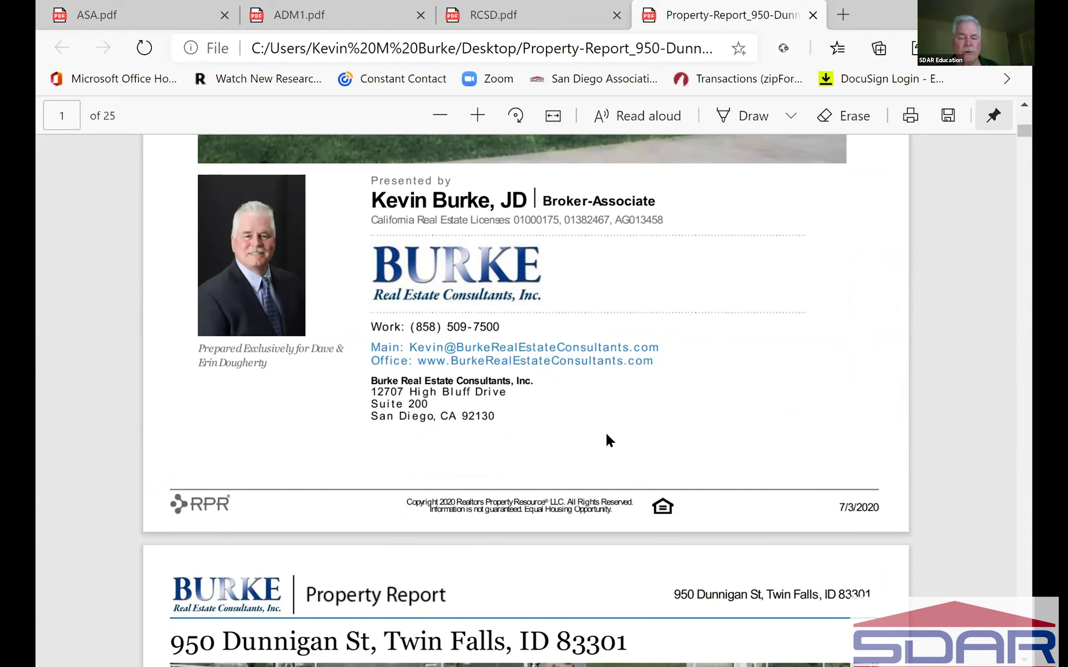
scroll(606, 434, "down", 1)
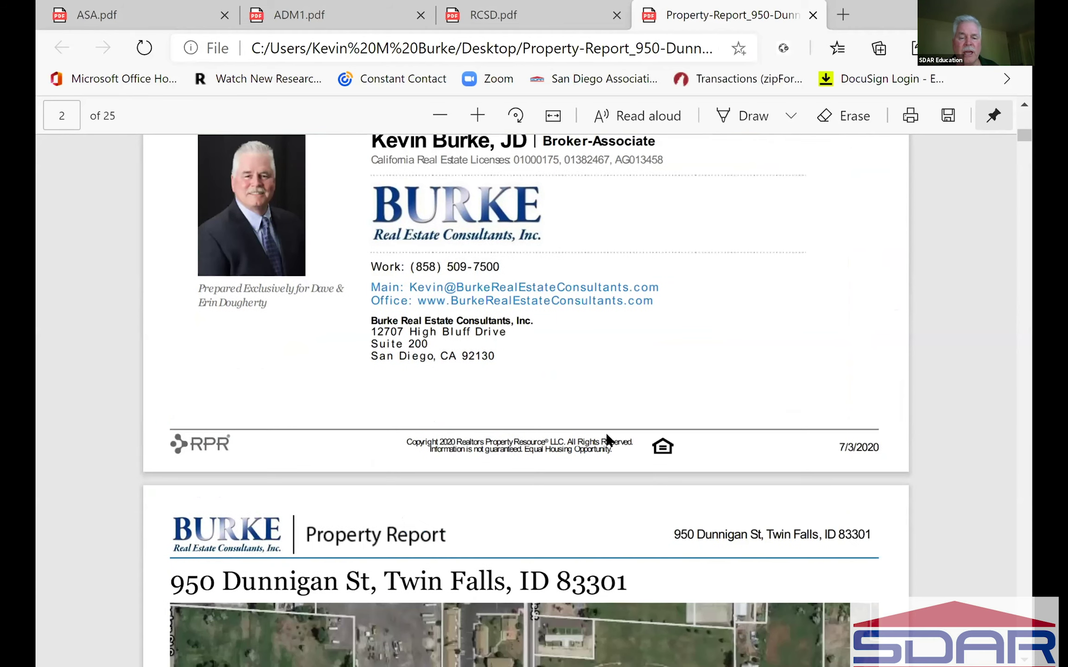
scroll(606, 435, "down", 4)
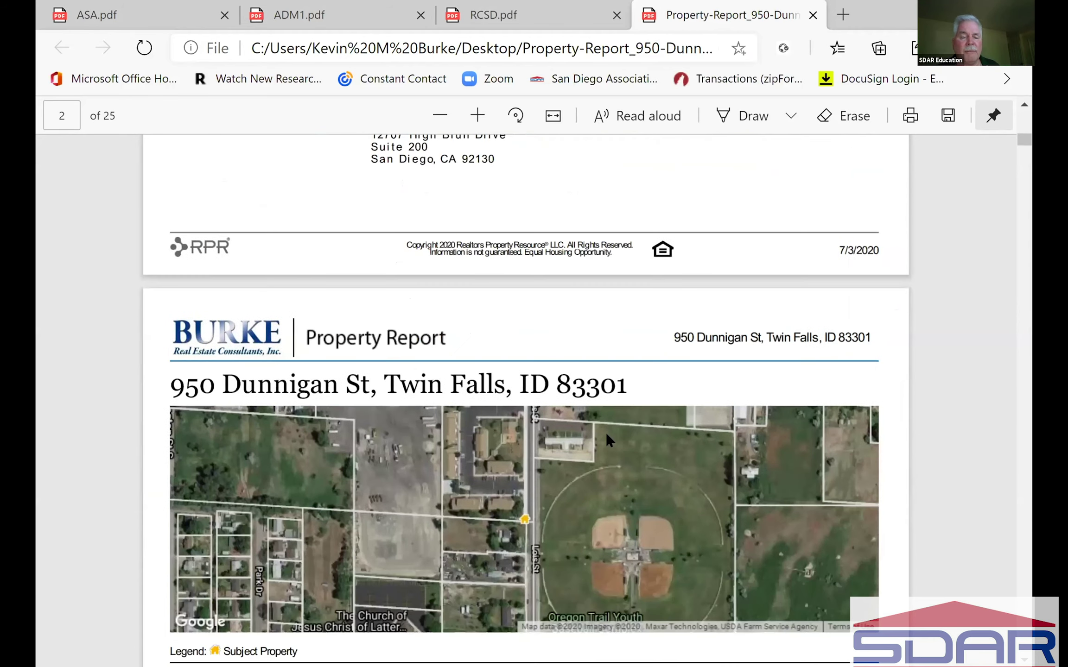
scroll(607, 435, "down", 4)
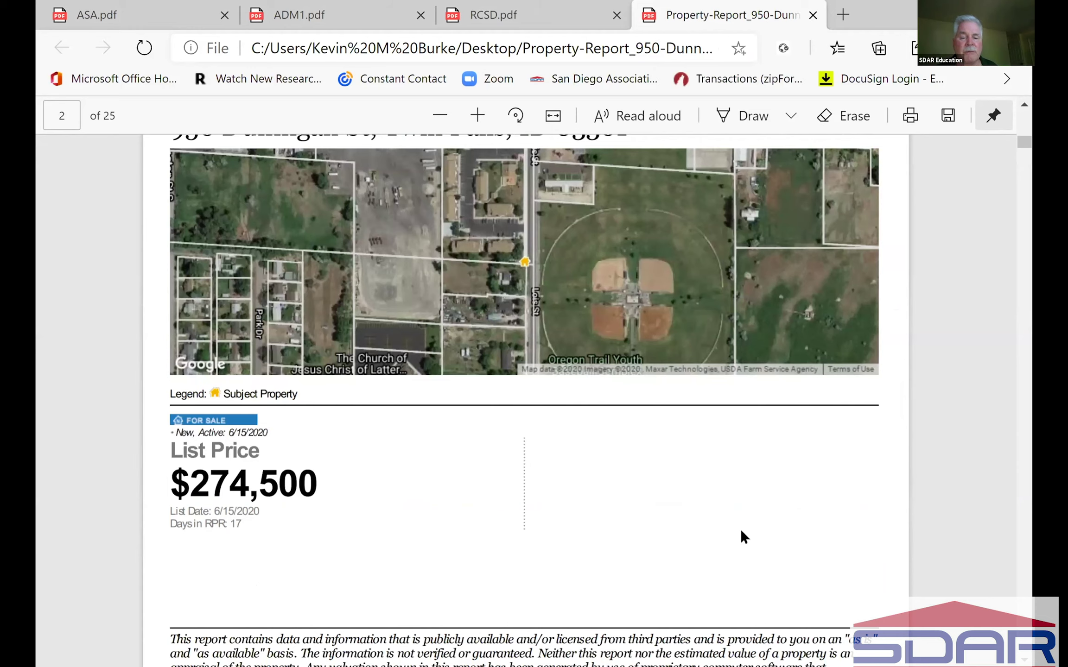
scroll(740, 528, "down", 1)
scroll(740, 529, "down", 3)
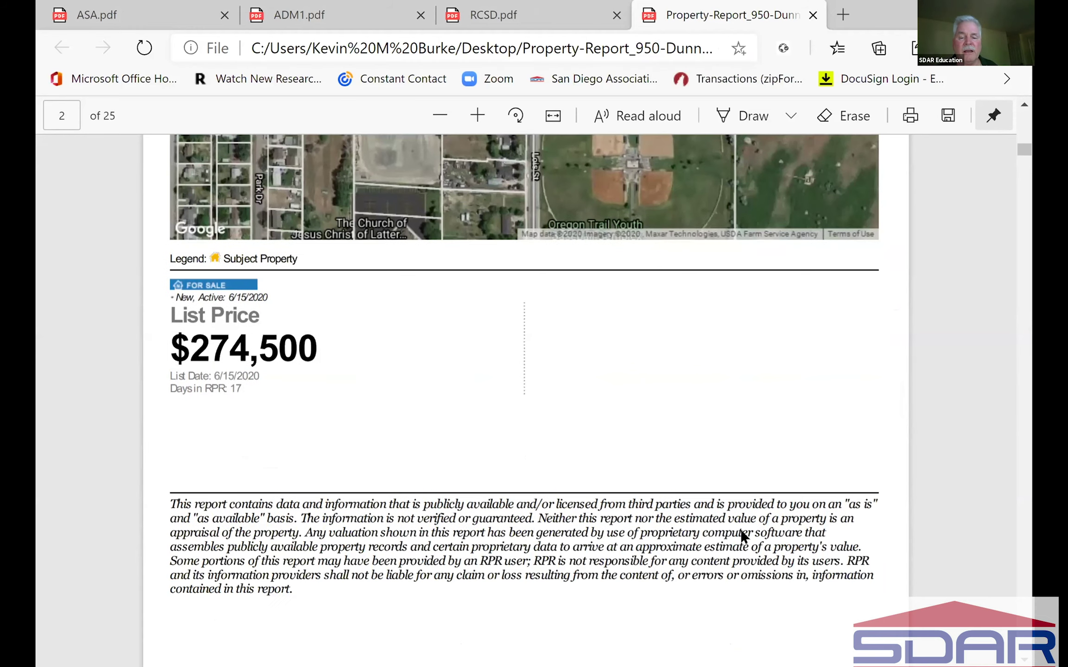
scroll(742, 534, "down", 5)
scroll(741, 533, "down", 9)
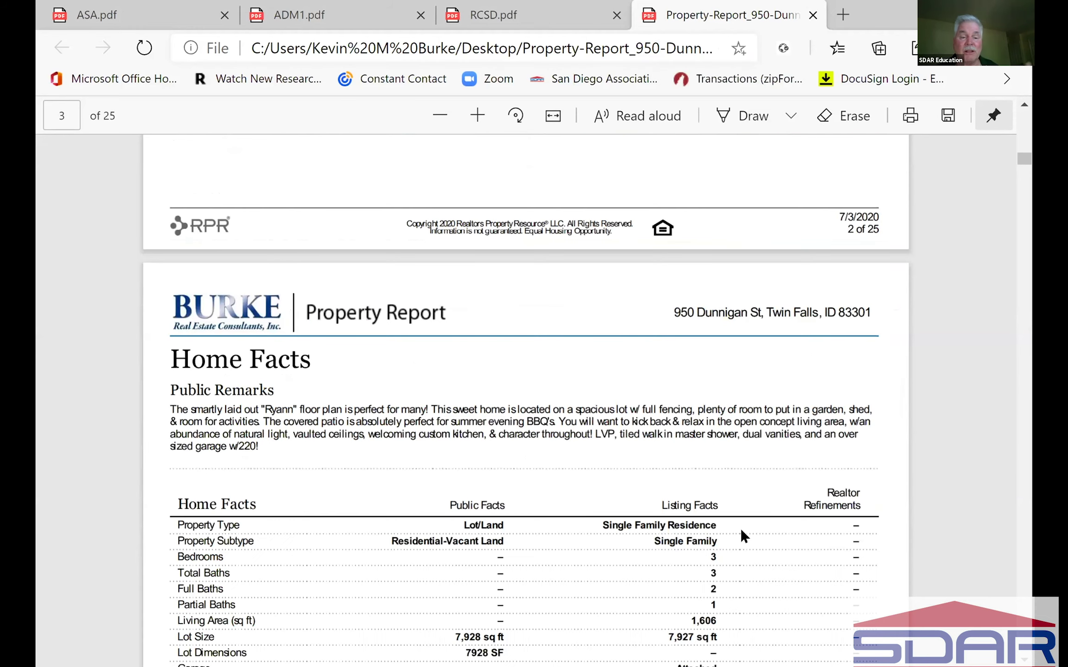
- Read through the Home Facts, features, schools, floor plan and Property Photos pages to page 6
scroll(740, 528, "down", 1)
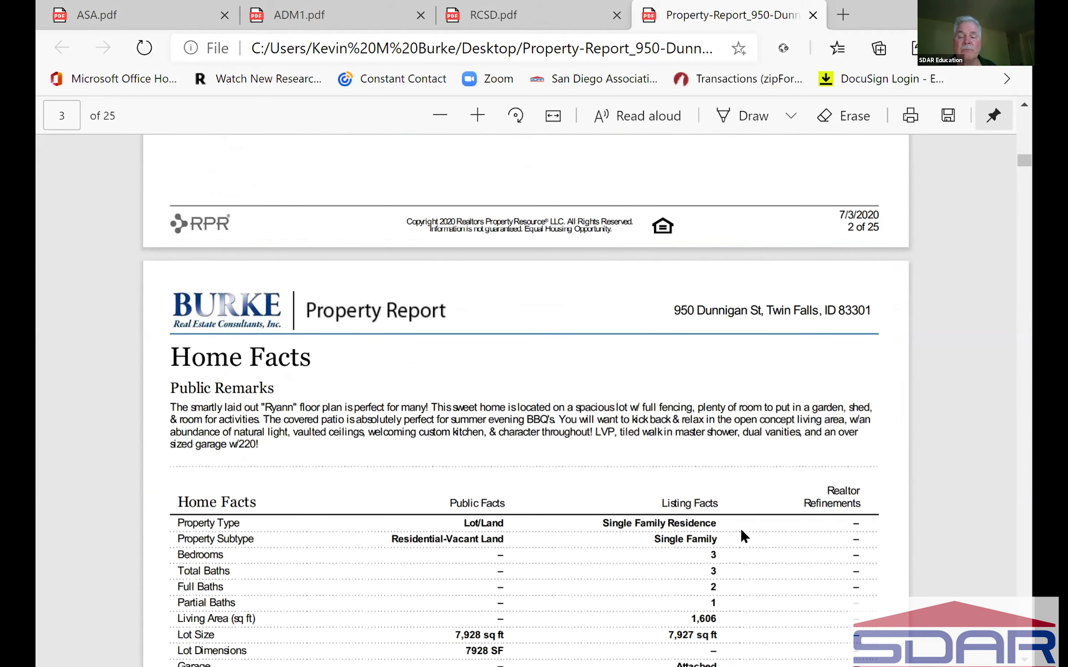
scroll(740, 536, "down", 4)
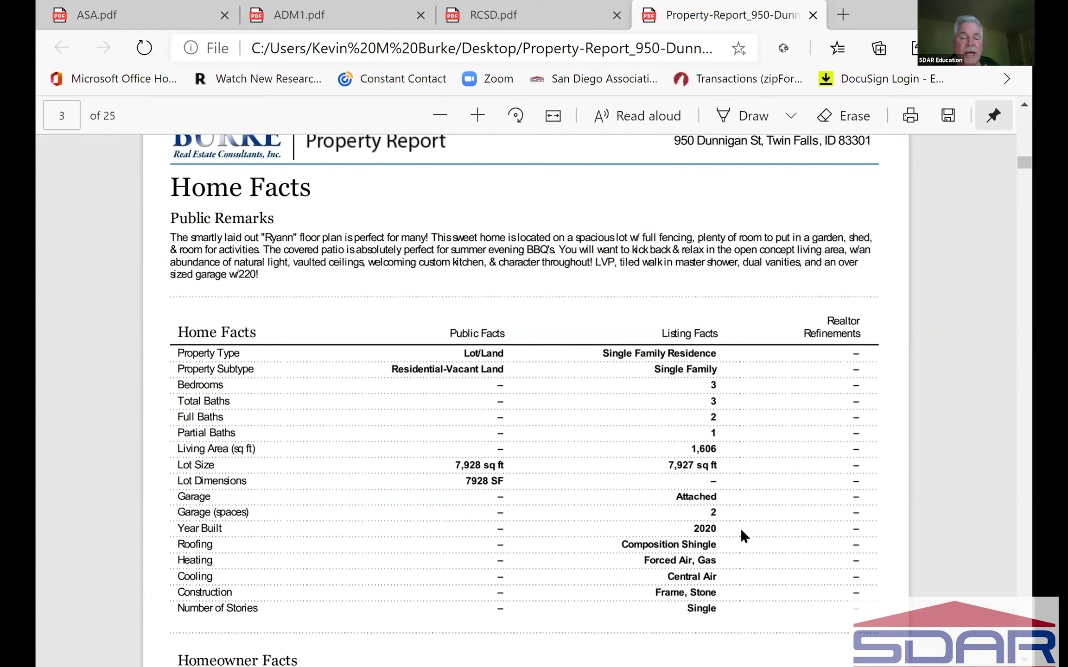
scroll(740, 528, "down", 5)
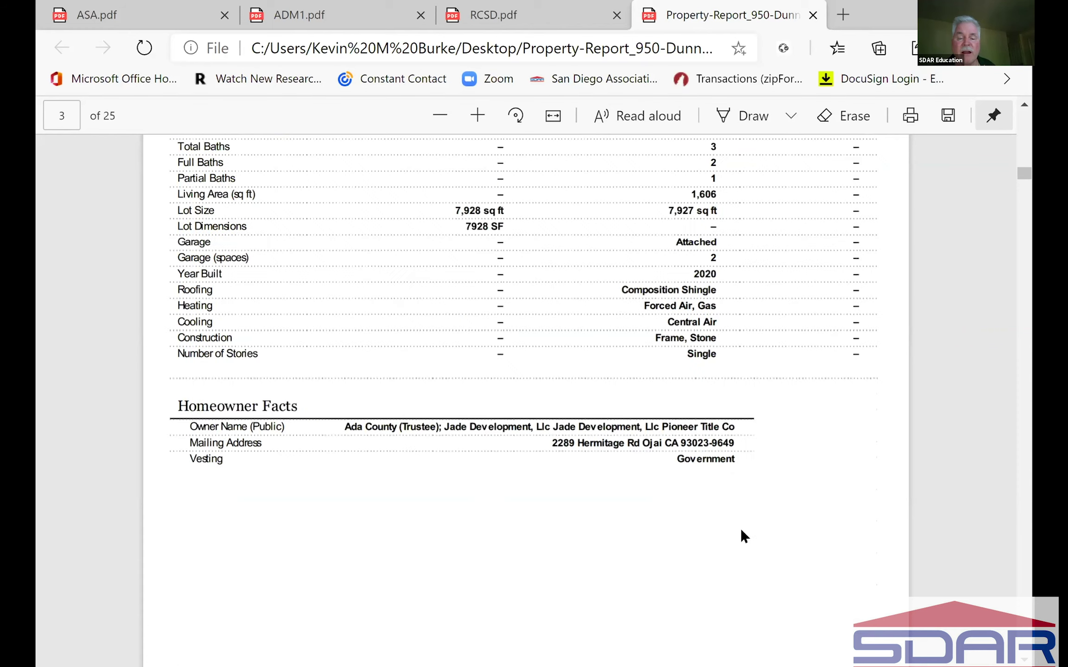
scroll(740, 528, "down", 5)
scroll(740, 528, "down", 5)
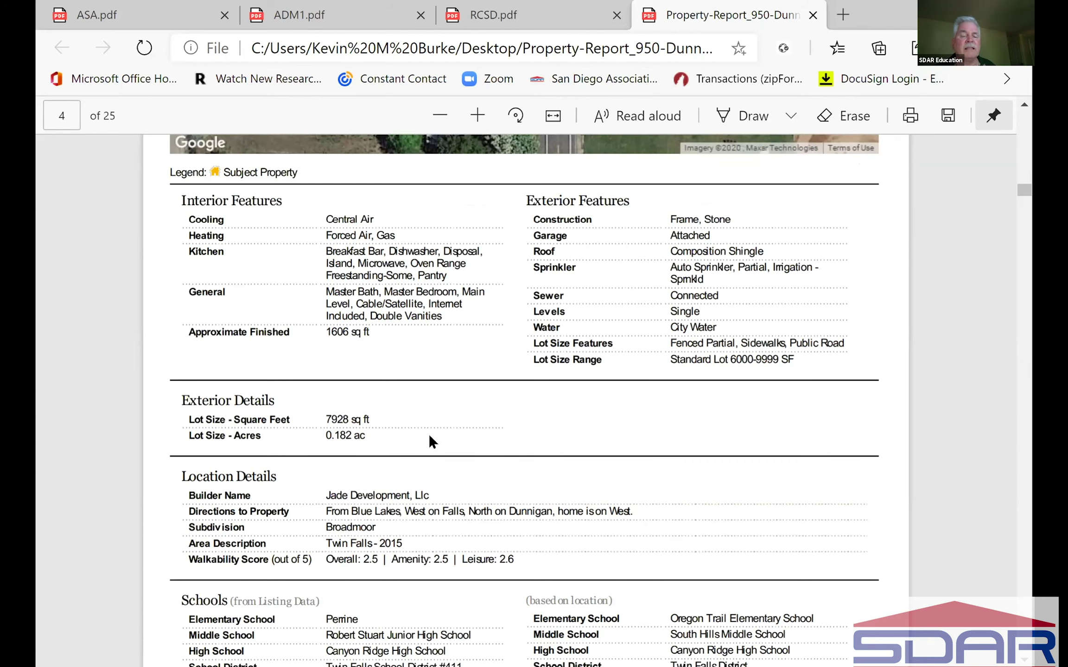
scroll(418, 434, "down", 1)
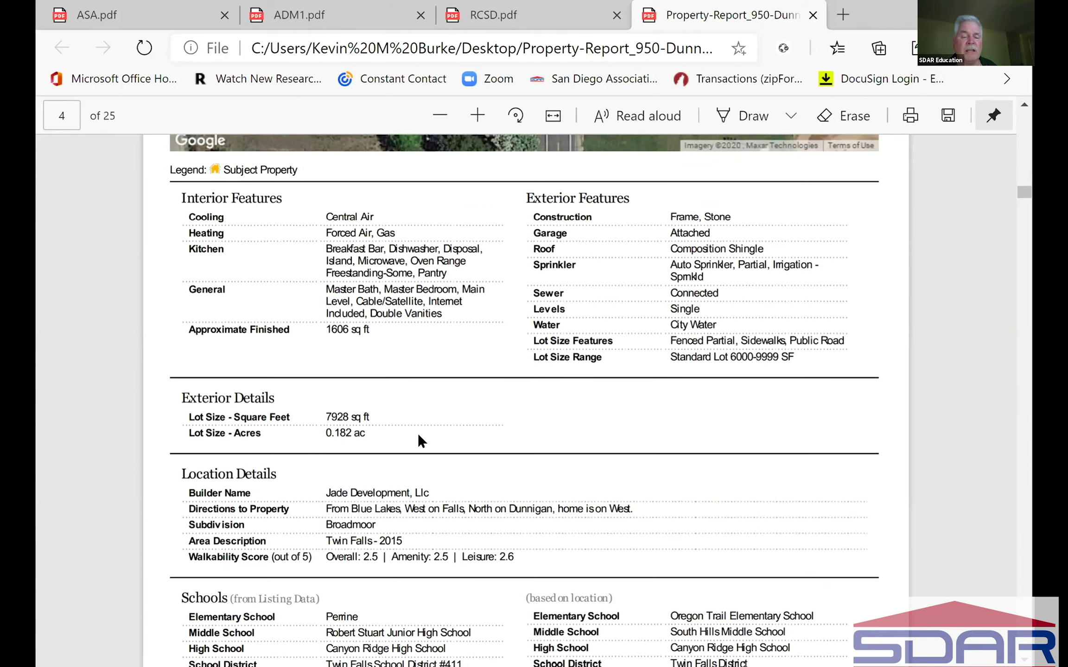
scroll(418, 437, "down", 6)
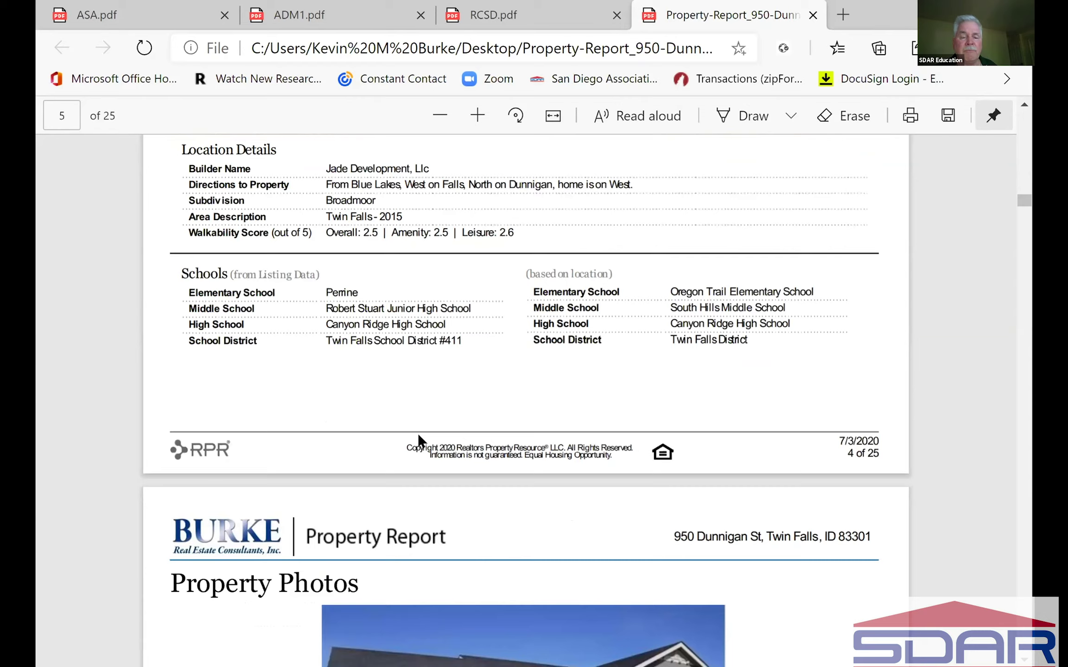
scroll(593, 479, "down", 10)
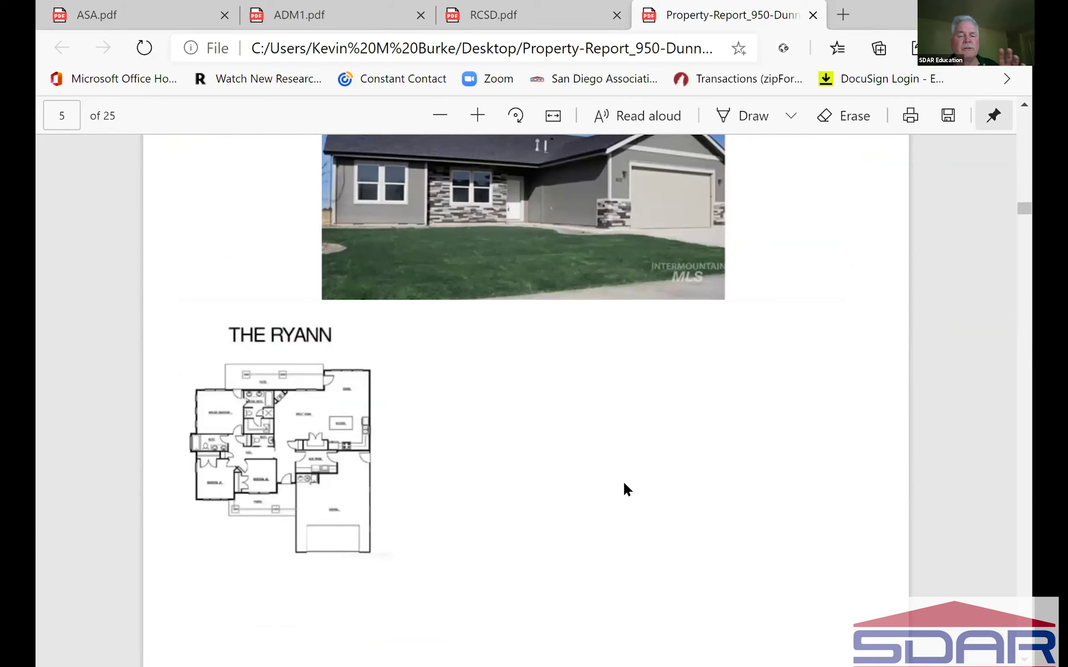
scroll(624, 484, "down", 1)
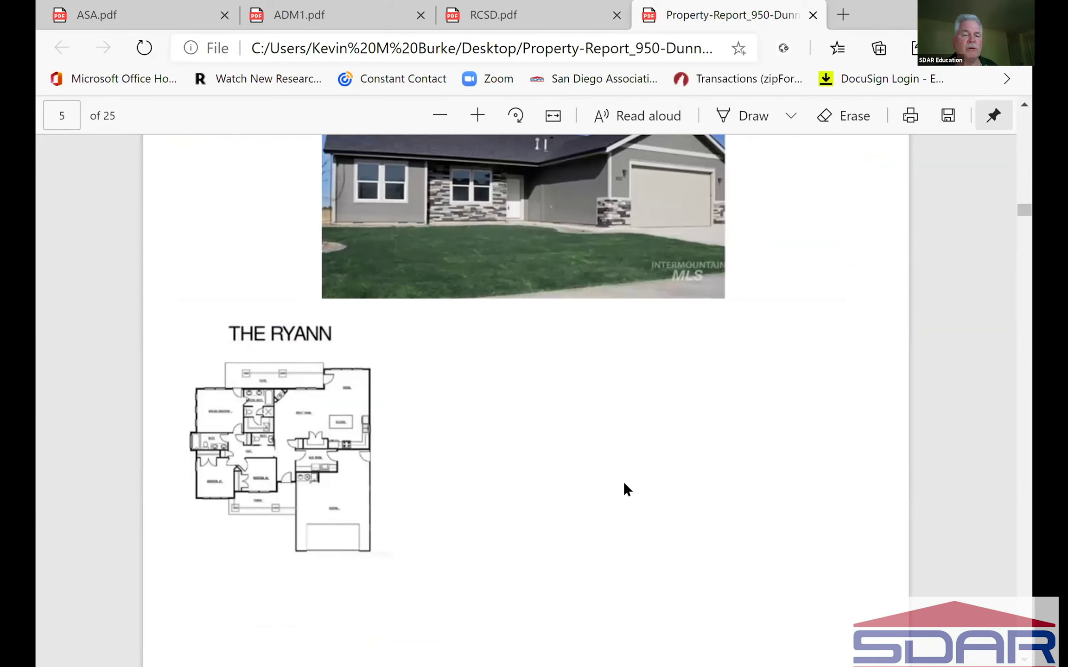
scroll(623, 482, "down", 5)
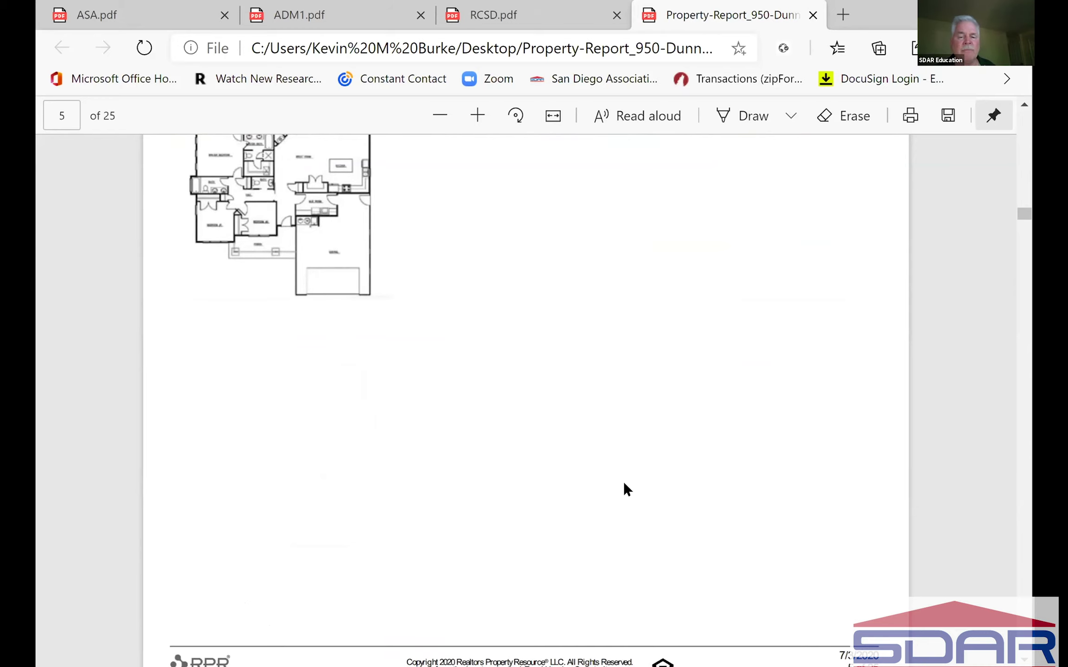
scroll(624, 481, "down", 1)
scroll(623, 482, "down", 5)
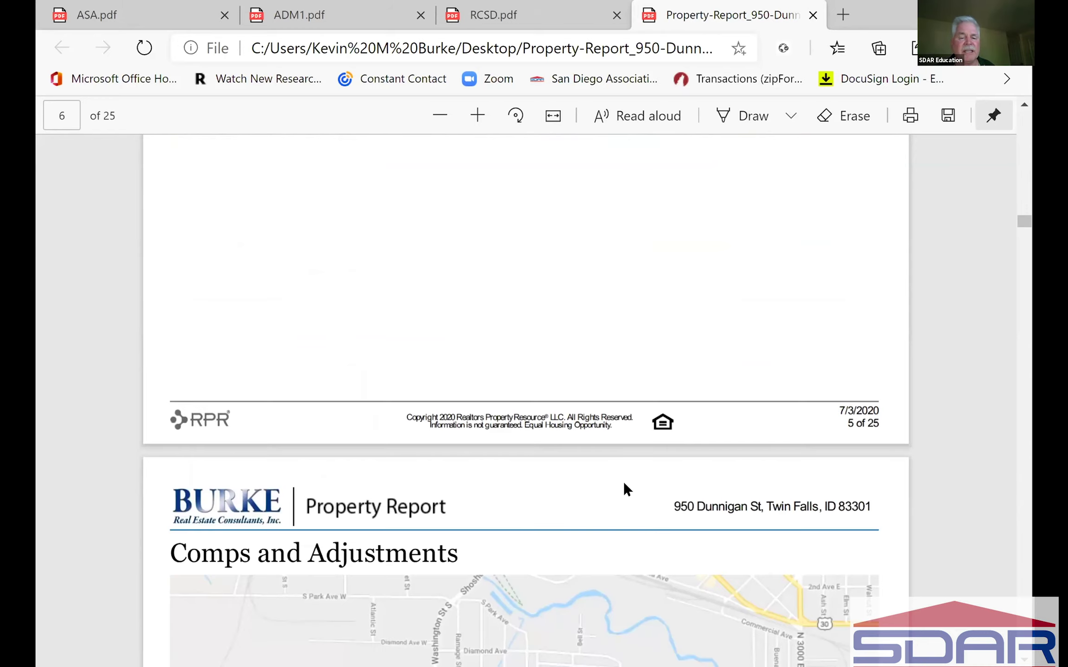
- Review the report's value maps on pages 8–9
scroll(624, 483, "down", 2)
scroll(624, 483, "down", 7)
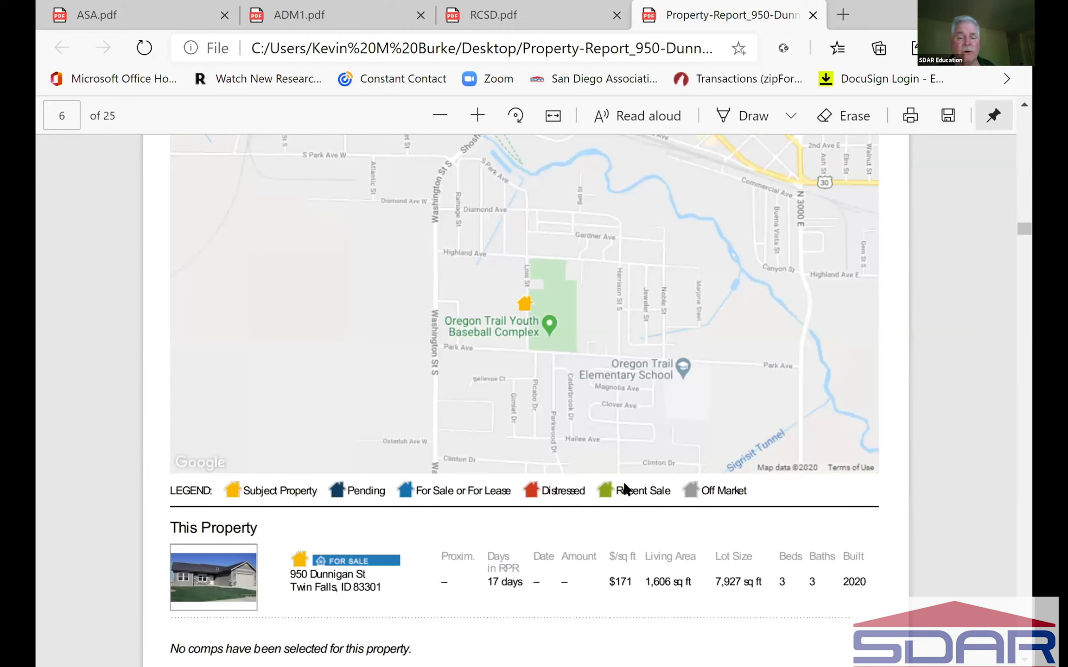
scroll(623, 489, "up", 1)
scroll(623, 489, "up", 3)
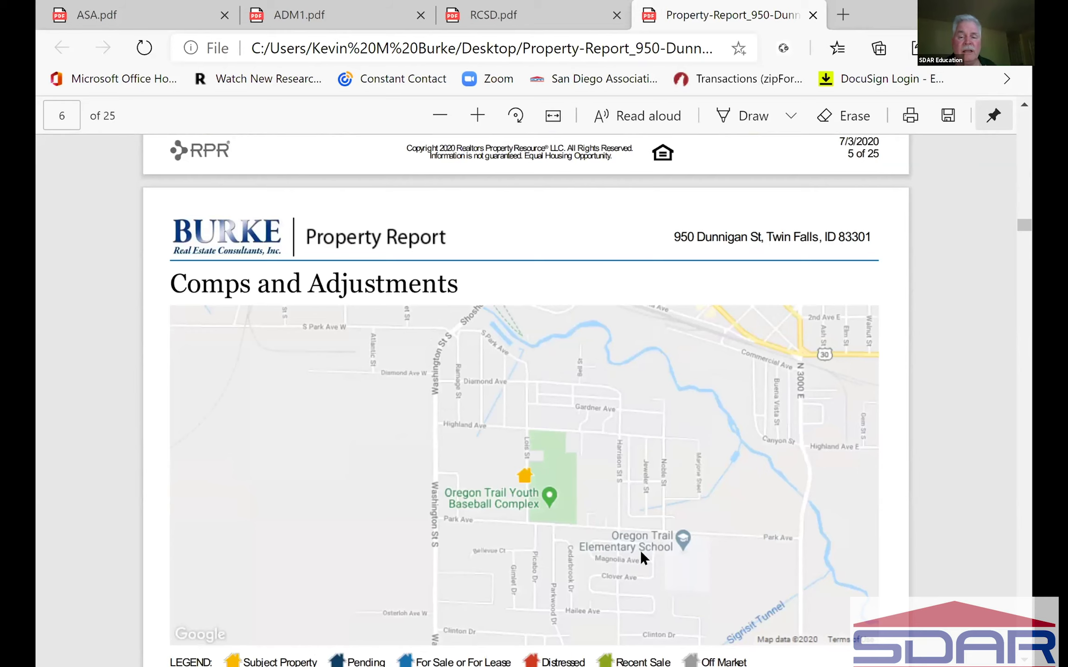
scroll(646, 452, "down", 4)
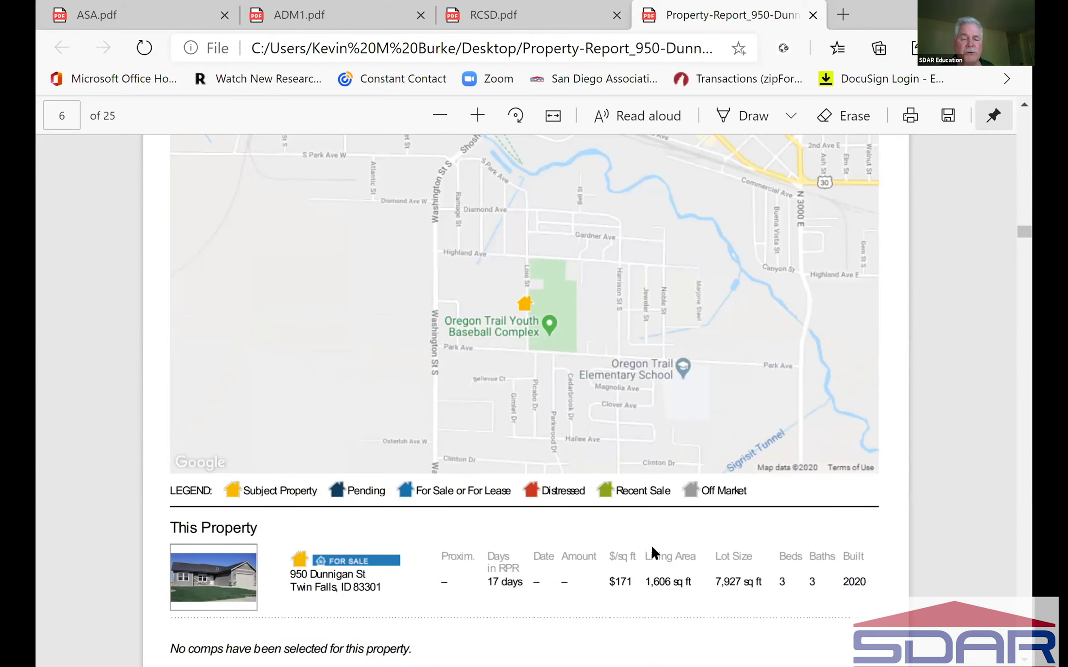
scroll(652, 547, "down", 6)
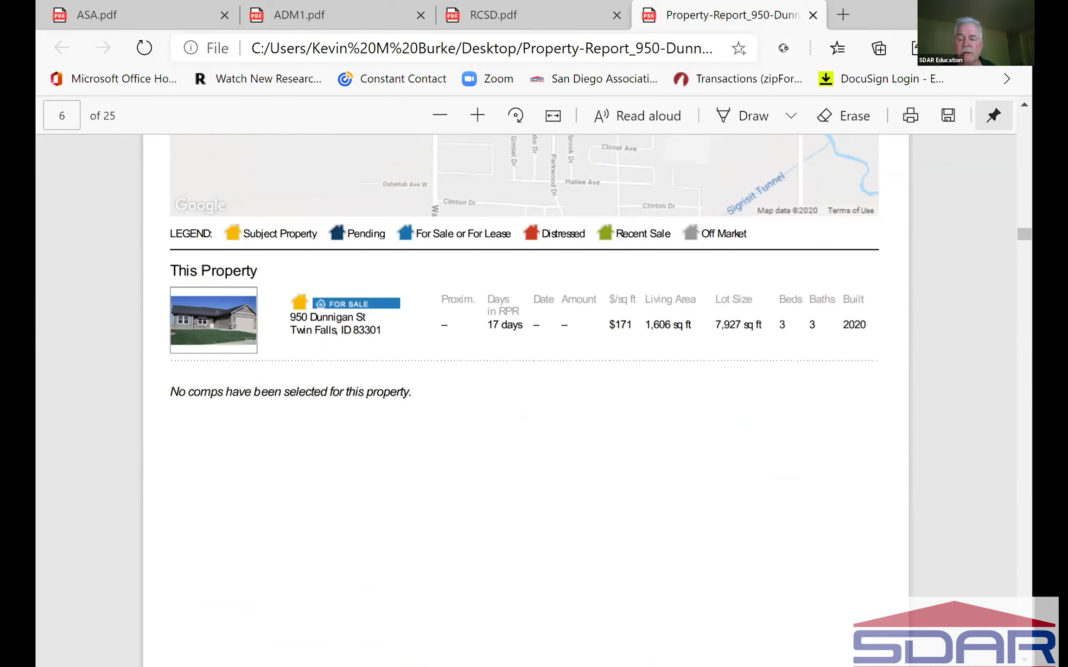
scroll(525, 398, "down", 10)
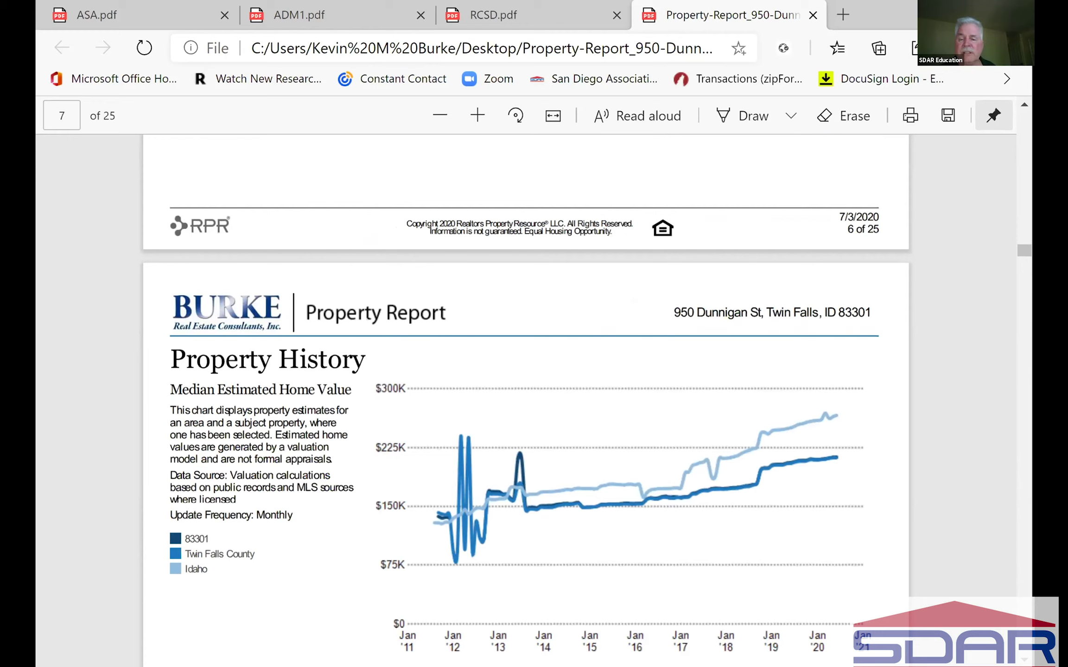
scroll(525, 399, "down", 11)
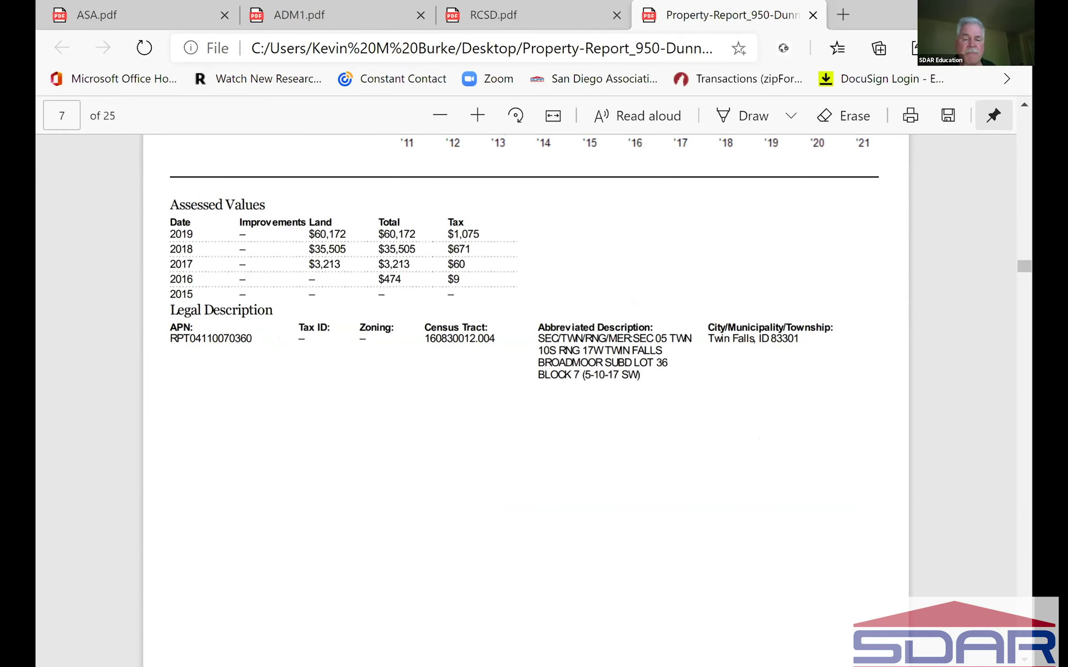
scroll(526, 399, "down", 10)
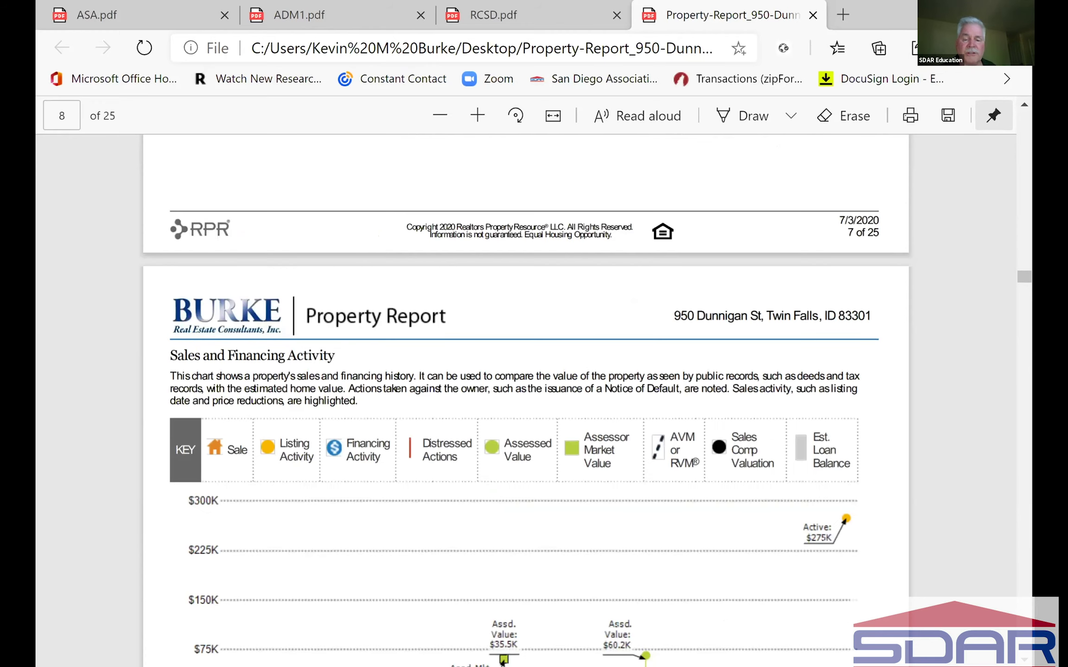
scroll(526, 399, "down", 10)
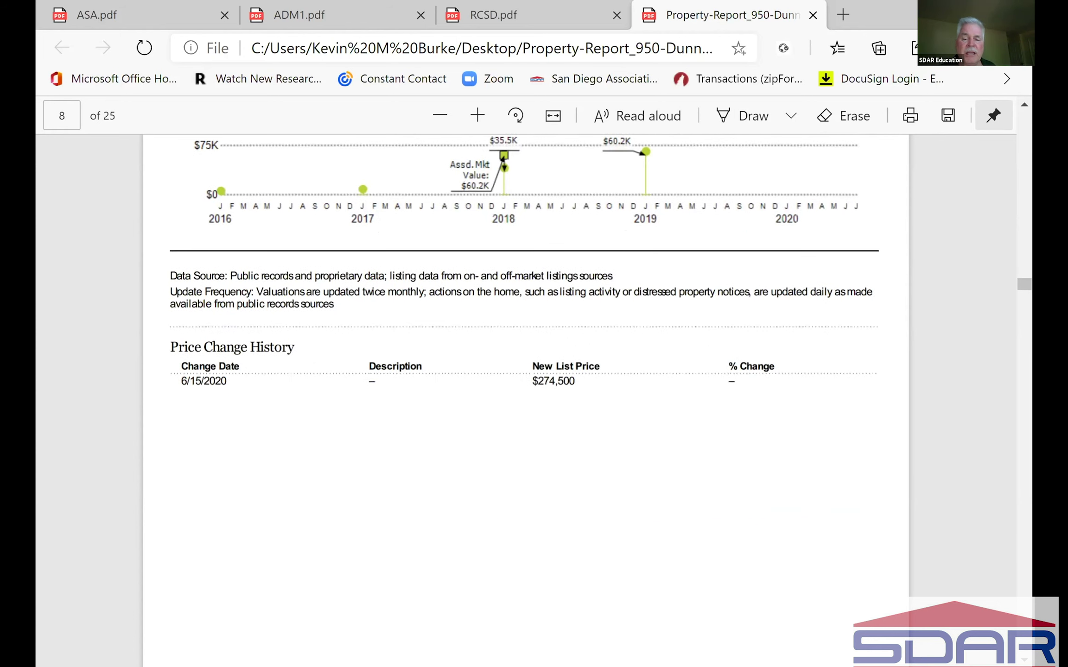
- Continue to page 10's Flood Zone section showing Zone X, Low Risk
scroll(603, 534, "down", 10)
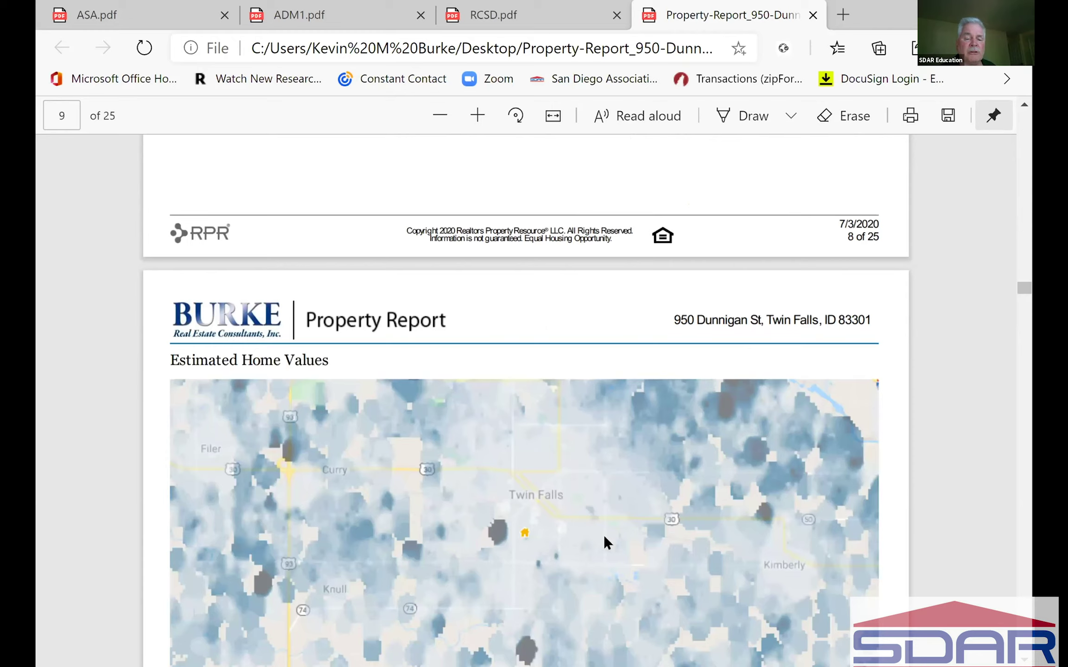
scroll(603, 534, "down", 3)
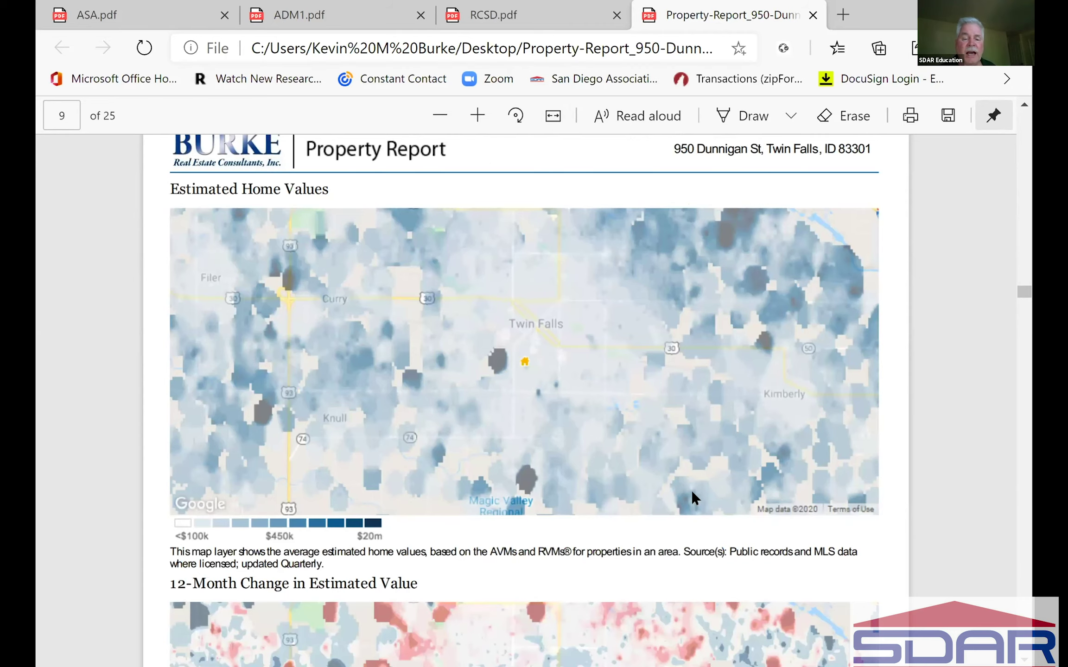
scroll(692, 493, "down", 3)
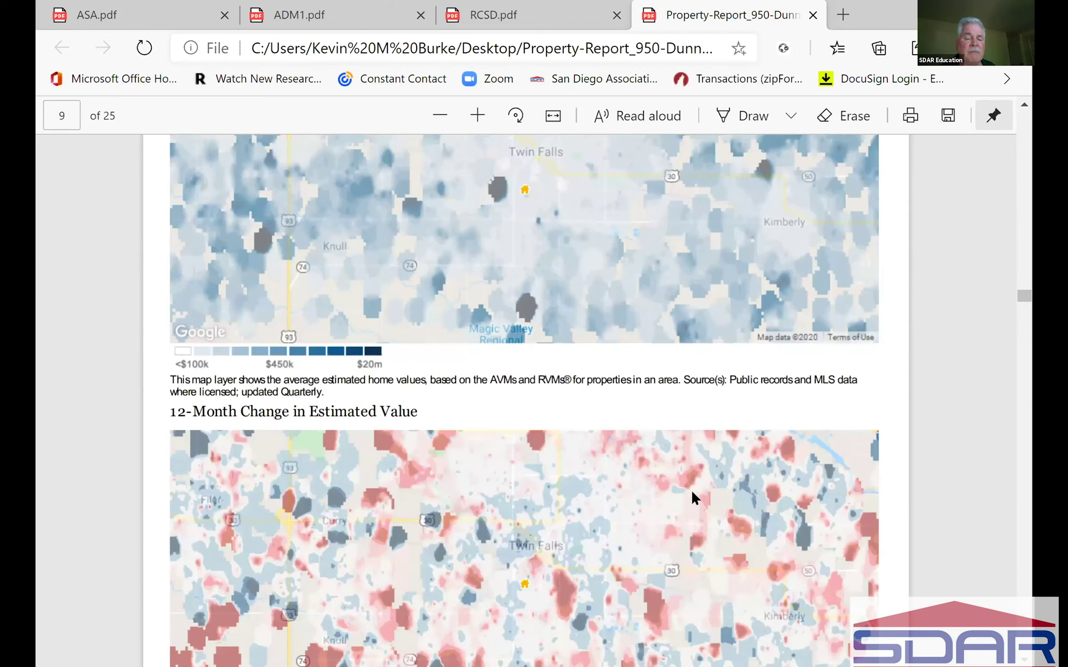
scroll(690, 490, "down", 1)
scroll(570, 488, "down", 3)
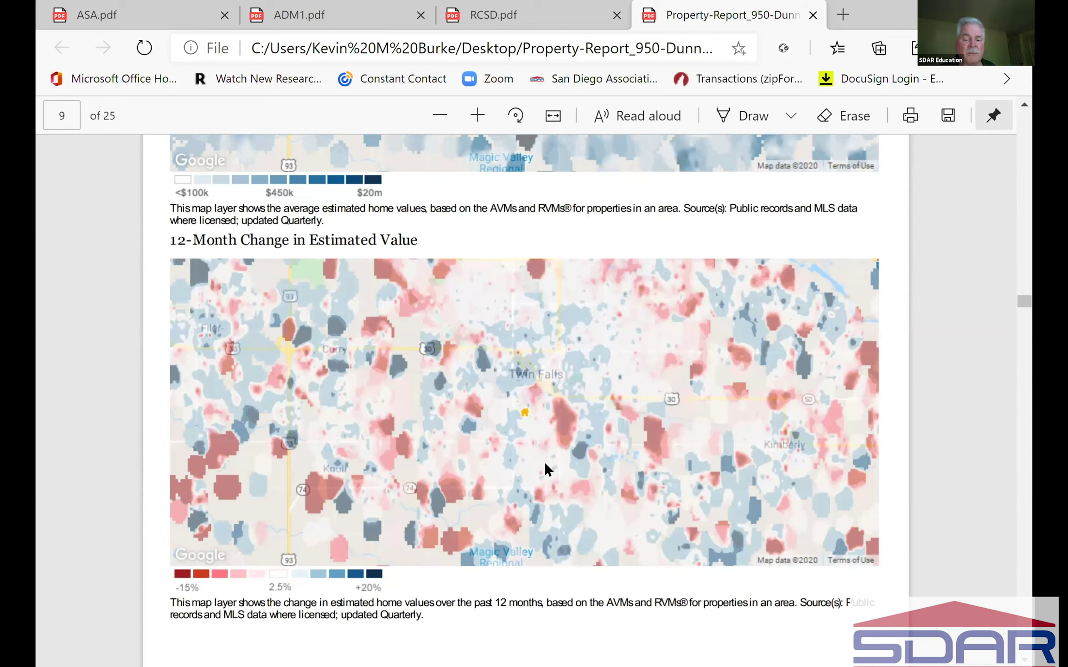
scroll(545, 461, "down", 3)
scroll(545, 463, "down", 3)
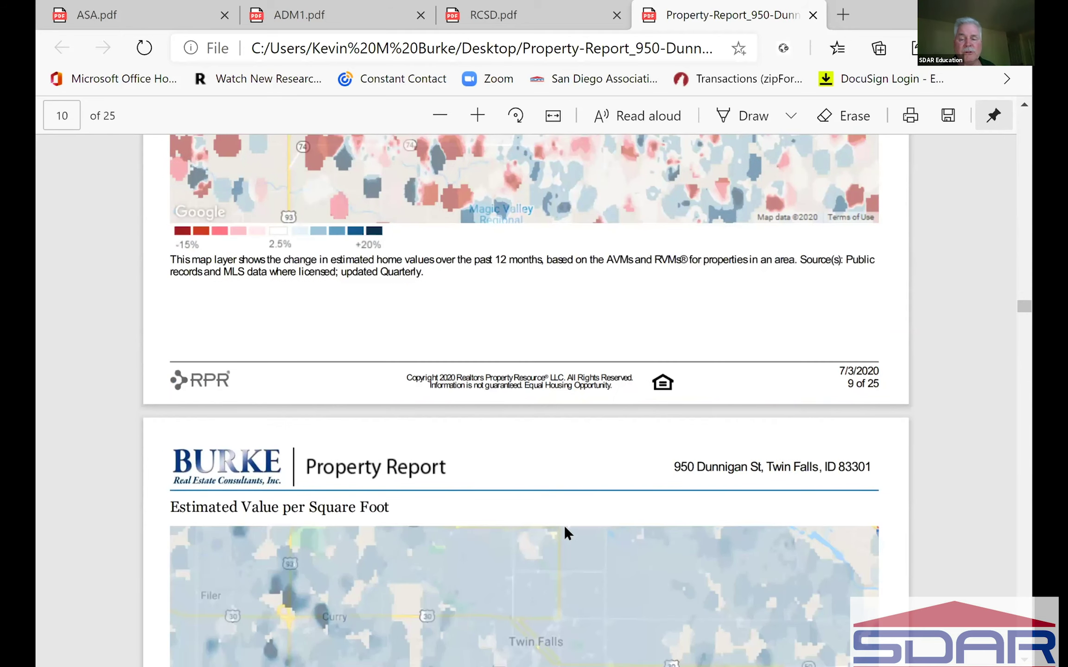
scroll(984, 582, "down", 3)
scroll(526, 399, "down", 6)
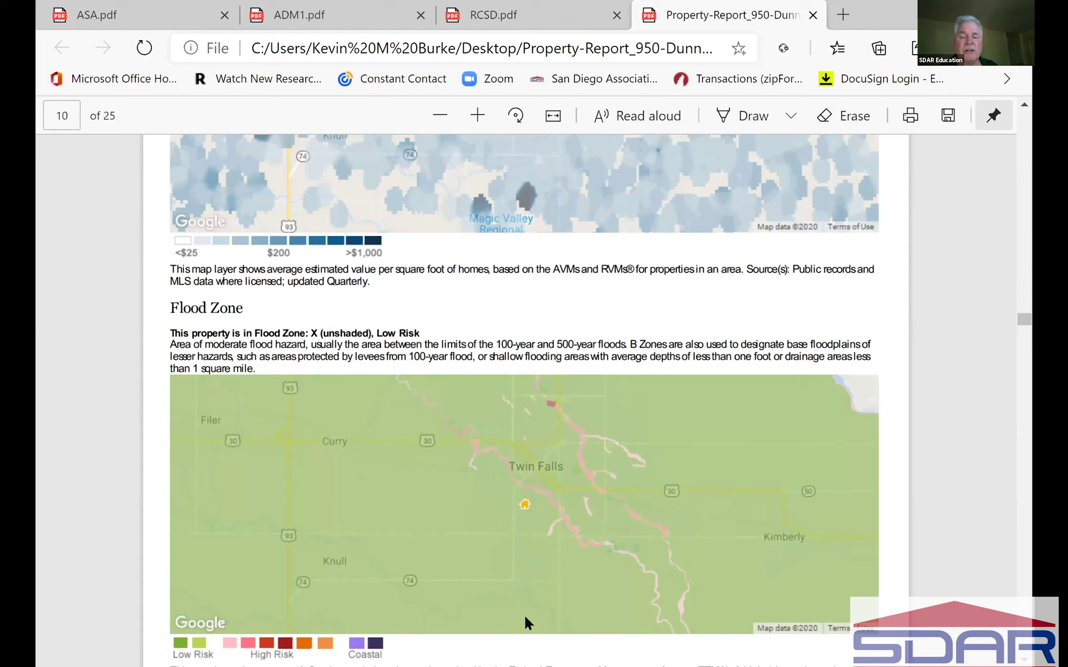
key("alt+Tab")
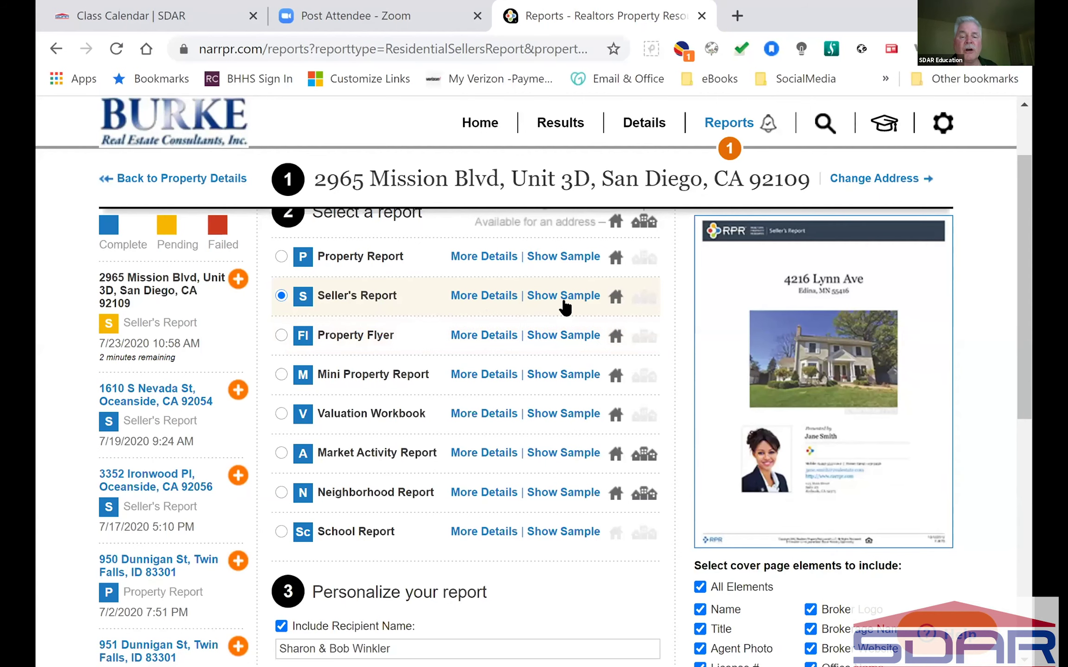
left_click(483, 297)
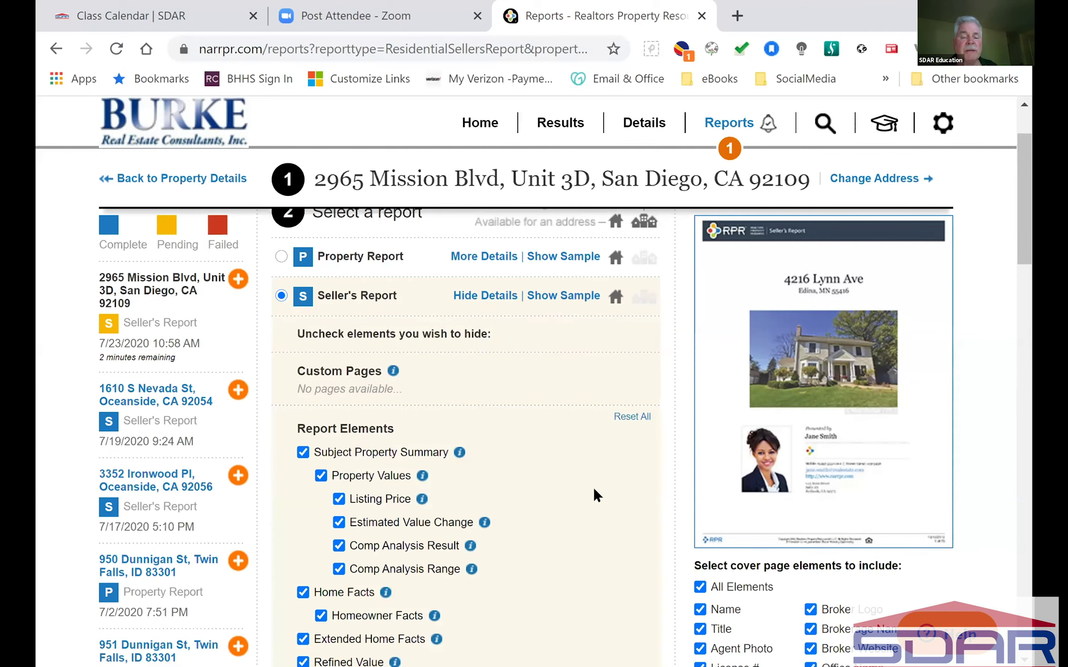
scroll(594, 494, "down", 2)
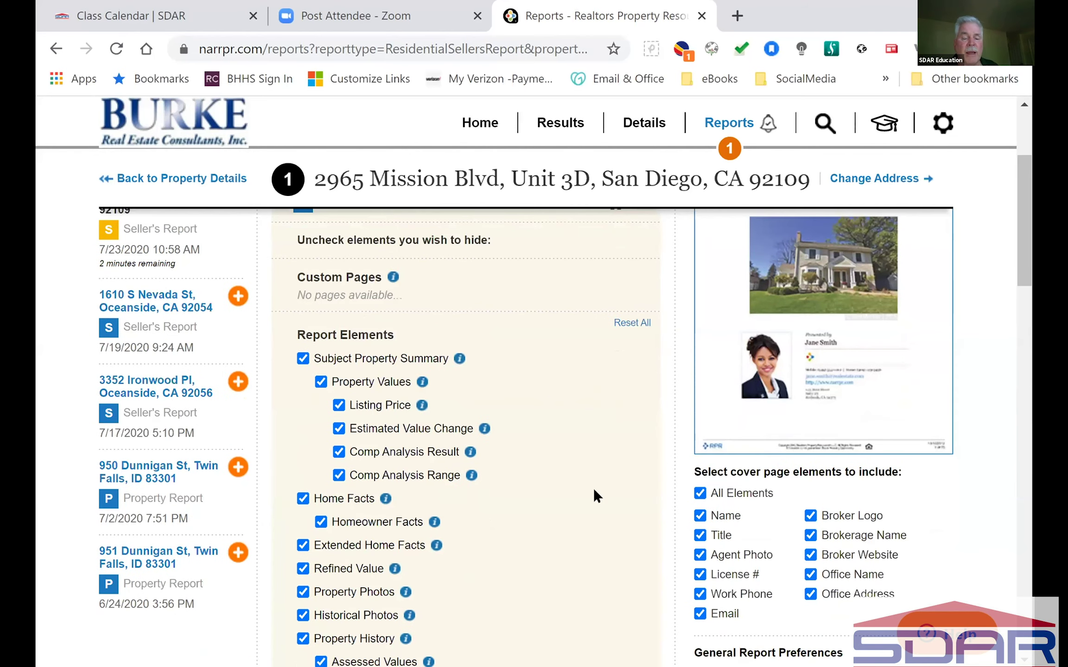
scroll(595, 495, "down", 2)
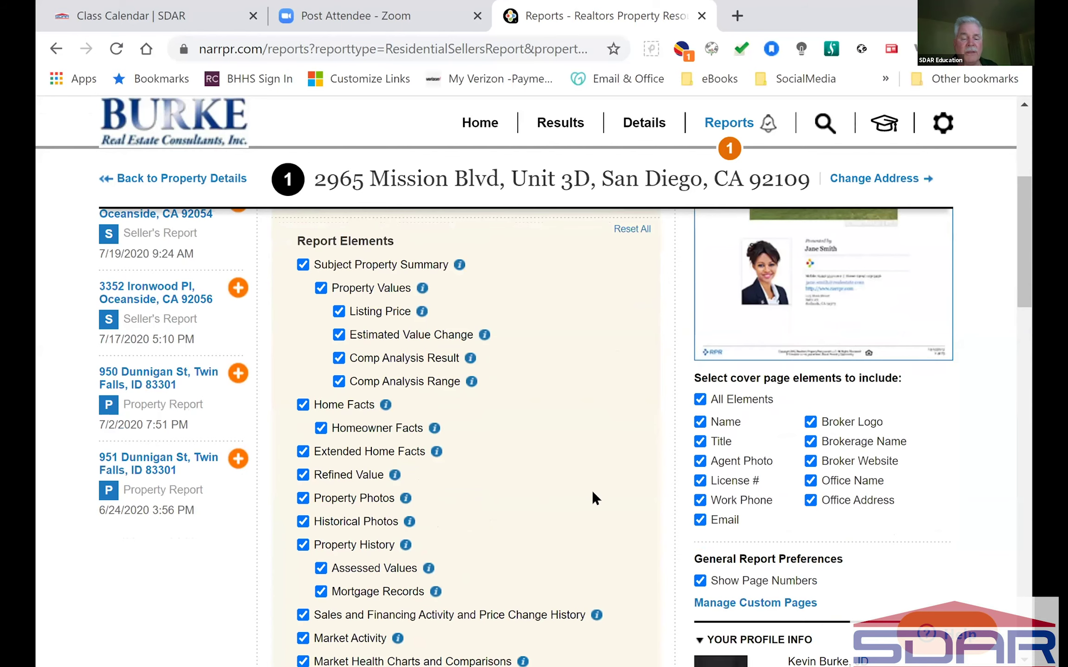
scroll(570, 527, "down", 2)
left_click(321, 497)
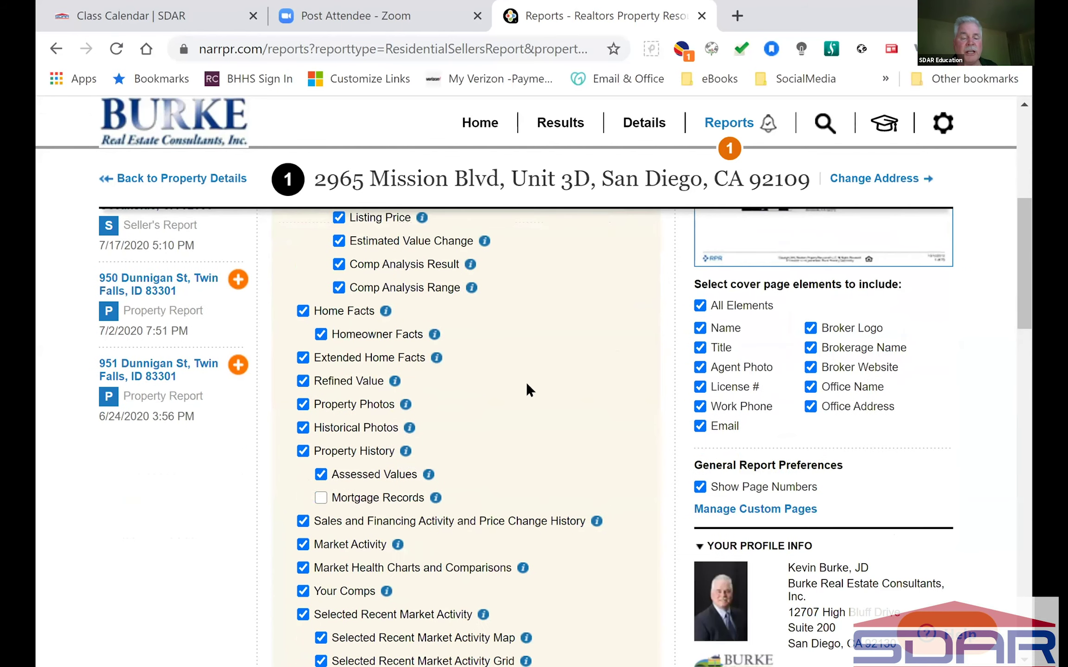
scroll(533, 387, "down", 4)
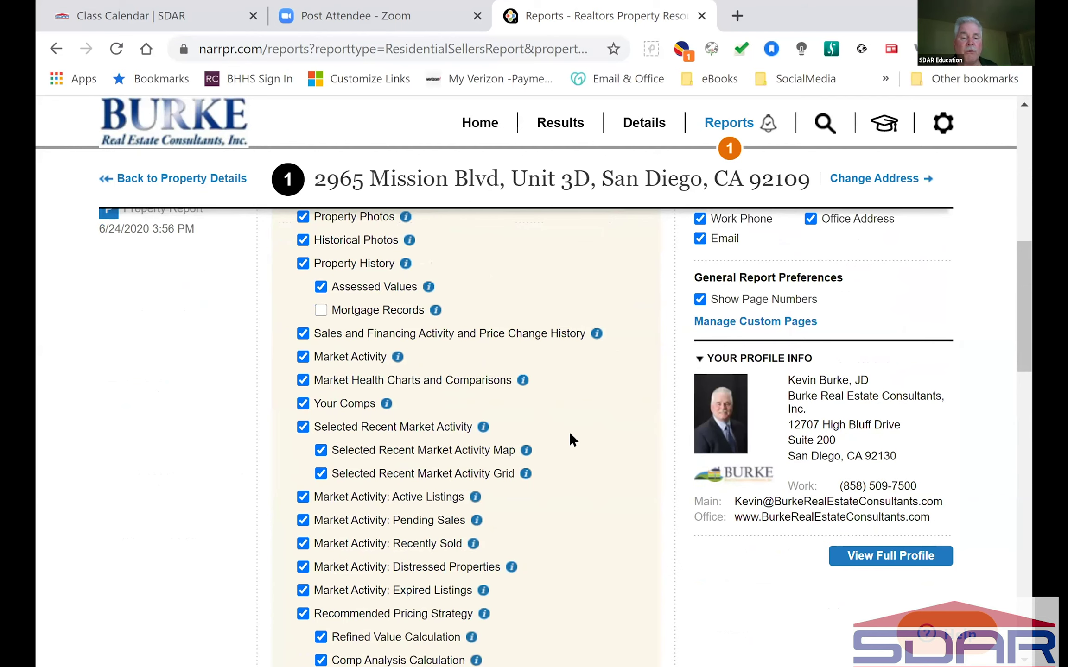
scroll(570, 434, "down", 2)
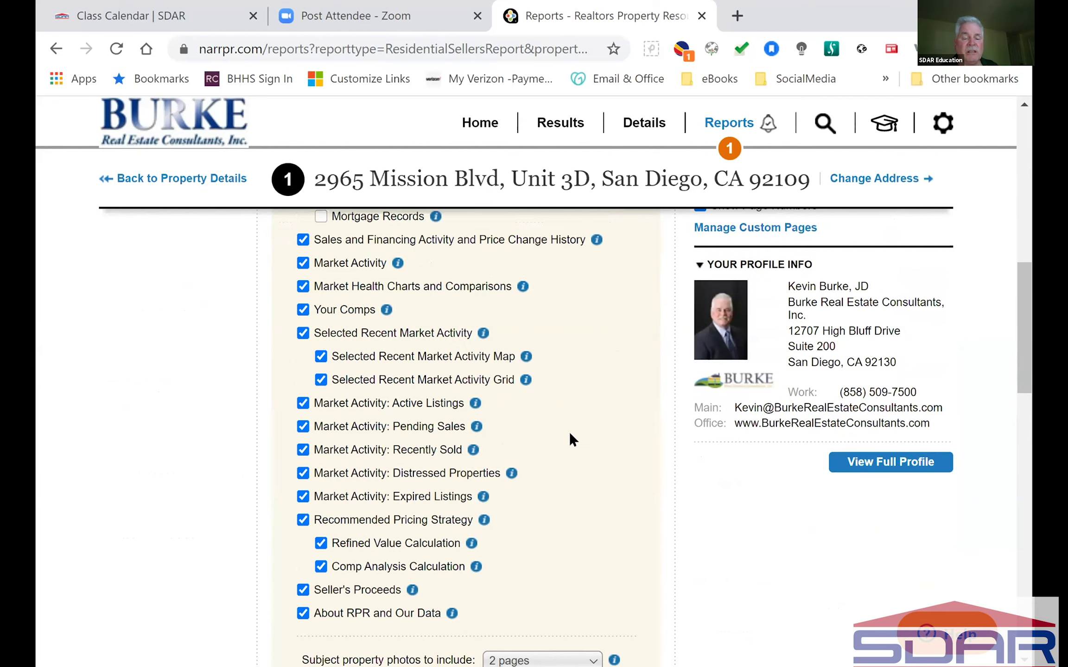
scroll(570, 434, "down", 4)
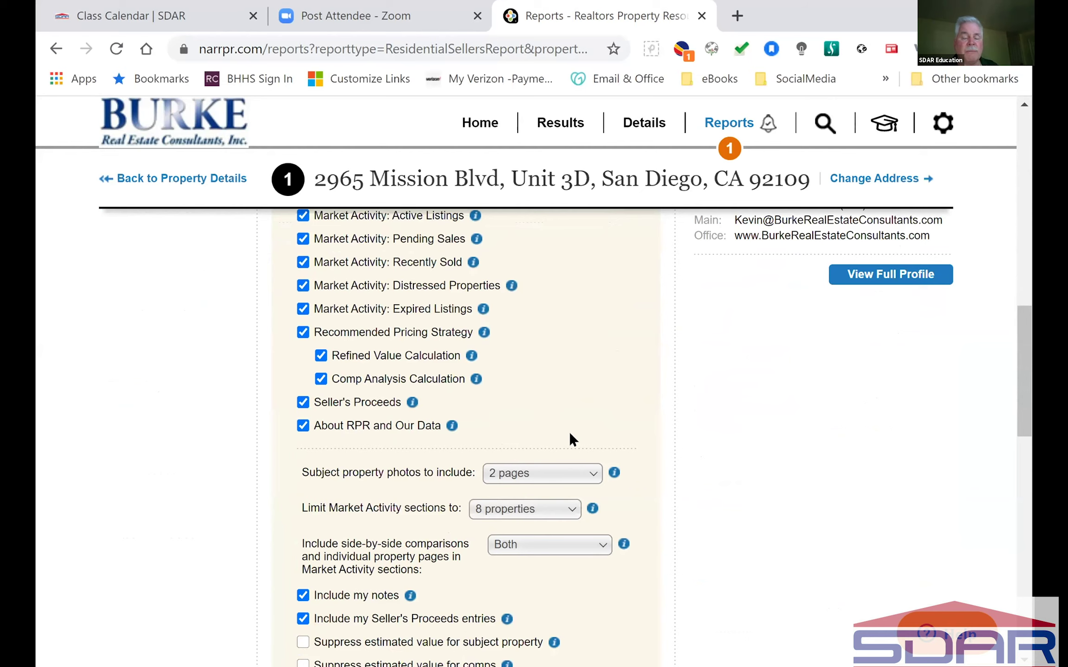
scroll(570, 435, "down", 6)
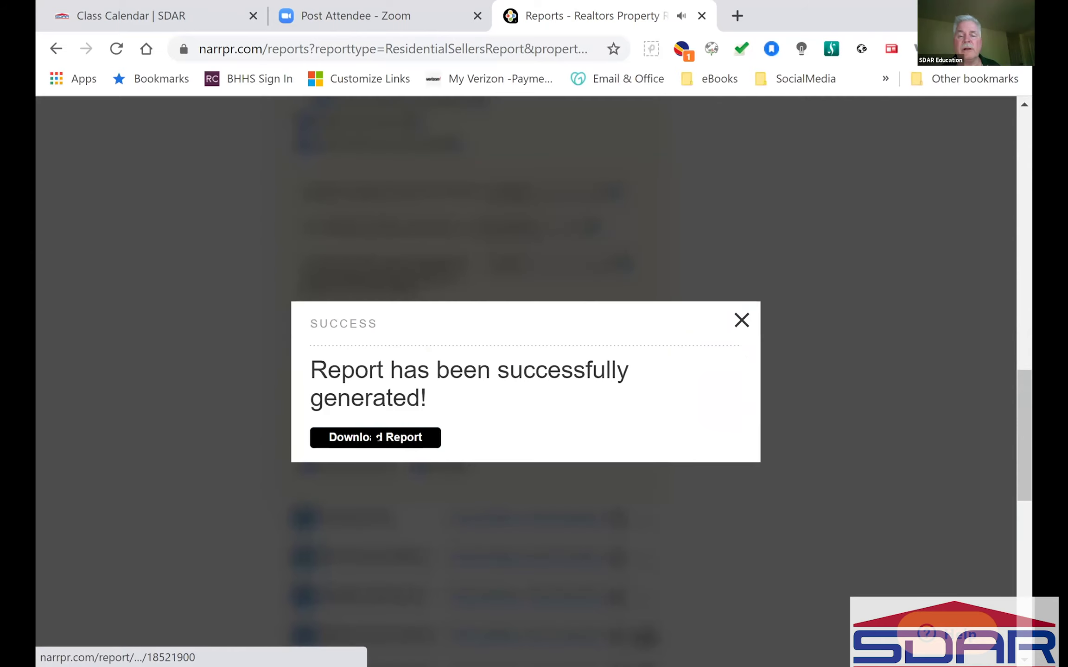
- Download the generated Seller's Report PDF and save it to the Desktop
left_click(378, 437)
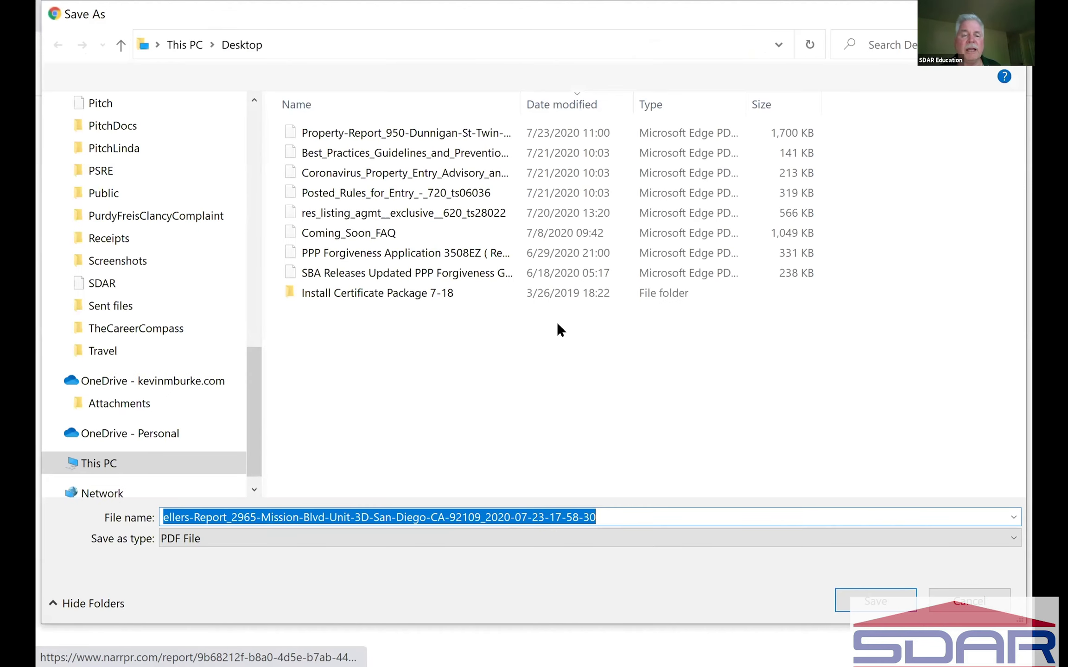
key("Return")
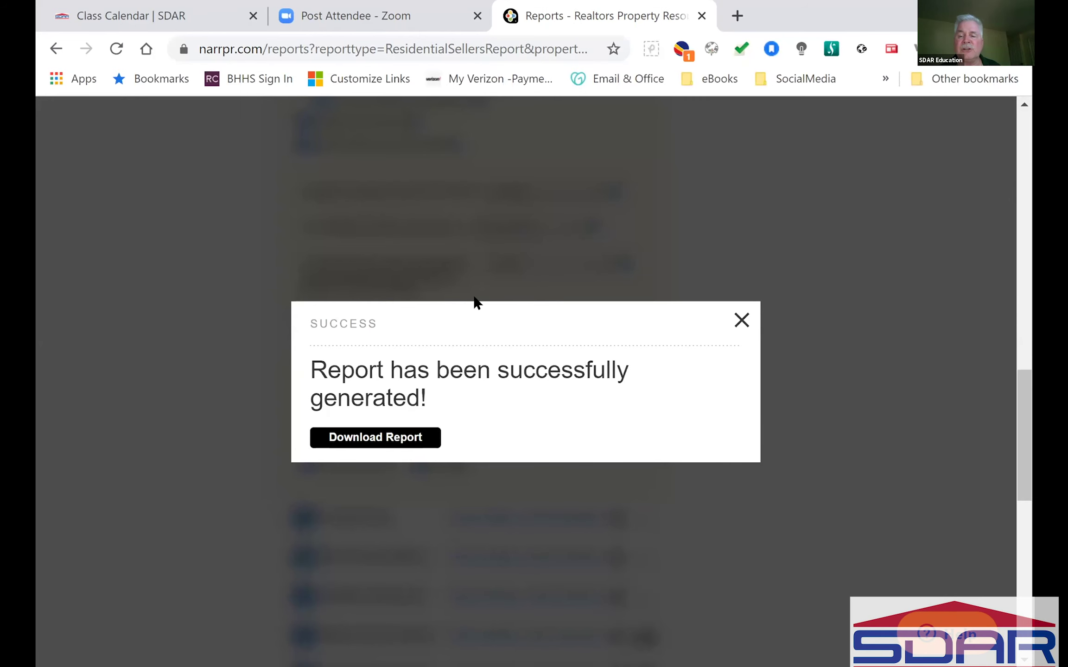
- Dismiss the report-generated message and look over the report options
left_click(975, 266)
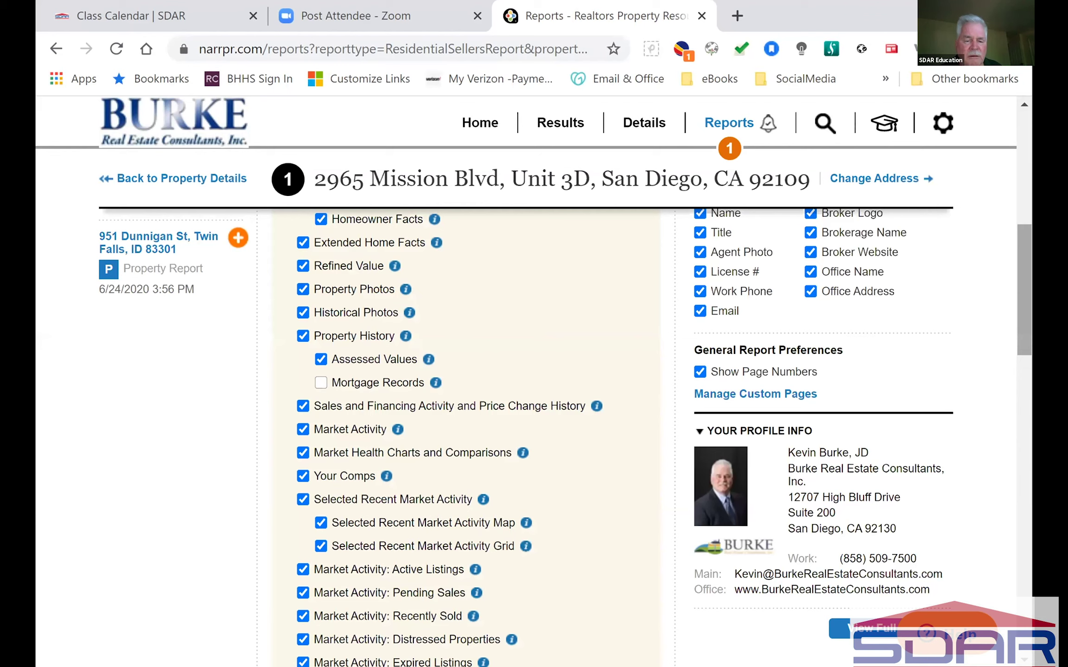
scroll(464, 418, "up", 5)
scroll(464, 417, "up", 1)
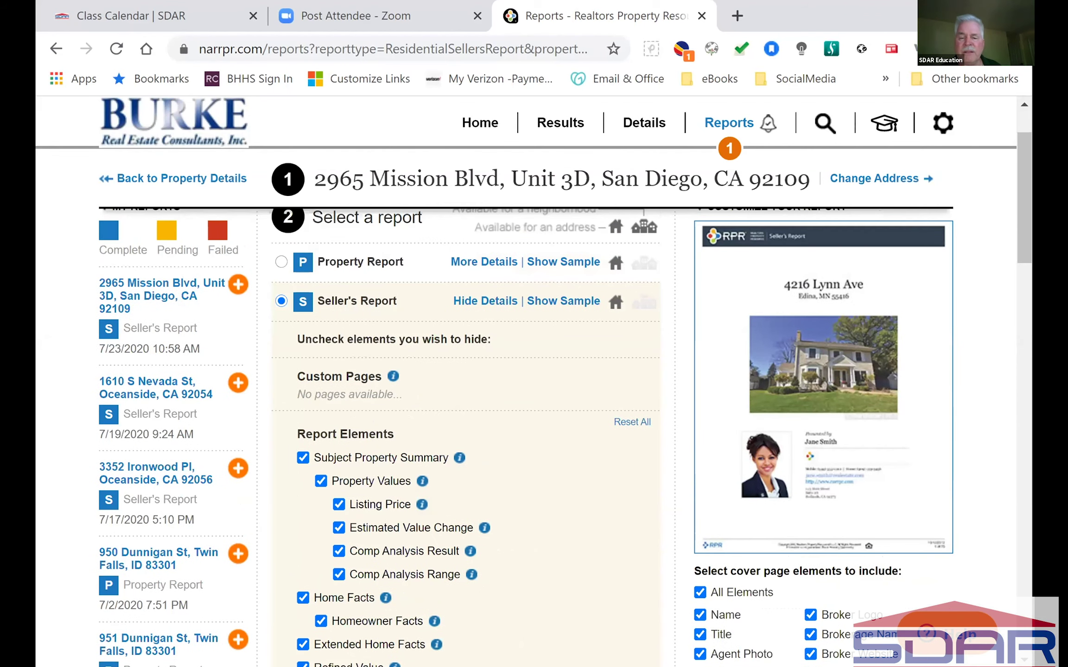
scroll(463, 417, "down", 2)
scroll(464, 417, "down", 8)
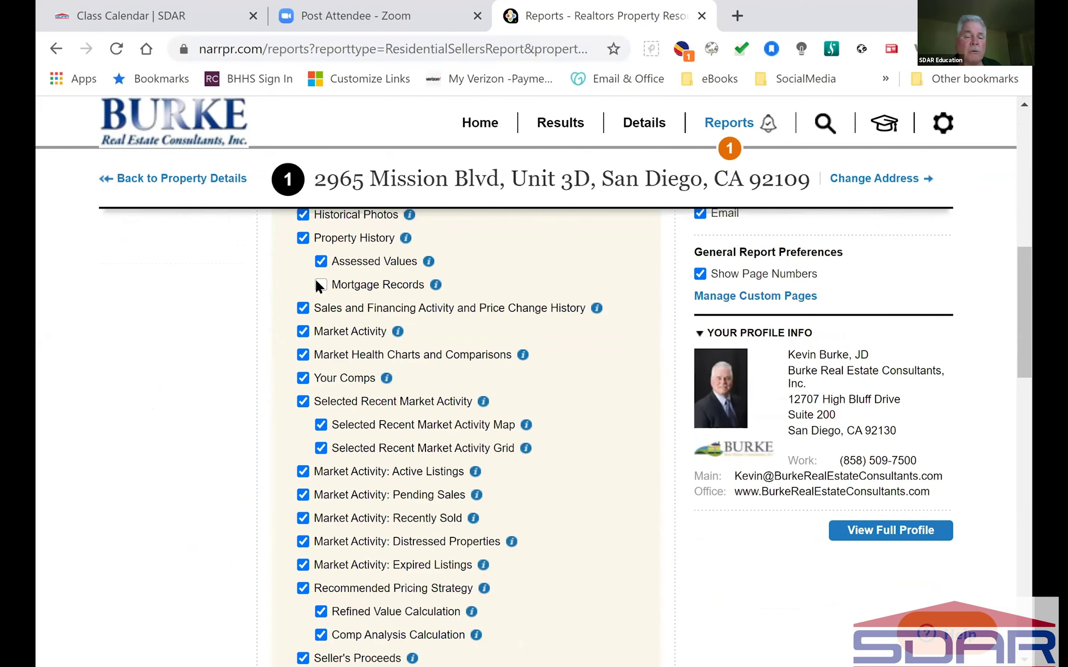
scroll(285, 268, "up", 10)
- Select Property Report as the report type, review its options, then return to PowerPoint slide 7
left_click(284, 262)
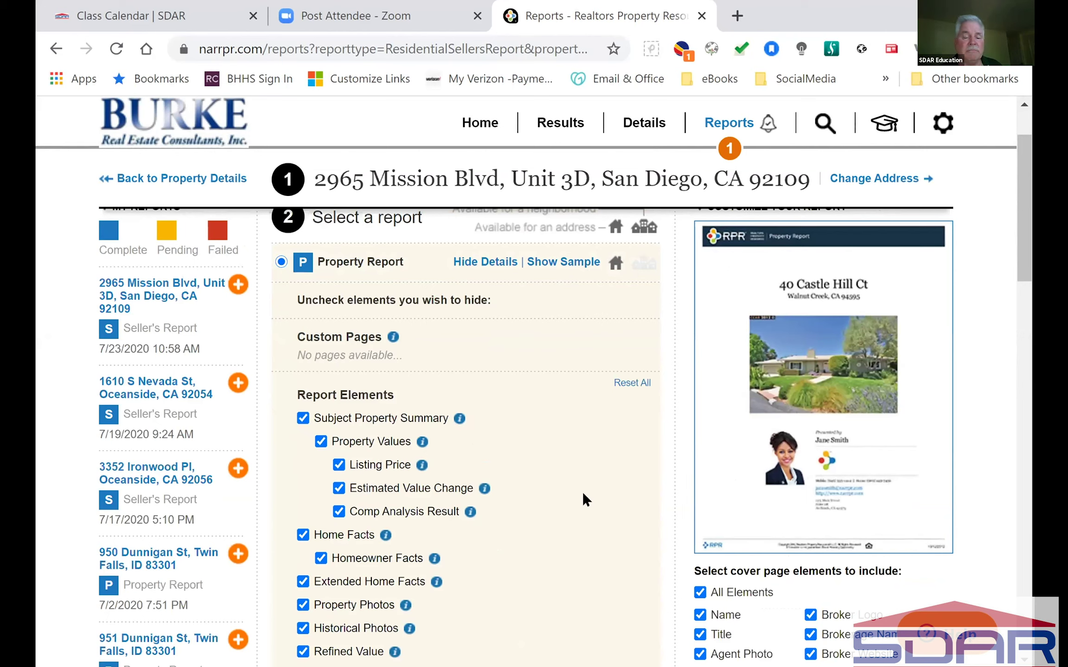
scroll(582, 491, "down", 5)
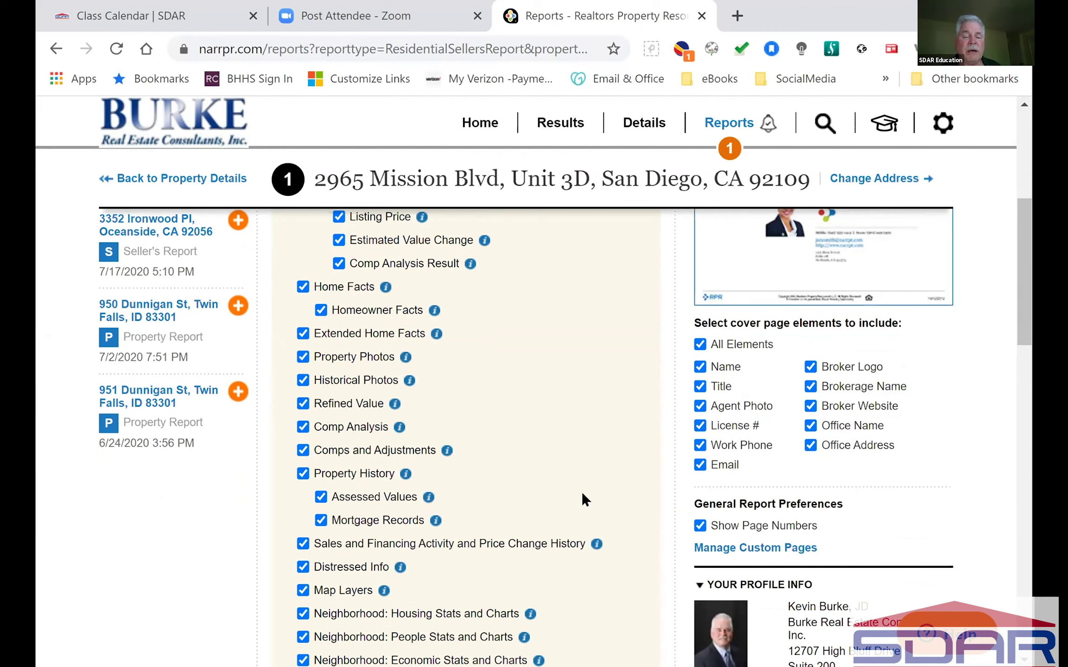
scroll(582, 499, "down", 6)
scroll(582, 491, "down", 13)
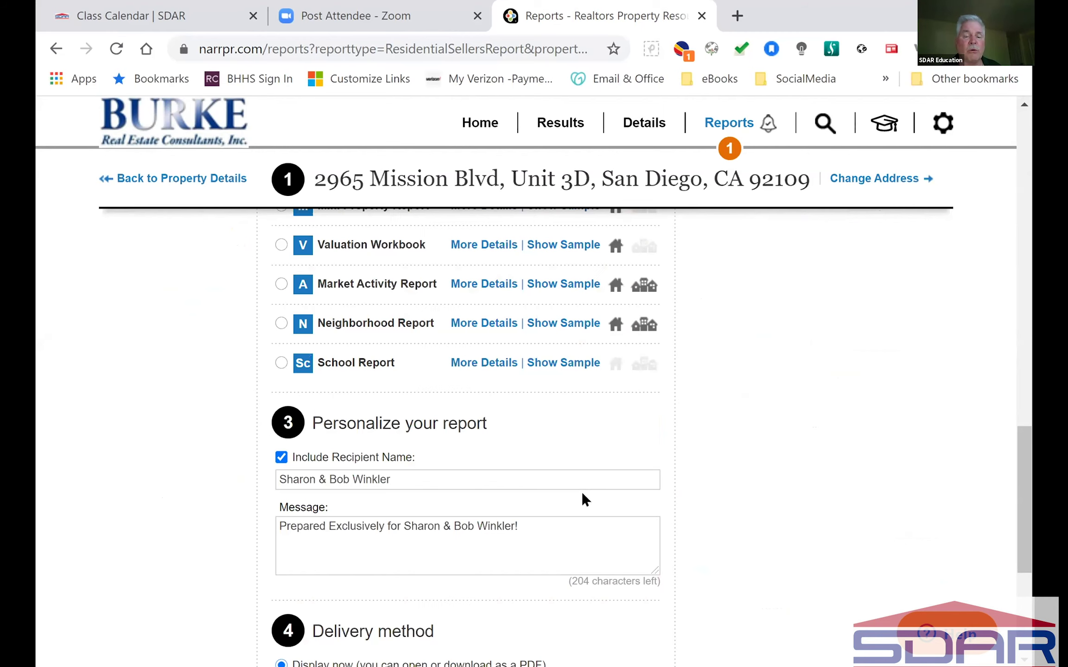
scroll(578, 490, "up", 2)
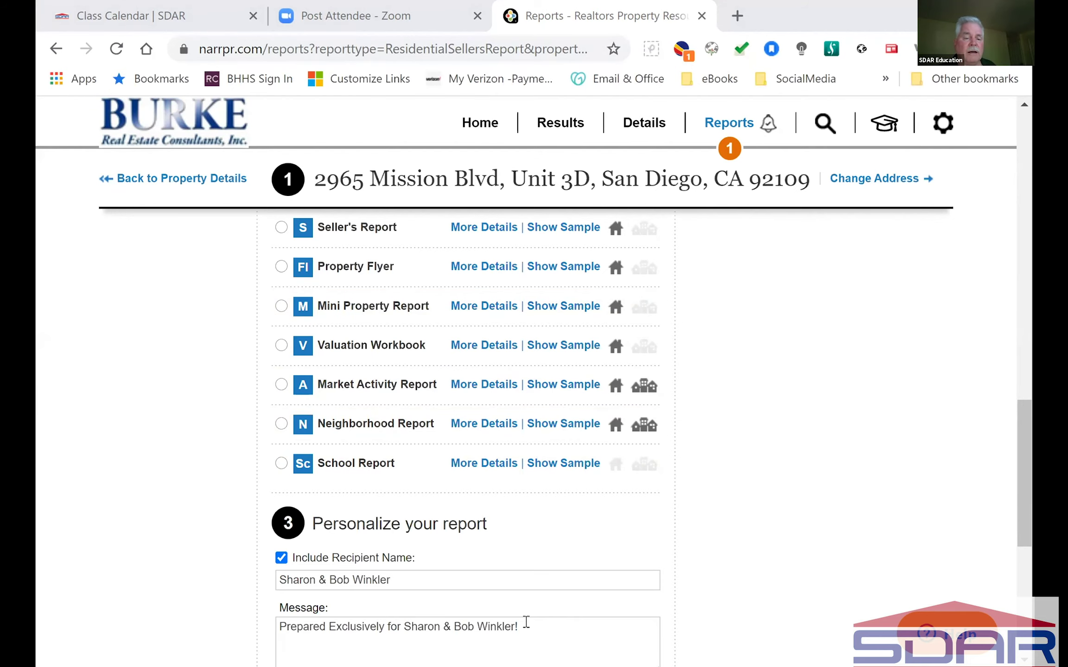
key("alt+Tab")
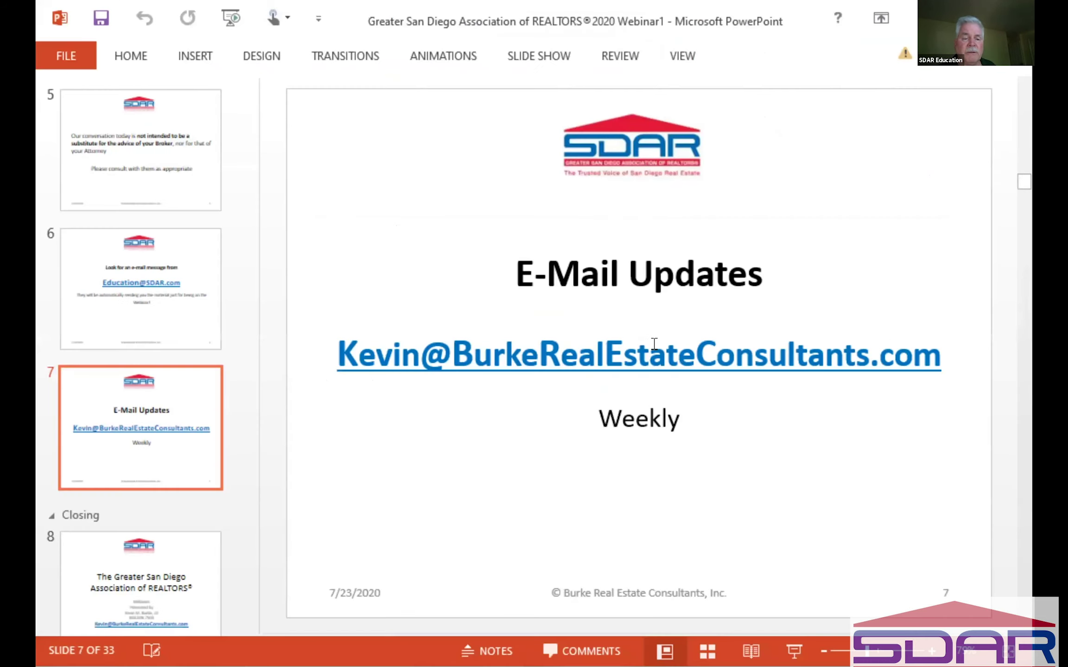